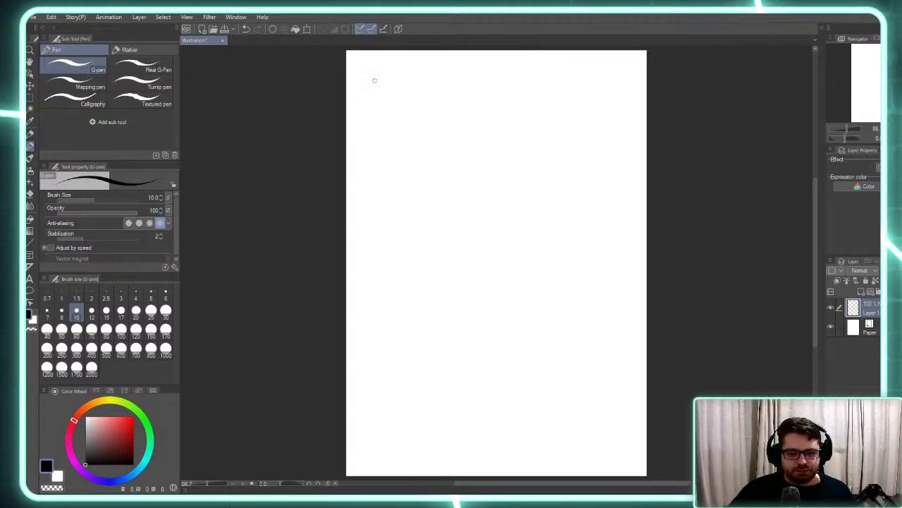
Cover the page from side to side with long wavy vertical G-pen lines and clear the layer
mouse_move(374, 76)
left_mouse_down()
mouse_move(419, 210)
mouse_move(408, 306)
mouse_move(390, 399)
left_mouse_up()
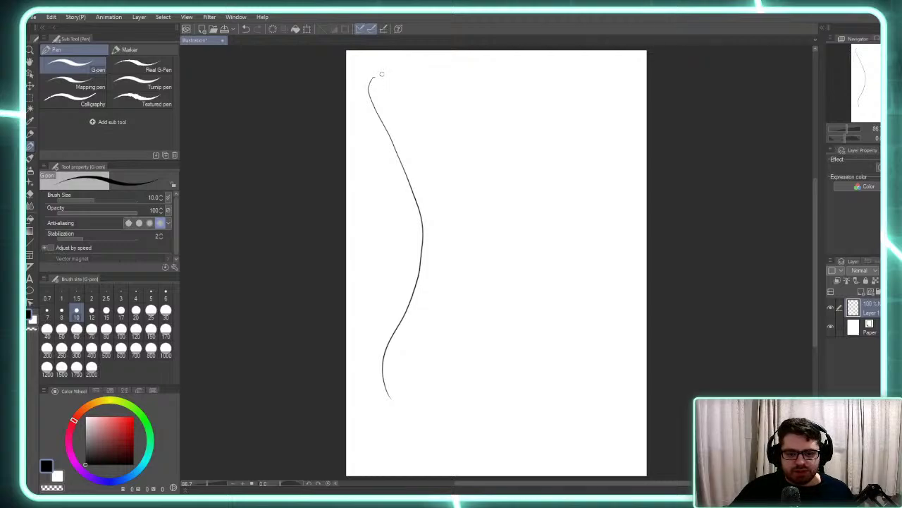
mouse_move(381, 74)
left_mouse_down()
mouse_move(374, 87)
mouse_move(411, 150)
mouse_move(435, 227)
mouse_move(398, 356)
mouse_move(430, 411)
mouse_move(399, 383)
left_mouse_up()
mouse_move(437, 411)
left_mouse_down()
mouse_move(407, 368)
mouse_move(414, 316)
mouse_move(440, 259)
mouse_move(435, 206)
mouse_move(399, 127)
mouse_move(402, 75)
mouse_move(400, 116)
mouse_move(427, 158)
mouse_move(453, 240)
mouse_move(423, 375)
mouse_move(465, 446)
mouse_move(476, 443)
mouse_move(445, 366)
mouse_move(437, 294)
mouse_move(459, 221)
mouse_move(418, 125)
mouse_move(421, 69)
mouse_move(423, 98)
mouse_move(463, 197)
mouse_move(454, 318)
mouse_move(479, 402)
mouse_move(503, 402)
mouse_move(472, 313)
mouse_move(471, 223)
mouse_move(437, 129)
mouse_move(431, 71)
mouse_move(455, 82)
mouse_move(452, 137)
mouse_move(492, 221)
mouse_move(482, 310)
mouse_move(520, 406)
mouse_move(522, 455)
mouse_move(532, 427)
mouse_move(511, 330)
mouse_move(488, 278)
mouse_move(505, 205)
mouse_move(465, 157)
mouse_move(454, 106)
mouse_move(469, 72)
mouse_move(462, 110)
mouse_move(515, 200)
mouse_move(502, 261)
mouse_move(542, 450)
left_mouse_up()
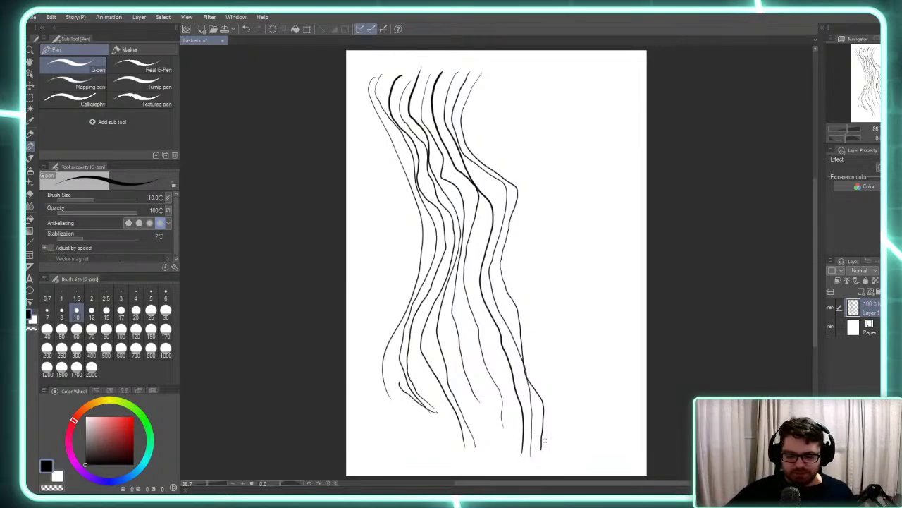
mouse_move(551, 455)
left_mouse_down()
mouse_move(516, 284)
mouse_move(520, 192)
mouse_move(477, 137)
mouse_move(479, 108)
mouse_move(494, 80)
mouse_move(488, 129)
mouse_move(531, 182)
mouse_move(543, 227)
mouse_move(544, 324)
mouse_move(567, 455)
mouse_move(552, 214)
mouse_move(533, 166)
mouse_move(498, 119)
mouse_move(520, 99)
mouse_move(520, 136)
mouse_move(559, 195)
mouse_move(559, 301)
mouse_move(577, 457)
mouse_move(589, 422)
mouse_move(565, 194)
mouse_move(532, 131)
mouse_move(547, 89)
mouse_move(556, 102)
mouse_move(557, 164)
mouse_move(579, 213)
mouse_move(582, 282)
mouse_move(599, 333)
mouse_move(597, 459)
mouse_move(611, 295)
mouse_move(580, 227)
mouse_move(564, 93)
mouse_move(578, 86)
mouse_move(599, 220)
mouse_move(626, 281)
mouse_move(616, 439)
mouse_move(641, 351)
mouse_move(634, 275)
mouse_move(595, 133)
mouse_move(618, 83)
left_mouse_up()
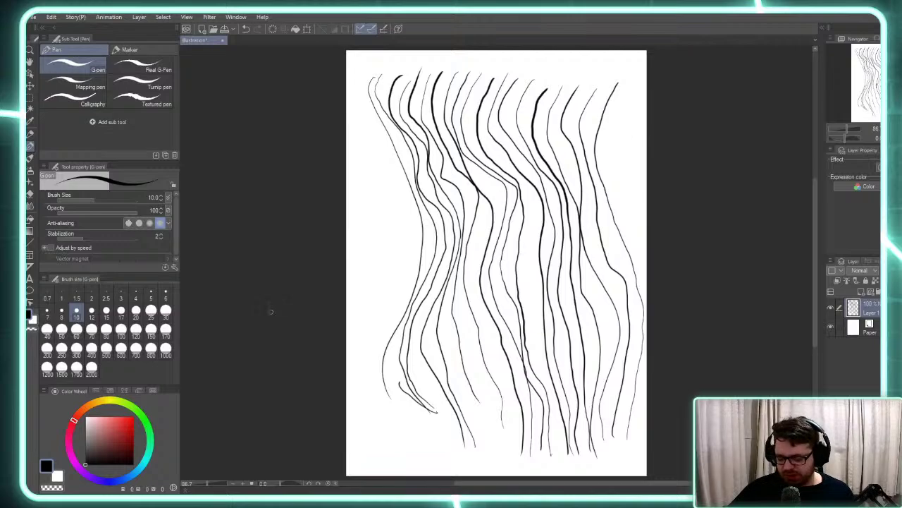
key("Delete")
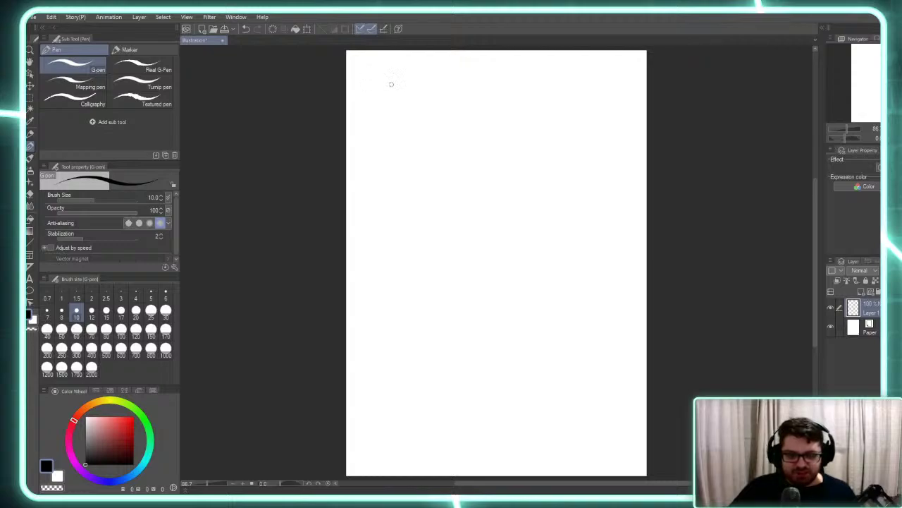
Draw two rows of freehand circles across the top of the page, four in each row
mouse_move(391, 84)
left_mouse_down()
mouse_move(366, 103)
mouse_move(391, 115)
mouse_move(379, 77)
left_mouse_up()
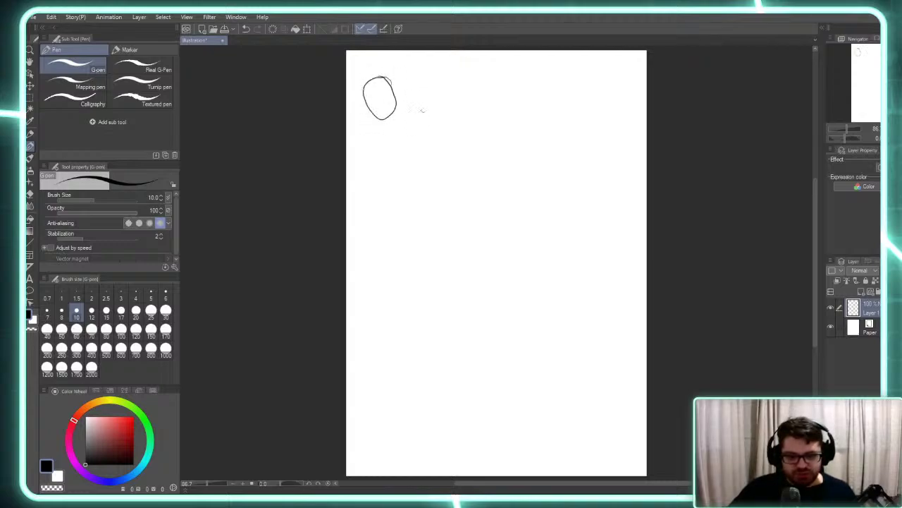
mouse_move(447, 79)
left_mouse_down()
mouse_move(416, 111)
mouse_move(453, 121)
mouse_move(451, 82)
mouse_move(424, 77)
left_mouse_up()
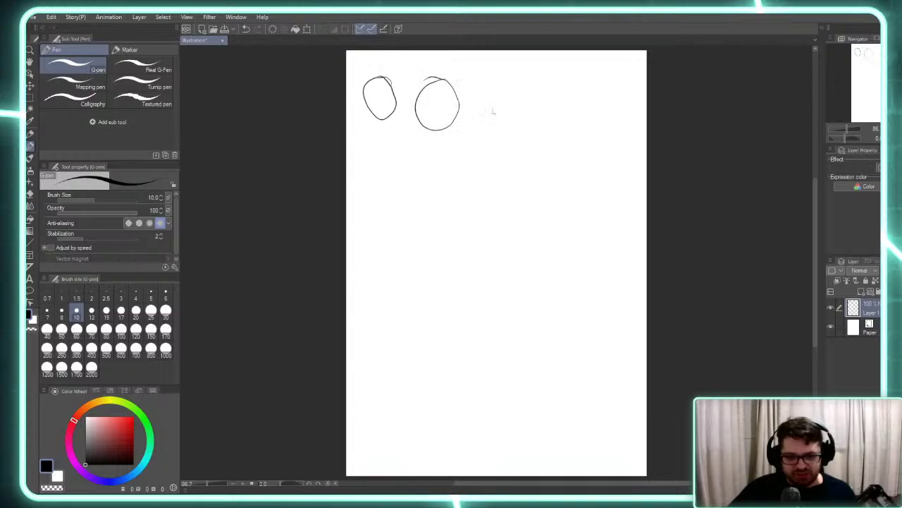
mouse_move(511, 73)
left_mouse_down()
mouse_move(491, 82)
mouse_move(503, 121)
mouse_move(534, 86)
mouse_move(502, 73)
left_mouse_up()
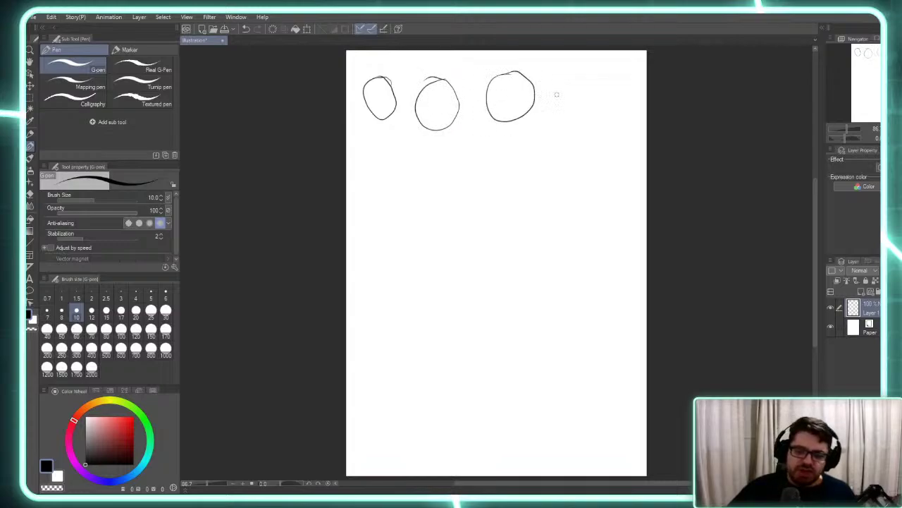
mouse_move(596, 81)
left_mouse_down()
mouse_move(562, 104)
mouse_move(596, 74)
left_mouse_up()
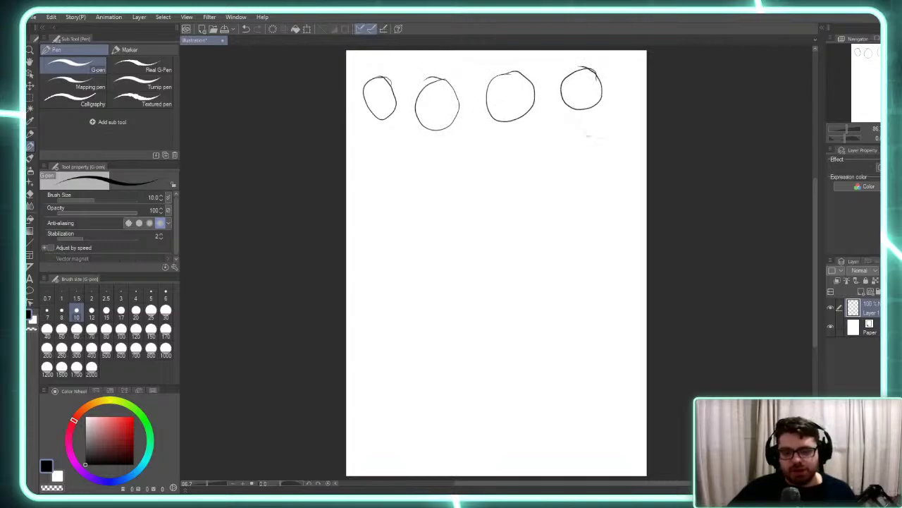
mouse_move(623, 120)
left_mouse_down()
mouse_move(601, 125)
mouse_move(606, 157)
mouse_move(636, 137)
mouse_move(624, 121)
mouse_move(550, 147)
mouse_move(582, 144)
mouse_move(572, 121)
left_mouse_up()
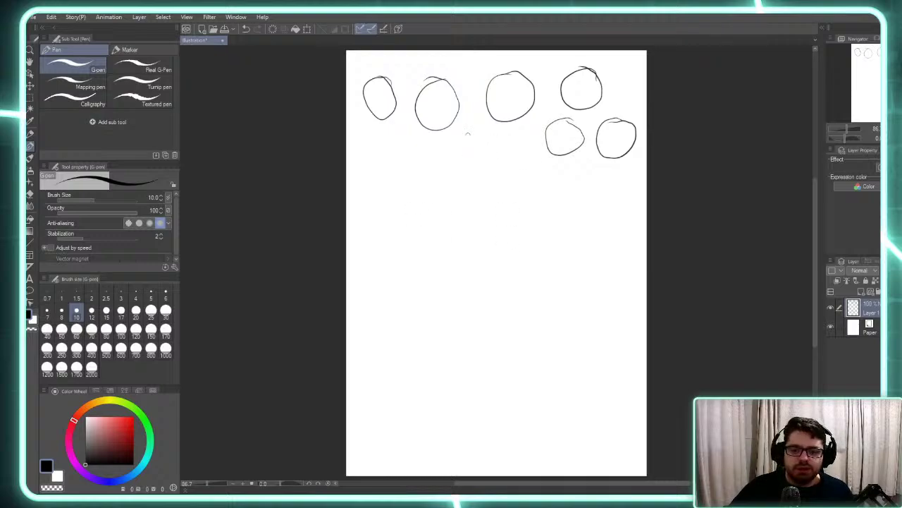
mouse_move(491, 138)
left_mouse_down()
mouse_move(469, 130)
mouse_move(451, 143)
mouse_move(454, 157)
mouse_move(487, 154)
mouse_move(472, 131)
left_mouse_up()
mouse_move(401, 135)
left_mouse_down()
mouse_move(380, 147)
mouse_move(402, 160)
mouse_move(413, 137)
mouse_move(387, 132)
left_mouse_up()
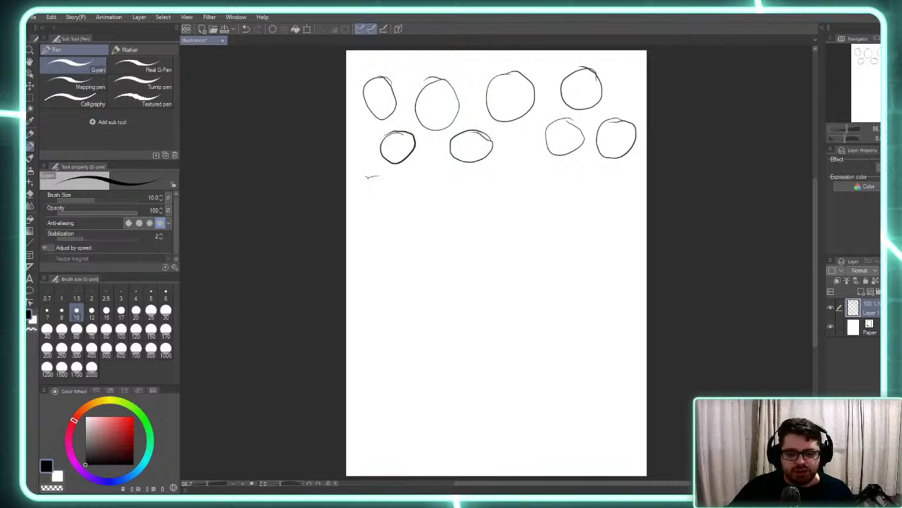
Draw a third, uneven row of five freehand circles below the first two rows
mouse_move(366, 179)
left_mouse_down()
mouse_move(390, 184)
mouse_move(368, 174)
left_mouse_up()
mouse_move(429, 179)
left_mouse_down()
mouse_move(395, 187)
mouse_move(415, 206)
mouse_move(428, 184)
mouse_move(406, 179)
left_mouse_up()
mouse_move(518, 161)
left_mouse_down()
mouse_move(496, 189)
mouse_move(523, 186)
mouse_move(504, 161)
left_mouse_up()
mouse_move(474, 192)
left_mouse_down()
mouse_move(448, 203)
mouse_move(469, 220)
mouse_move(468, 189)
left_mouse_up()
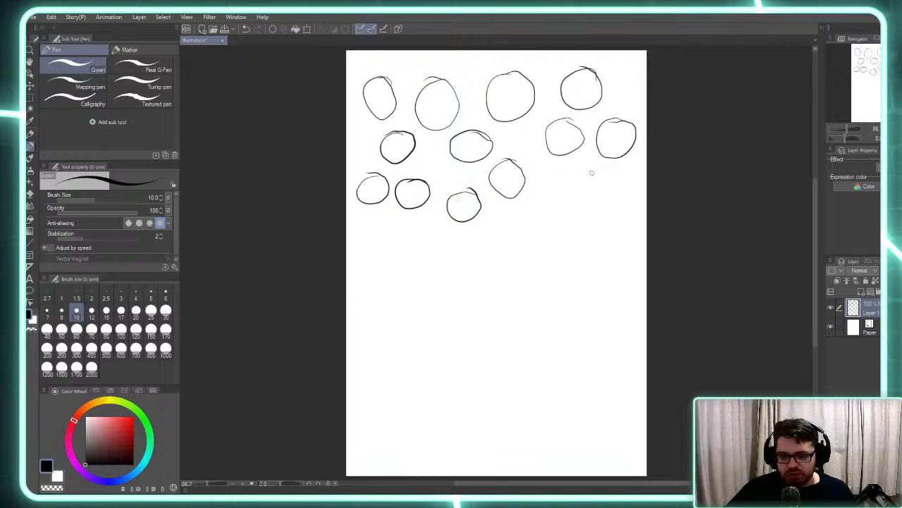
mouse_move(592, 173)
left_mouse_down()
mouse_move(569, 173)
mouse_move(566, 203)
mouse_move(594, 193)
mouse_move(582, 167)
left_mouse_up()
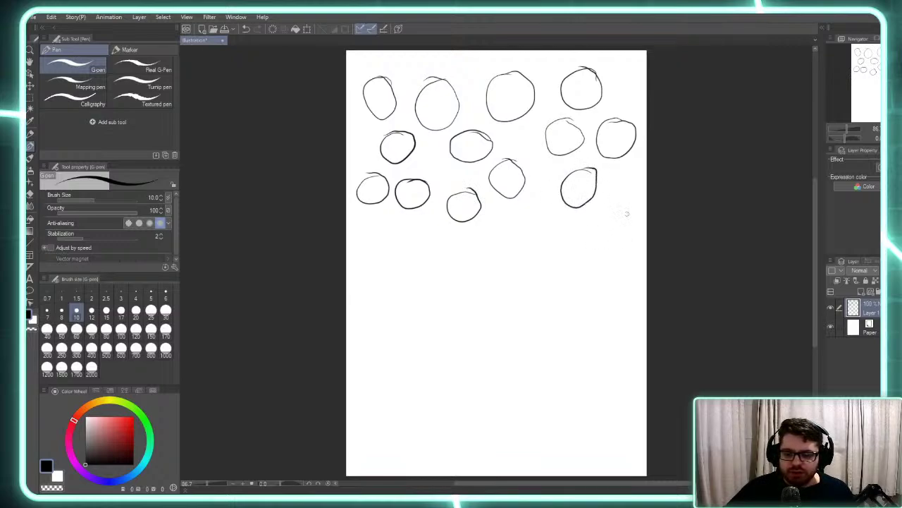
Fill the middle of the page with more freehand circles of varied sizes
mouse_move(627, 214)
left_mouse_down()
mouse_move(619, 256)
mouse_move(600, 220)
left_mouse_up()
mouse_move(544, 211)
left_mouse_down()
mouse_move(524, 242)
mouse_move(554, 231)
mouse_move(540, 212)
left_mouse_up()
mouse_move(497, 232)
left_mouse_down()
mouse_move(471, 253)
mouse_move(506, 268)
mouse_move(515, 238)
mouse_move(415, 245)
mouse_move(434, 273)
mouse_move(453, 247)
mouse_move(396, 225)
mouse_move(397, 255)
mouse_move(389, 224)
left_mouse_up()
mouse_move(374, 268)
left_mouse_down()
mouse_move(354, 290)
mouse_move(390, 298)
mouse_move(364, 270)
left_mouse_up()
mouse_move(471, 273)
left_mouse_down()
mouse_move(447, 279)
mouse_move(484, 282)
mouse_move(461, 270)
left_mouse_up()
mouse_move(537, 262)
left_mouse_down()
mouse_move(525, 264)
mouse_move(545, 283)
mouse_move(530, 262)
mouse_move(561, 280)
mouse_move(568, 251)
left_mouse_up()
mouse_move(615, 278)
left_mouse_down()
mouse_move(633, 310)
mouse_move(601, 282)
mouse_move(566, 299)
mouse_move(600, 308)
mouse_move(568, 293)
left_mouse_up()
mouse_move(509, 304)
left_mouse_down()
mouse_move(486, 318)
mouse_move(490, 347)
mouse_move(516, 335)
mouse_move(502, 305)
left_mouse_up()
mouse_move(431, 291)
left_mouse_down()
mouse_move(411, 300)
mouse_move(423, 327)
mouse_move(449, 309)
mouse_move(370, 332)
mouse_move(404, 355)
mouse_move(383, 311)
left_mouse_up()
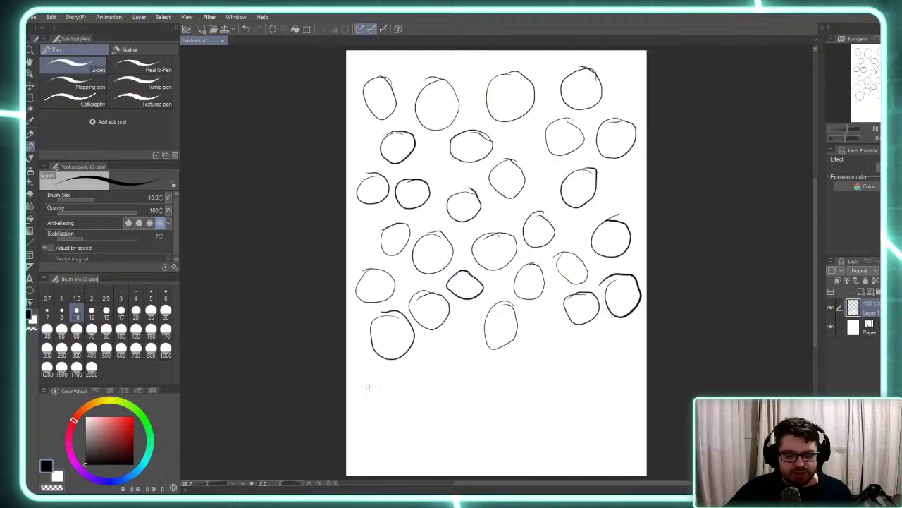
Draw a vertical and horizontal guide cross near the page's lower-left corner and sketch a circle around its centre
left_click_drag(380, 380, 382, 449)
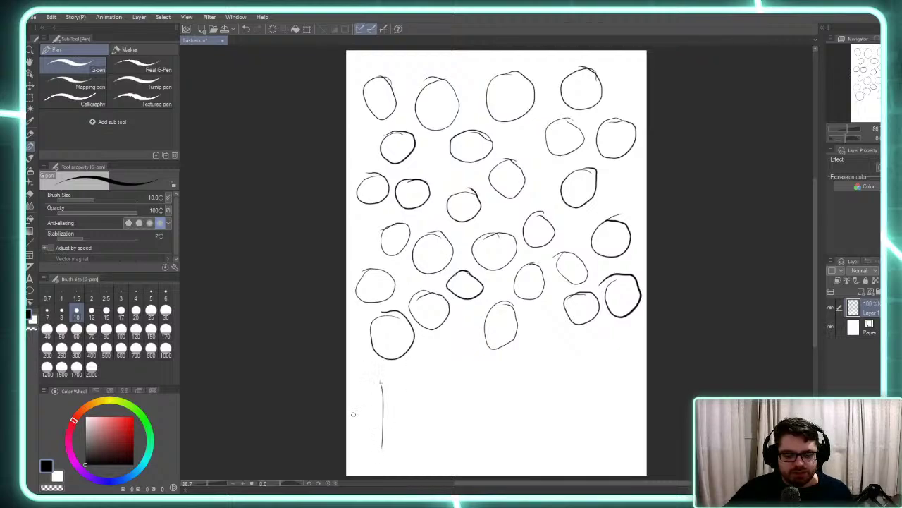
mouse_move(352, 411)
left_mouse_down()
mouse_move(406, 407)
mouse_move(438, 408)
left_mouse_up()
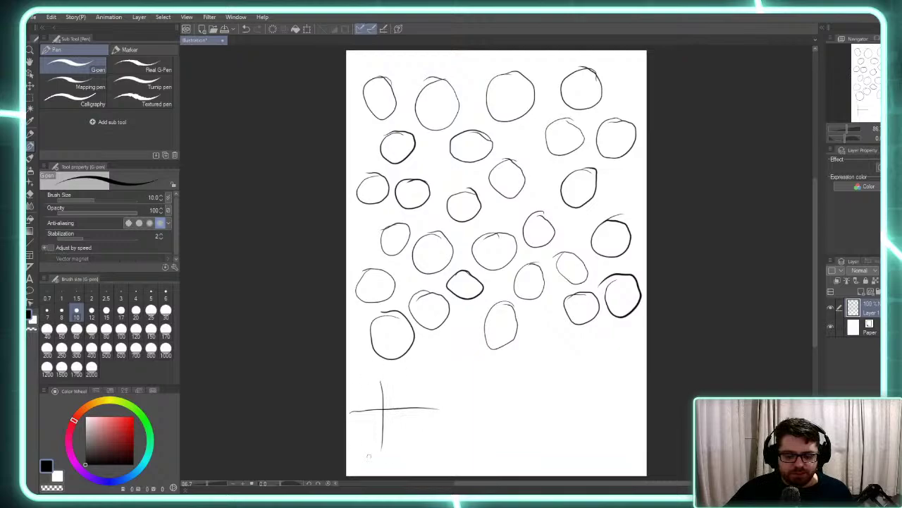
mouse_move(393, 381)
left_mouse_down()
mouse_move(370, 383)
mouse_move(363, 398)
mouse_move(362, 423)
mouse_move(381, 437)
mouse_move(405, 429)
mouse_move(412, 409)
mouse_move(384, 383)
left_mouse_up()
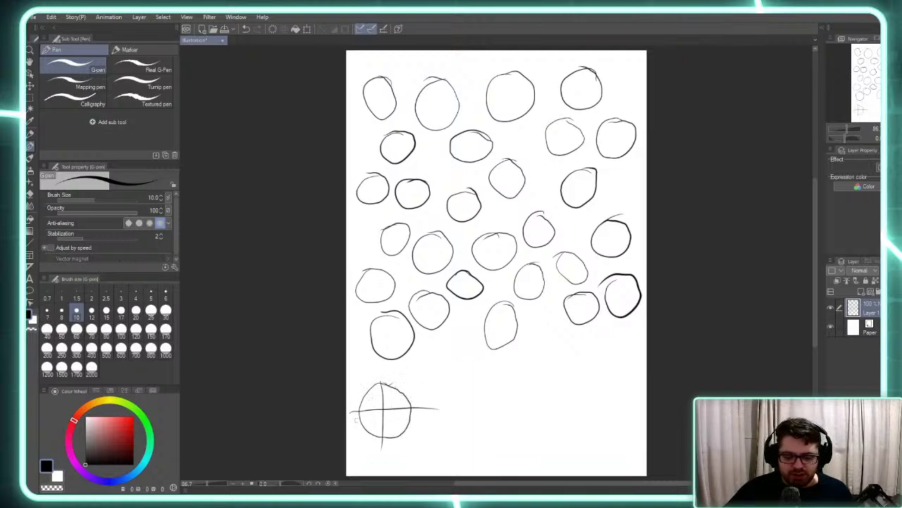
Fill the rest of the lower part of the page with freehand circles of different sizes
mouse_move(447, 346)
left_mouse_down()
mouse_move(432, 392)
mouse_move(469, 368)
mouse_move(441, 346)
left_mouse_up()
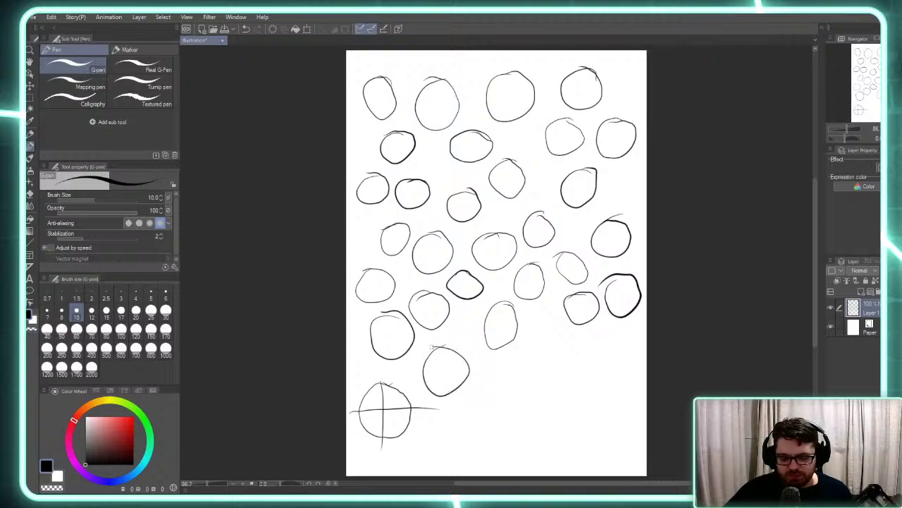
mouse_move(547, 318)
left_mouse_down()
mouse_move(527, 352)
mouse_move(559, 344)
mouse_move(541, 323)
left_mouse_up()
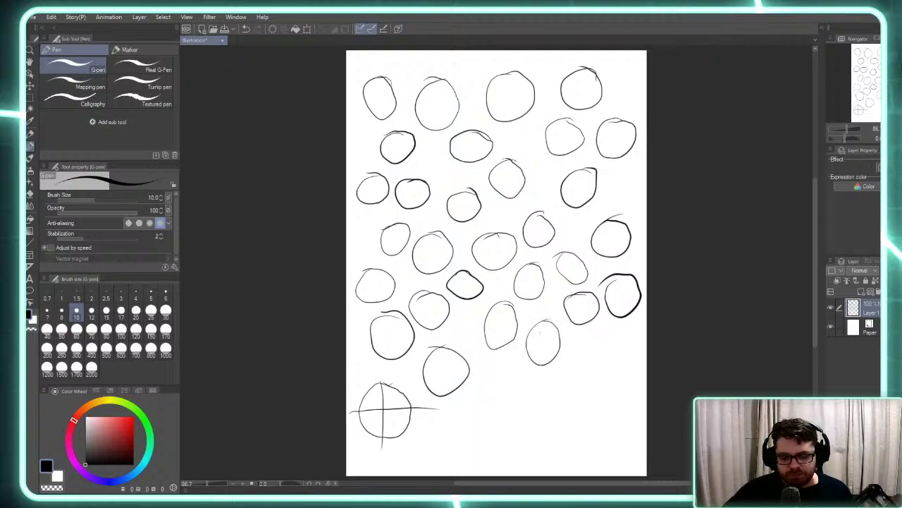
mouse_move(611, 327)
left_mouse_down()
mouse_move(594, 346)
mouse_move(625, 360)
mouse_move(608, 329)
left_mouse_up()
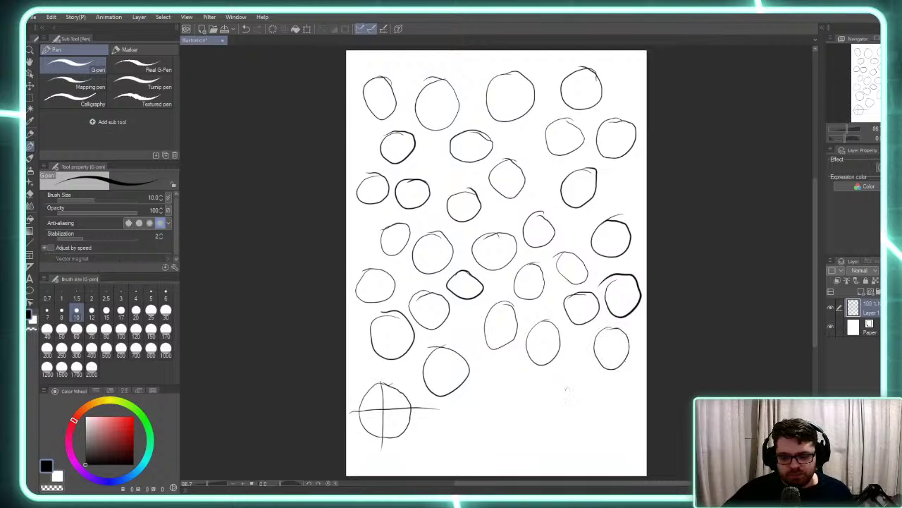
mouse_move(582, 366)
left_mouse_down()
mouse_move(607, 419)
mouse_move(629, 387)
left_mouse_up()
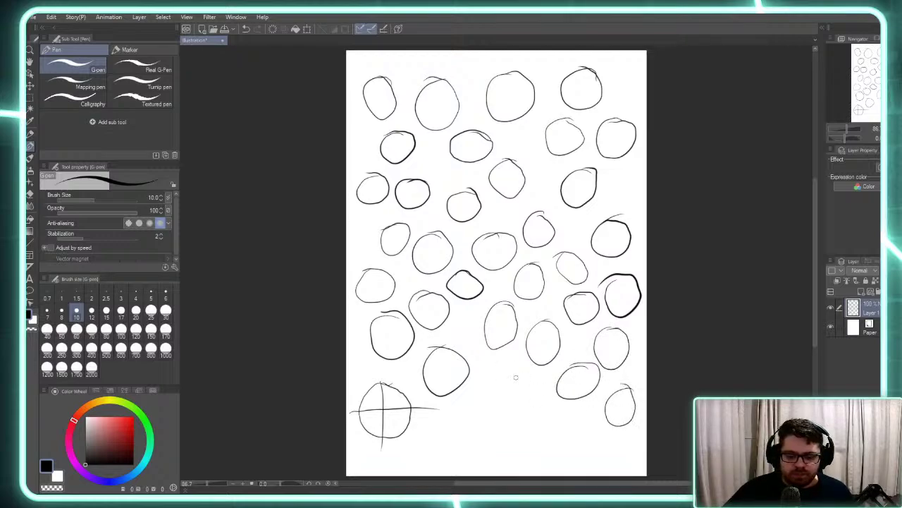
mouse_move(513, 369)
left_mouse_down()
mouse_move(487, 407)
mouse_move(518, 371)
left_mouse_up()
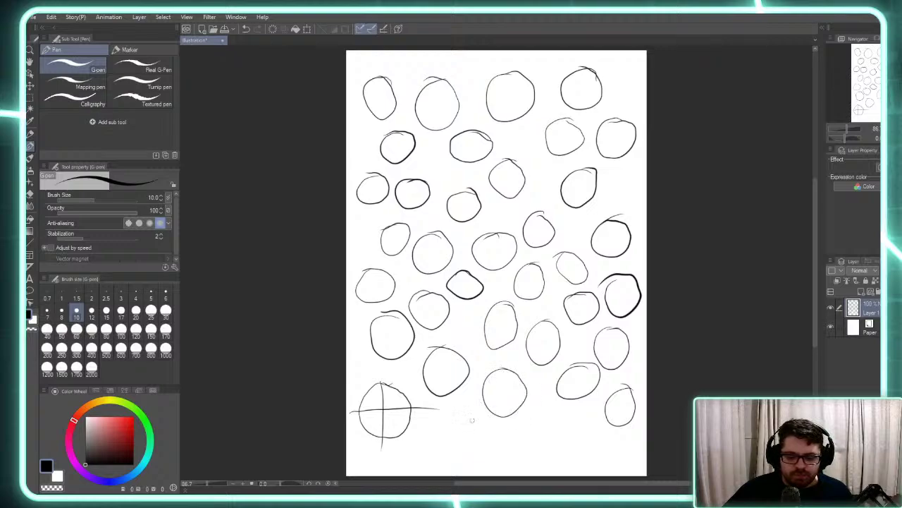
mouse_move(471, 416)
left_mouse_down()
mouse_move(449, 414)
mouse_move(452, 447)
mouse_move(481, 438)
mouse_move(455, 411)
left_mouse_up()
mouse_move(563, 404)
left_mouse_down()
mouse_move(536, 446)
mouse_move(577, 417)
mouse_move(547, 399)
left_mouse_up()
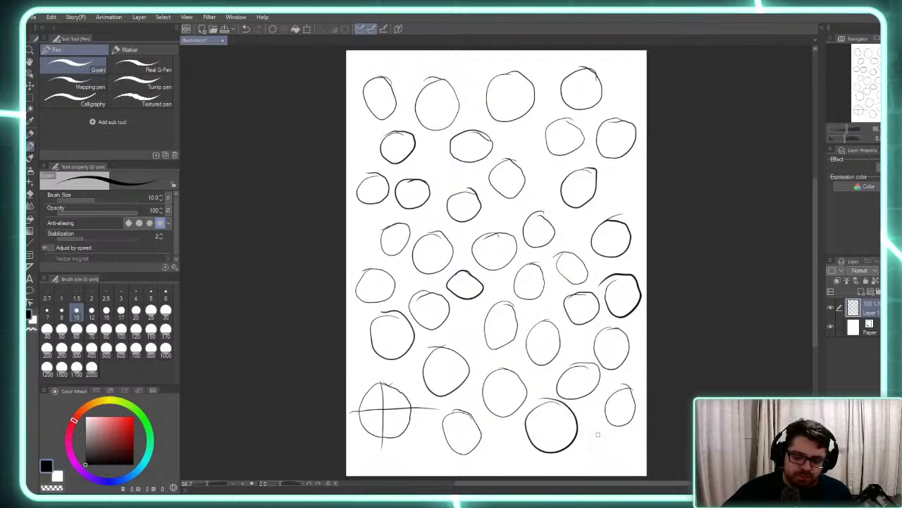
mouse_move(598, 434)
left_mouse_down()
mouse_move(604, 466)
mouse_move(594, 436)
left_mouse_up()
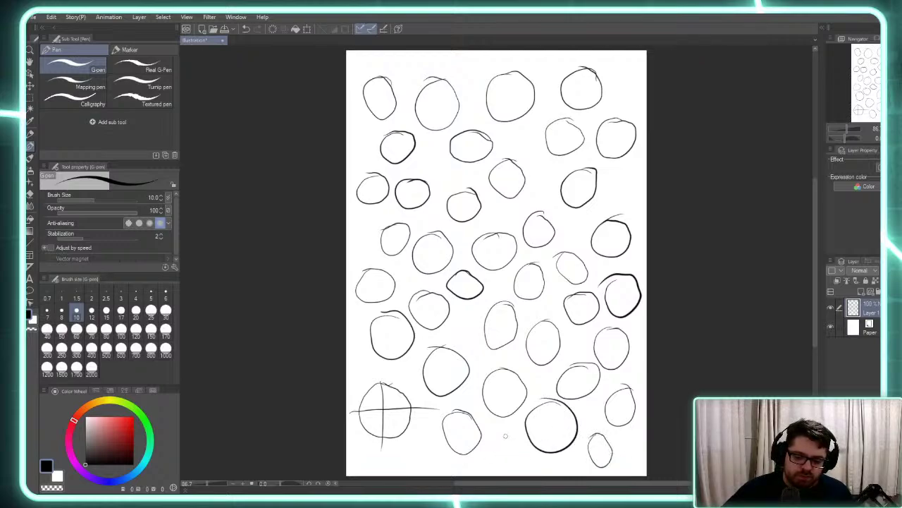
mouse_move(504, 435)
left_mouse_down()
mouse_move(499, 467)
mouse_move(526, 447)
mouse_move(493, 431)
left_mouse_up()
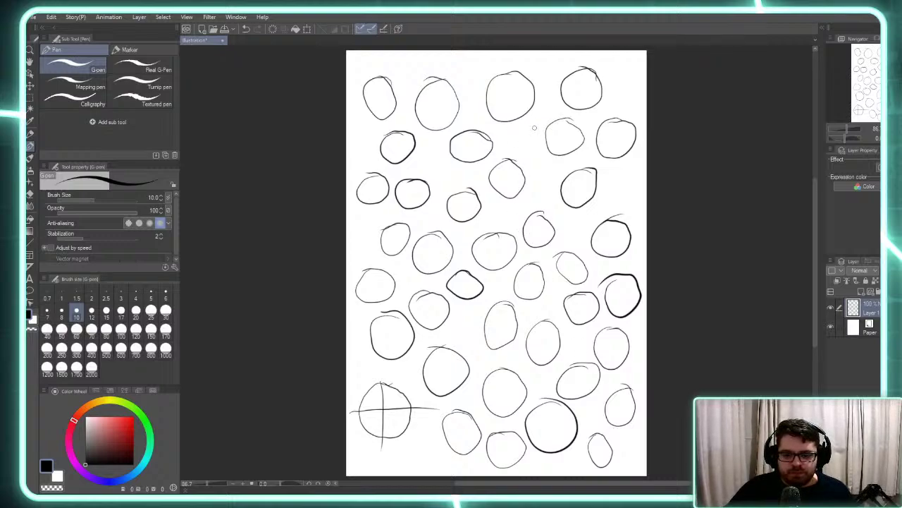
Add smaller circles in the gaps and along the top edge of the page, and clear the layer
mouse_move(526, 128)
left_mouse_down()
mouse_move(511, 145)
mouse_move(538, 157)
mouse_move(515, 131)
left_mouse_up()
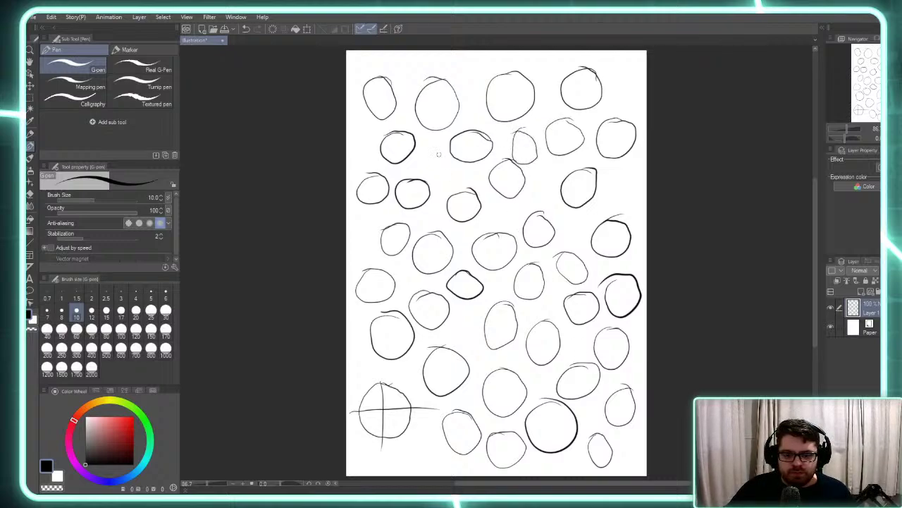
mouse_move(434, 143)
left_mouse_down()
mouse_move(426, 151)
mouse_move(444, 169)
mouse_move(430, 144)
left_mouse_up()
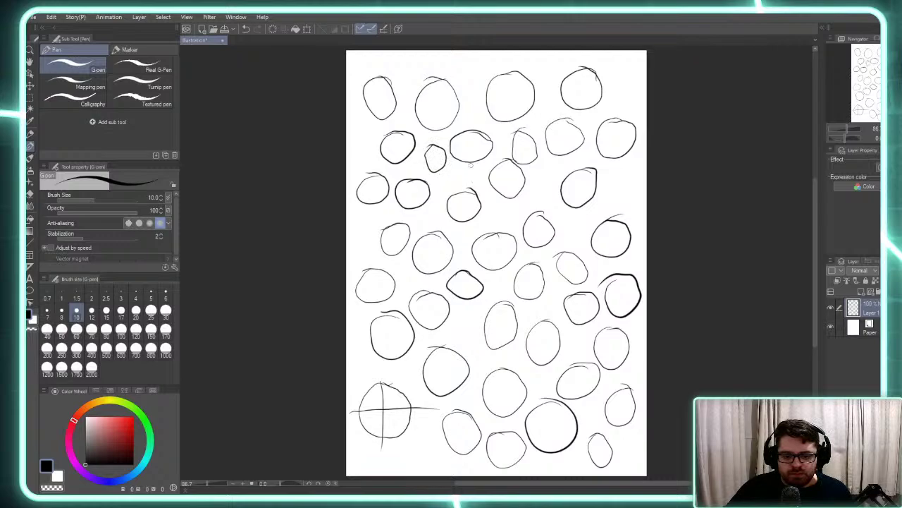
mouse_move(471, 165)
left_mouse_down()
mouse_move(475, 185)
mouse_move(462, 164)
left_mouse_up()
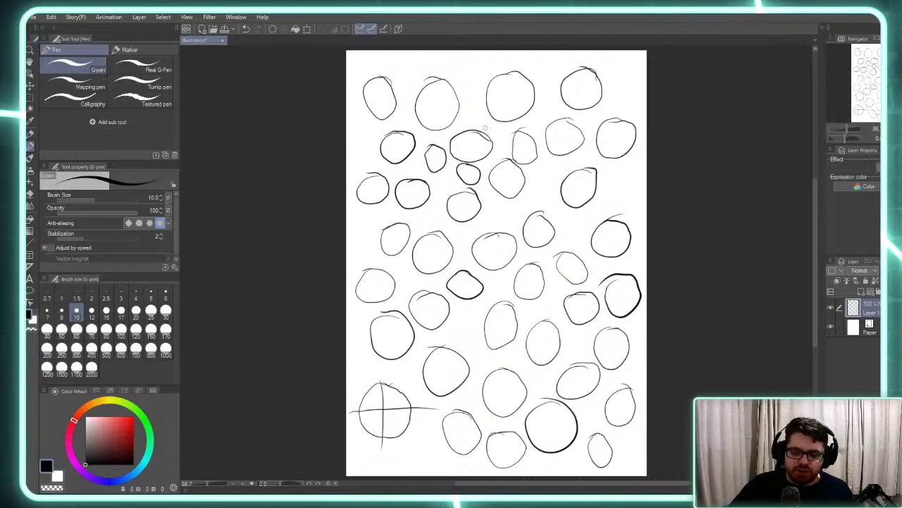
mouse_move(474, 58)
left_mouse_down()
mouse_move(459, 81)
mouse_move(484, 83)
mouse_move(480, 55)
mouse_move(407, 61)
mouse_move(413, 81)
mouse_move(408, 56)
left_mouse_up()
mouse_move(551, 59)
left_mouse_down()
mouse_move(538, 73)
mouse_move(561, 56)
mouse_move(542, 53)
left_mouse_up()
mouse_move(624, 70)
left_mouse_down()
mouse_move(622, 100)
mouse_move(640, 78)
mouse_move(626, 68)
left_mouse_up()
mouse_move(620, 172)
left_mouse_down()
mouse_move(613, 178)
mouse_move(627, 197)
mouse_move(623, 174)
left_mouse_up()
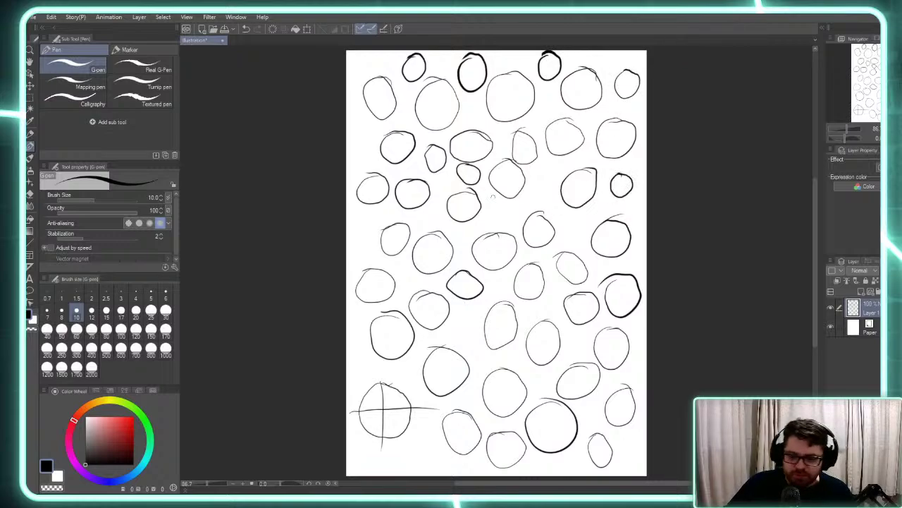
mouse_move(548, 174)
left_mouse_down()
mouse_move(535, 185)
mouse_move(552, 180)
mouse_move(543, 175)
left_mouse_up()
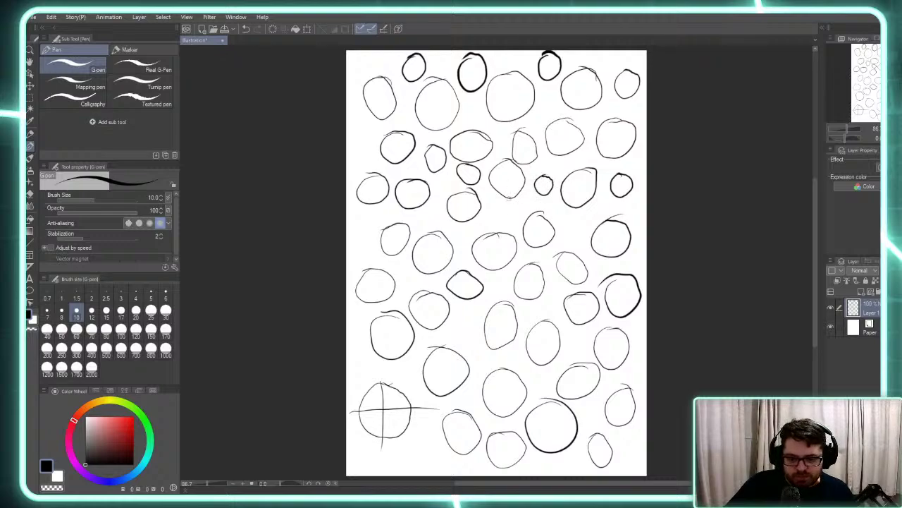
mouse_move(502, 204)
left_mouse_down()
mouse_move(491, 216)
mouse_move(511, 220)
mouse_move(496, 205)
left_mouse_up()
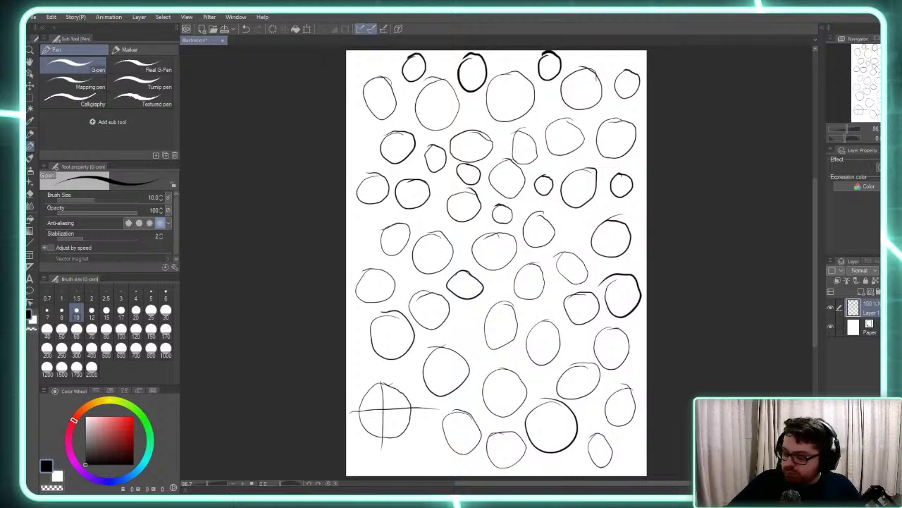
key("Delete")
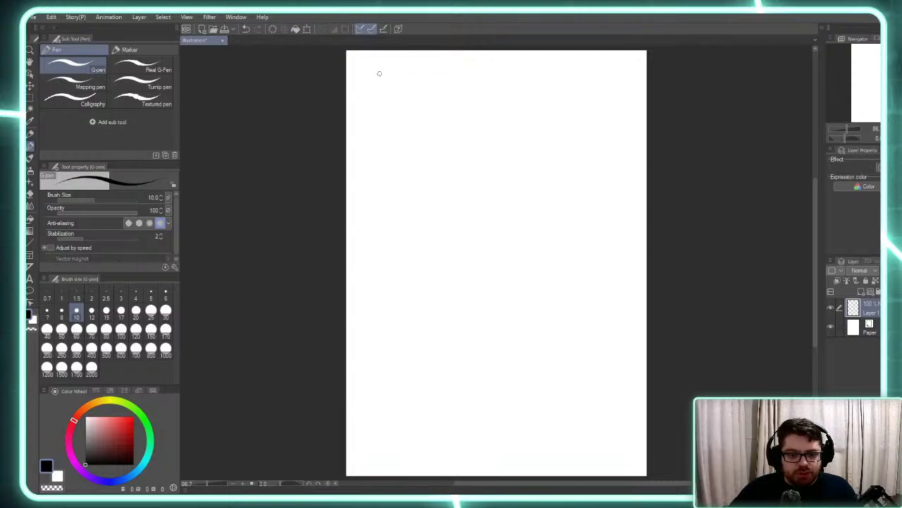
Draw a row of strokes across the upper page that swell from thin to thick, progressing from long near-vertical curves to short hooks
mouse_move(384, 74)
left_mouse_down()
mouse_move(376, 205)
mouse_move(354, 263)
left_mouse_up()
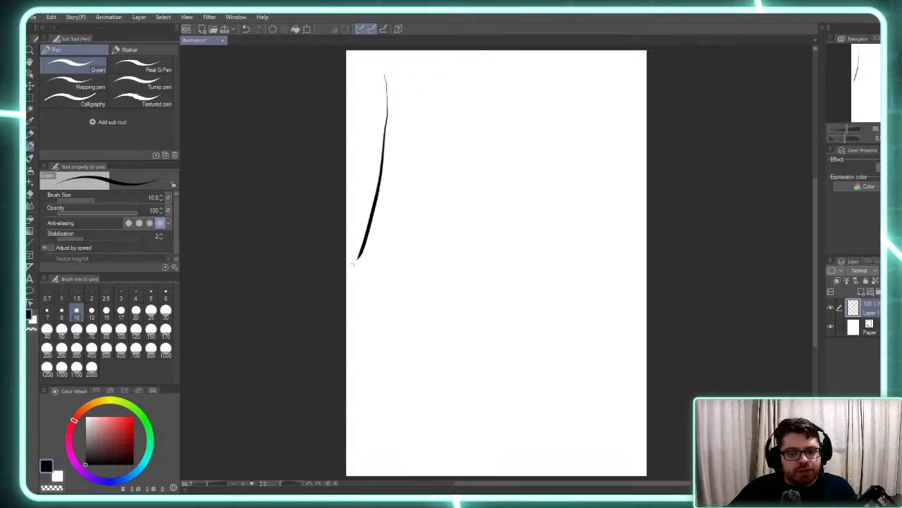
mouse_move(399, 77)
left_mouse_down()
mouse_move(404, 198)
mouse_move(378, 285)
left_mouse_up()
mouse_move(421, 79)
left_mouse_down()
mouse_move(431, 120)
mouse_move(412, 277)
left_mouse_up()
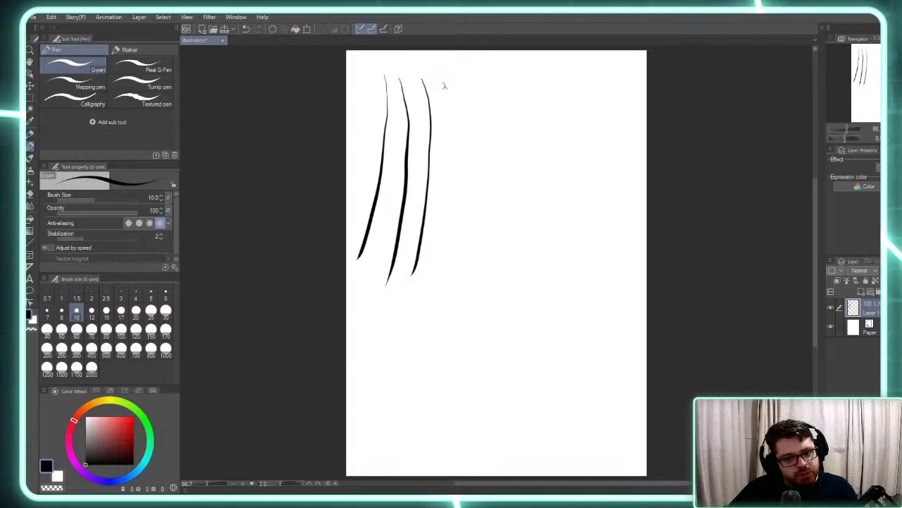
mouse_move(444, 83)
left_mouse_down()
mouse_move(468, 176)
mouse_move(463, 275)
left_mouse_up()
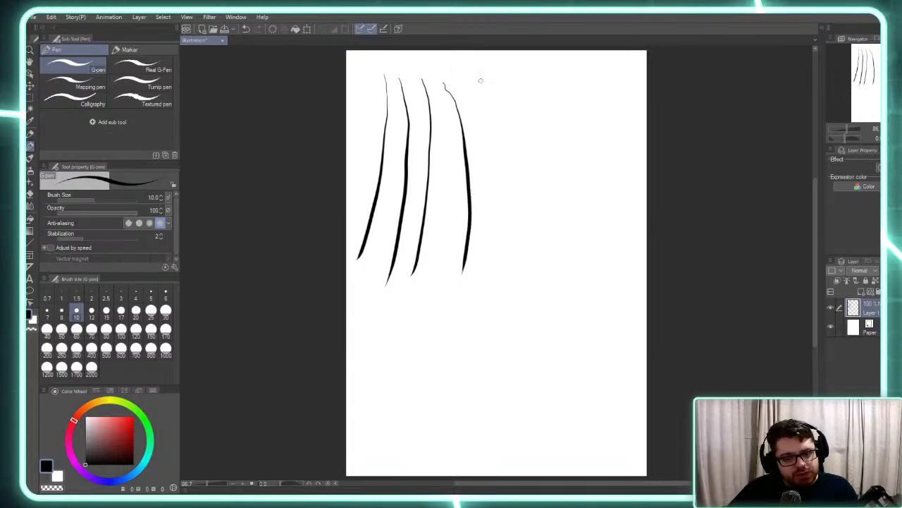
mouse_move(480, 81)
left_mouse_down()
mouse_move(487, 173)
mouse_move(498, 206)
left_mouse_up()
mouse_move(507, 76)
left_mouse_down()
mouse_move(510, 125)
mouse_move(563, 192)
left_mouse_up()
mouse_move(522, 74)
left_mouse_down()
mouse_move(523, 117)
mouse_move(562, 149)
mouse_move(572, 146)
mouse_move(548, 73)
mouse_move(542, 103)
mouse_move(551, 129)
mouse_move(571, 84)
left_mouse_up()
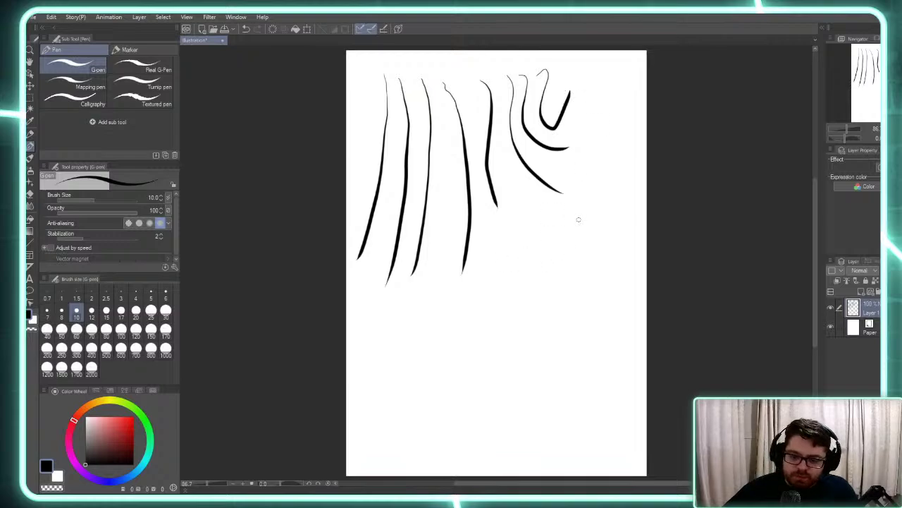
Draw more thin-to-thick strokes down the page's right side and middle, mixing long bends with shallow U-shaped hooks
mouse_move(625, 275)
left_mouse_down()
mouse_move(611, 247)
mouse_move(614, 162)
mouse_move(628, 148)
left_mouse_up()
mouse_move(599, 108)
left_mouse_down()
mouse_move(583, 172)
mouse_move(607, 222)
mouse_move(570, 274)
mouse_move(612, 318)
left_mouse_up()
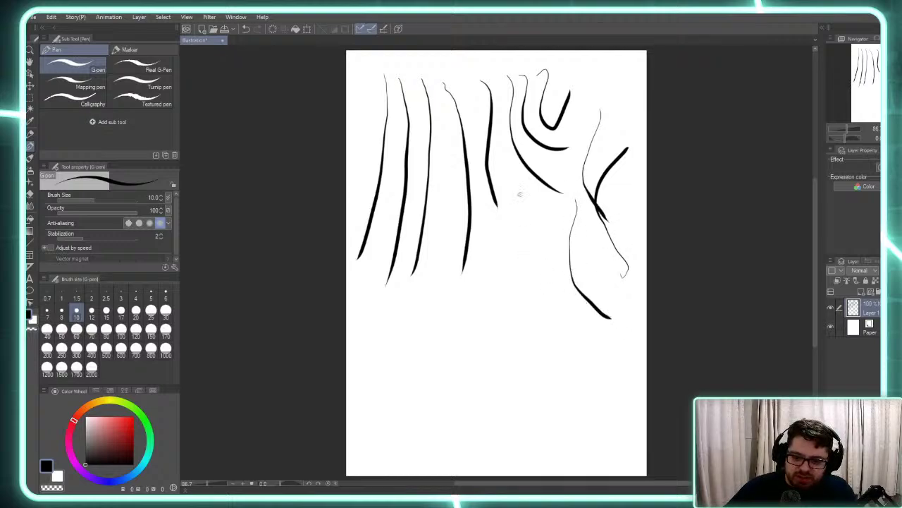
mouse_move(519, 194)
left_mouse_down()
mouse_move(527, 252)
mouse_move(568, 274)
left_mouse_up()
mouse_move(497, 241)
left_mouse_down()
mouse_move(508, 274)
mouse_move(538, 274)
left_mouse_up()
mouse_move(480, 262)
left_mouse_down()
mouse_move(505, 300)
mouse_move(529, 291)
mouse_move(572, 337)
mouse_move(511, 354)
left_mouse_up()
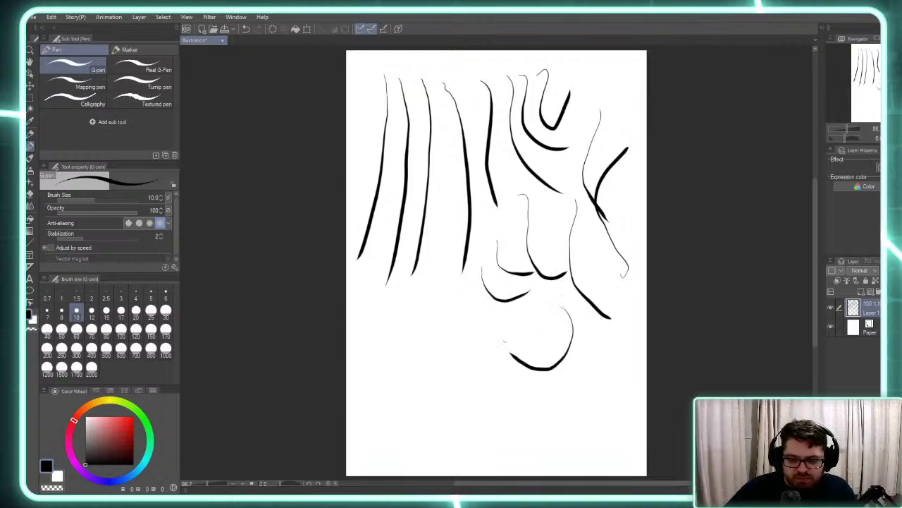
mouse_move(591, 326)
left_mouse_down()
mouse_move(590, 366)
mouse_move(633, 358)
left_mouse_up()
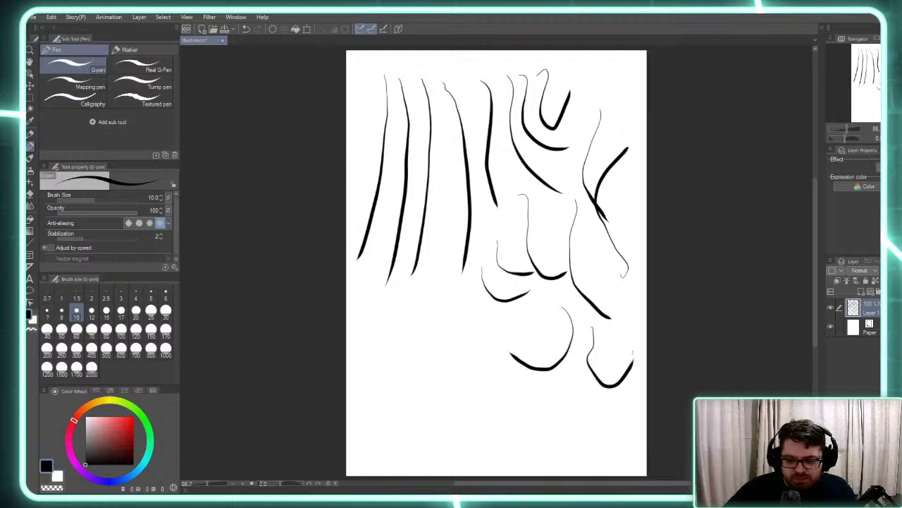
Fill the lower-left part of the page with five curved strokes that swell from thin to thick
mouse_move(372, 263)
left_mouse_down()
mouse_move(365, 299)
mouse_move(423, 343)
left_mouse_up()
mouse_move(437, 268)
left_mouse_down()
mouse_move(467, 290)
mouse_move(465, 342)
mouse_move(442, 379)
left_mouse_up()
mouse_move(372, 357)
left_mouse_down()
mouse_move(391, 410)
mouse_move(412, 424)
left_mouse_up()
mouse_move(487, 340)
left_mouse_down()
mouse_move(494, 352)
mouse_move(468, 431)
left_mouse_up()
mouse_move(445, 331)
left_mouse_down()
mouse_move(422, 382)
mouse_move(444, 424)
left_mouse_up()
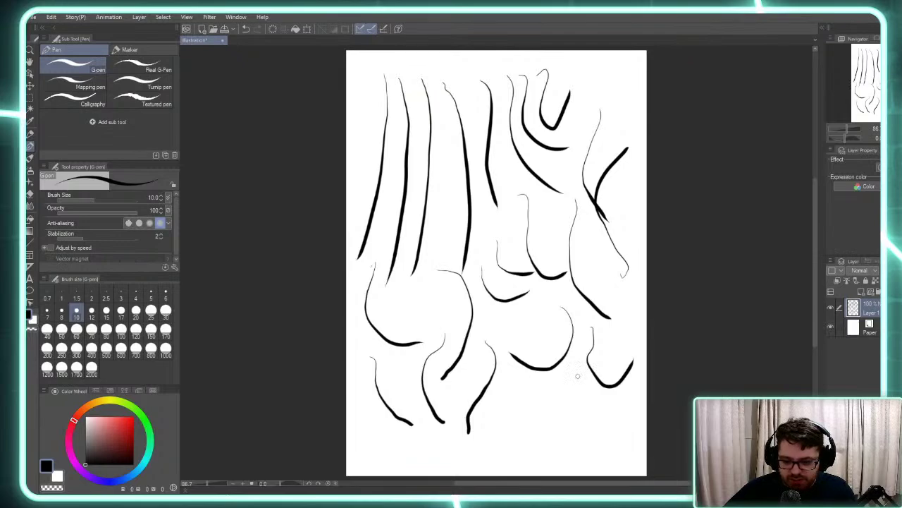
Draw a fan of nested curves in the page's lower-right corner, each starting thin and ending thick
mouse_move(574, 384)
left_mouse_down()
mouse_move(616, 402)
mouse_move(625, 437)
mouse_move(612, 456)
left_mouse_up()
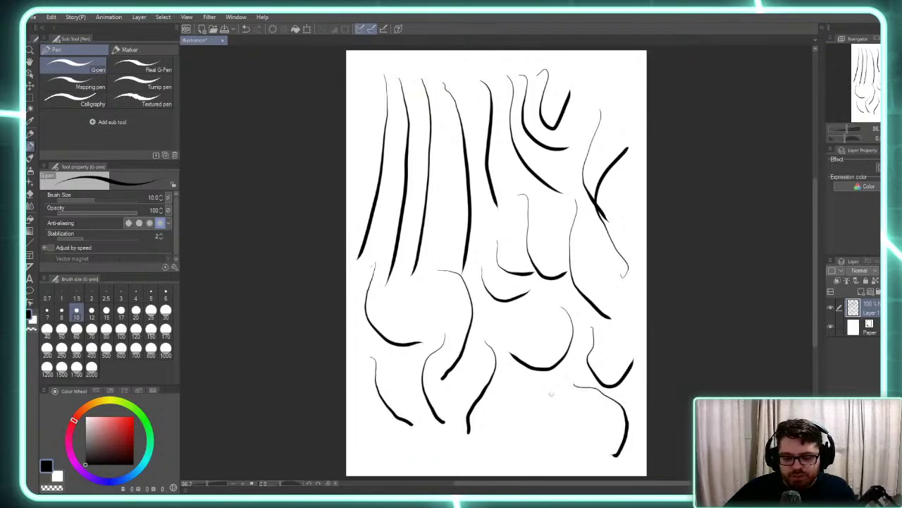
mouse_move(559, 395)
left_mouse_down()
mouse_move(590, 402)
mouse_move(604, 433)
mouse_move(581, 460)
left_mouse_up()
mouse_move(545, 399)
left_mouse_down()
mouse_move(588, 410)
mouse_move(573, 445)
mouse_move(542, 462)
left_mouse_up()
mouse_move(535, 399)
left_mouse_down()
mouse_move(573, 418)
mouse_move(558, 445)
mouse_move(512, 457)
mouse_move(541, 406)
mouse_move(549, 420)
mouse_move(498, 448)
left_mouse_up()
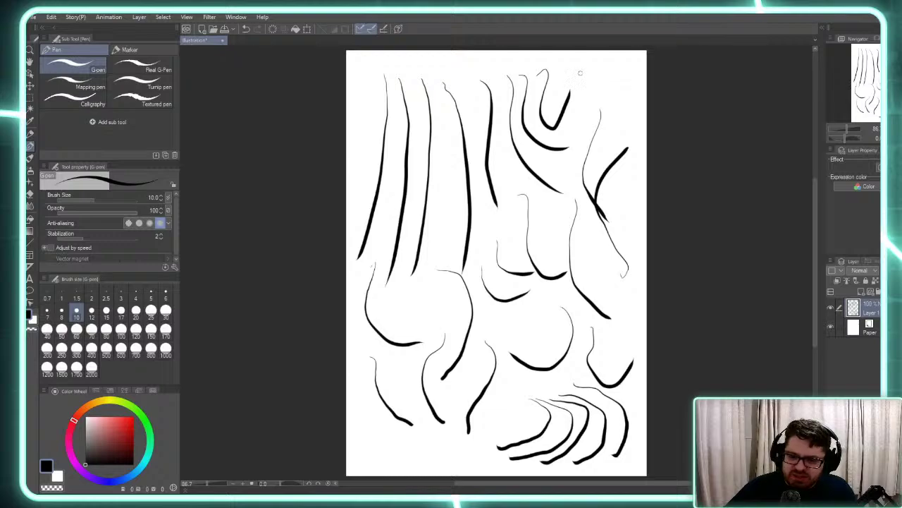
Add thin-to-thick curves in the upper-right gap and across the existing strokes on the left and bottom, and clear the layer
mouse_move(581, 73)
left_mouse_down()
mouse_move(620, 107)
mouse_move(577, 109)
mouse_move(576, 131)
mouse_move(596, 143)
left_mouse_up()
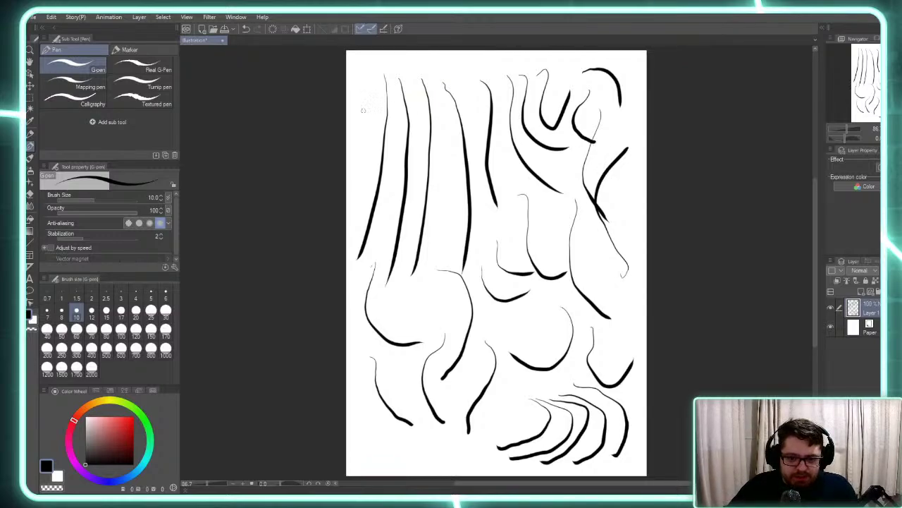
mouse_move(361, 118)
left_mouse_down()
mouse_move(373, 120)
mouse_move(416, 75)
mouse_move(458, 74)
left_mouse_up()
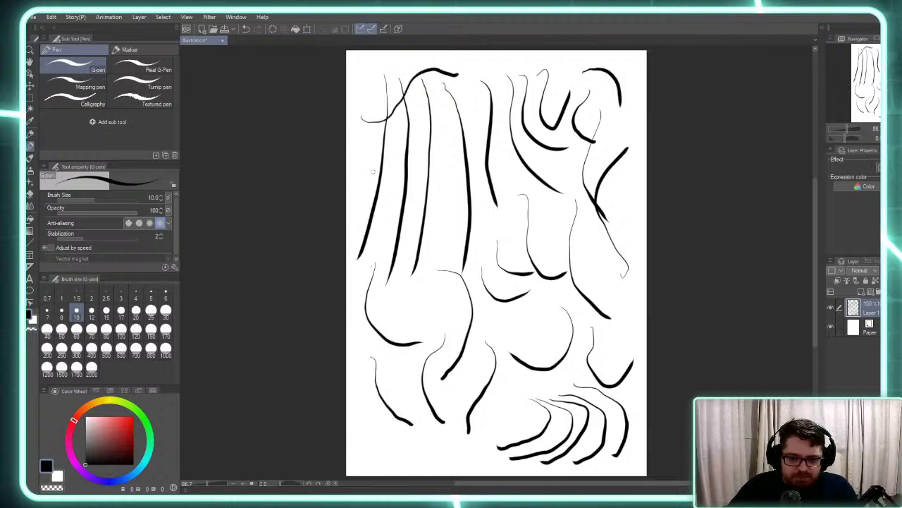
mouse_move(370, 165)
left_mouse_down()
mouse_move(400, 158)
mouse_move(413, 133)
mouse_move(454, 126)
left_mouse_up()
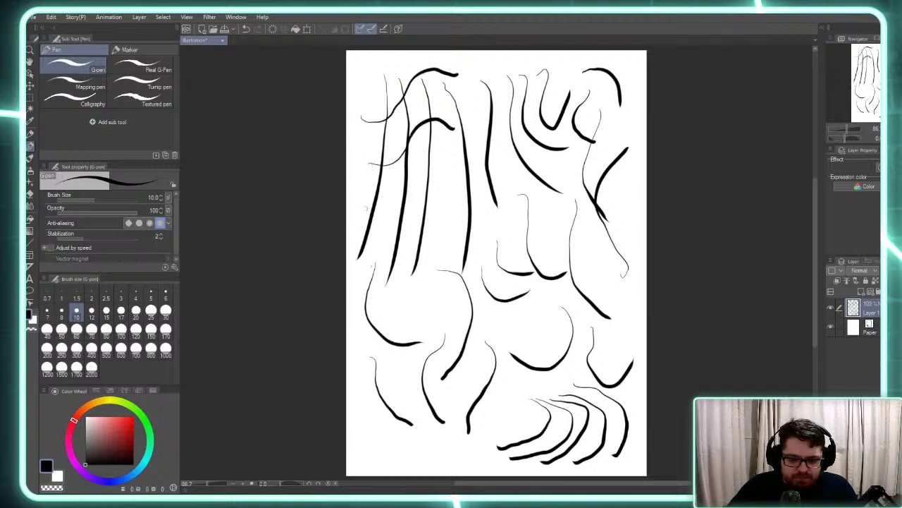
mouse_move(364, 201)
left_mouse_down()
mouse_move(426, 190)
mouse_move(457, 226)
left_mouse_up()
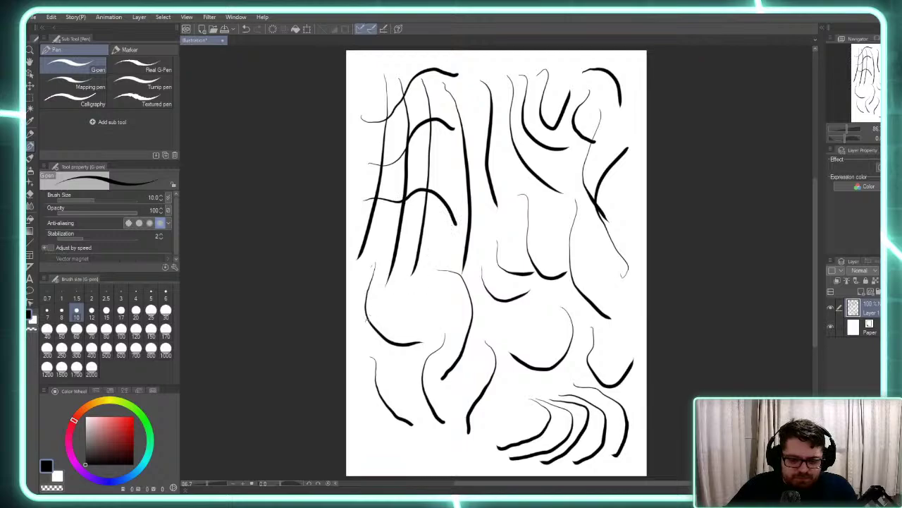
mouse_move(368, 348)
left_mouse_down()
mouse_move(426, 313)
mouse_move(438, 285)
mouse_move(412, 327)
mouse_move(406, 372)
mouse_move(430, 395)
left_mouse_up()
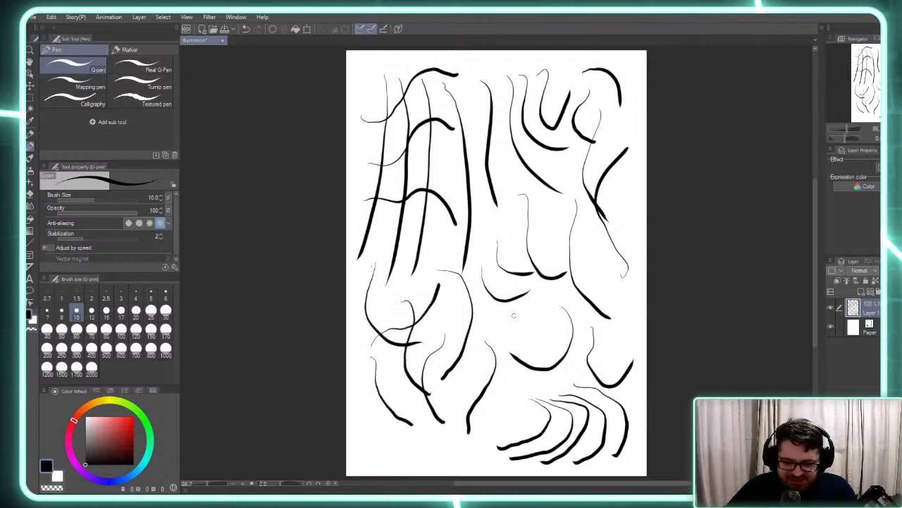
mouse_move(514, 315)
left_mouse_down()
mouse_move(536, 348)
mouse_move(505, 432)
left_mouse_up()
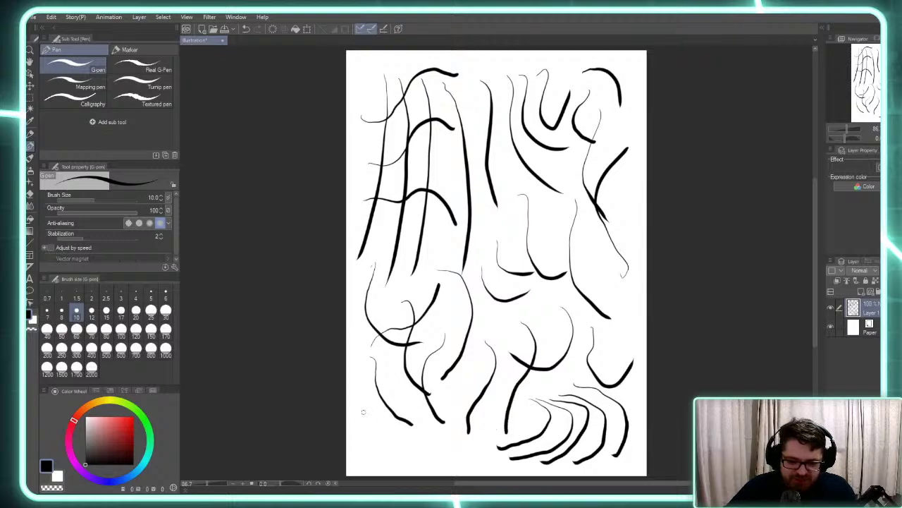
left_click_drag(363, 412, 445, 465)
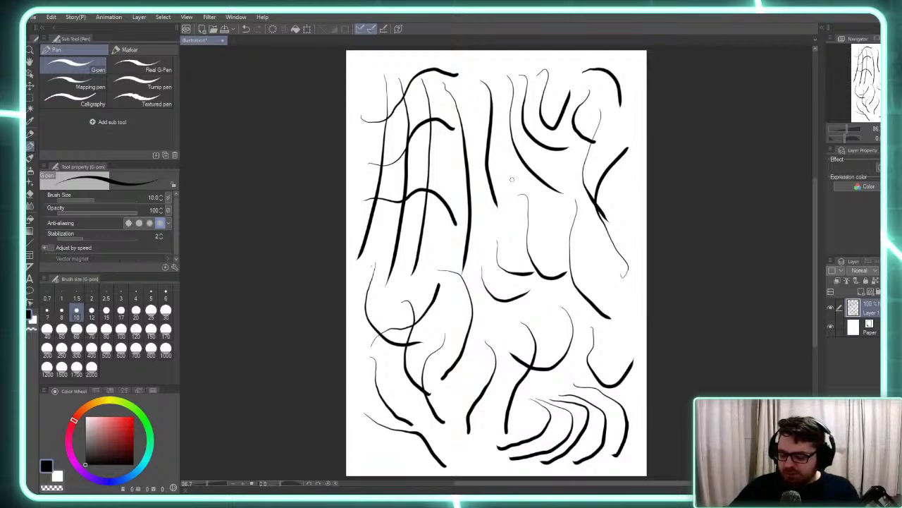
key("Delete")
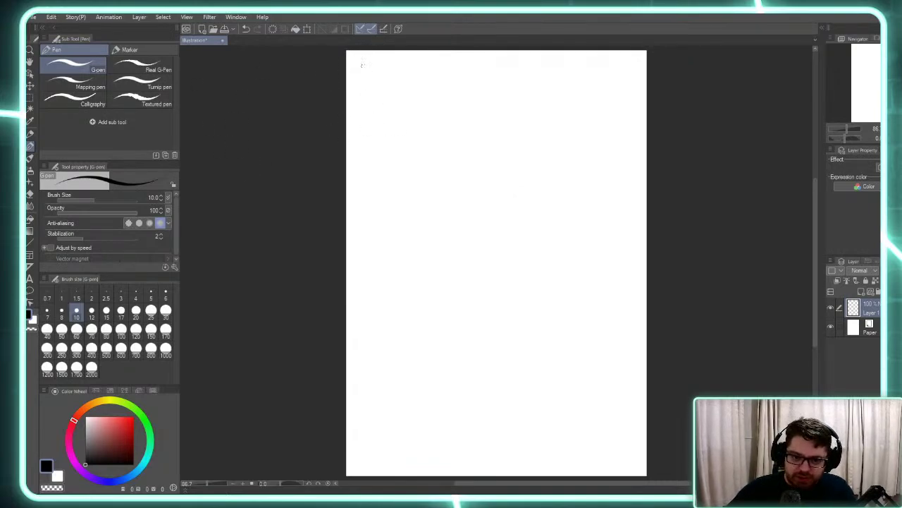
mouse_move(367, 52)
left_mouse_down()
mouse_move(390, 443)
mouse_move(383, 491)
left_mouse_up()
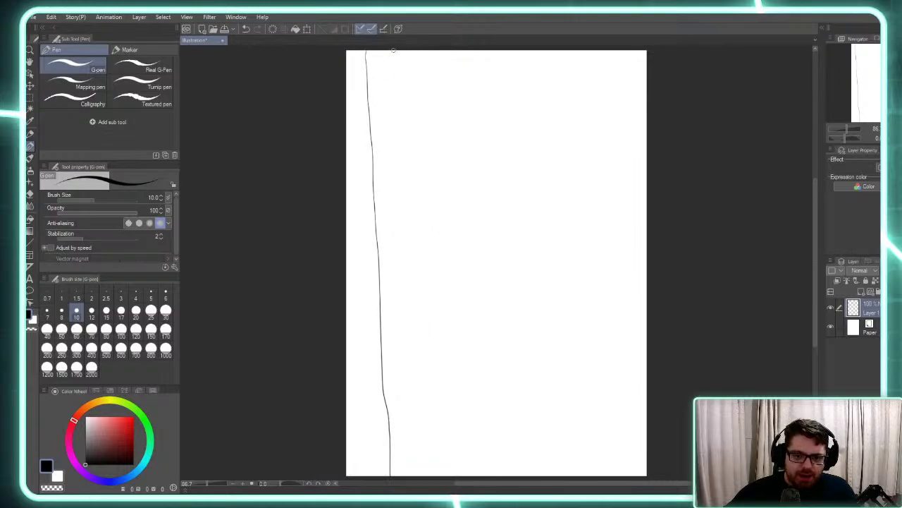
left_click_drag(393, 50, 420, 475)
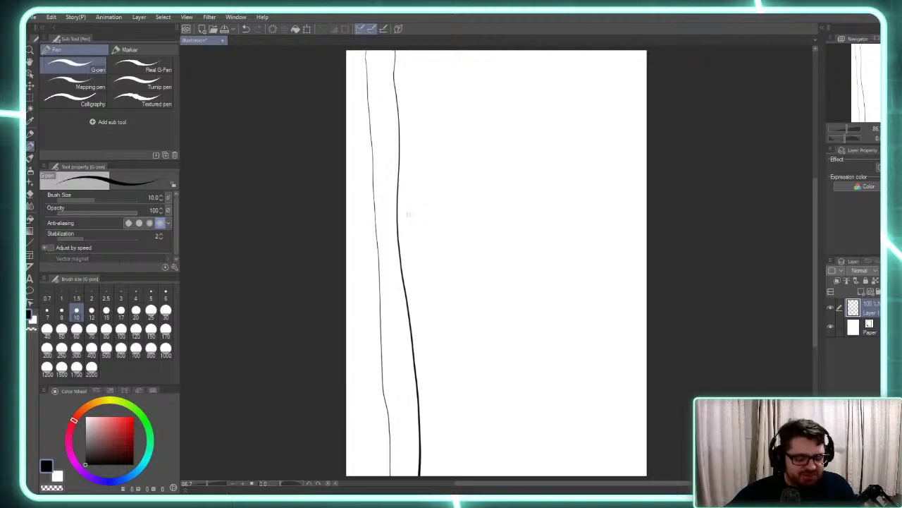
key("ctrl+z")
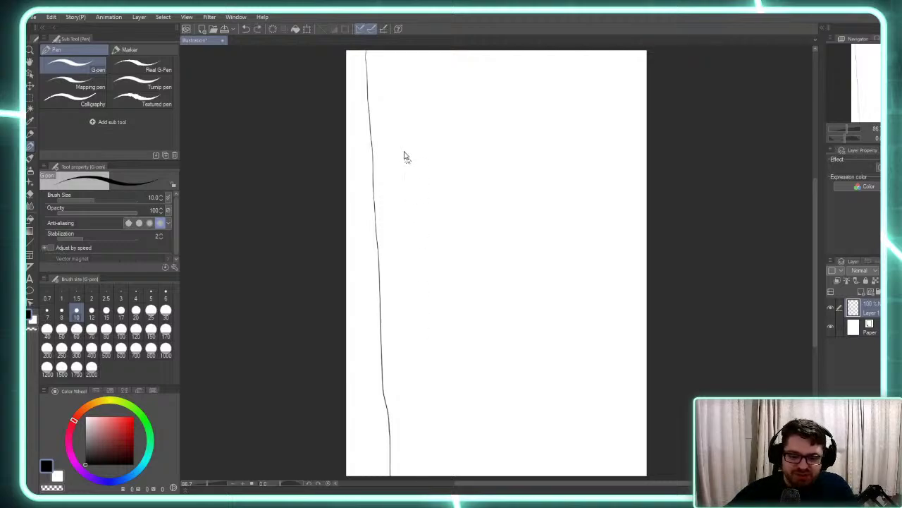
key("ctrl+z")
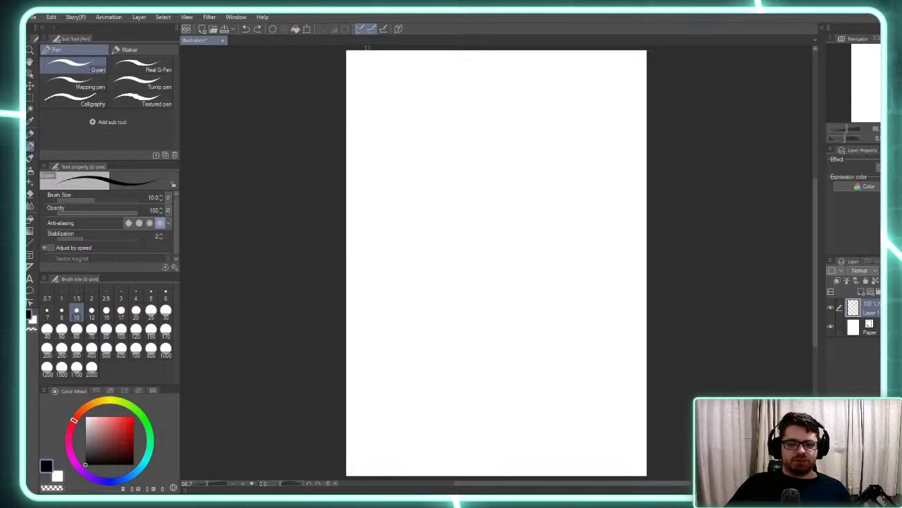
mouse_move(366, 48)
left_mouse_down()
mouse_move(360, 155)
mouse_move(397, 311)
mouse_move(389, 384)
left_mouse_up()
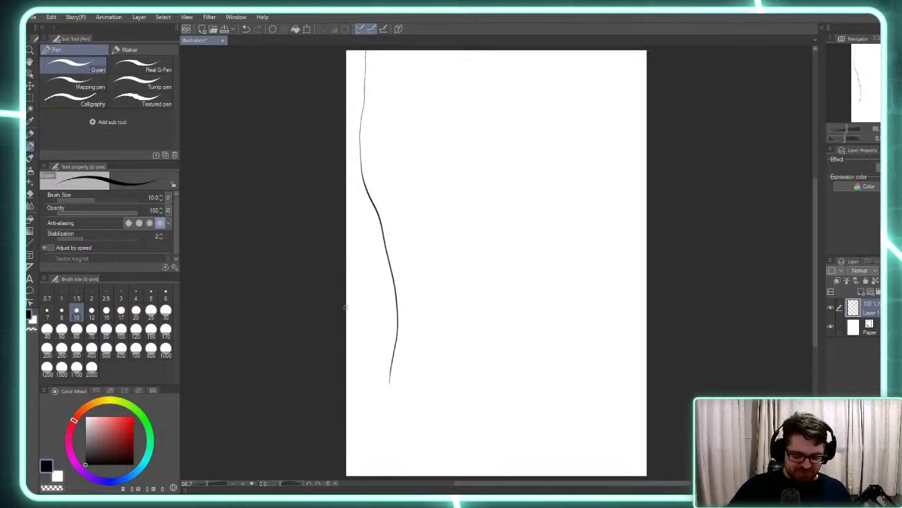
key("ctrl+z")
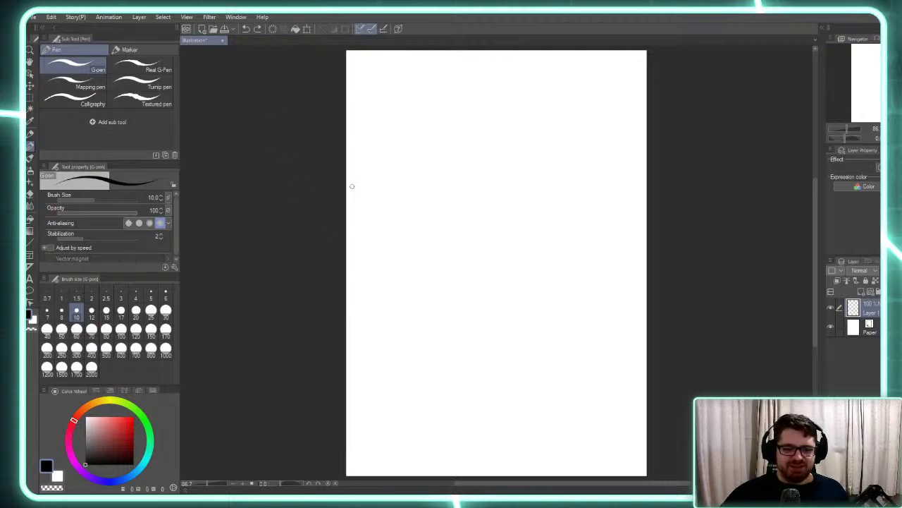
left_click(359, 28)
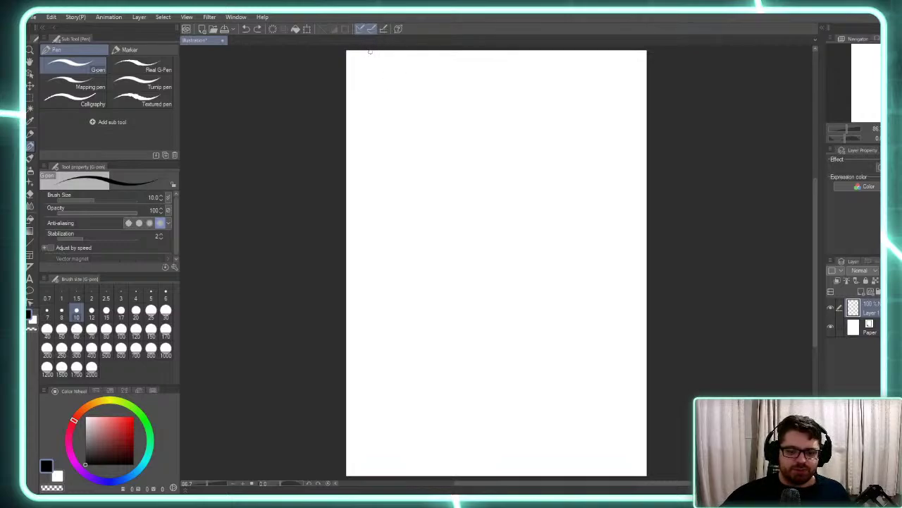
Draw ten roughly parallel freehand vertical lines from the page's top to its bottom across the full width, undoing any failed strokes
mouse_move(371, 51)
left_mouse_down()
mouse_move(368, 477)
mouse_move(399, 486)
mouse_move(497, 487)
left_mouse_up()
left_click(395, 483)
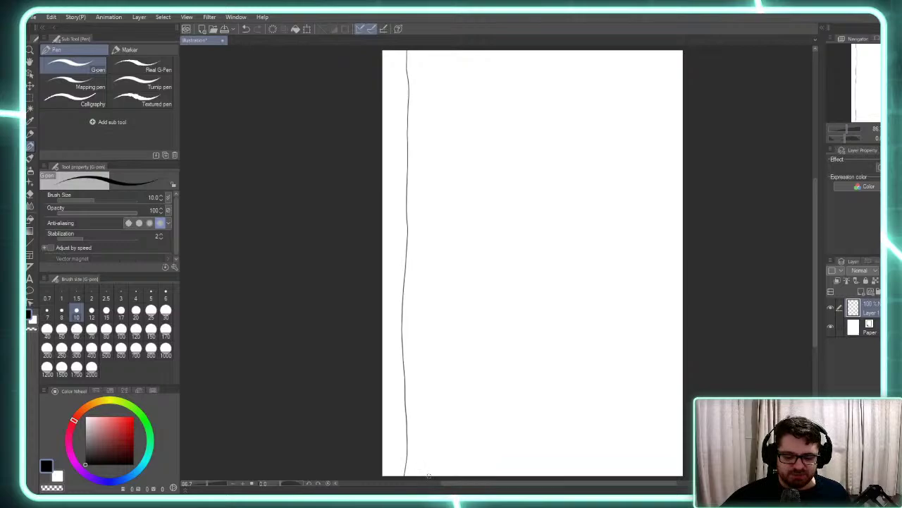
mouse_move(429, 477)
left_mouse_down()
mouse_move(445, 48)
mouse_move(473, 82)
mouse_move(478, 145)
mouse_move(475, 464)
mouse_move(452, 466)
mouse_move(453, 84)
mouse_move(495, 94)
mouse_move(508, 229)
mouse_move(505, 454)
left_mouse_up()
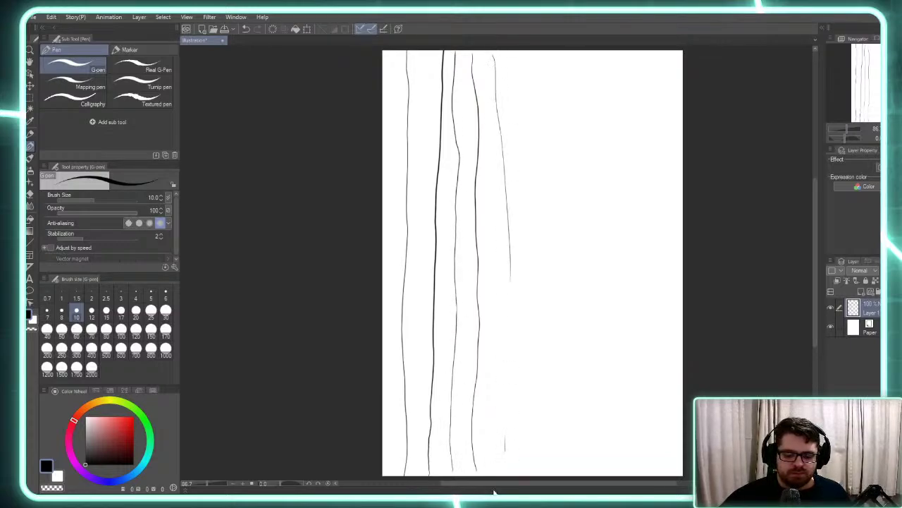
key("ctrl+z")
key("ctrl+z")
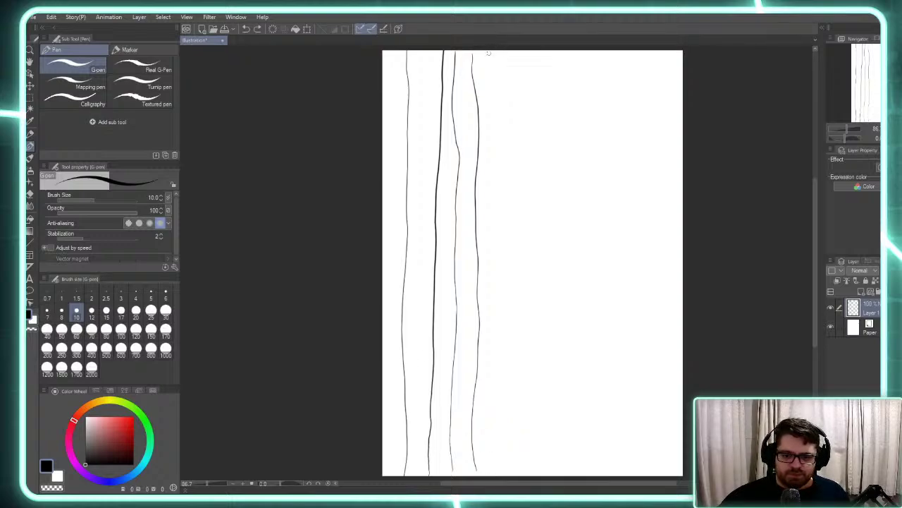
mouse_move(493, 50)
left_mouse_down()
mouse_move(504, 480)
mouse_move(532, 467)
mouse_move(541, 107)
mouse_move(571, 88)
mouse_move(571, 477)
mouse_move(605, 444)
mouse_move(593, 56)
mouse_move(621, 135)
mouse_move(625, 421)
mouse_move(643, 419)
mouse_move(647, 328)
mouse_move(645, 53)
mouse_move(669, 104)
mouse_move(649, 420)
mouse_move(643, 462)
left_mouse_up()
key("ctrl+z")
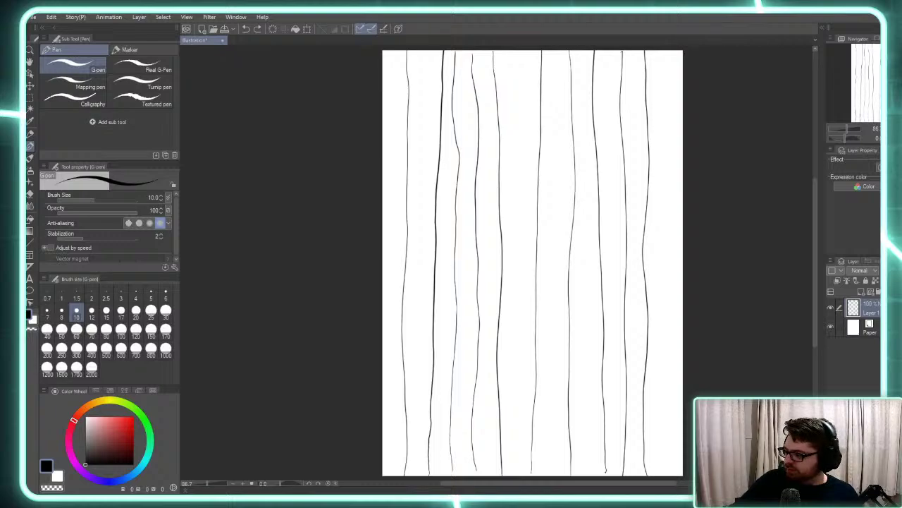
double_click(595, 17)
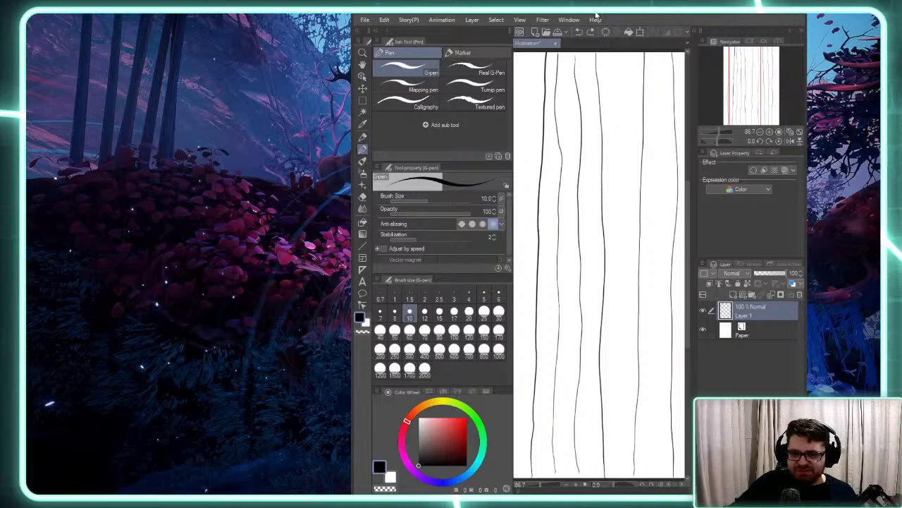
double_click(595, 17)
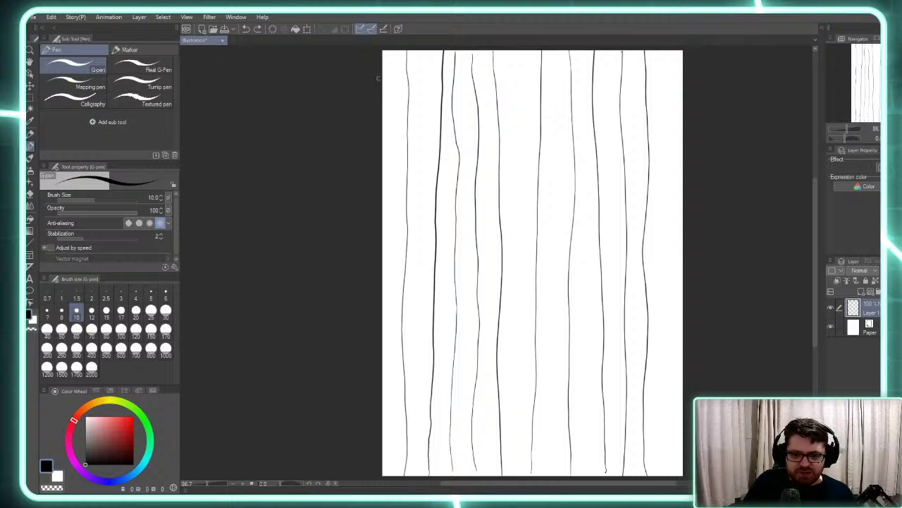
Draw thirteen freehand horizontal lines across the page from top to bottom, crossing the vertical lines to form a grid
mouse_move(384, 79)
left_mouse_down()
mouse_move(618, 71)
mouse_move(733, 79)
left_mouse_up()
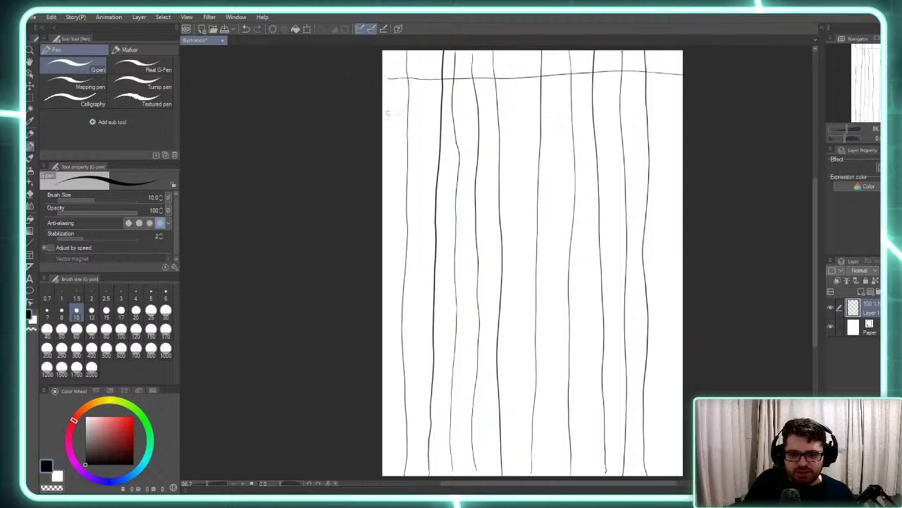
left_click_drag(387, 112, 687, 129)
left_click_drag(384, 149, 685, 156)
left_click_drag(385, 180, 683, 180)
left_click_drag(387, 208, 678, 186)
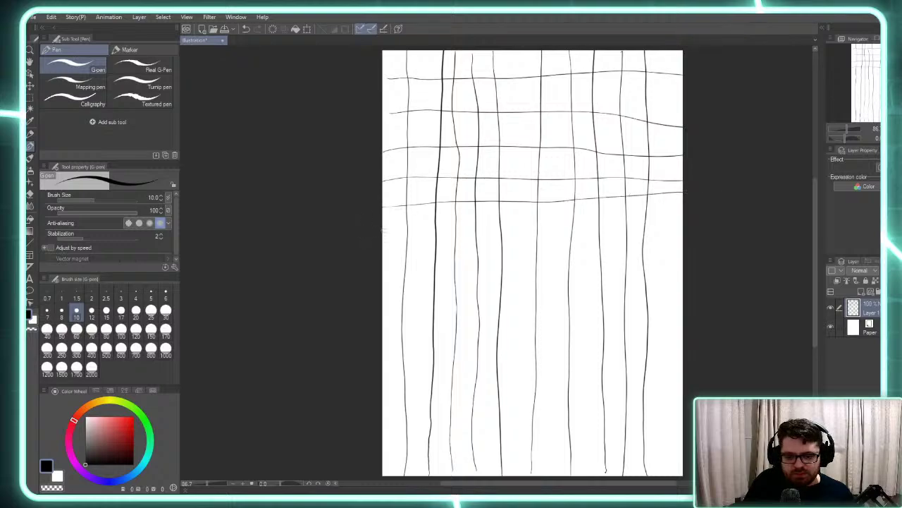
left_click_drag(382, 229, 684, 230)
left_click_drag(380, 263, 684, 270)
left_click_drag(384, 295, 741, 298)
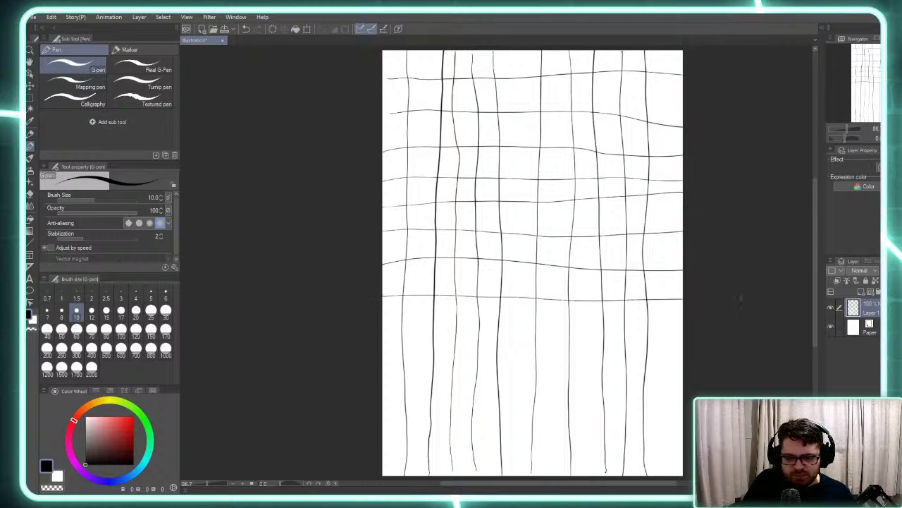
left_click_drag(373, 327, 688, 329)
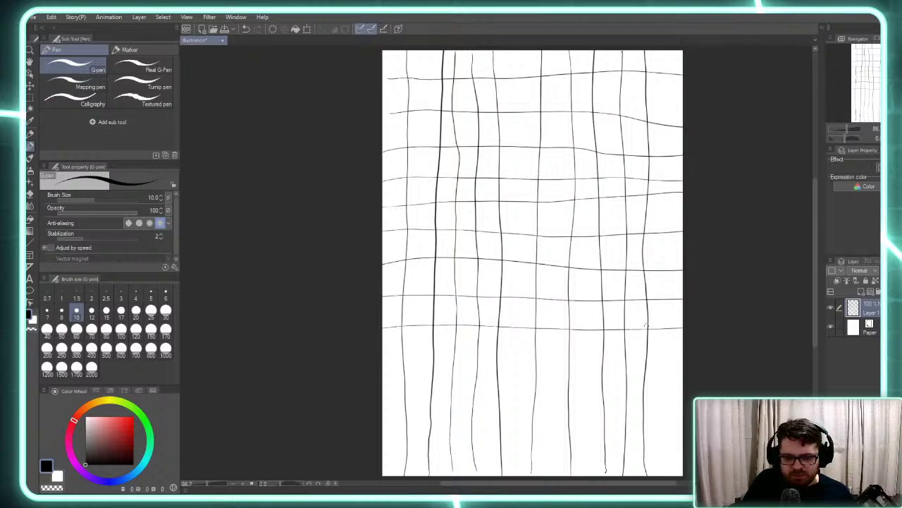
left_click_drag(374, 359, 685, 354)
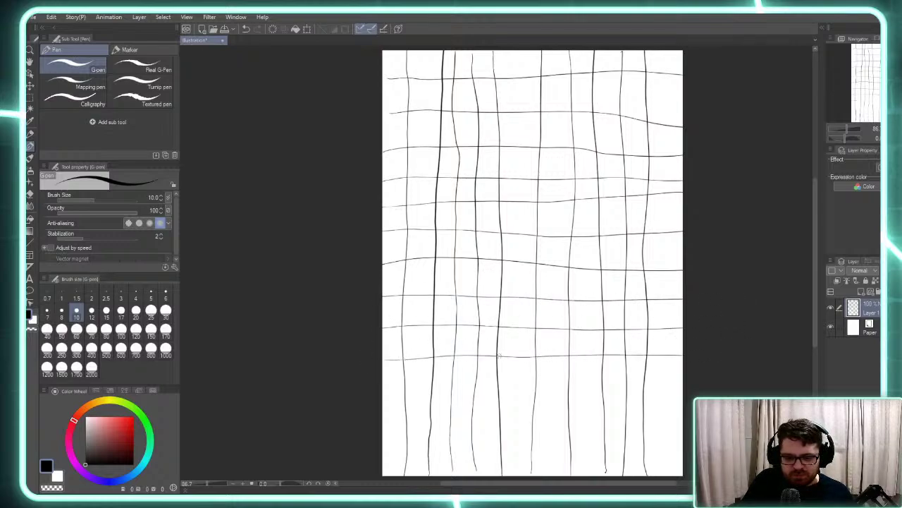
left_click_drag(368, 380, 739, 372)
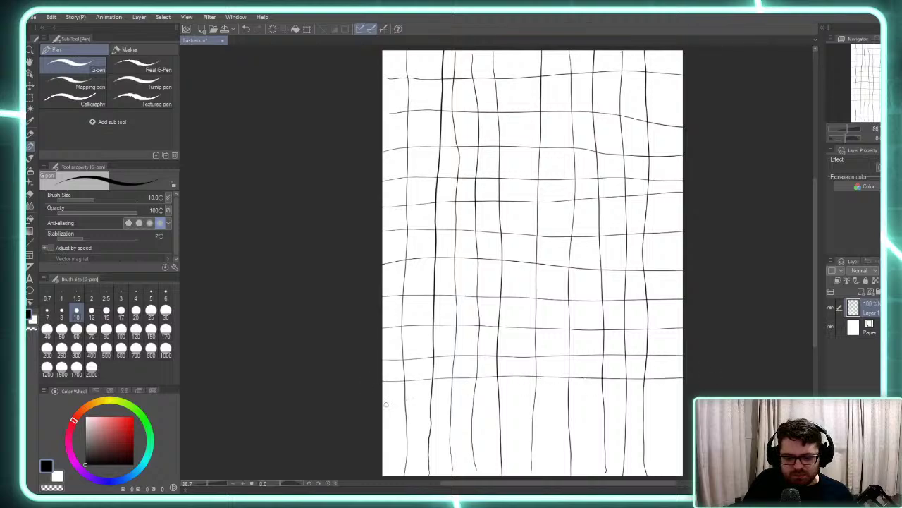
left_click_drag(368, 419, 687, 415)
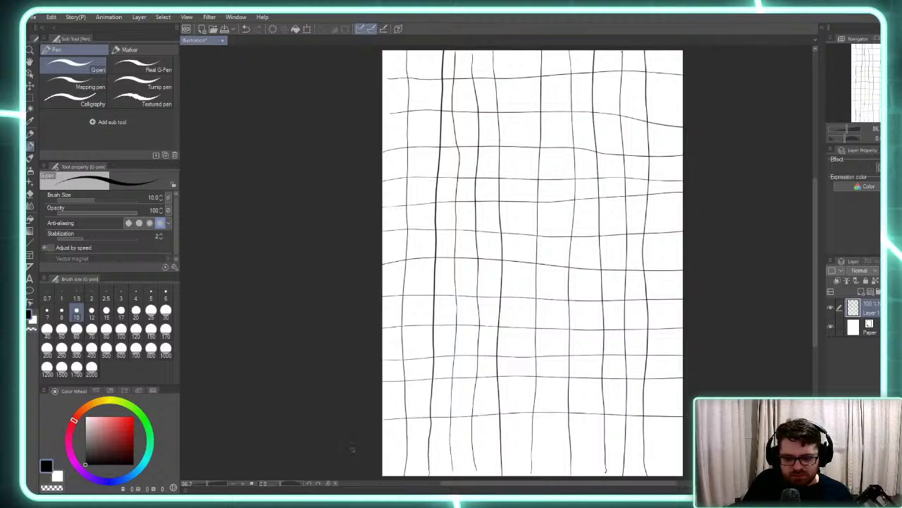
left_click_drag(353, 449, 685, 444)
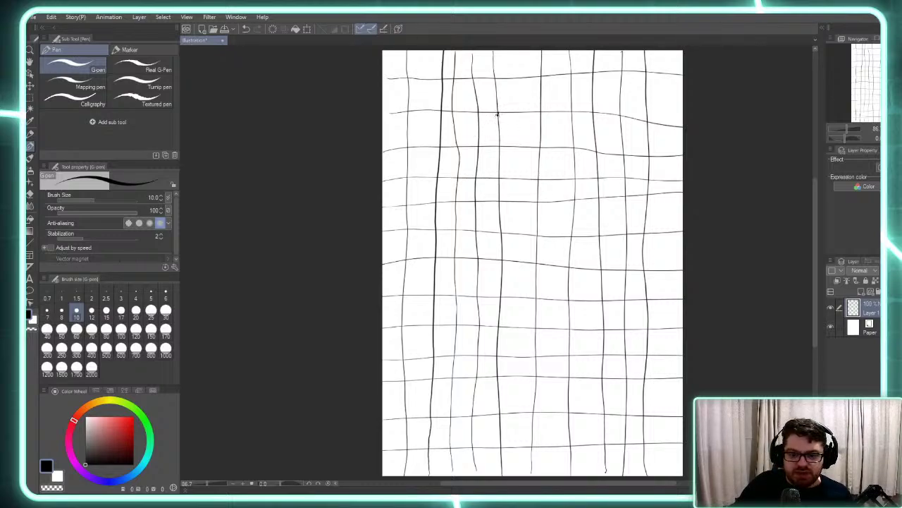
Trace the four sides of one grid cell near the page's upper middle with thick lines, and clear the layer
left_click_drag(497, 114, 498, 147)
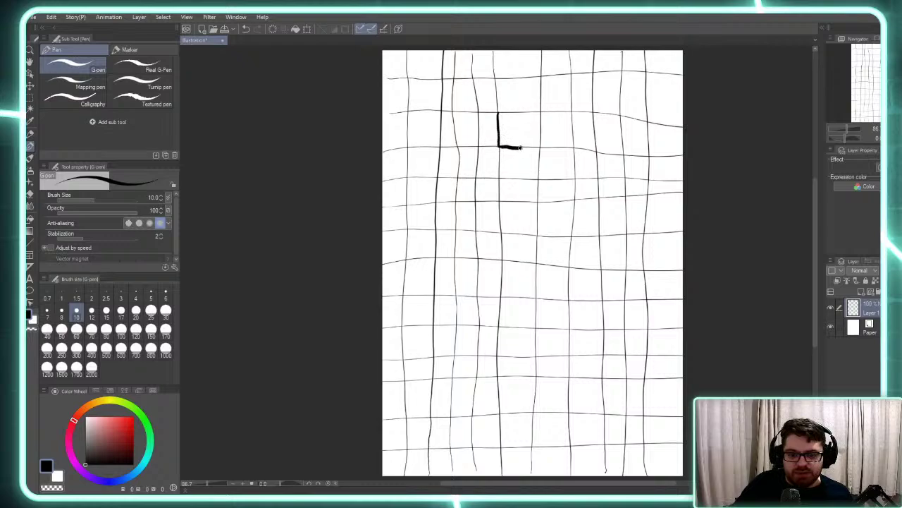
mouse_move(542, 141)
left_mouse_down()
mouse_move(543, 111)
mouse_move(514, 111)
left_mouse_up()
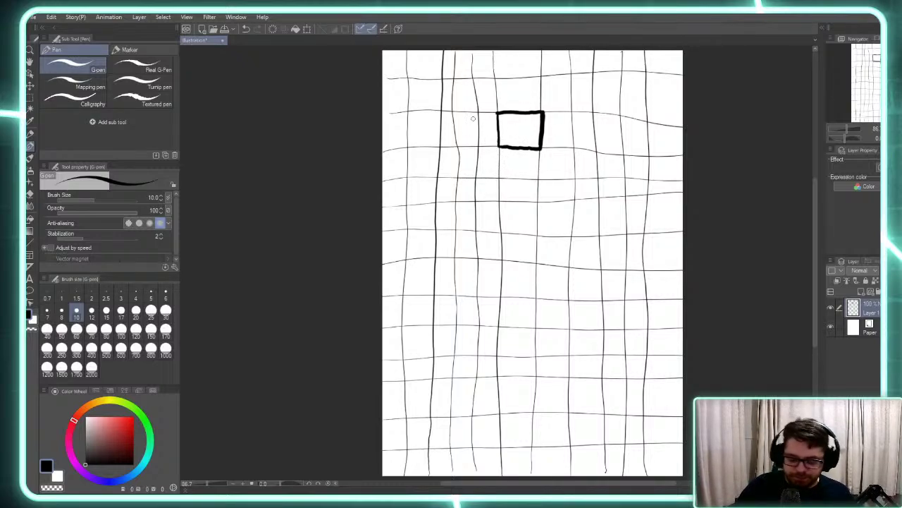
key("Delete")
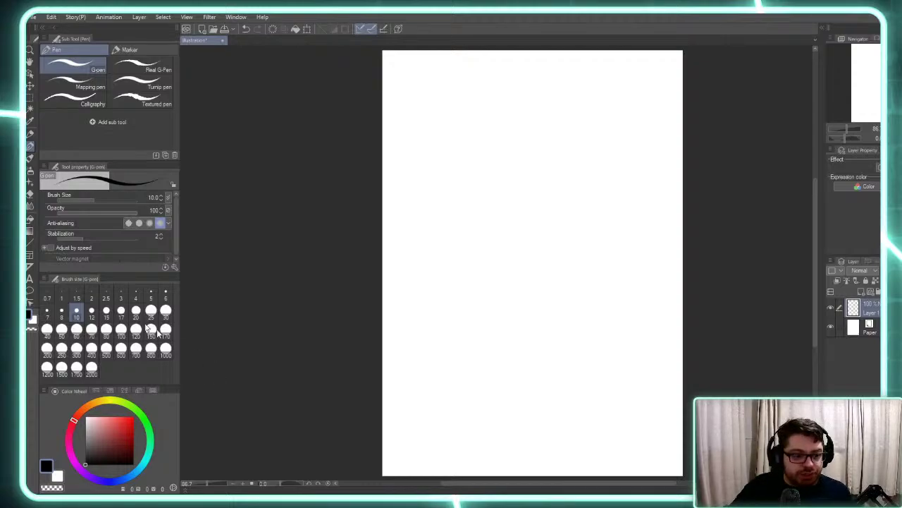
Make a wide rectangular selection across the page's upper part and paint its left and middle area black with the Round mixing brush at size 150
left_click(31, 99)
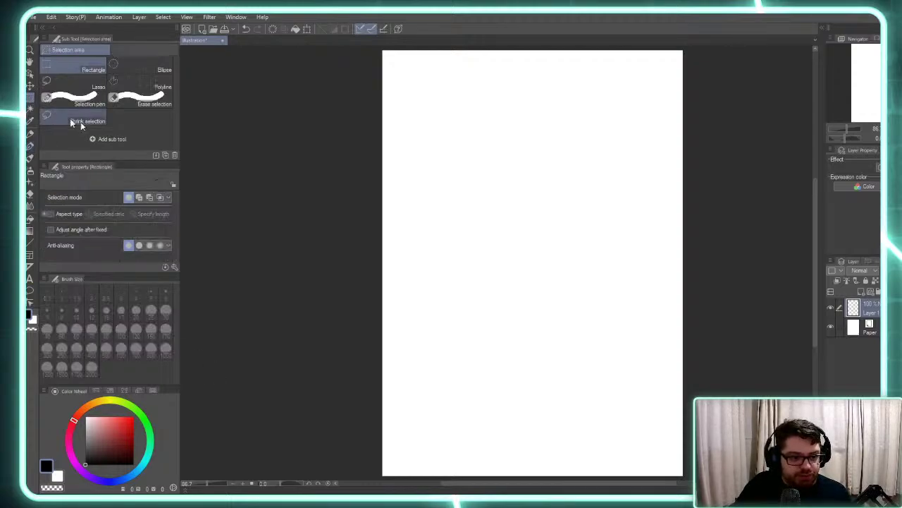
left_click_drag(405, 111, 663, 197)
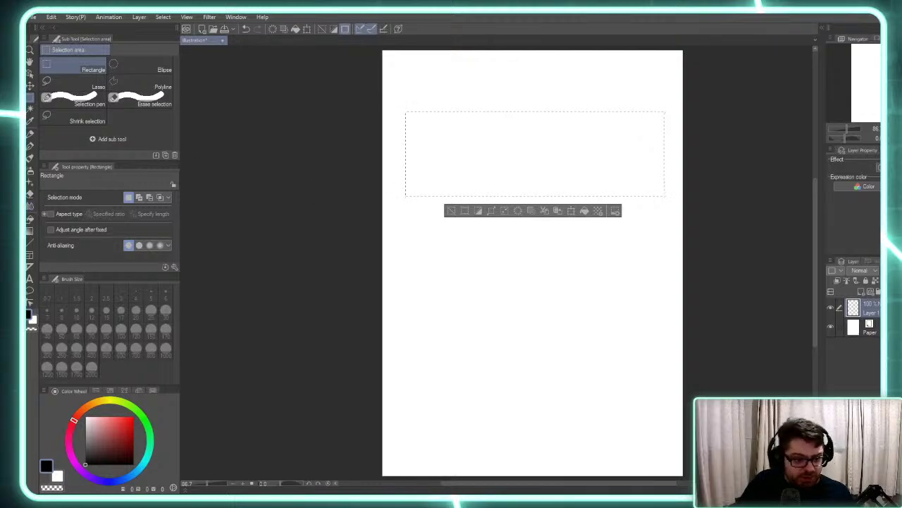
left_click(30, 157)
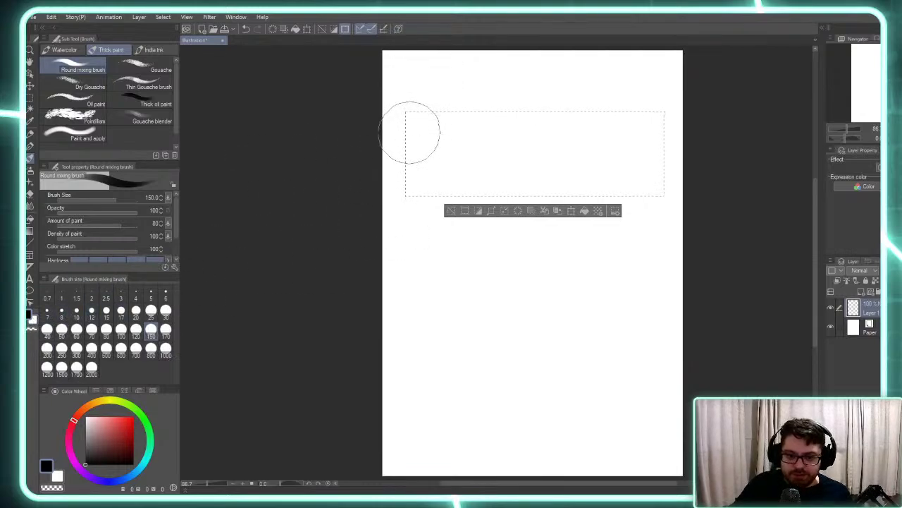
mouse_move(409, 133)
left_mouse_down()
mouse_move(430, 132)
mouse_move(467, 203)
mouse_move(516, 125)
mouse_move(580, 165)
mouse_move(572, 105)
mouse_move(582, 209)
left_mouse_up()
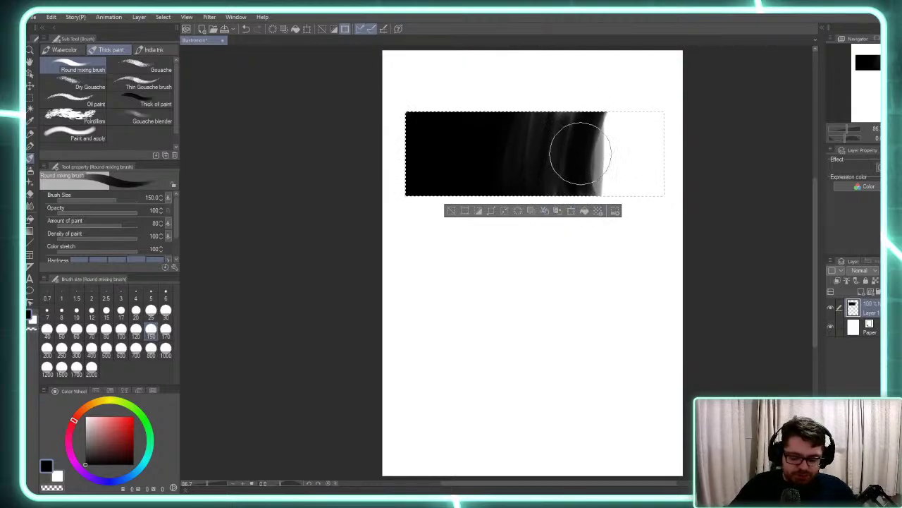
Blend the black into a smooth black-to-white gradient inside the selection by brushing alternately with white and black
key("x")
mouse_move(641, 135)
left_mouse_down()
mouse_move(624, 205)
mouse_move(606, 213)
mouse_move(585, 108)
mouse_move(550, 210)
mouse_move(517, 219)
mouse_move(505, 217)
mouse_move(488, 174)
mouse_move(501, 101)
mouse_move(472, 152)
left_mouse_up()
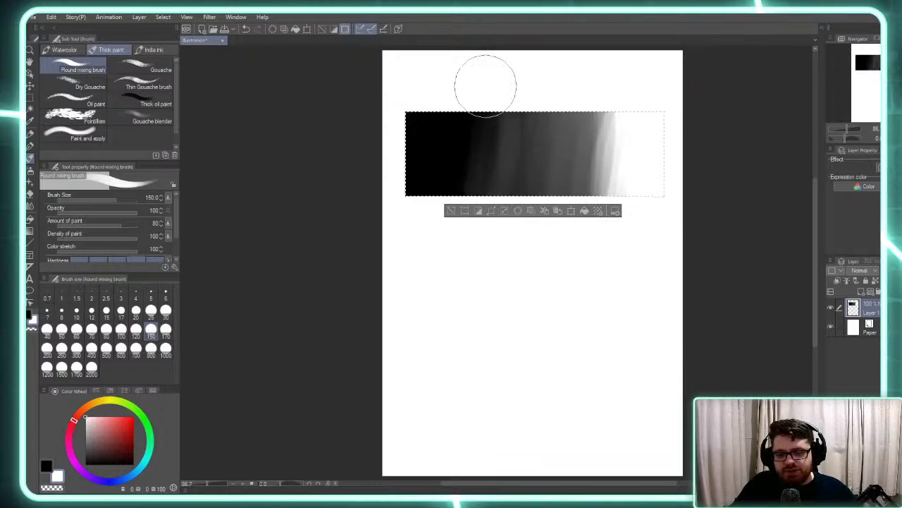
left_click_drag(485, 85, 453, 153)
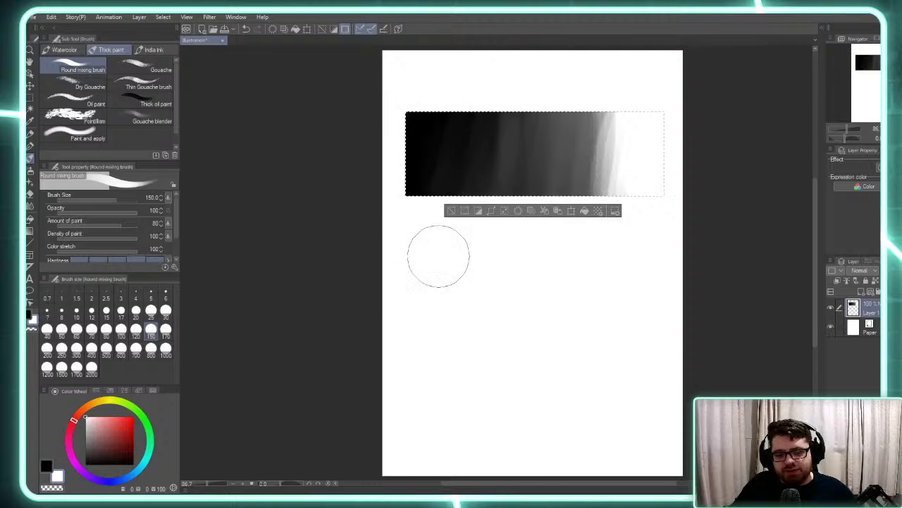
key("x")
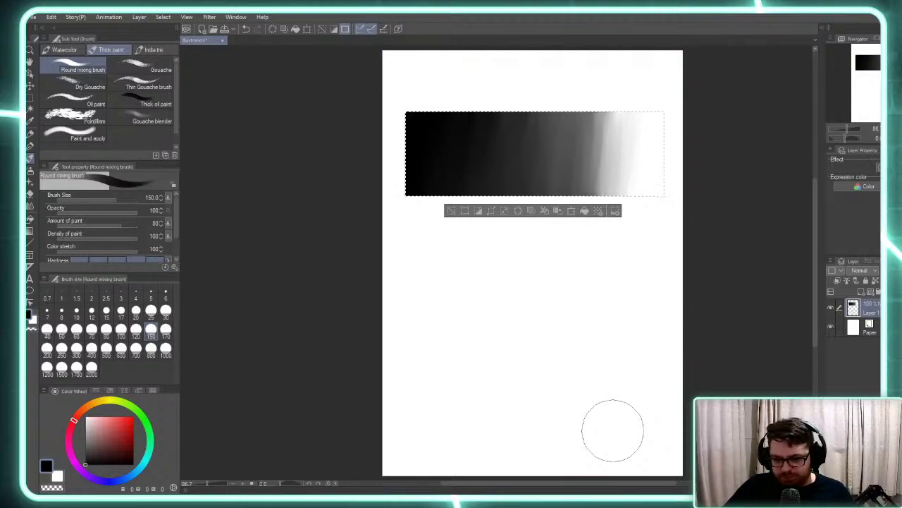
mouse_move(624, 71)
left_mouse_down()
mouse_move(597, 119)
mouse_move(591, 200)
left_mouse_up()
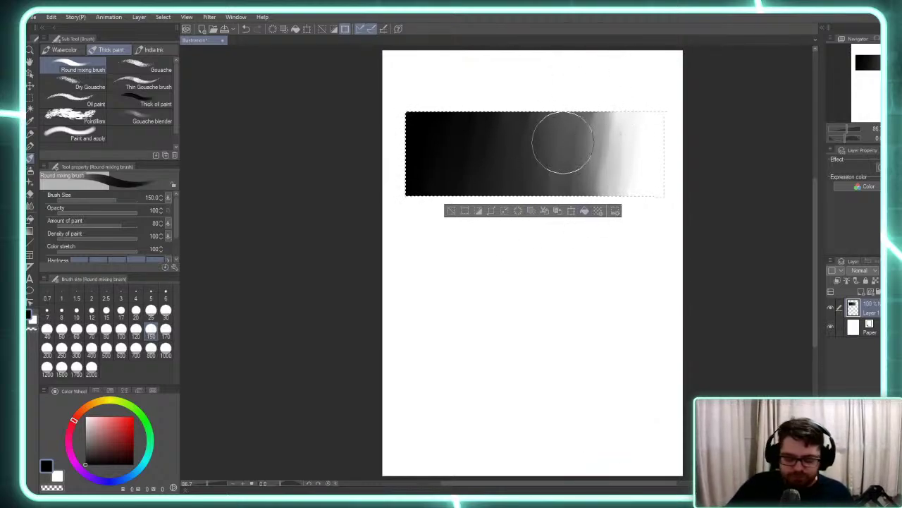
key("x")
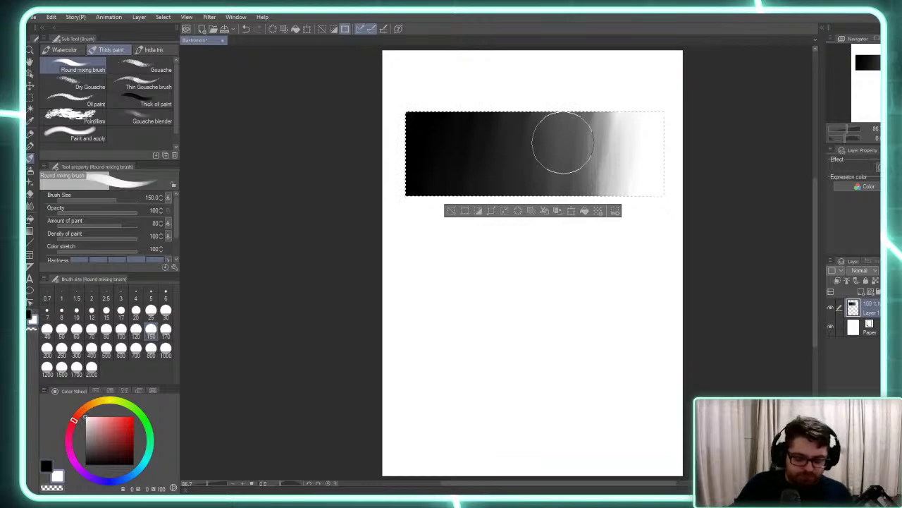
mouse_move(655, 244)
left_mouse_down()
mouse_move(658, 124)
mouse_move(645, 217)
mouse_move(648, 127)
mouse_move(625, 233)
mouse_move(643, 119)
mouse_move(618, 233)
mouse_move(628, 132)
mouse_move(618, 173)
mouse_move(604, 151)
mouse_move(596, 189)
mouse_move(601, 117)
mouse_move(580, 245)
left_mouse_up()
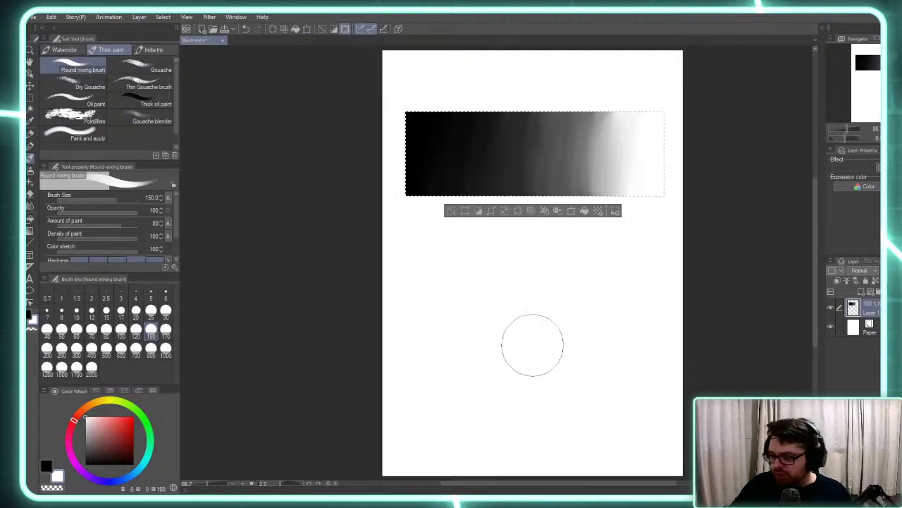
Clear the gradient from the layer and remove the rectangular selection
key("Delete")
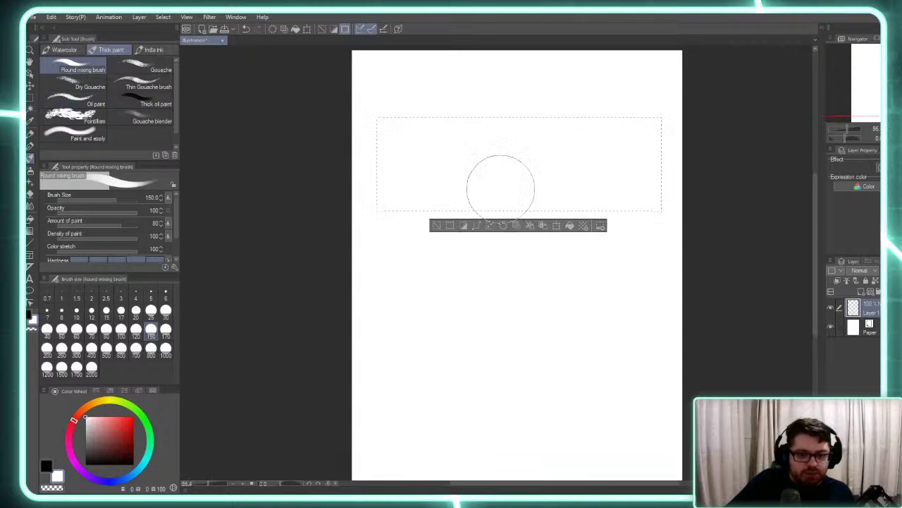
scroll(499, 186, "down", 2)
scroll(547, 366, "up", 1)
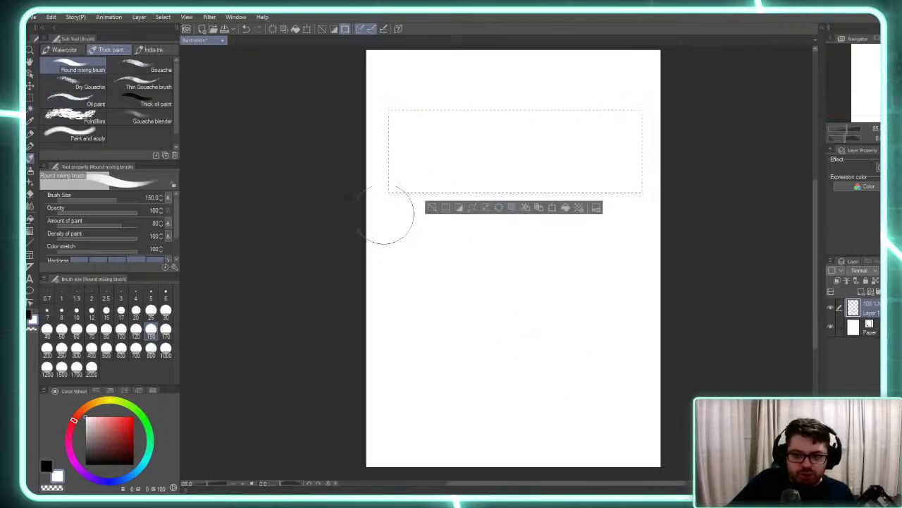
left_click(30, 96)
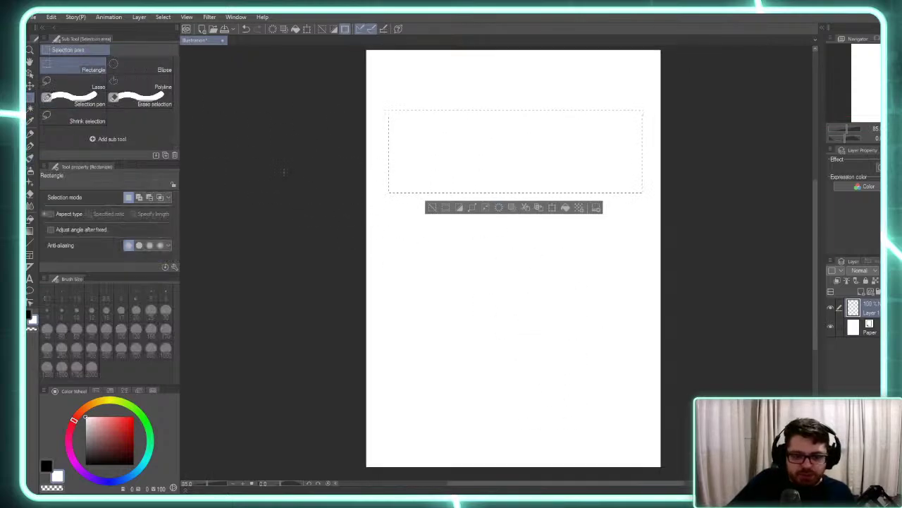
left_click(284, 171)
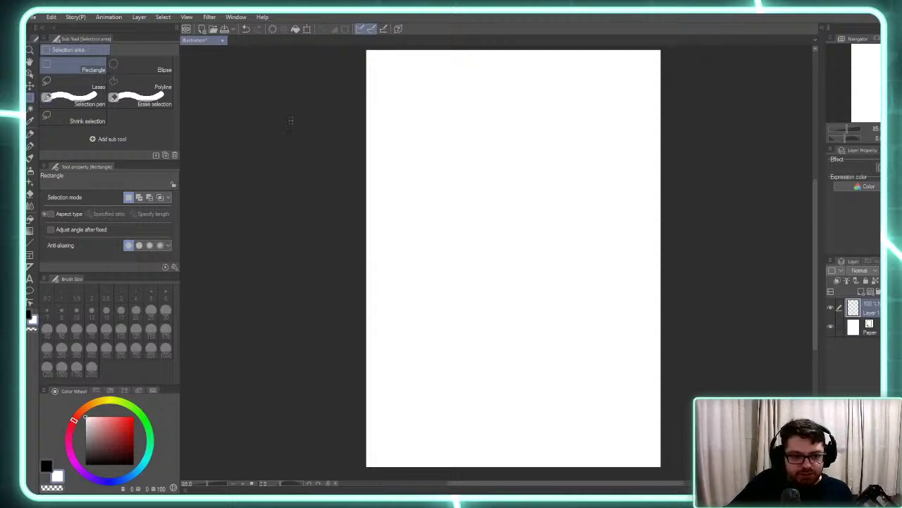
Draw an S-shaped ribbon in black with the G-pen in the page's upper-left area, undoing the failed stroke beside the first curve
left_click(30, 144)
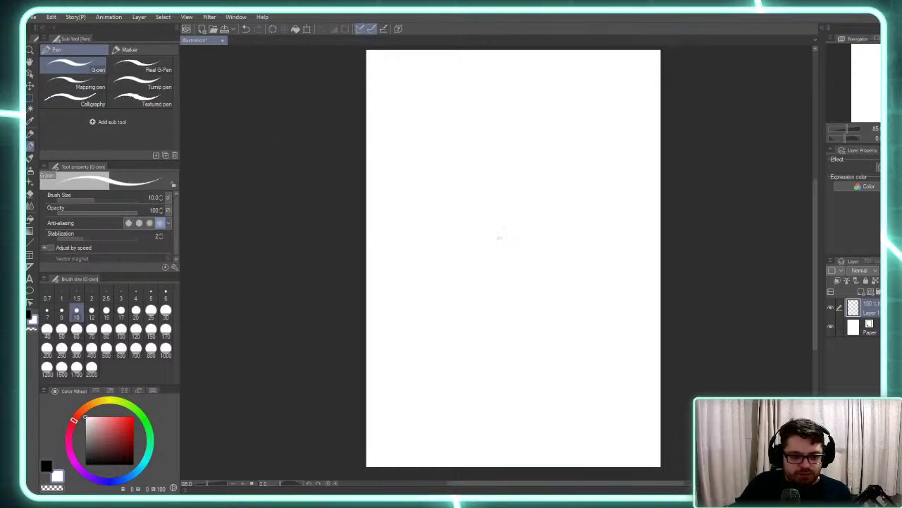
key("p")
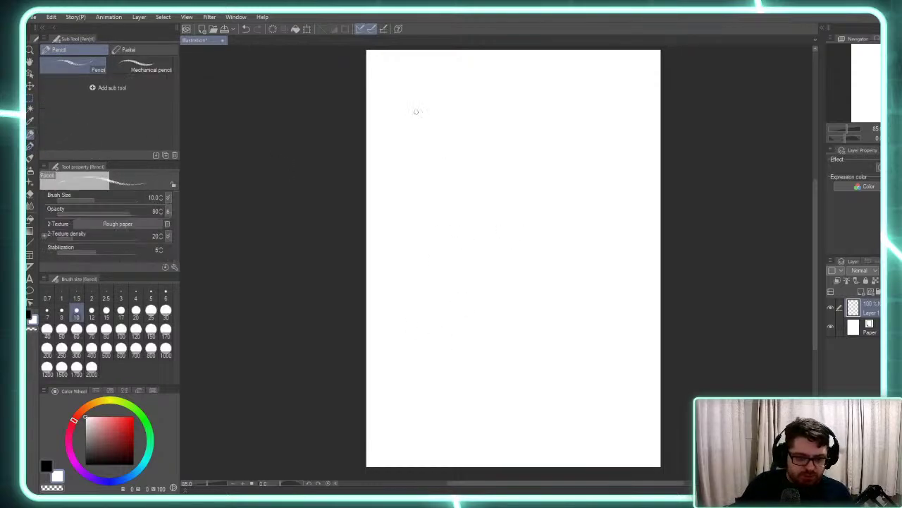
key("x")
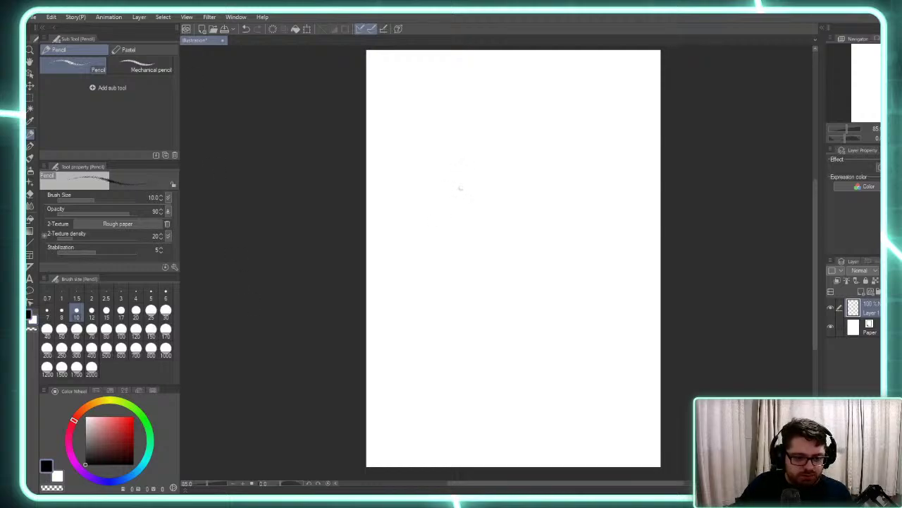
key("p")
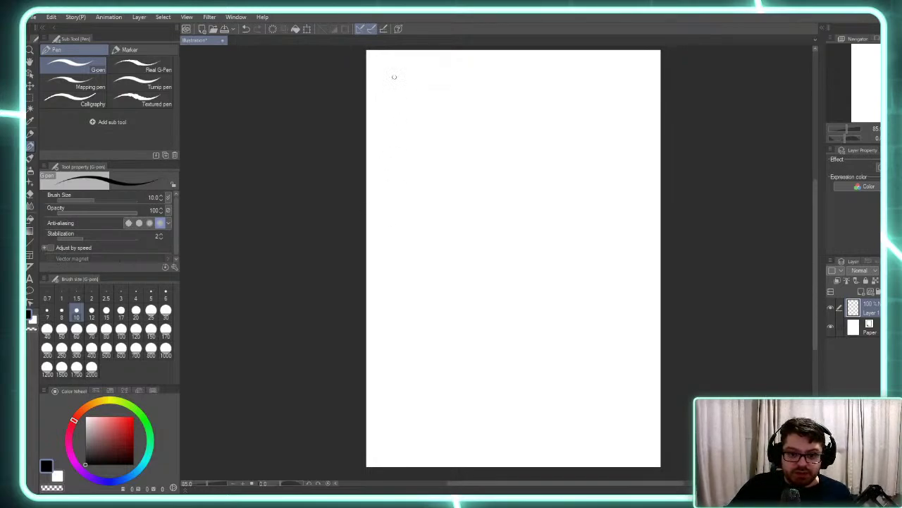
mouse_move(390, 77)
left_mouse_down()
mouse_move(414, 93)
mouse_move(402, 194)
mouse_move(447, 233)
left_mouse_up()
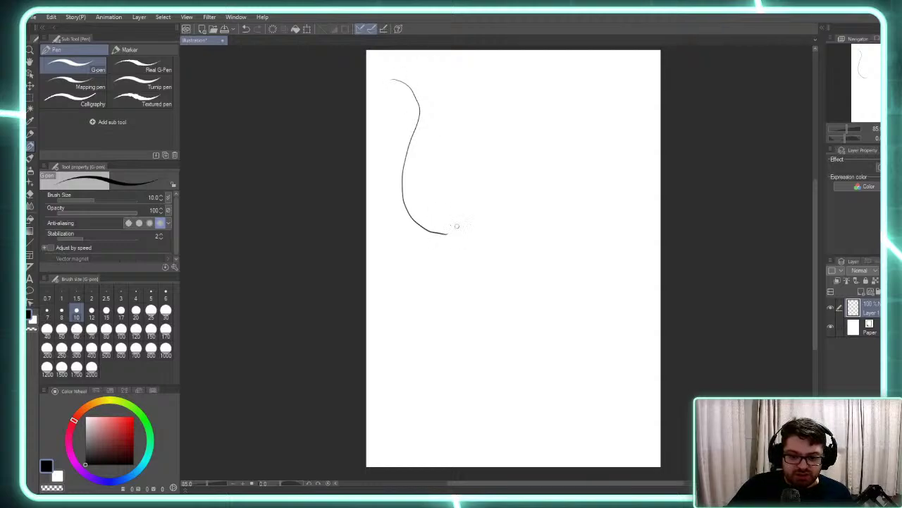
key("x")
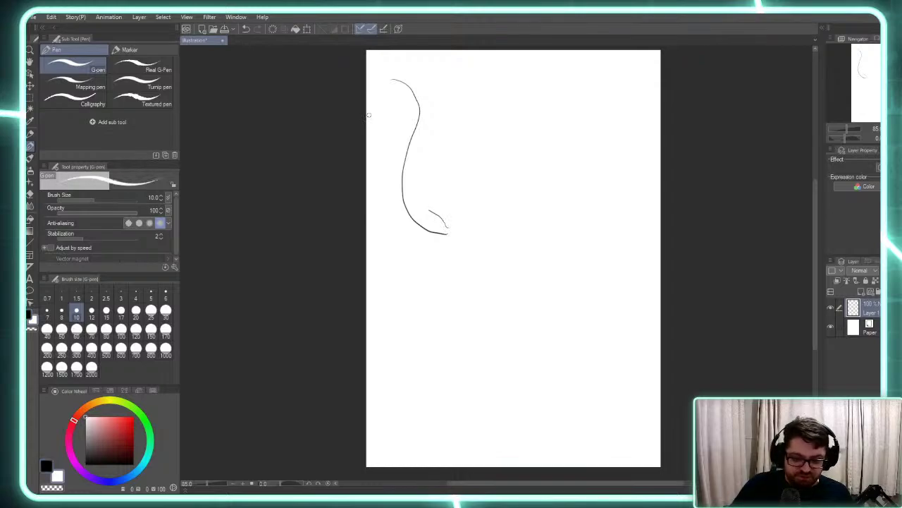
key("x")
key("ctrl+z")
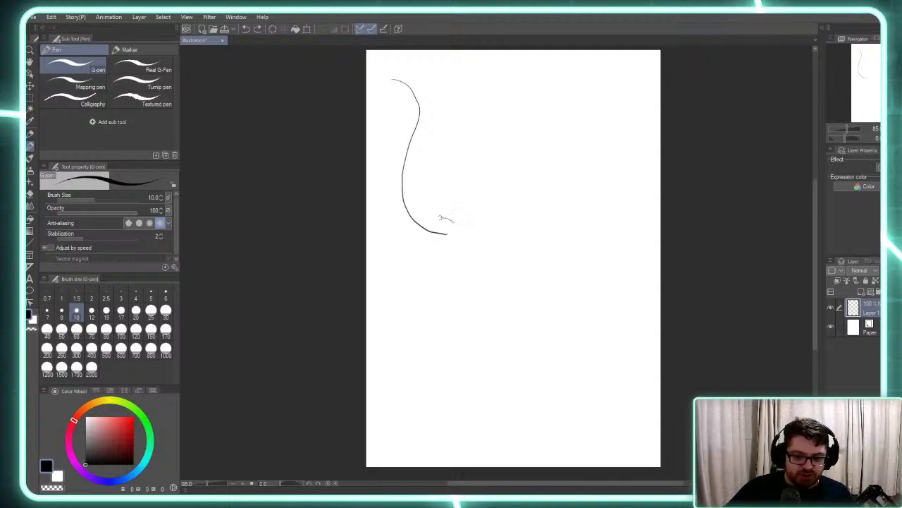
mouse_move(412, 168)
left_mouse_down()
mouse_move(432, 116)
mouse_move(416, 81)
mouse_move(400, 71)
mouse_move(387, 79)
left_mouse_up()
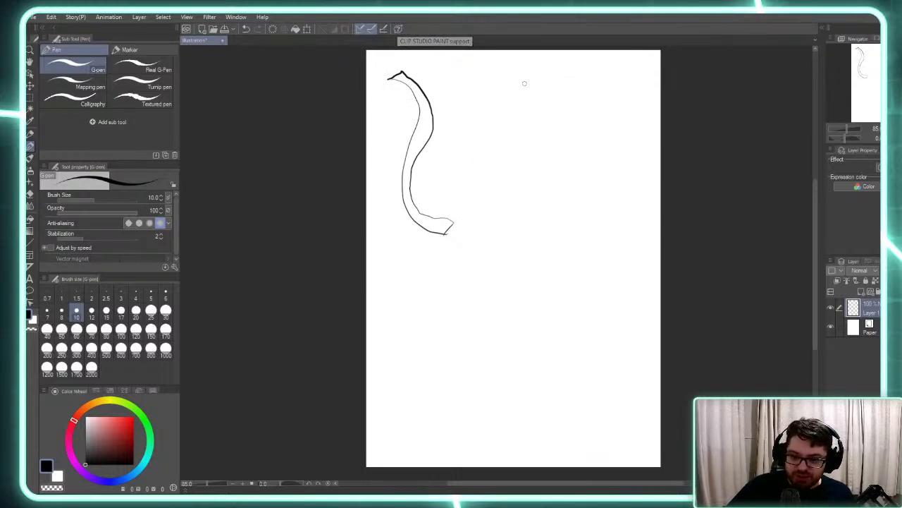
mouse_move(523, 86)
left_mouse_down()
mouse_move(511, 141)
mouse_move(513, 127)
mouse_move(518, 222)
mouse_move(588, 347)
mouse_move(584, 338)
mouse_move(599, 331)
mouse_move(529, 205)
mouse_move(534, 222)
mouse_move(524, 147)
mouse_move(533, 82)
mouse_move(503, 161)
left_mouse_up()
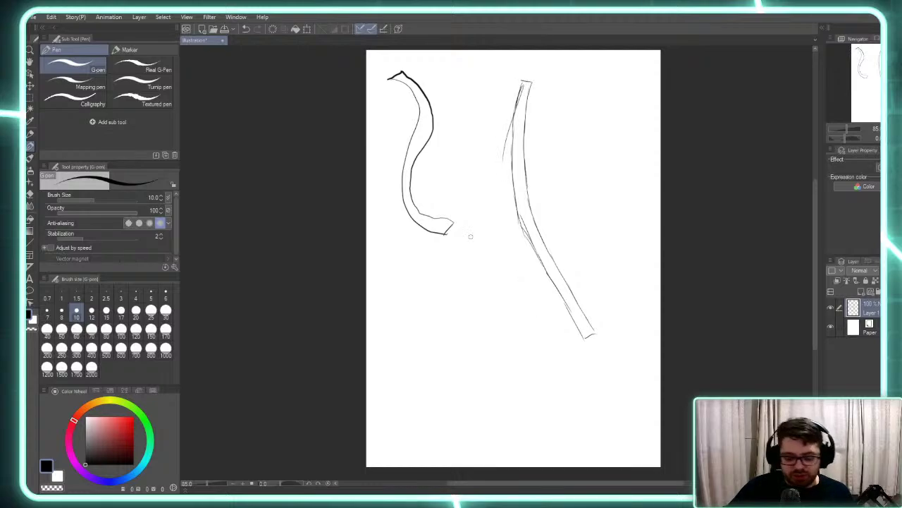
key("e")
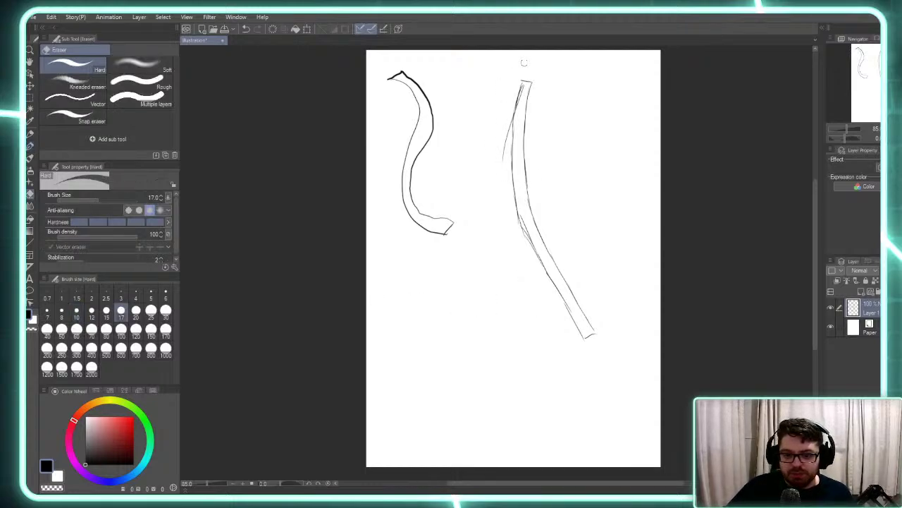
mouse_move(524, 62)
left_mouse_down()
mouse_move(508, 130)
mouse_move(514, 108)
left_mouse_up()
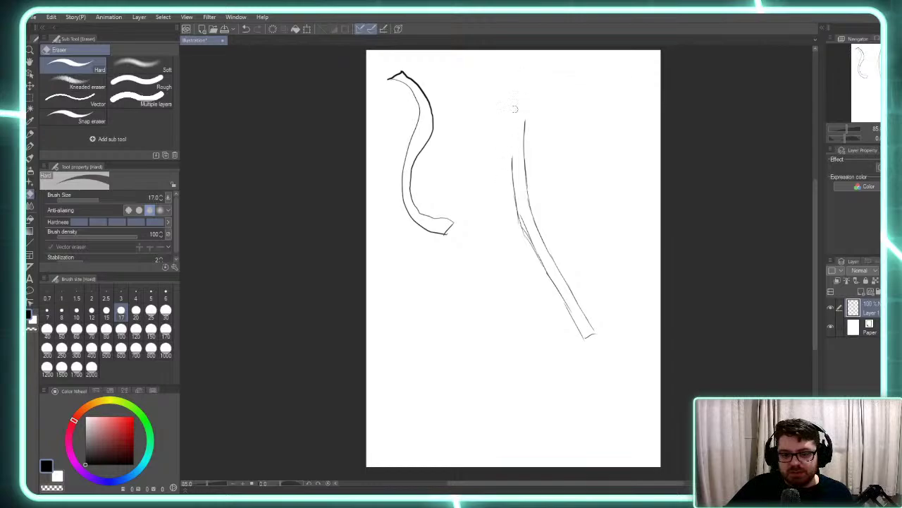
mouse_move(503, 185)
left_mouse_down()
mouse_move(528, 144)
mouse_move(516, 254)
mouse_move(533, 195)
mouse_move(535, 302)
mouse_move(541, 233)
mouse_move(553, 307)
mouse_move(554, 240)
mouse_move(584, 344)
mouse_move(564, 276)
mouse_move(558, 300)
mouse_move(582, 350)
mouse_move(580, 305)
left_mouse_up()
Draw a second, shorter curved ribbon with the G-pen in the page's upper middle and close its ends
key("p")
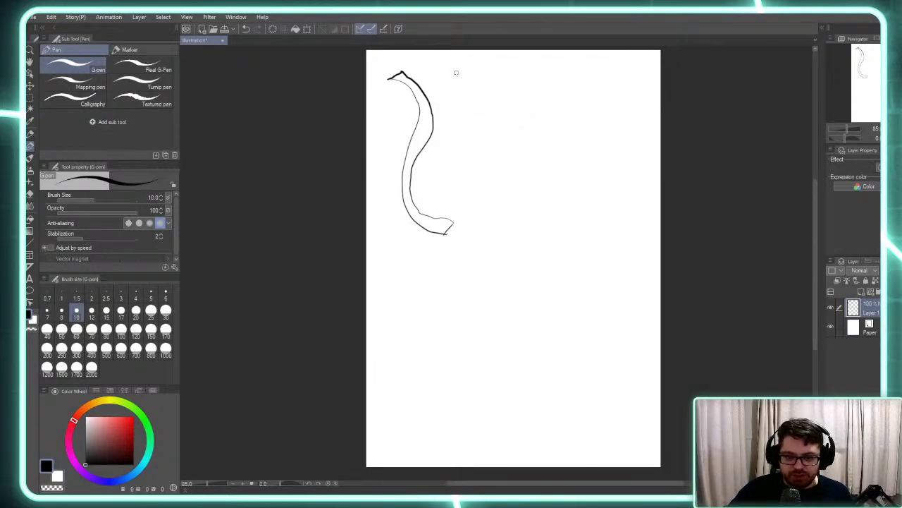
mouse_move(461, 73)
left_mouse_down()
mouse_move(482, 94)
mouse_move(466, 134)
mouse_move(490, 179)
mouse_move(535, 167)
mouse_move(477, 152)
mouse_move(478, 89)
mouse_move(461, 76)
mouse_move(478, 102)
left_mouse_up()
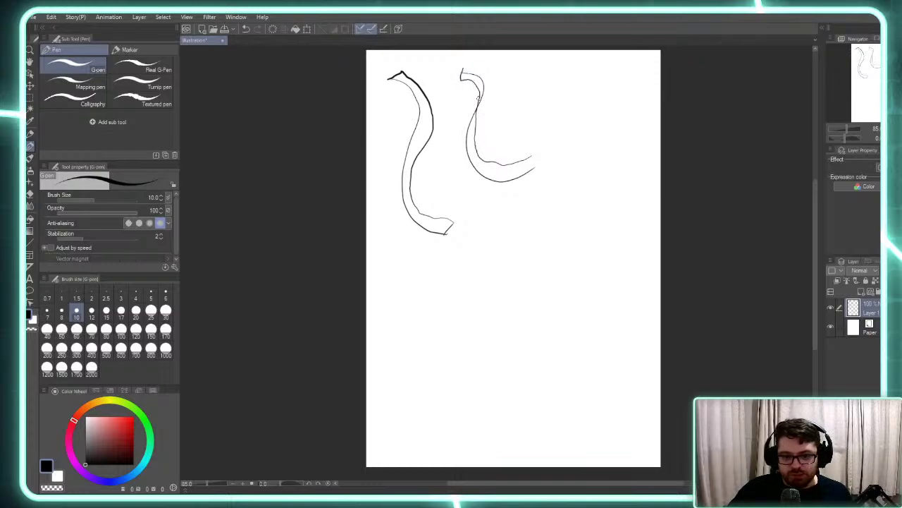
left_click_drag(533, 160, 535, 170)
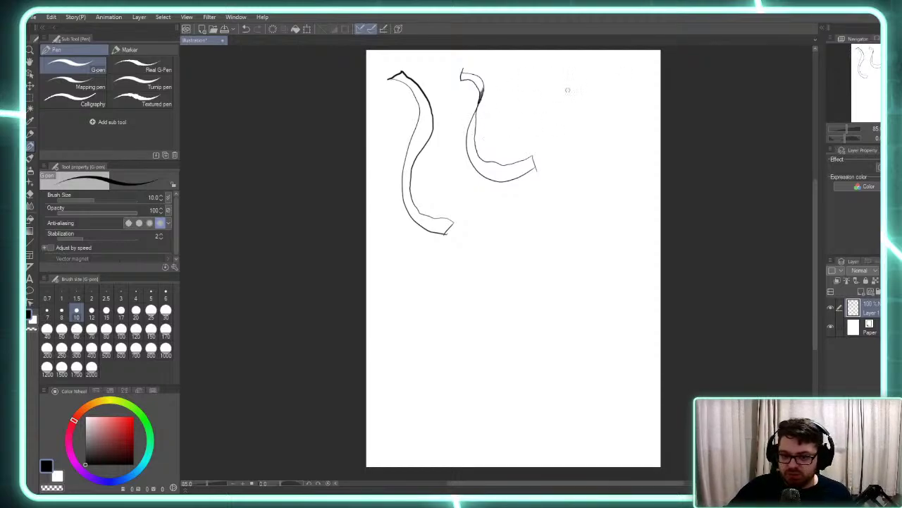
Draw a third closed S-shaped ribbon in the page's upper-right area and a longer fourth one directly below it
mouse_move(547, 79)
left_mouse_down()
mouse_move(564, 94)
mouse_move(574, 179)
mouse_move(610, 195)
left_mouse_up()
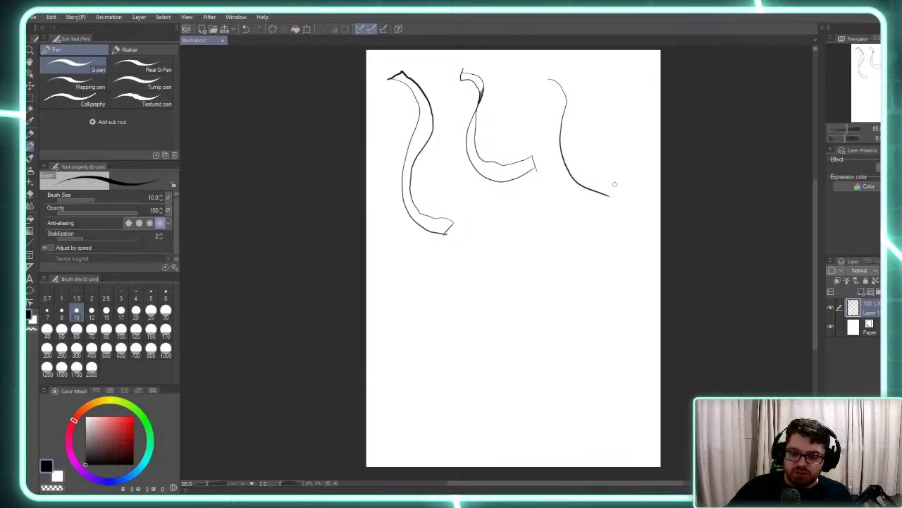
mouse_move(614, 185)
left_mouse_down()
mouse_move(584, 153)
mouse_move(599, 173)
mouse_move(583, 161)
mouse_move(577, 116)
left_mouse_up()
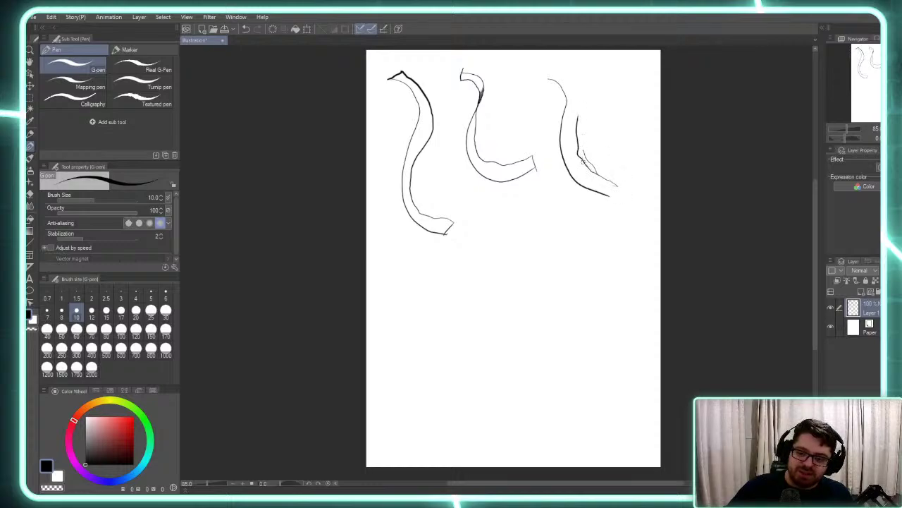
mouse_move(583, 160)
left_mouse_down()
mouse_move(582, 93)
mouse_move(580, 113)
mouse_move(571, 74)
mouse_move(560, 72)
mouse_move(548, 92)
left_mouse_up()
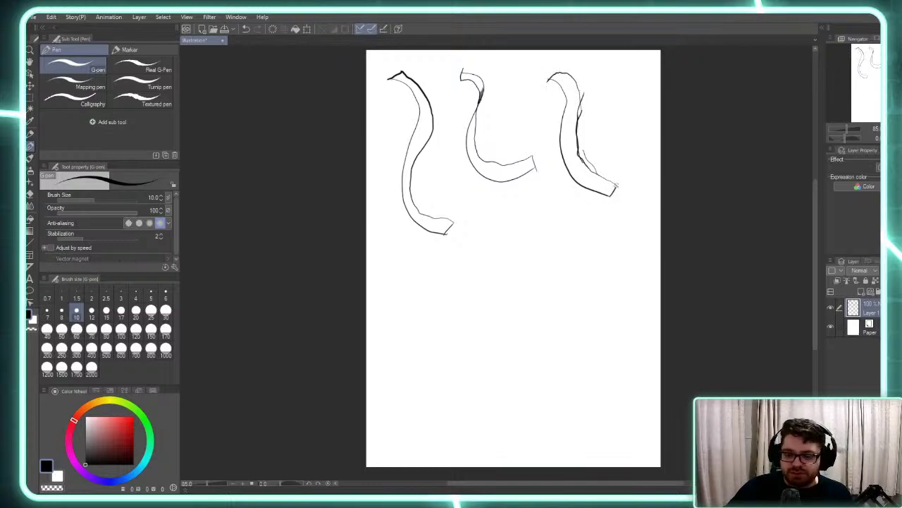
left_click_drag(616, 185, 612, 194)
mouse_move(542, 198)
left_mouse_down()
mouse_move(576, 205)
mouse_move(597, 340)
mouse_move(603, 327)
mouse_move(591, 272)
mouse_move(603, 228)
mouse_move(588, 204)
mouse_move(544, 203)
left_mouse_up()
left_click_drag(635, 328, 636, 342)
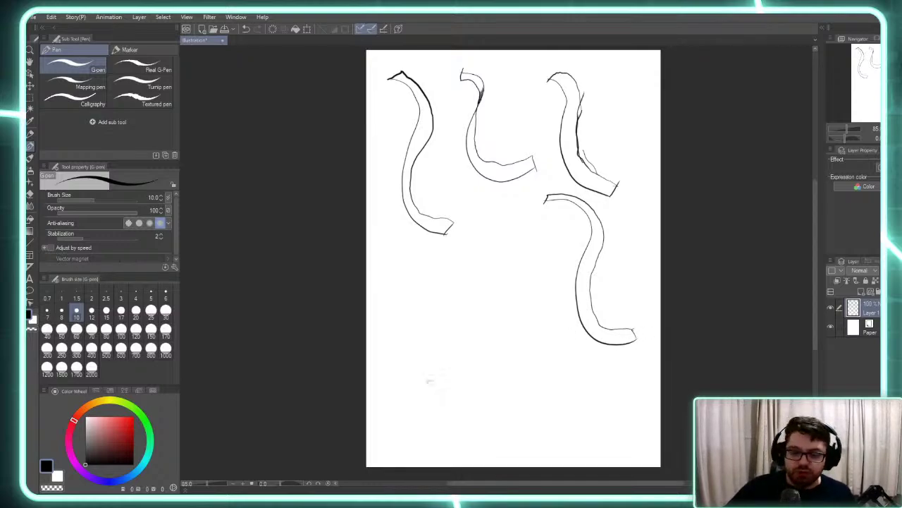
Draw two closed, twisting S-shaped ribbons with the G-pen, one at the page's middle left and one at its centre
mouse_move(381, 265)
left_mouse_down()
mouse_move(401, 297)
mouse_move(388, 369)
mouse_move(430, 376)
mouse_move(433, 363)
mouse_move(406, 370)
mouse_move(394, 361)
mouse_move(402, 311)
mouse_move(381, 268)
left_mouse_up()
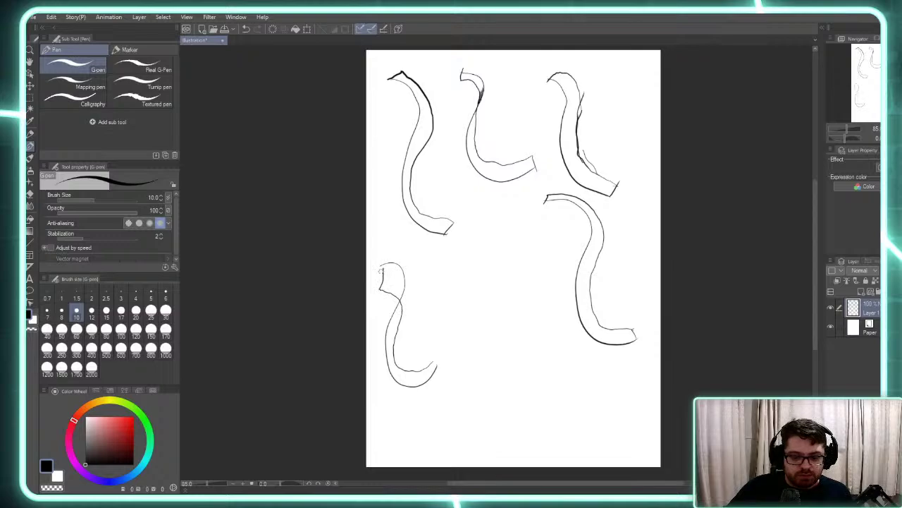
left_click_drag(430, 361, 438, 369)
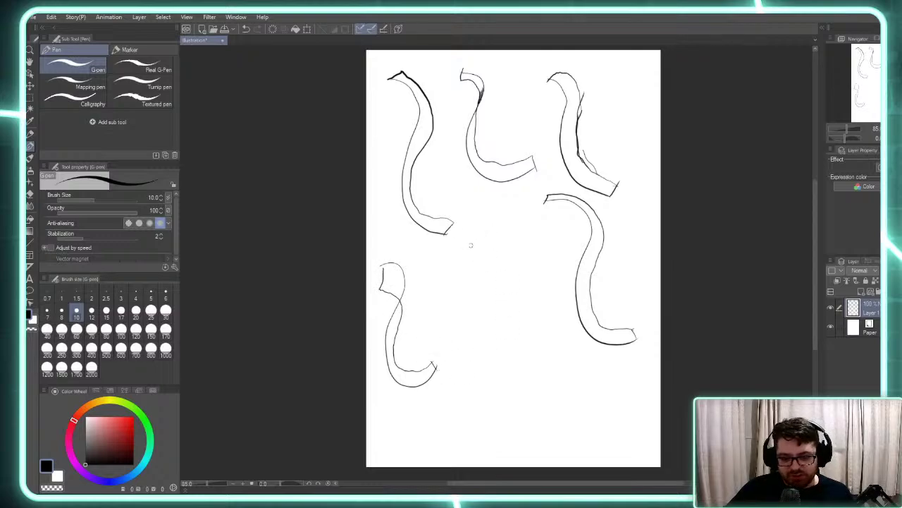
mouse_move(473, 246)
left_mouse_down()
mouse_move(476, 283)
mouse_move(485, 345)
mouse_move(528, 323)
mouse_move(527, 314)
mouse_move(502, 332)
mouse_move(474, 322)
mouse_move(473, 244)
left_mouse_up()
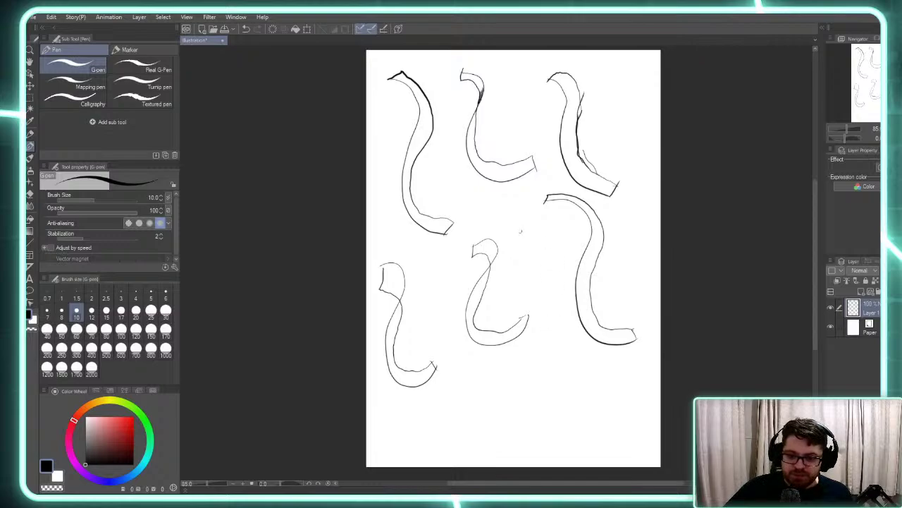
Draw a long curved ribbon right of the page's centre and a shorter one below it in the lower-right area, closing their ends
mouse_move(518, 227)
left_mouse_down()
mouse_move(530, 228)
mouse_move(549, 302)
mouse_move(603, 378)
mouse_move(640, 384)
mouse_move(601, 370)
mouse_move(575, 334)
mouse_move(539, 218)
mouse_move(523, 214)
mouse_move(515, 225)
left_mouse_up()
left_click_drag(637, 372, 644, 385)
mouse_move(535, 361)
left_mouse_down()
mouse_move(609, 434)
mouse_move(644, 433)
mouse_move(598, 399)
left_mouse_up()
mouse_move(647, 425)
left_mouse_down()
mouse_move(606, 429)
mouse_move(558, 358)
mouse_move(530, 351)
mouse_move(533, 364)
mouse_move(635, 426)
left_mouse_up()
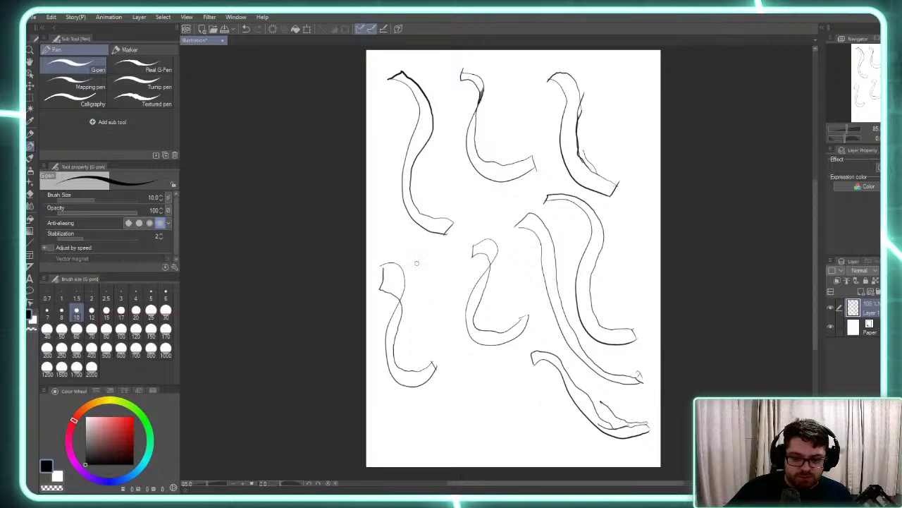
Draw a diagonal ribbon between the two twisting ribbons and a tall curved one near the page's upper-right edge, overlapping its neighbours
mouse_move(416, 263)
left_mouse_down()
mouse_move(434, 321)
mouse_move(468, 370)
mouse_move(527, 420)
mouse_move(507, 381)
mouse_move(448, 323)
mouse_move(416, 262)
left_mouse_up()
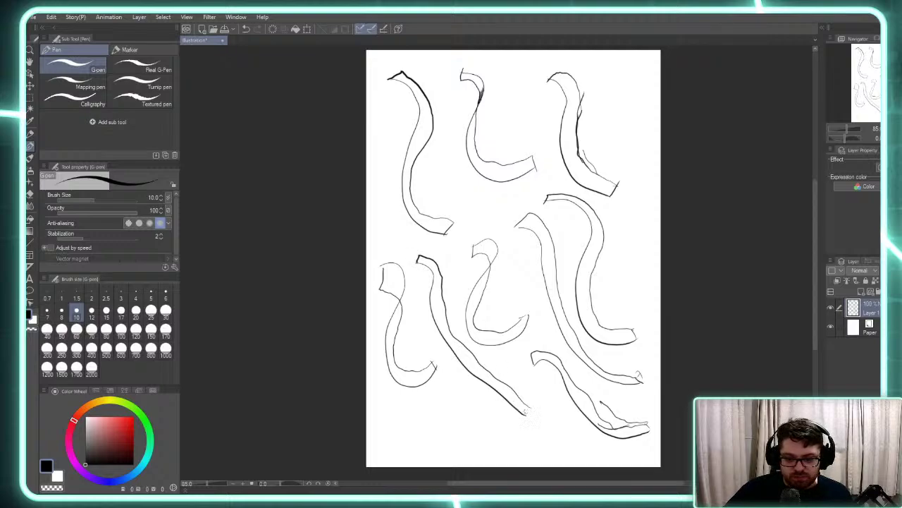
mouse_move(594, 110)
left_mouse_down()
mouse_move(618, 171)
mouse_move(597, 287)
mouse_move(609, 321)
mouse_move(613, 241)
mouse_move(627, 195)
mouse_move(623, 141)
mouse_move(604, 106)
mouse_move(590, 110)
left_mouse_up()
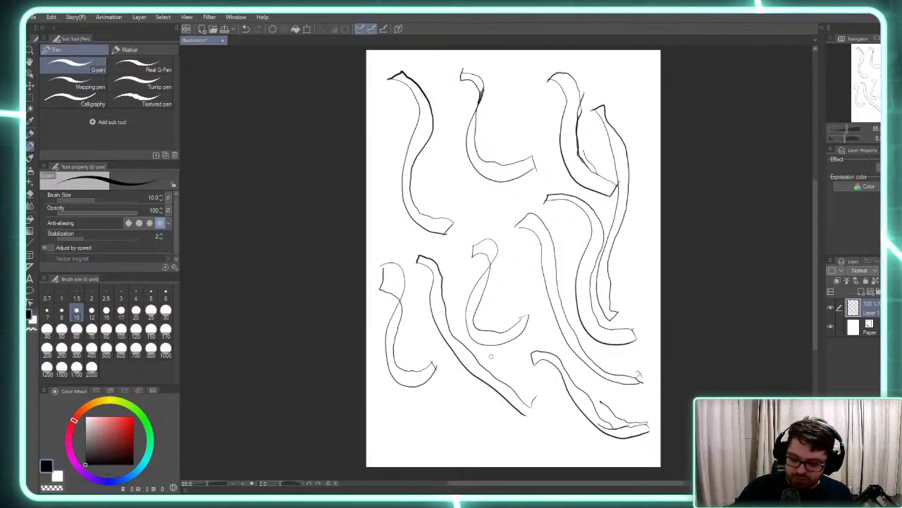
Clear the ribbons from the layer and draw a circle with curved vertical and horizontal contour lines in the page's upper-left corner
key("Delete")
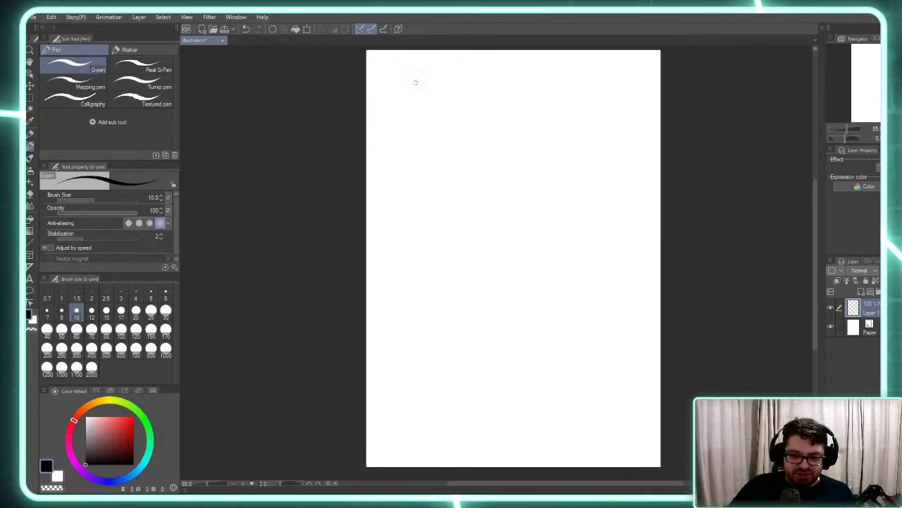
mouse_move(430, 85)
left_mouse_down()
mouse_move(404, 88)
mouse_move(396, 116)
mouse_move(426, 132)
mouse_move(443, 109)
mouse_move(440, 85)
mouse_move(421, 71)
mouse_move(435, 80)
mouse_move(408, 77)
left_mouse_up()
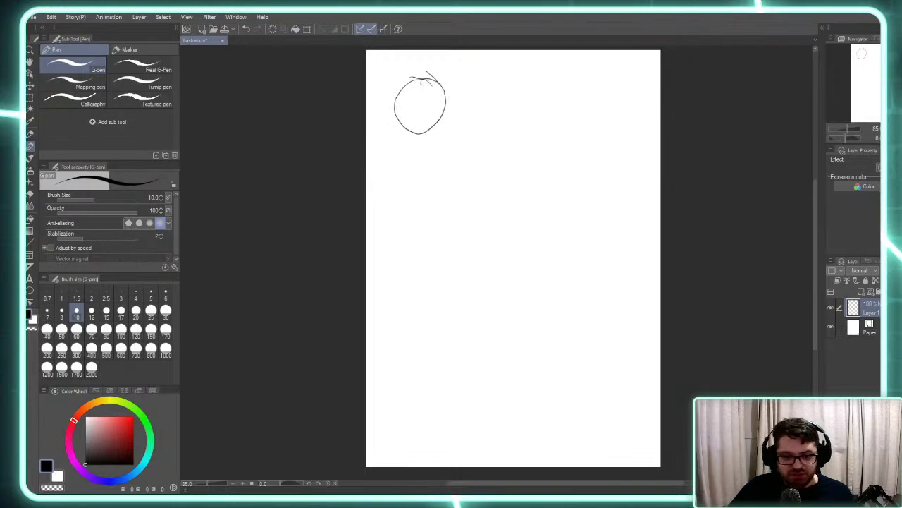
left_click_drag(429, 79, 406, 130)
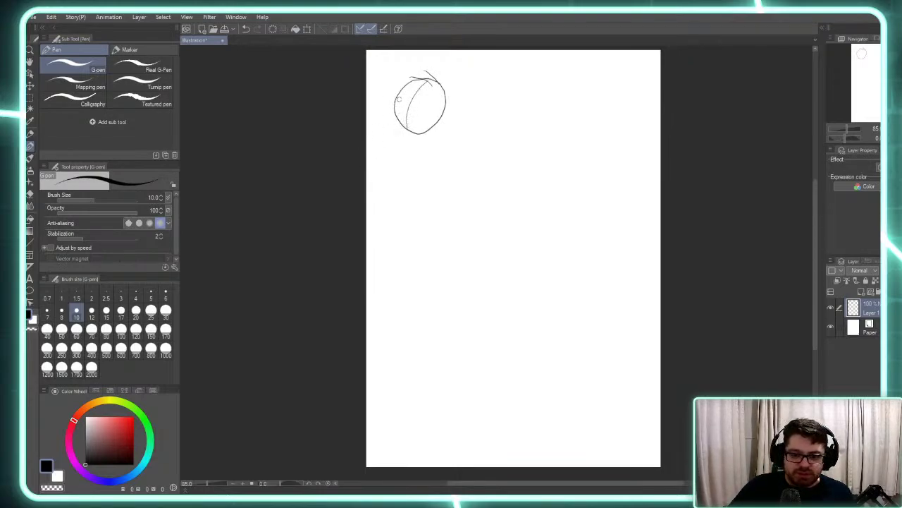
mouse_move(403, 95)
left_mouse_down()
mouse_move(439, 97)
mouse_move(444, 114)
left_mouse_up()
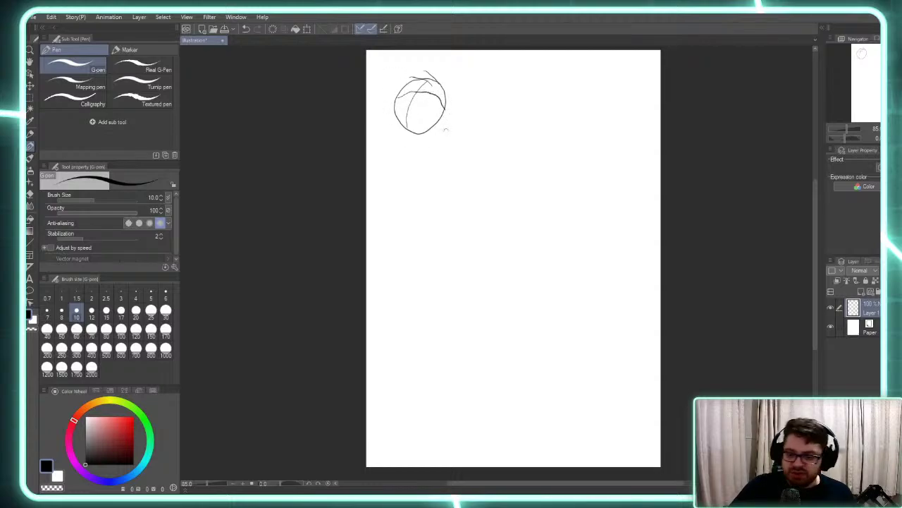
Draw two more circles with crossing contour lines in the top row, one at the upper middle and one at the upper right
mouse_move(527, 68)
left_mouse_down()
mouse_move(506, 110)
mouse_move(553, 102)
mouse_move(542, 65)
mouse_move(509, 73)
mouse_move(535, 63)
mouse_move(546, 81)
mouse_move(543, 111)
mouse_move(523, 79)
mouse_move(557, 86)
mouse_move(509, 105)
left_mouse_up()
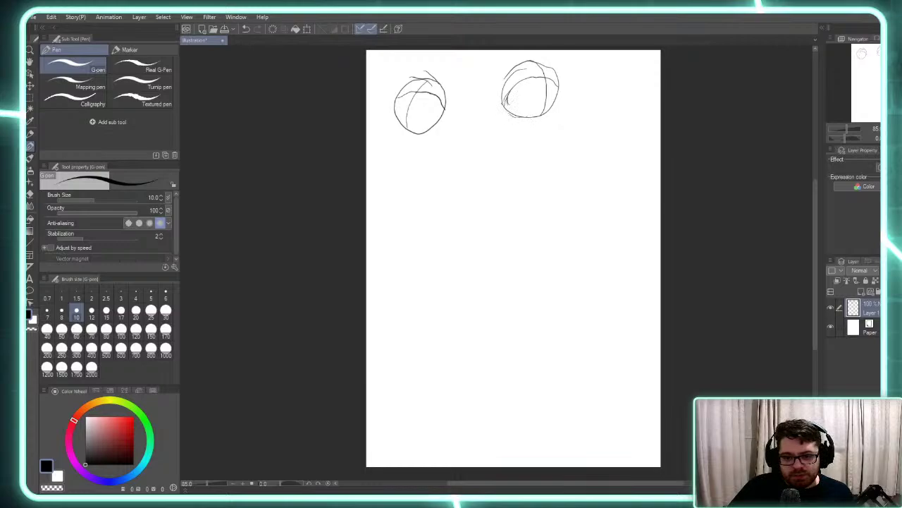
left_click_drag(515, 108, 525, 118)
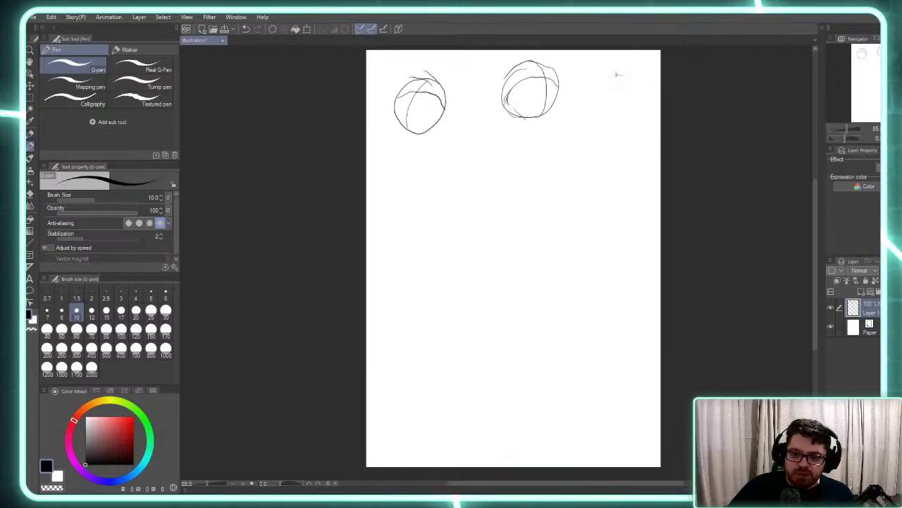
mouse_move(621, 74)
left_mouse_down()
mouse_move(622, 126)
mouse_move(615, 75)
mouse_move(609, 123)
left_mouse_up()
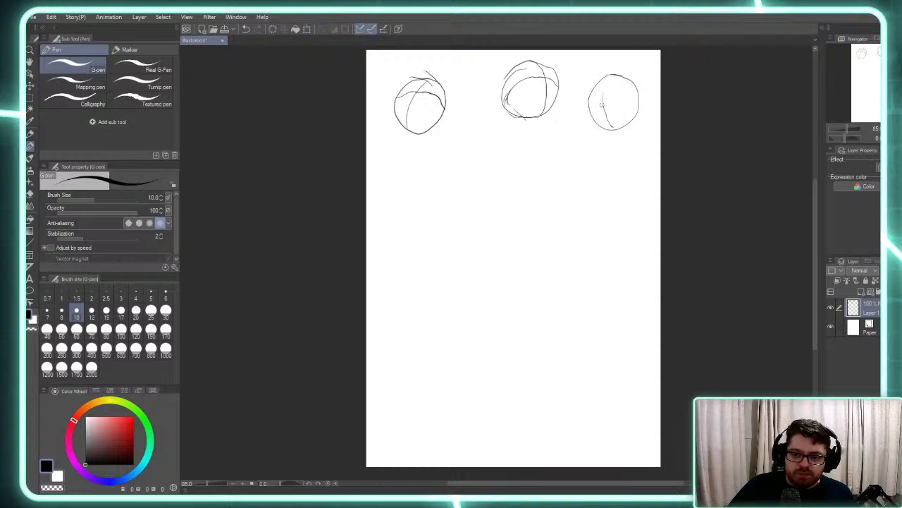
left_click_drag(605, 89, 616, 72)
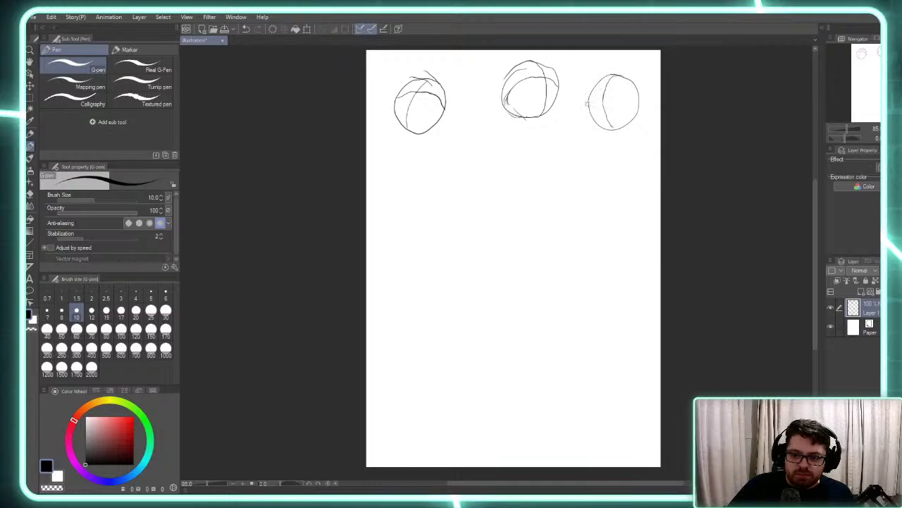
mouse_move(589, 102)
left_mouse_down()
mouse_move(615, 93)
mouse_move(638, 101)
mouse_move(587, 108)
left_mouse_up()
Draw a second row of three contour-lined spheres, making the one at the page's left larger and egg-shaped
mouse_move(589, 167)
left_mouse_down()
mouse_move(569, 204)
mouse_move(611, 212)
mouse_move(617, 184)
mouse_move(602, 170)
mouse_move(593, 219)
left_mouse_up()
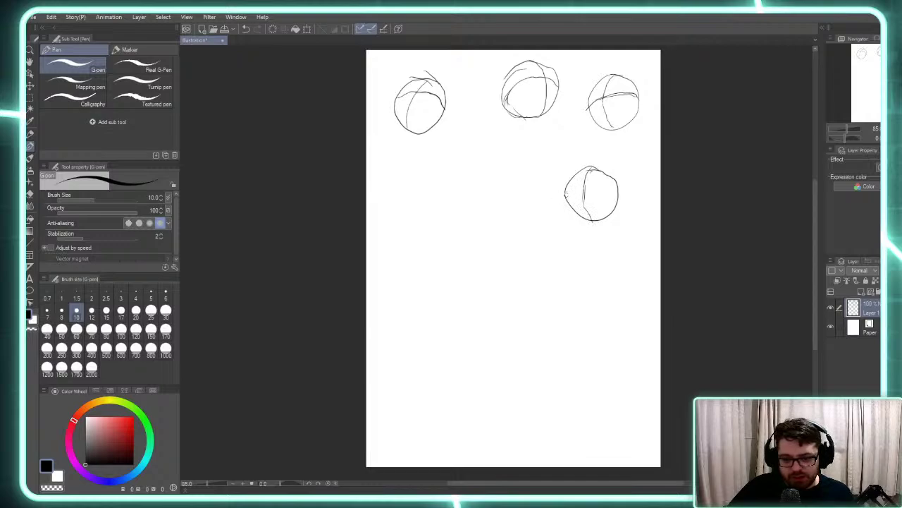
left_click_drag(566, 192, 614, 183)
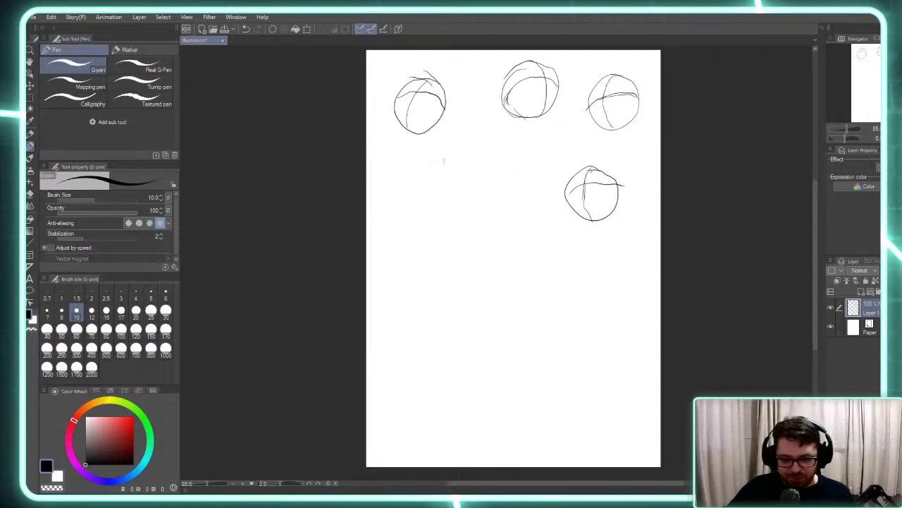
mouse_move(435, 169)
left_mouse_down()
mouse_move(391, 182)
mouse_move(411, 235)
mouse_move(455, 197)
mouse_move(433, 162)
mouse_move(415, 182)
mouse_move(422, 234)
left_mouse_up()
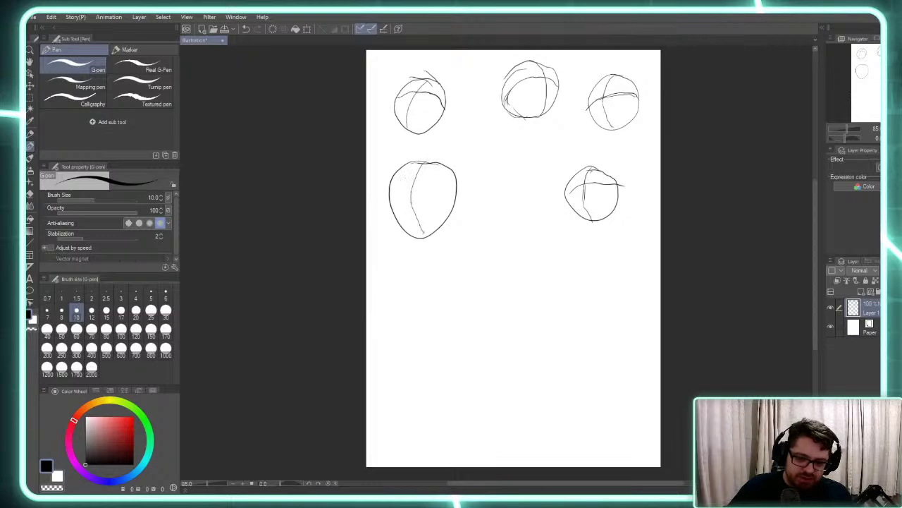
left_click_drag(388, 198, 460, 192)
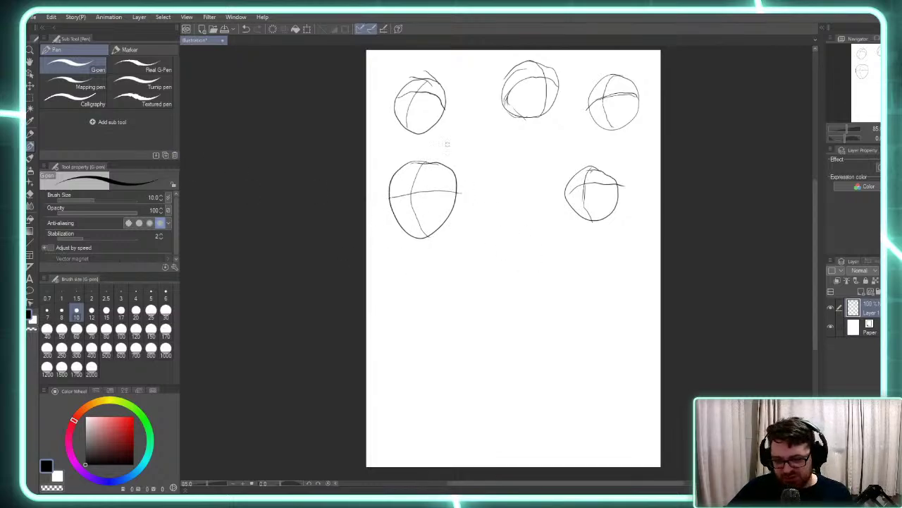
mouse_move(525, 155)
left_mouse_down()
mouse_move(513, 208)
mouse_move(530, 167)
mouse_move(498, 172)
mouse_move(508, 209)
mouse_move(512, 173)
mouse_move(540, 177)
left_mouse_up()
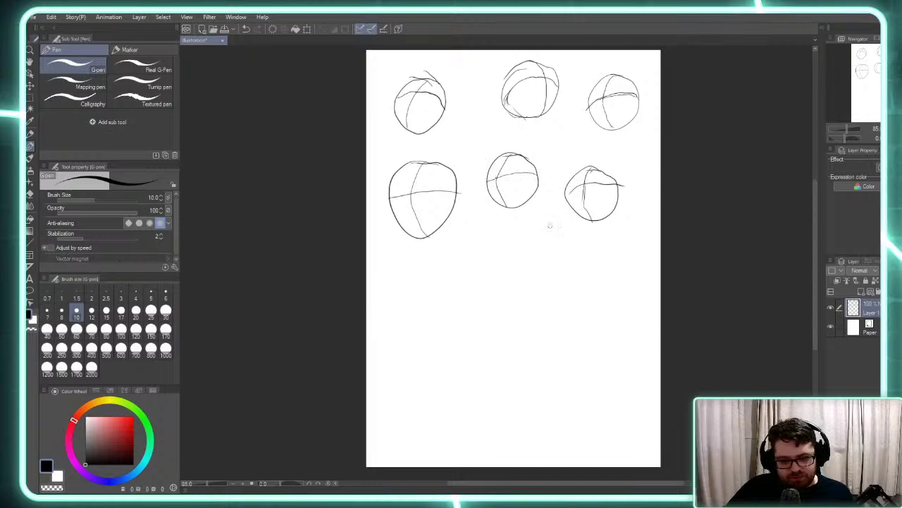
Draw three smaller contour-lined spheres below the second row, one near the right edge and two around the page's centre
mouse_move(605, 251)
left_mouse_down()
mouse_move(596, 280)
mouse_move(636, 291)
mouse_move(633, 253)
mouse_move(614, 248)
mouse_move(592, 265)
left_mouse_up()
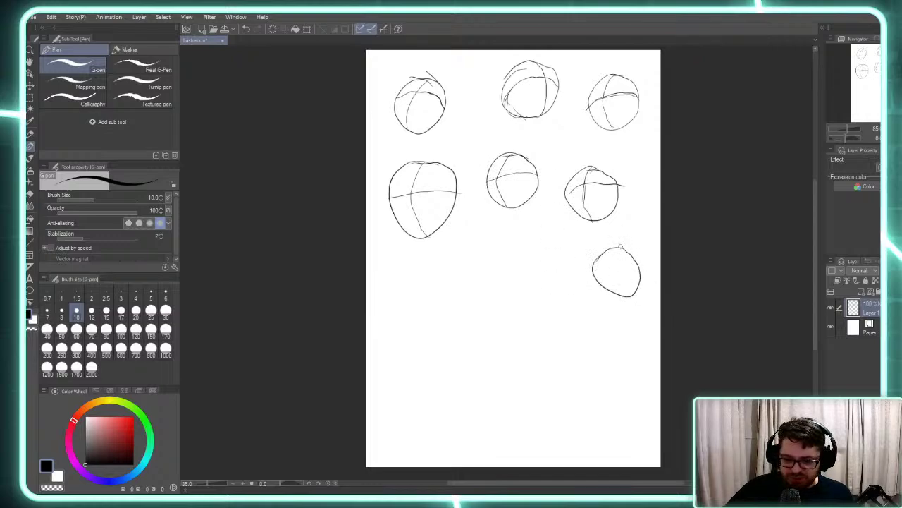
mouse_move(615, 246)
left_mouse_down()
mouse_move(623, 295)
mouse_move(617, 277)
mouse_move(644, 279)
mouse_move(591, 274)
mouse_move(579, 285)
mouse_move(646, 271)
left_mouse_up()
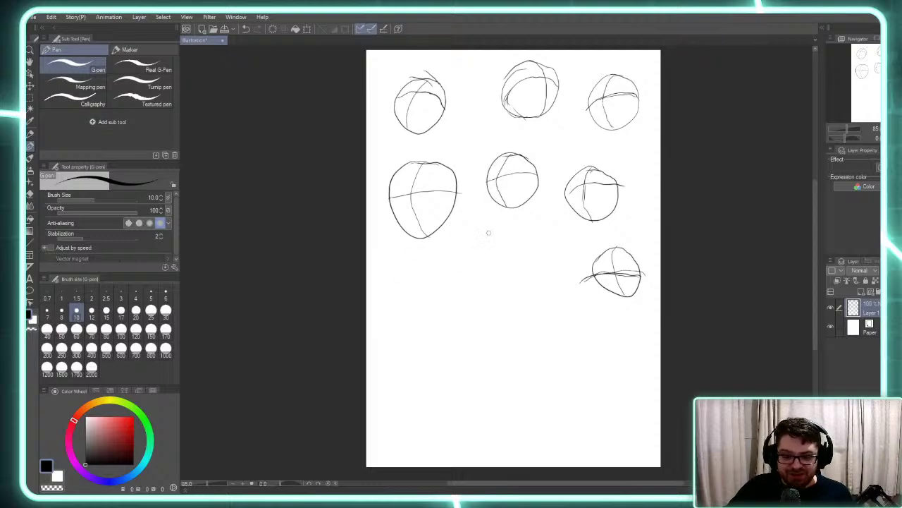
mouse_move(498, 221)
left_mouse_down()
mouse_move(467, 258)
mouse_move(511, 247)
mouse_move(493, 224)
left_mouse_up()
mouse_move(494, 219)
left_mouse_down()
mouse_move(479, 247)
mouse_move(485, 268)
mouse_move(465, 242)
mouse_move(496, 238)
mouse_move(564, 266)
mouse_move(558, 228)
mouse_move(542, 240)
mouse_move(549, 235)
mouse_move(550, 268)
mouse_move(534, 252)
mouse_move(572, 248)
left_mouse_up()
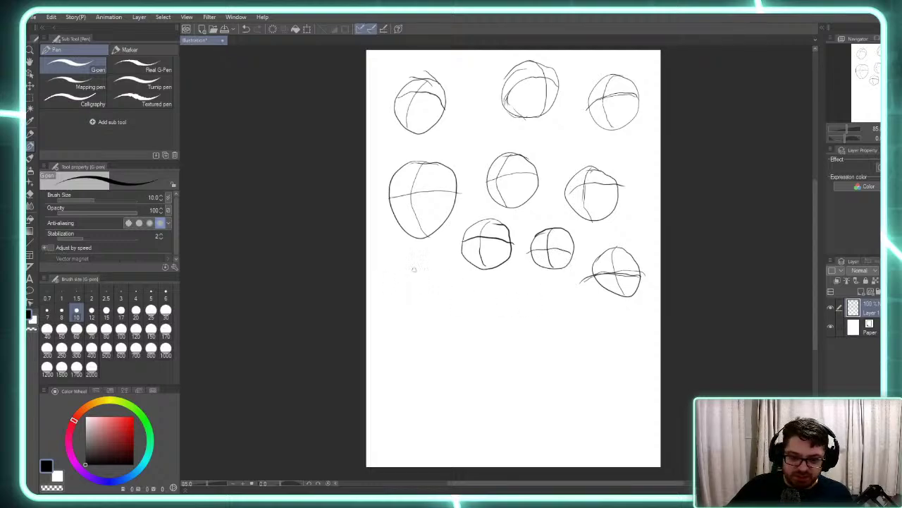
Draw three contour-lined spheres: one at the page's middle left, a small one below the centre, and one near the lower right edge
mouse_move(406, 263)
left_mouse_down()
mouse_move(384, 272)
mouse_move(396, 308)
mouse_move(428, 287)
mouse_move(423, 269)
mouse_move(400, 283)
mouse_move(403, 312)
left_mouse_up()
left_click_drag(381, 283, 427, 301)
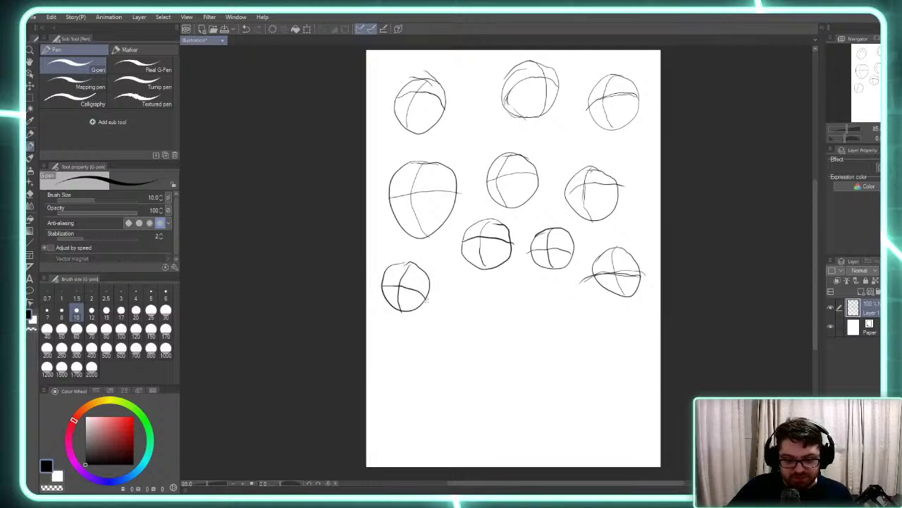
mouse_move(525, 279)
left_mouse_down()
mouse_move(506, 303)
mouse_move(538, 313)
mouse_move(546, 286)
mouse_move(523, 286)
mouse_move(521, 304)
mouse_move(544, 297)
left_mouse_up()
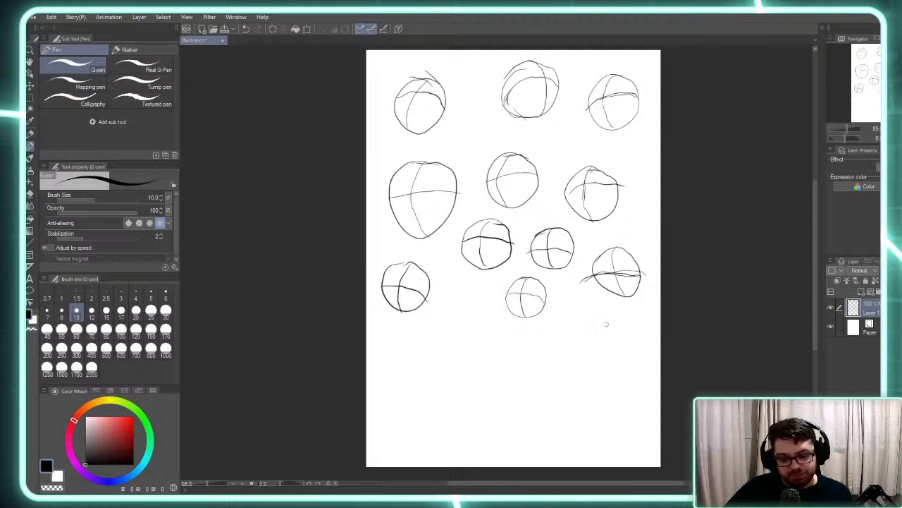
mouse_move(623, 322)
left_mouse_down()
mouse_move(632, 367)
mouse_move(650, 335)
mouse_move(633, 321)
mouse_move(625, 365)
mouse_move(608, 342)
mouse_move(649, 339)
left_mouse_up()
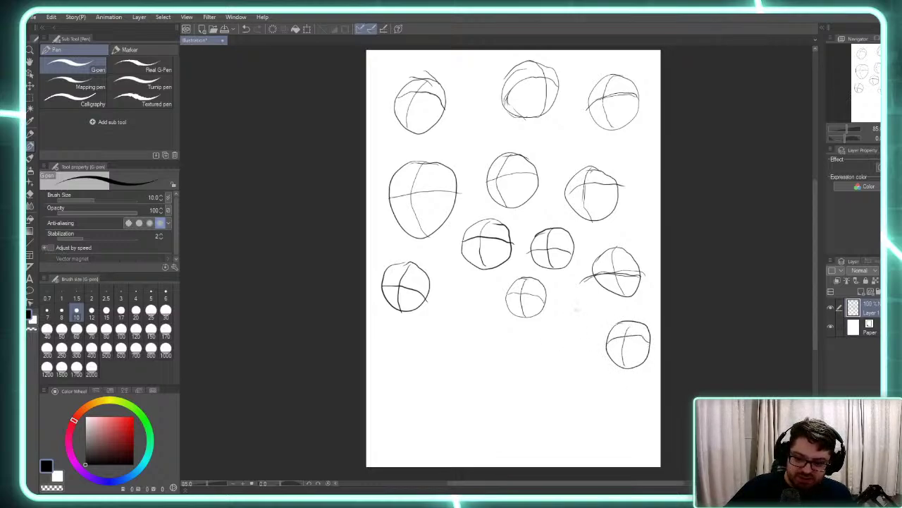
Draw two contour-lined spheres on either side of the small one below the page's centre
mouse_move(592, 308)
left_mouse_down()
mouse_move(564, 337)
mouse_move(600, 328)
mouse_move(593, 305)
mouse_move(574, 350)
left_mouse_up()
left_click_drag(560, 318, 601, 320)
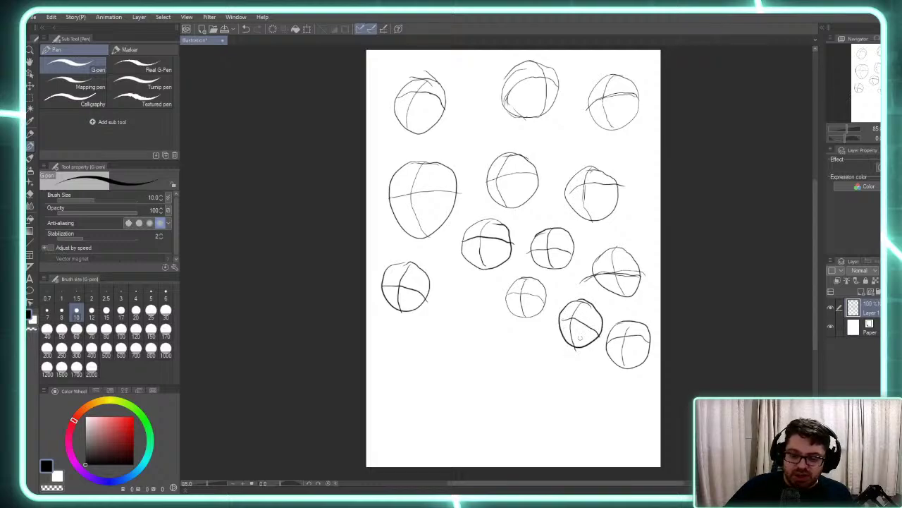
mouse_move(469, 290)
left_mouse_down()
mouse_move(448, 317)
mouse_move(480, 336)
mouse_move(463, 309)
mouse_move(469, 338)
left_mouse_up()
mouse_move(446, 308)
left_mouse_down()
mouse_move(473, 305)
mouse_move(498, 322)
left_mouse_up()
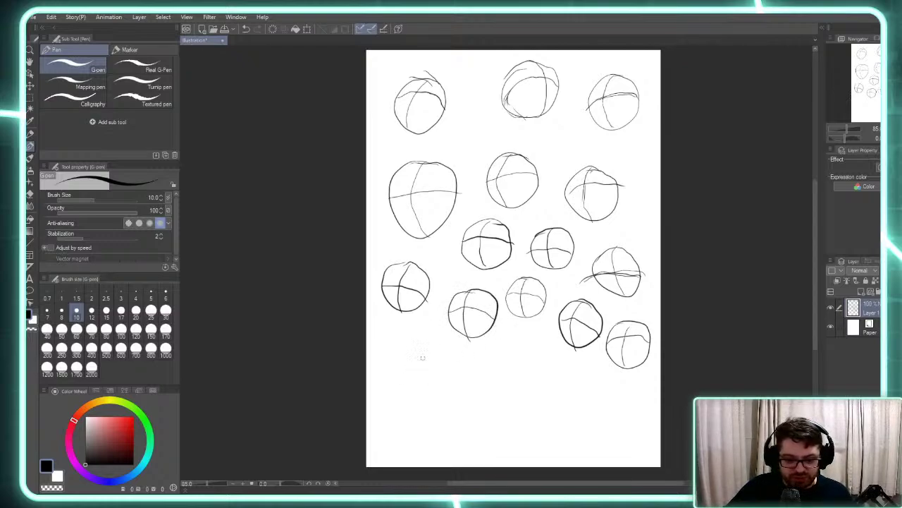
Draw four more contour-lined spheres across the lower part of the page, two in an upper row and two near the bottom edge
mouse_move(423, 348)
left_mouse_down()
mouse_move(395, 351)
mouse_move(402, 380)
mouse_move(438, 378)
mouse_move(431, 348)
mouse_move(407, 350)
left_mouse_up()
mouse_move(412, 345)
left_mouse_down()
mouse_move(399, 358)
mouse_move(415, 343)
mouse_move(429, 392)
left_mouse_up()
left_click_drag(395, 367, 446, 367)
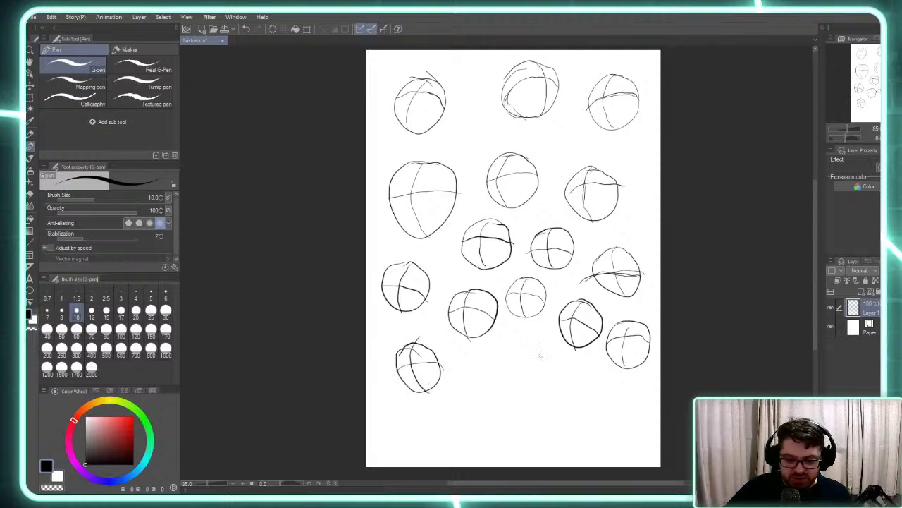
mouse_move(542, 350)
left_mouse_down()
mouse_move(514, 357)
mouse_move(535, 396)
mouse_move(558, 357)
mouse_move(529, 369)
mouse_move(537, 396)
left_mouse_up()
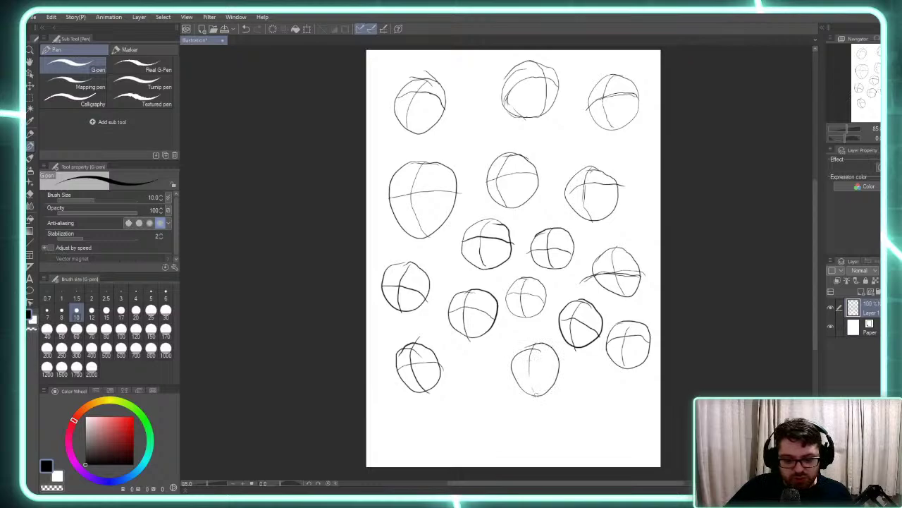
mouse_move(528, 365)
left_mouse_down()
mouse_move(537, 391)
mouse_move(513, 370)
mouse_move(560, 364)
left_mouse_up()
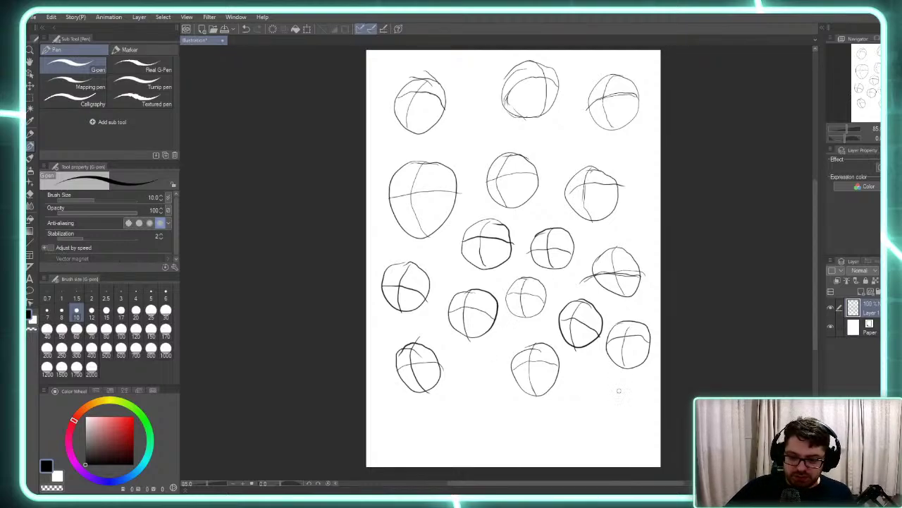
mouse_move(617, 391)
left_mouse_down()
mouse_move(587, 405)
mouse_move(601, 434)
mouse_move(622, 435)
mouse_move(625, 397)
mouse_move(605, 400)
mouse_move(607, 437)
mouse_move(589, 413)
mouse_move(633, 425)
left_mouse_up()
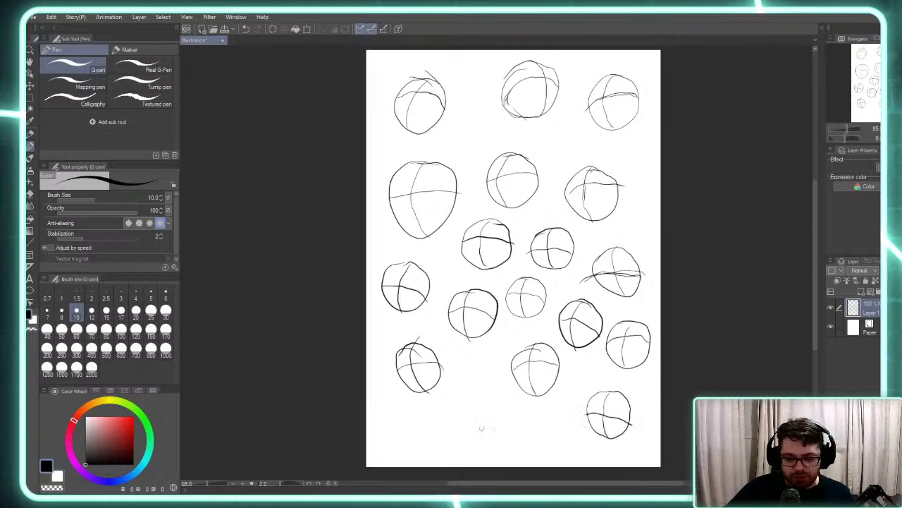
mouse_move(489, 402)
left_mouse_down()
mouse_move(472, 437)
mouse_move(505, 437)
mouse_move(501, 410)
mouse_move(487, 403)
mouse_move(487, 447)
mouse_move(468, 419)
mouse_move(507, 424)
left_mouse_up()
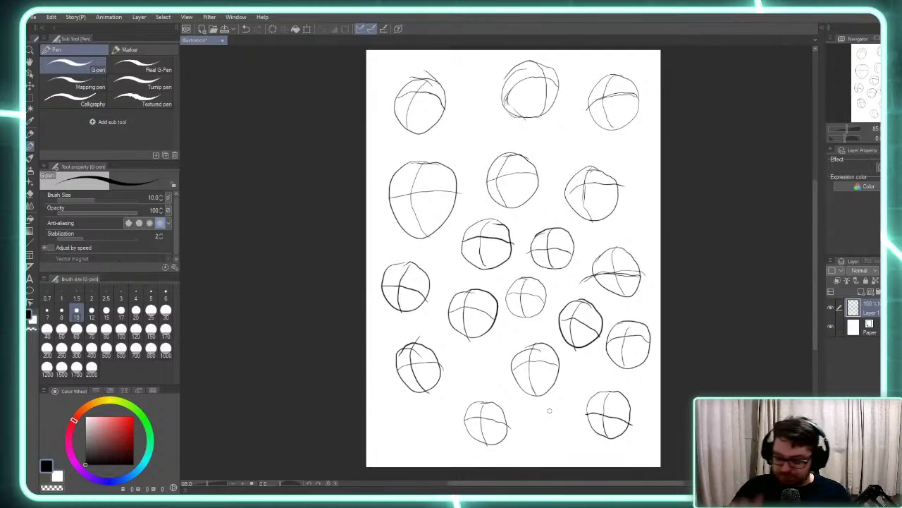
Clear the spheres from the layer and draw a tall trapezoid in the page's upper-left area with a horizontal line across its upper part
key("Delete")
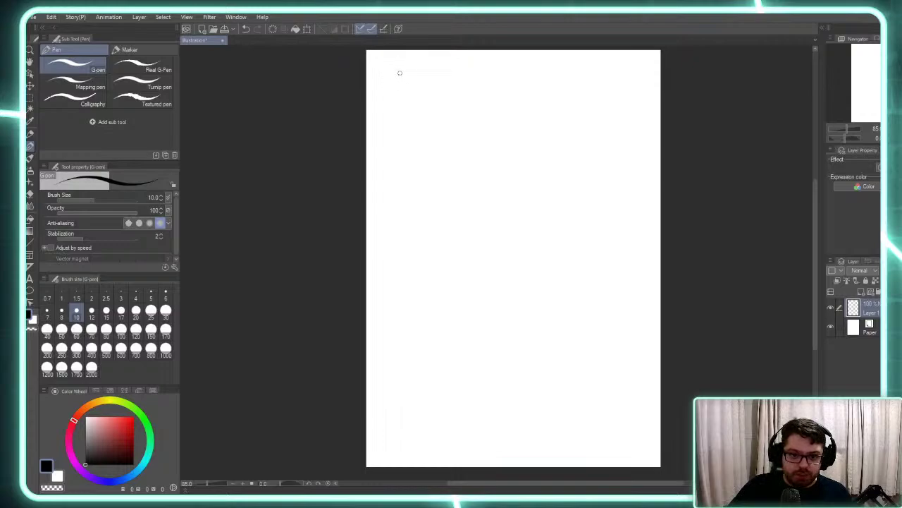
mouse_move(406, 70)
left_mouse_down()
mouse_move(380, 226)
mouse_move(510, 222)
mouse_move(465, 75)
mouse_move(404, 70)
left_mouse_up()
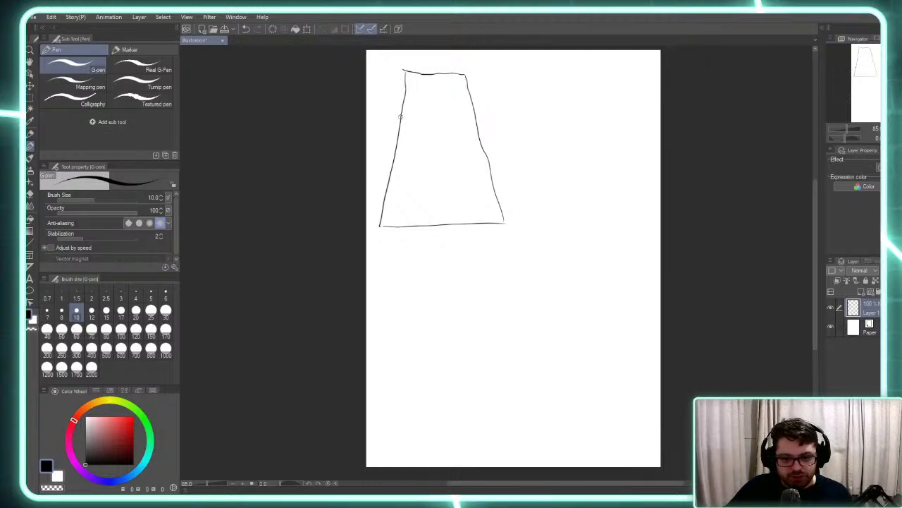
left_click_drag(401, 111, 476, 109)
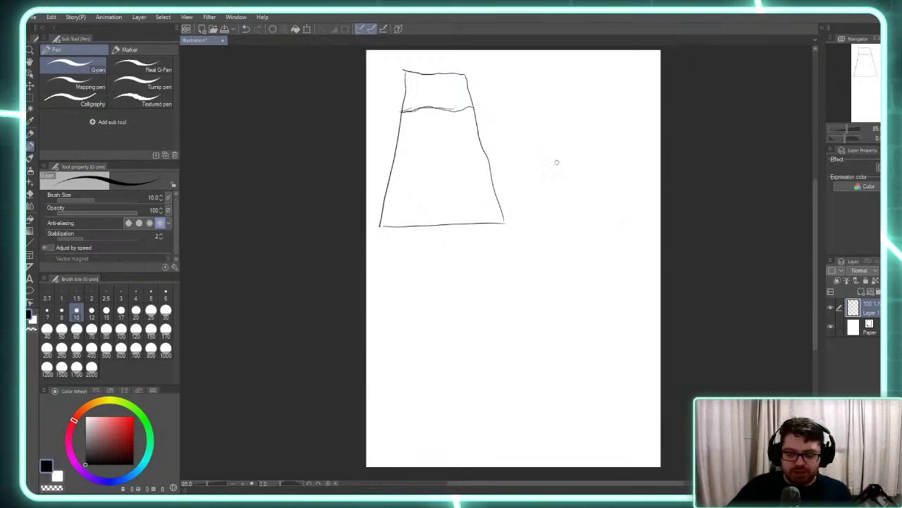
Draw a slanted four-sided shape at the page's upper right and a tall narrow trapezoid at its lower left, each with a line across its upper part
mouse_move(561, 71)
left_mouse_down()
mouse_move(513, 228)
mouse_move(546, 252)
mouse_move(605, 264)
mouse_move(596, 266)
mouse_move(617, 76)
mouse_move(562, 71)
left_mouse_up()
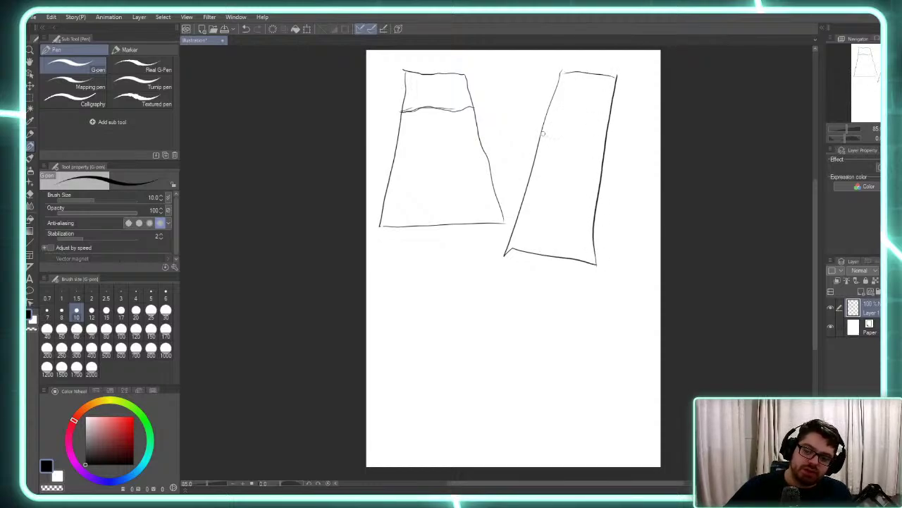
left_click_drag(543, 133, 608, 138)
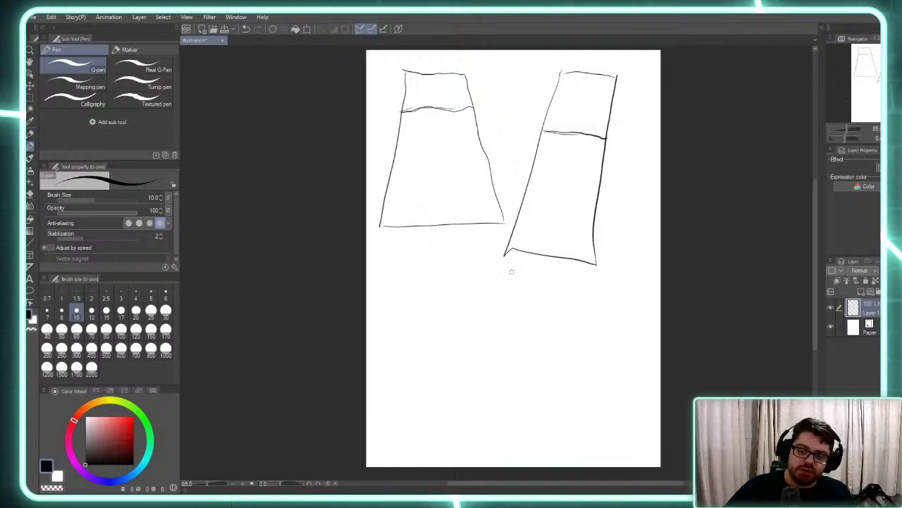
mouse_move(423, 251)
left_mouse_down()
mouse_move(388, 455)
mouse_move(525, 430)
mouse_move(502, 440)
mouse_move(451, 287)
left_mouse_up()
mouse_move(482, 369)
left_mouse_down()
mouse_move(451, 275)
mouse_move(438, 245)
mouse_move(427, 243)
mouse_move(439, 240)
mouse_move(429, 244)
mouse_move(395, 454)
left_mouse_up()
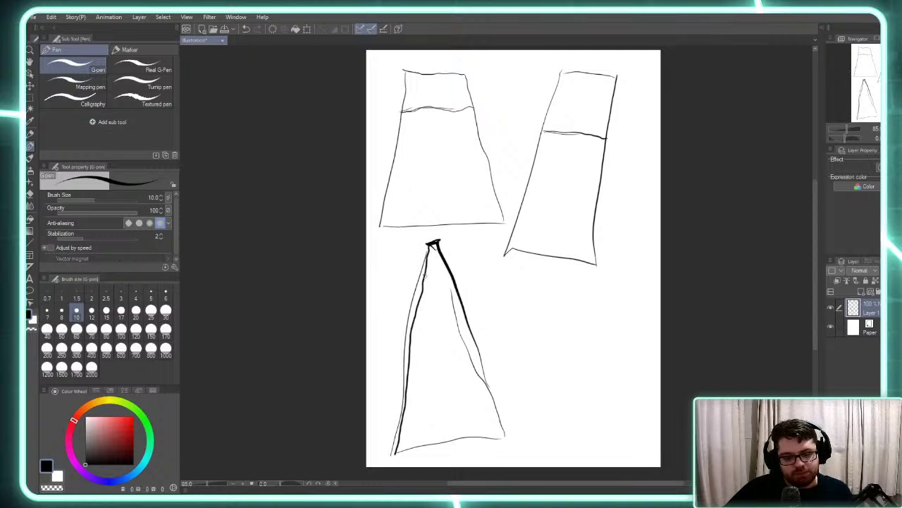
mouse_move(424, 278)
left_mouse_down()
mouse_move(450, 275)
mouse_move(425, 282)
left_mouse_up()
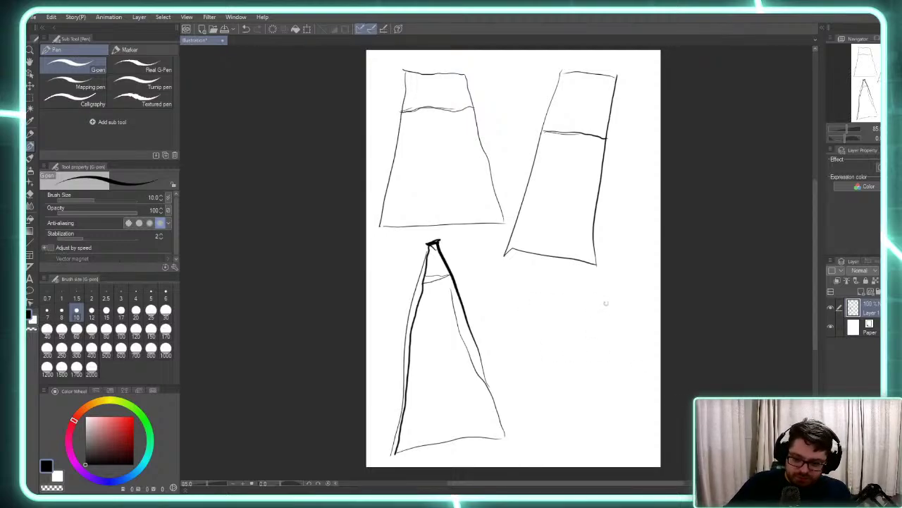
Draw two smaller trapezoids side by side in the page's lower-right area, each with a horizontal line across its upper part
mouse_move(609, 296)
left_mouse_down()
mouse_move(593, 424)
mouse_move(655, 419)
left_mouse_up()
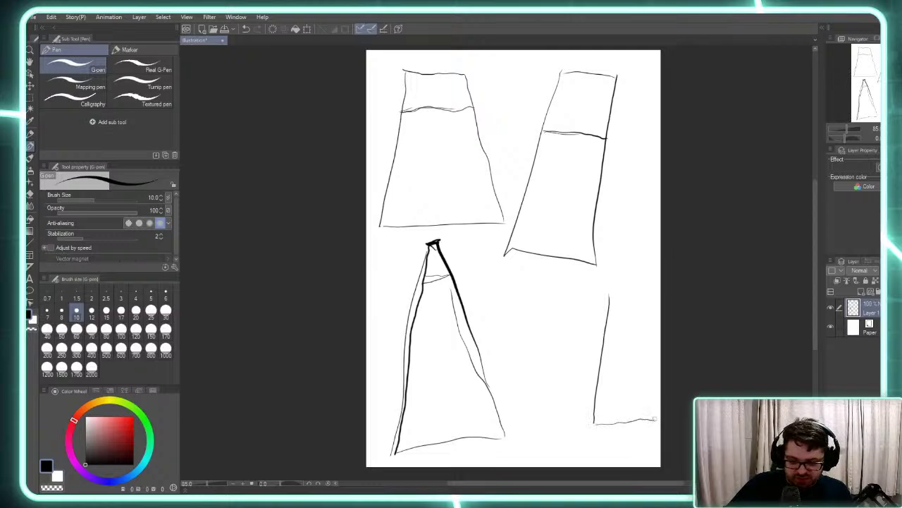
left_click_drag(636, 295, 648, 418)
left_click_drag(611, 297, 636, 296)
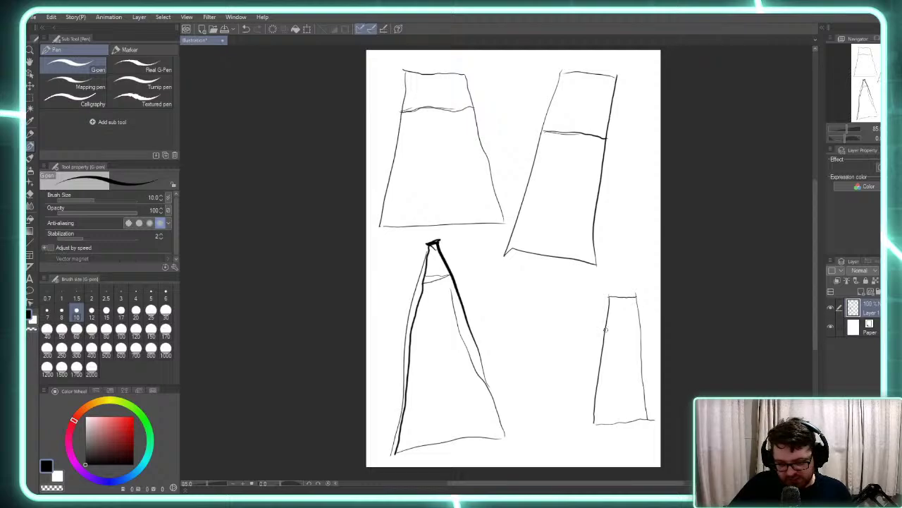
left_click_drag(605, 329, 641, 331)
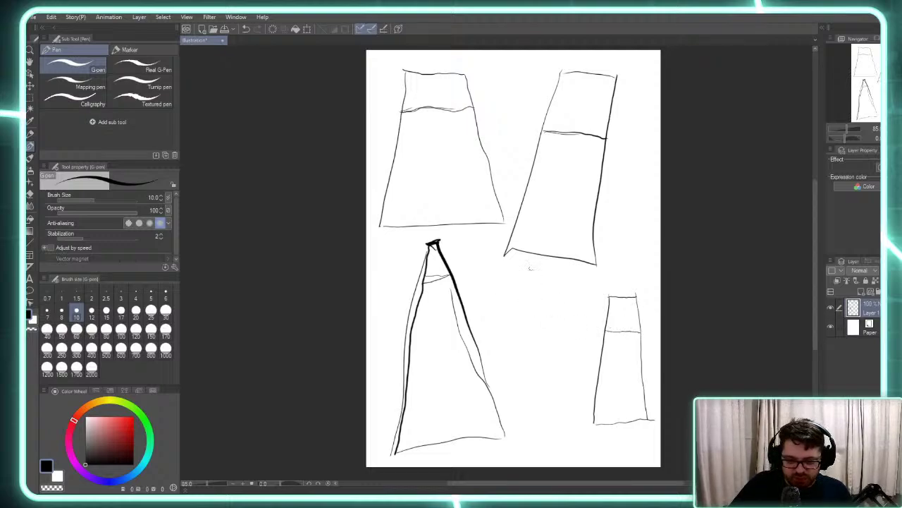
mouse_move(532, 266)
left_mouse_down()
mouse_move(505, 406)
mouse_move(583, 410)
left_mouse_up()
left_click_drag(555, 271, 580, 411)
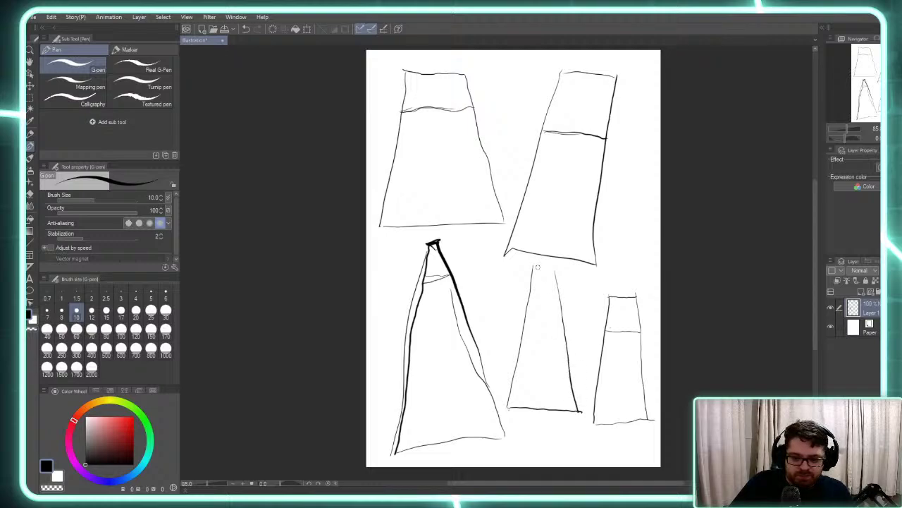
left_click_drag(534, 268, 556, 272)
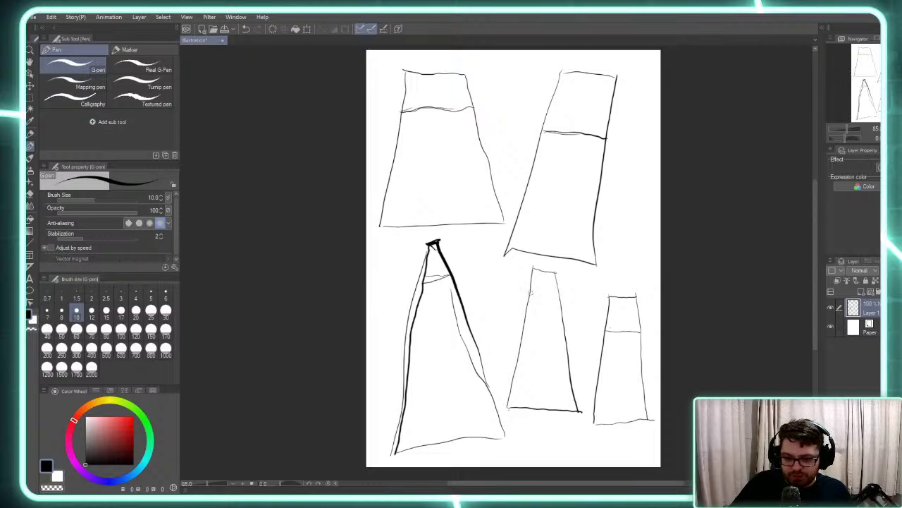
left_click_drag(530, 291, 561, 298)
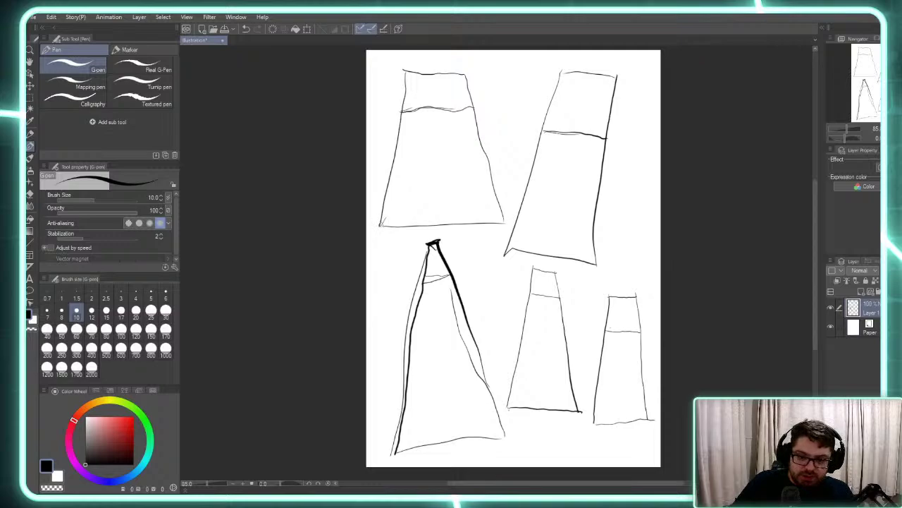
Draw crossing corner-to-corner diagonals inside the two upper shapes and the large lower-left trapezoid
left_click_drag(380, 222, 464, 74)
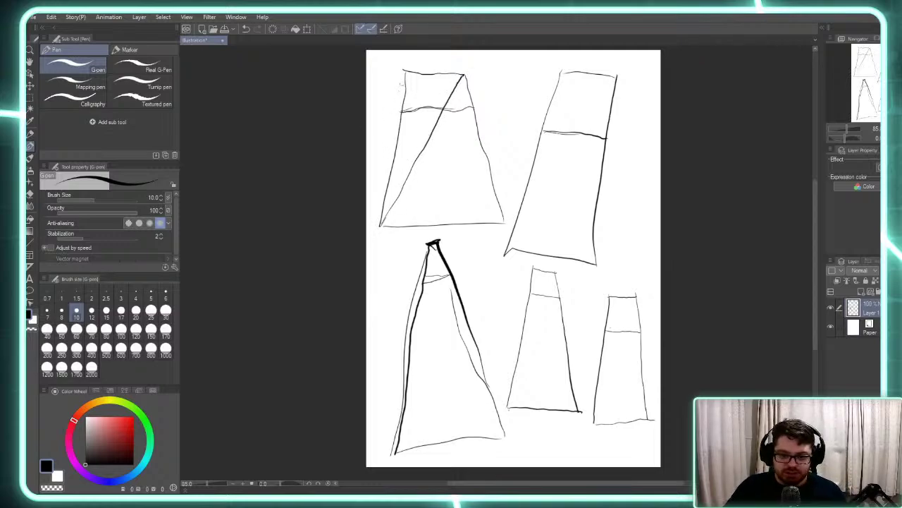
left_click_drag(405, 70, 505, 225)
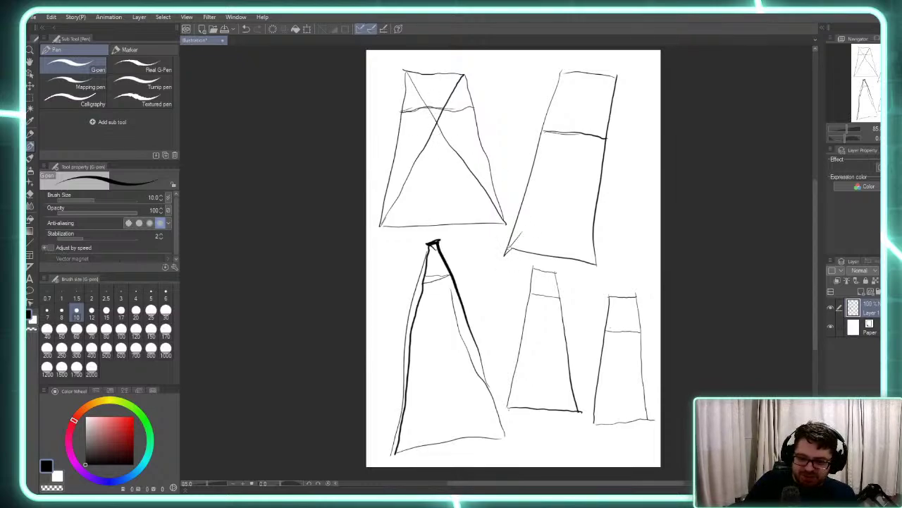
mouse_move(506, 252)
left_mouse_down()
mouse_move(614, 78)
mouse_move(569, 124)
mouse_move(596, 262)
left_mouse_up()
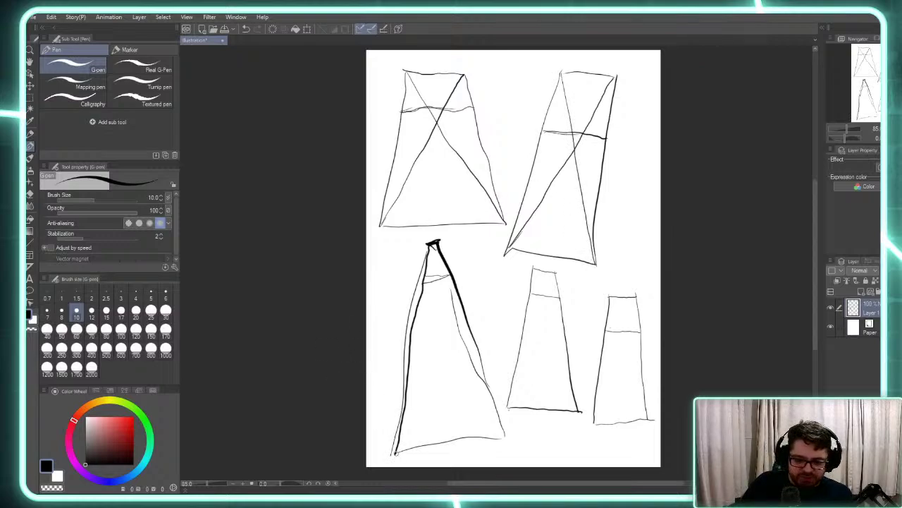
left_click_drag(396, 455, 439, 277)
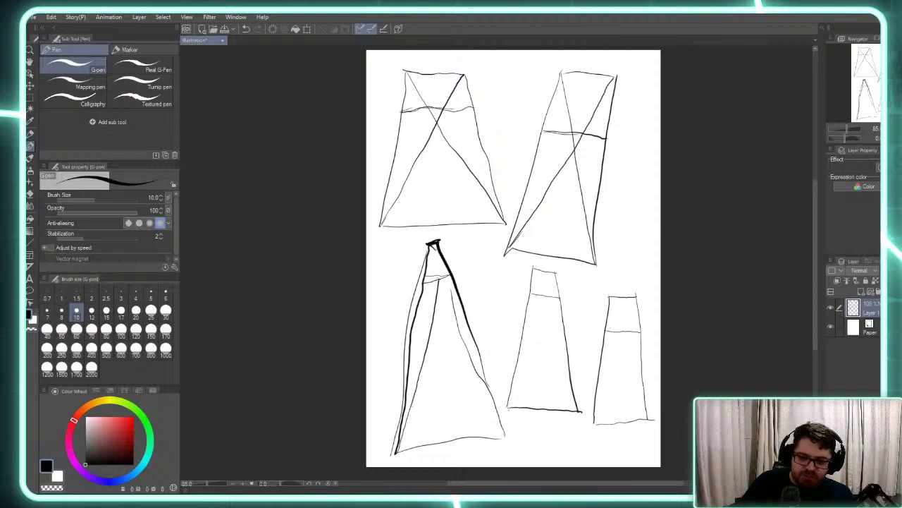
mouse_move(435, 244)
left_mouse_down()
mouse_move(425, 339)
mouse_move(397, 451)
left_mouse_up()
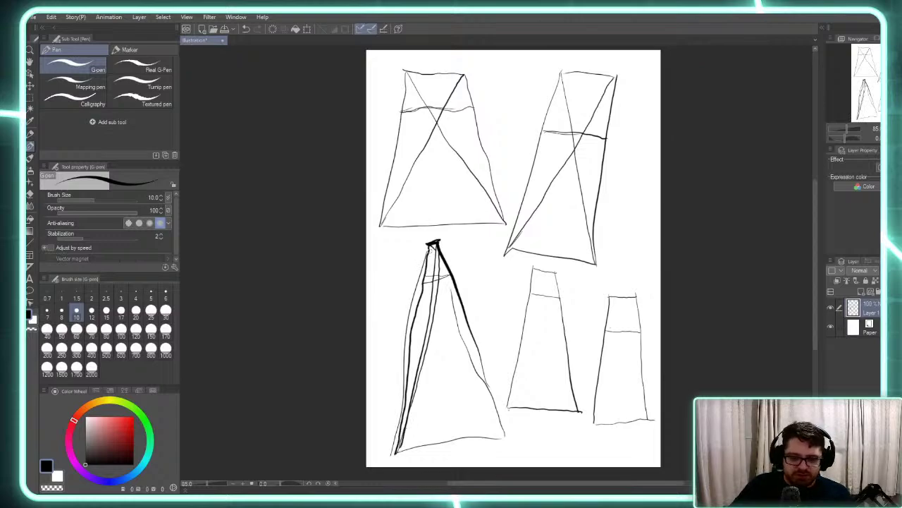
mouse_move(431, 242)
left_mouse_down()
mouse_move(455, 331)
mouse_move(505, 439)
left_mouse_up()
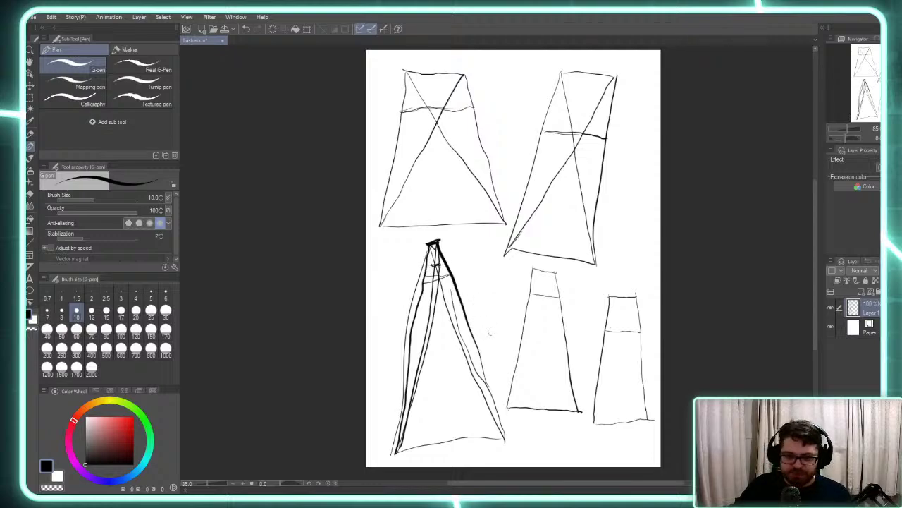
Draw crossing corner-to-corner diagonals inside the two small trapezoids in the page's lower-right area
mouse_move(534, 269)
left_mouse_down()
mouse_move(563, 394)
mouse_move(567, 379)
left_mouse_up()
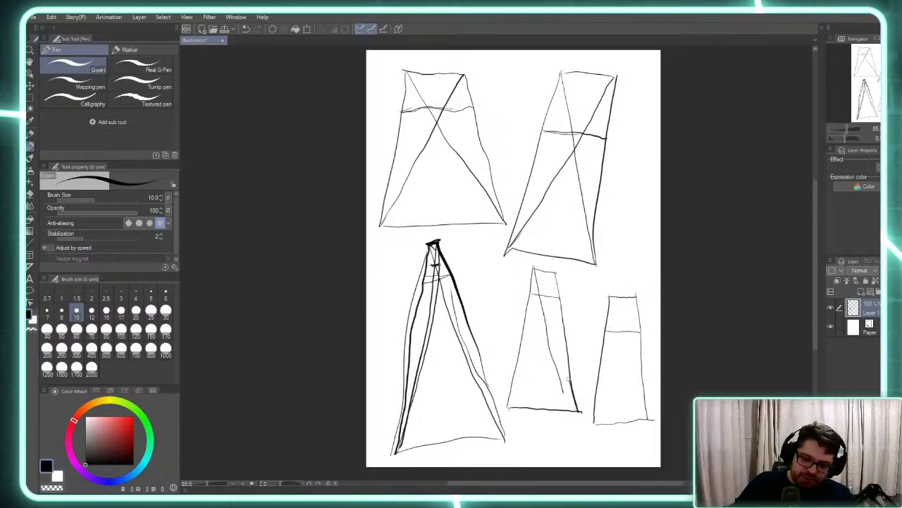
mouse_move(576, 410)
left_mouse_down()
mouse_move(539, 281)
mouse_move(549, 327)
left_mouse_up()
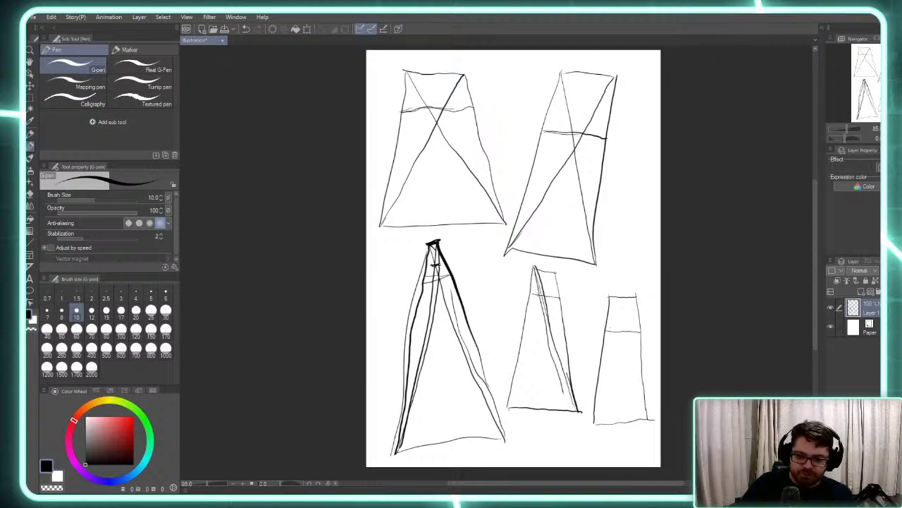
left_click_drag(507, 406, 545, 323)
left_click_drag(555, 273, 508, 409)
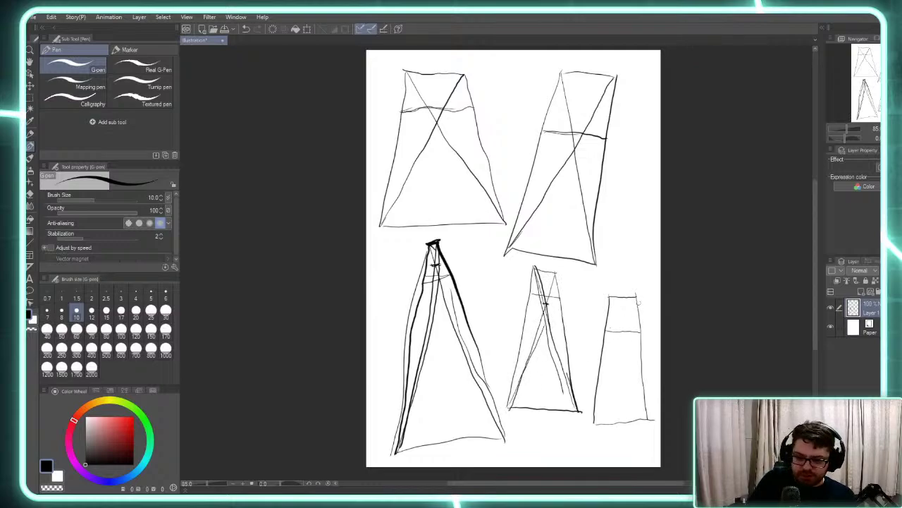
left_click_drag(637, 296, 593, 424)
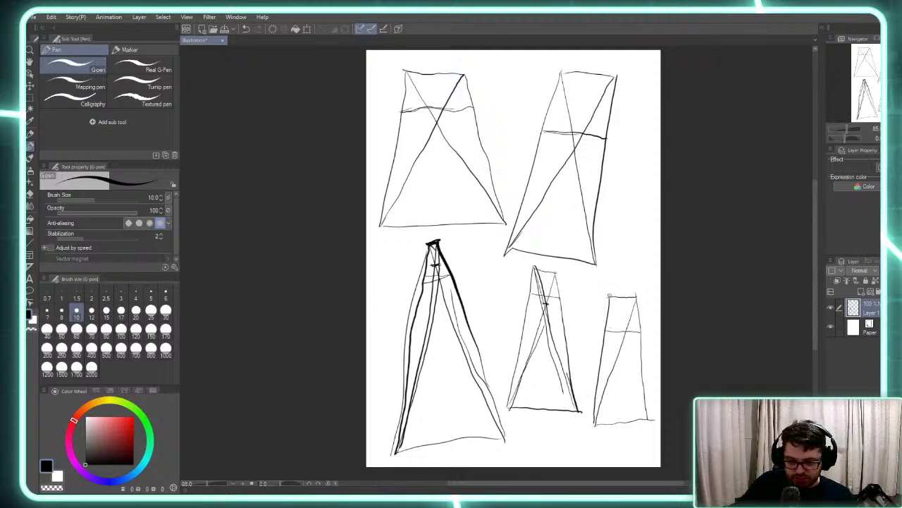
mouse_move(609, 296)
left_mouse_down()
mouse_move(650, 418)
mouse_move(611, 295)
left_mouse_up()
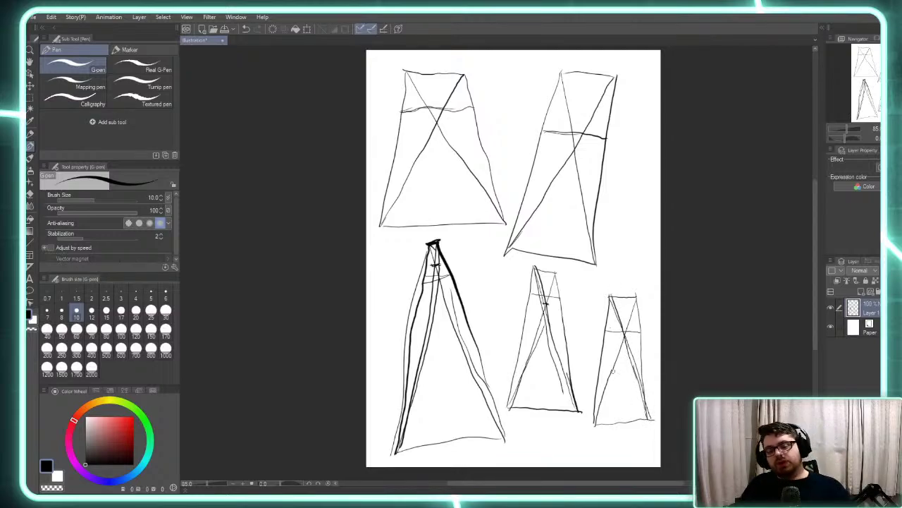
Clear the trapezoids from the layer and draw a freehand perspective box with three faces in the page's upper-left corner
key("Delete")
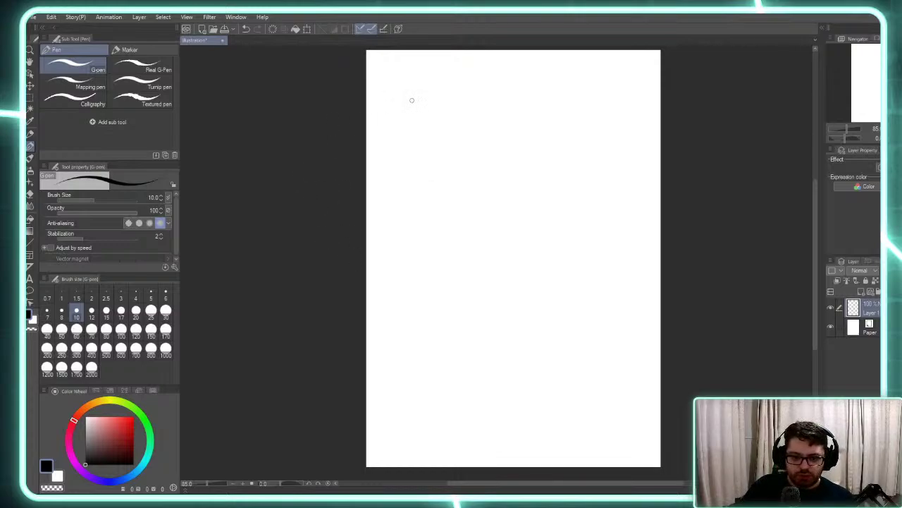
mouse_move(413, 99)
left_mouse_down()
mouse_move(413, 177)
mouse_move(478, 133)
mouse_move(476, 70)
left_mouse_up()
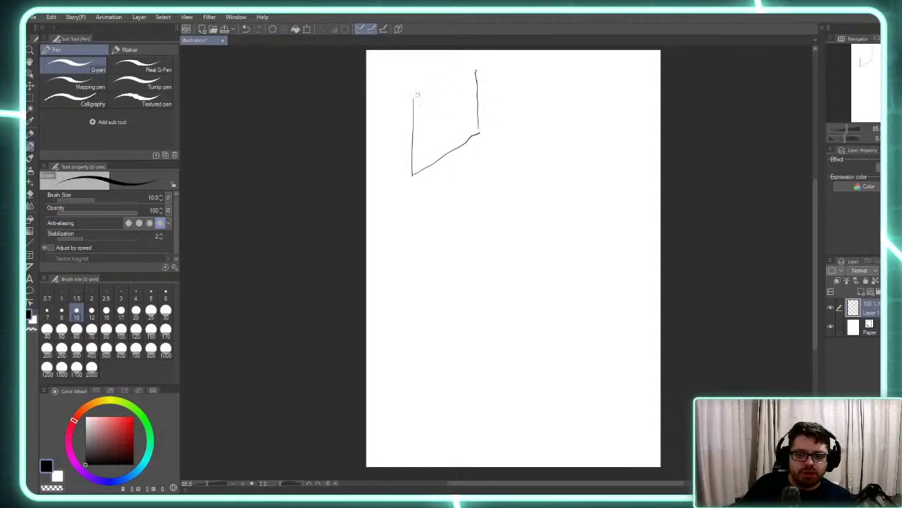
mouse_move(414, 95)
left_mouse_down()
mouse_move(472, 66)
mouse_move(472, 117)
left_mouse_up()
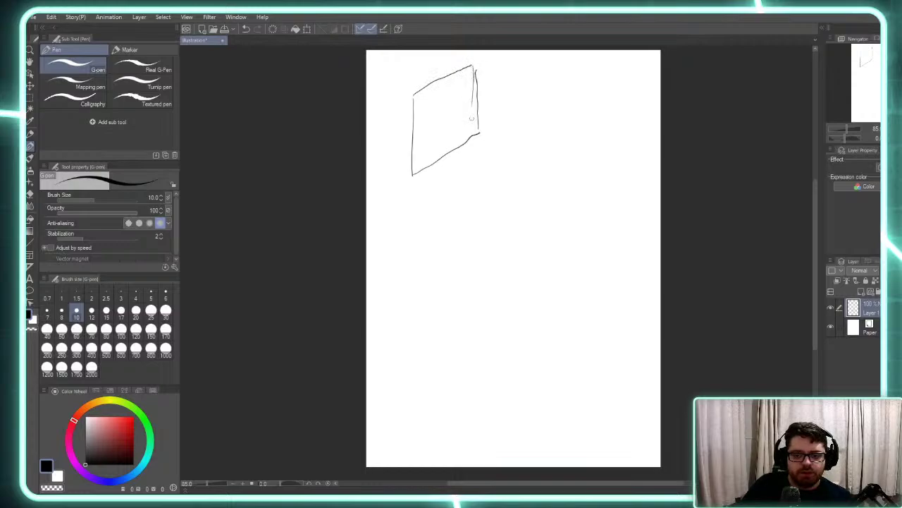
mouse_move(412, 92)
left_mouse_down()
mouse_move(381, 68)
mouse_move(432, 49)
mouse_move(471, 67)
mouse_move(435, 53)
left_mouse_up()
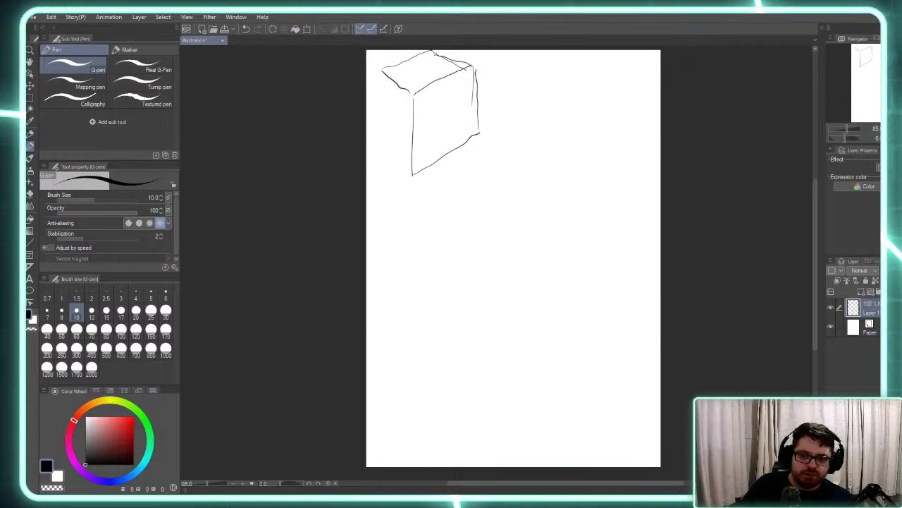
mouse_move(381, 73)
left_mouse_down()
mouse_move(377, 139)
mouse_move(412, 176)
left_mouse_up()
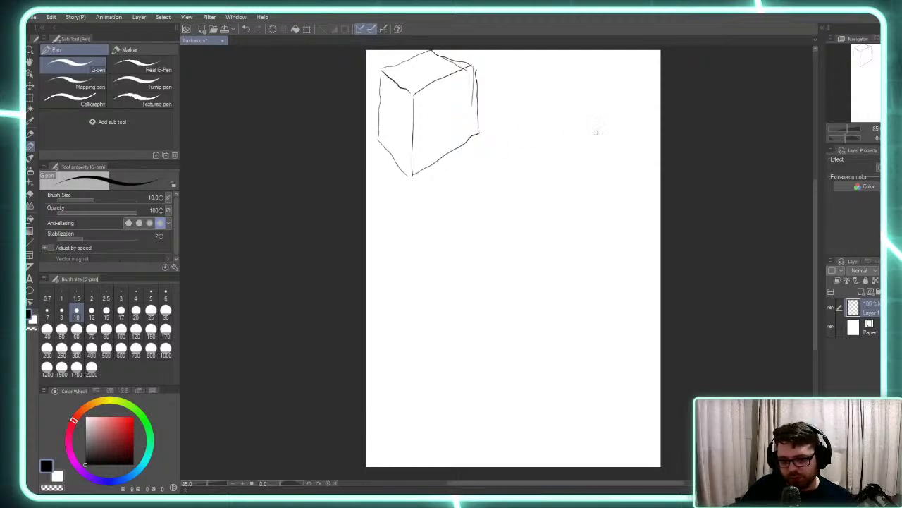
Draw two more freehand perspective boxes, a smaller one in the page's upper-right area and a larger one directly below it
mouse_move(567, 92)
left_mouse_down()
mouse_move(571, 155)
mouse_move(613, 133)
mouse_move(606, 72)
mouse_move(567, 91)
mouse_move(529, 74)
mouse_move(529, 132)
mouse_move(571, 159)
left_mouse_up()
mouse_move(533, 76)
left_mouse_down()
mouse_move(560, 60)
mouse_move(605, 73)
left_mouse_up()
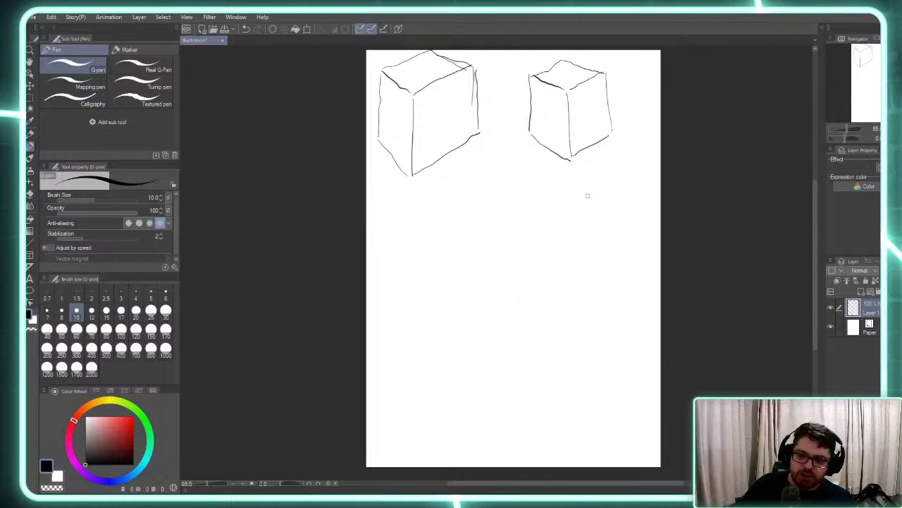
mouse_move(611, 187)
left_mouse_down()
mouse_move(605, 282)
mouse_move(536, 277)
mouse_move(543, 188)
mouse_move(611, 191)
mouse_move(641, 173)
mouse_move(643, 247)
left_mouse_up()
left_click_drag(638, 177, 641, 256)
left_click_drag(540, 191, 568, 171)
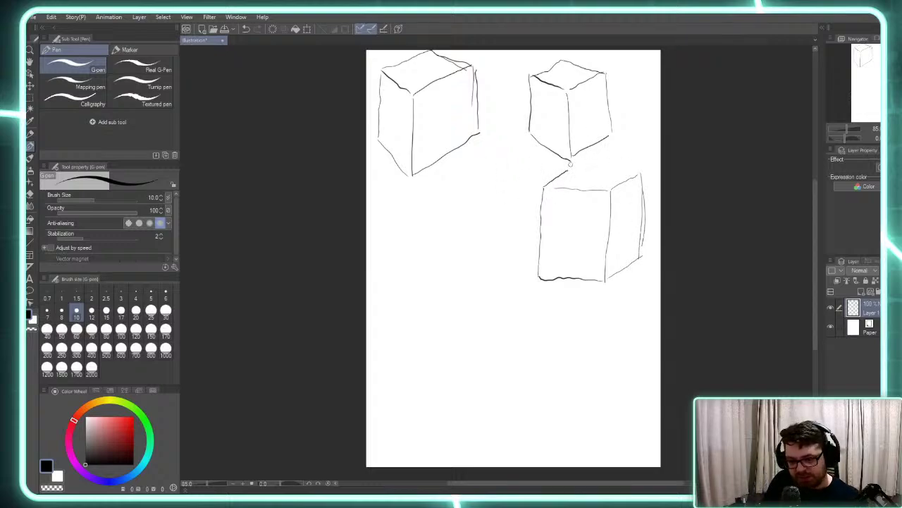
left_click_drag(568, 171, 643, 173)
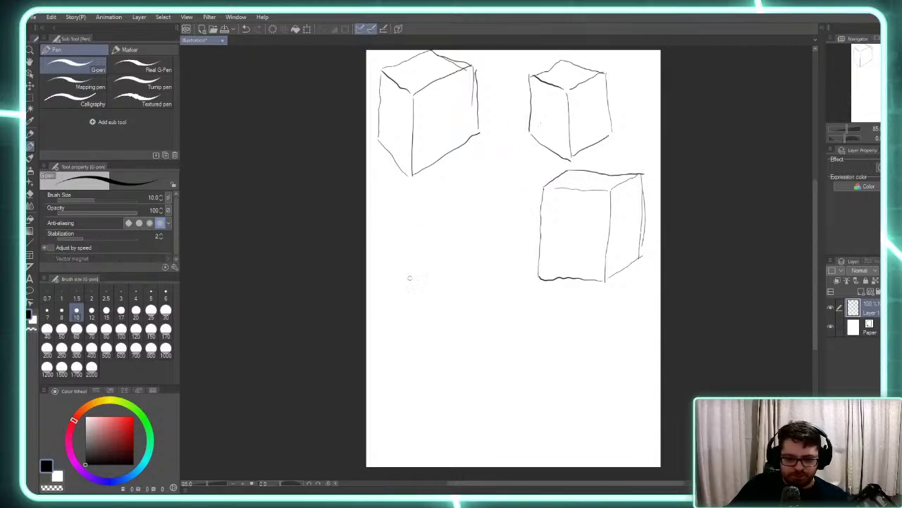
Draw a freehand cube at the page's middle left with three edges meeting at its centre, its diamond-shaped face at the bottom
mouse_move(396, 304)
left_mouse_down()
mouse_move(431, 275)
mouse_move(471, 298)
mouse_move(440, 327)
mouse_move(423, 325)
mouse_move(392, 307)
mouse_move(400, 311)
mouse_move(393, 251)
left_mouse_up()
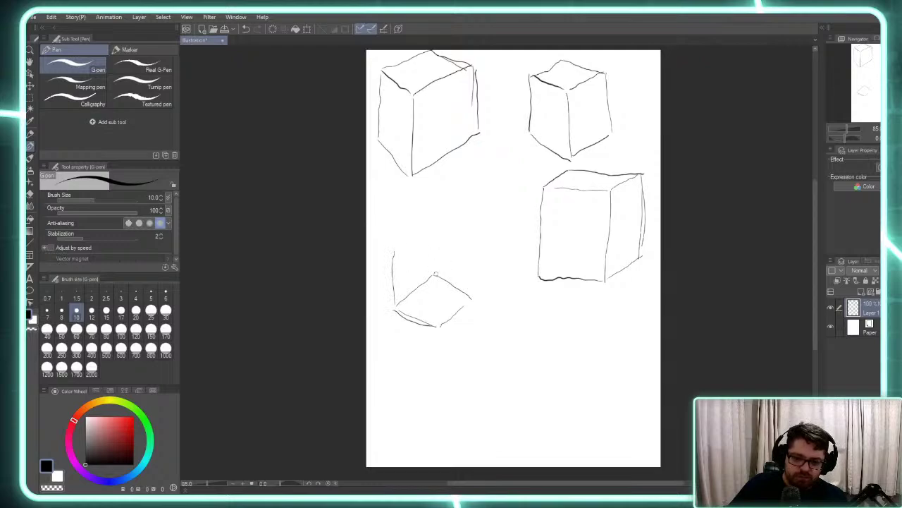
mouse_move(433, 274)
left_mouse_down()
mouse_move(429, 218)
mouse_move(393, 251)
left_mouse_up()
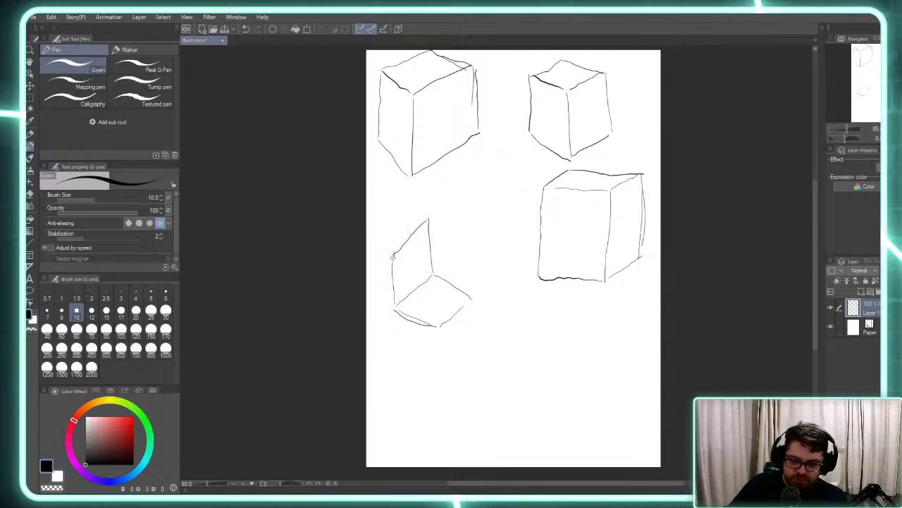
mouse_move(471, 300)
left_mouse_down()
mouse_move(468, 243)
mouse_move(428, 217)
left_mouse_up()
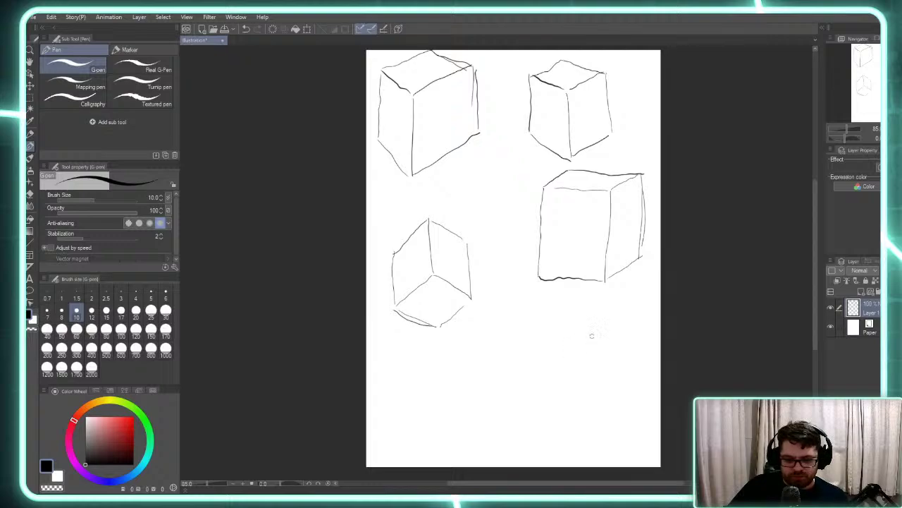
Draw a small tilted box in the page's lower-right area and clear all the boxes from the layer
mouse_move(579, 349)
left_mouse_down()
mouse_move(565, 370)
mouse_move(604, 398)
mouse_move(629, 359)
mouse_move(586, 334)
mouse_move(627, 358)
mouse_move(584, 334)
mouse_move(560, 358)
mouse_move(565, 367)
mouse_move(586, 329)
mouse_move(625, 353)
mouse_move(583, 322)
left_mouse_up()
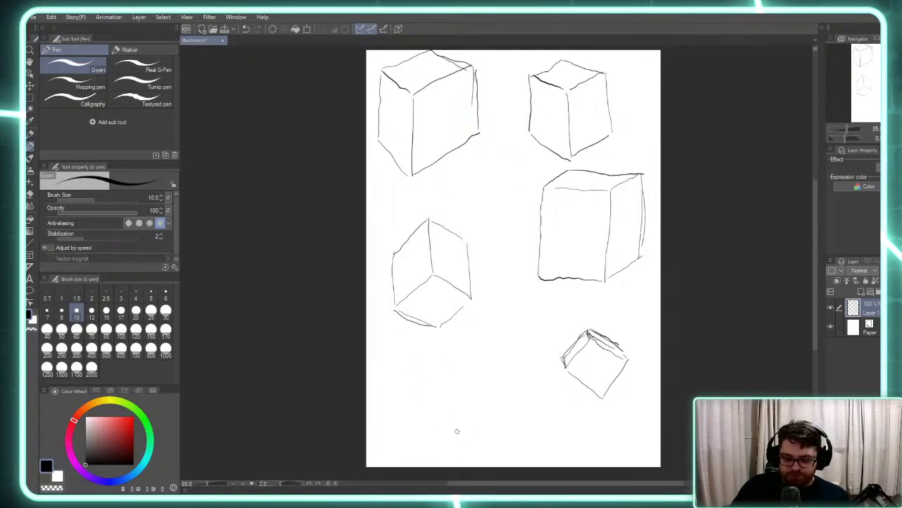
key("Delete")
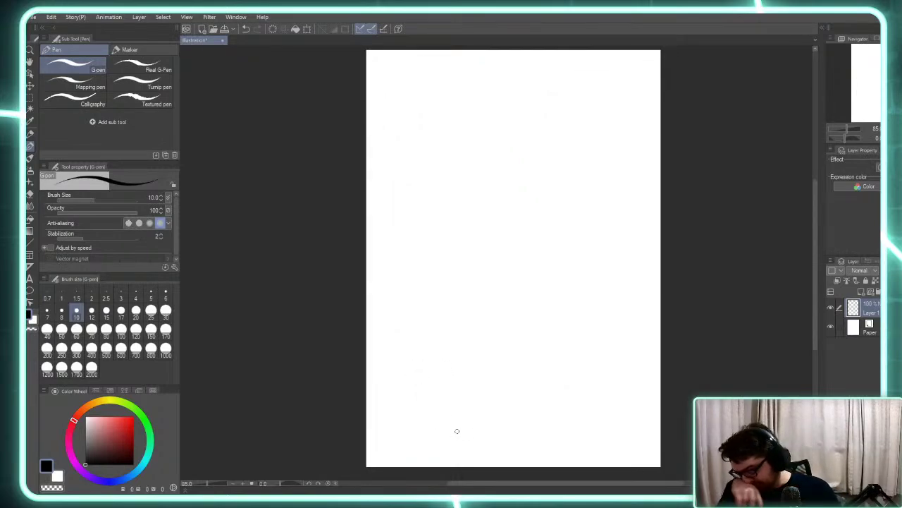
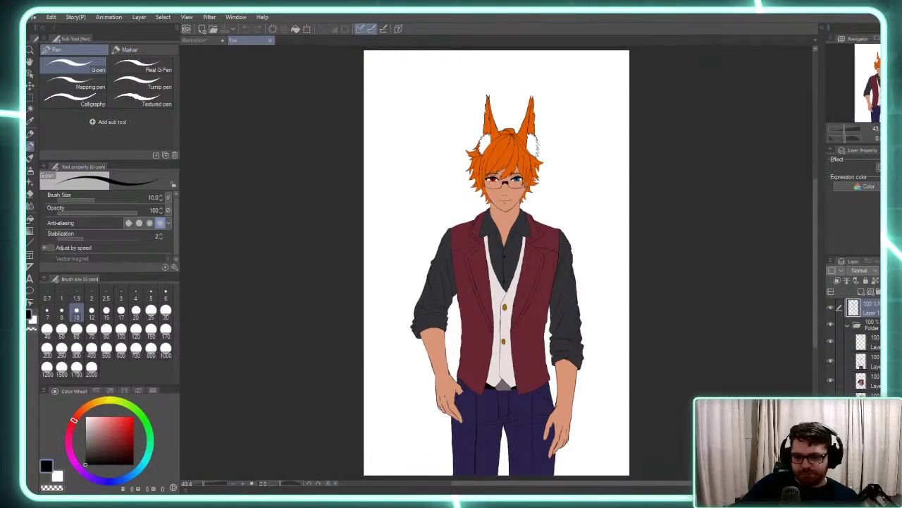
Hide the character's flat-colour folder and add a new raster layer above the line art
left_click(830, 325)
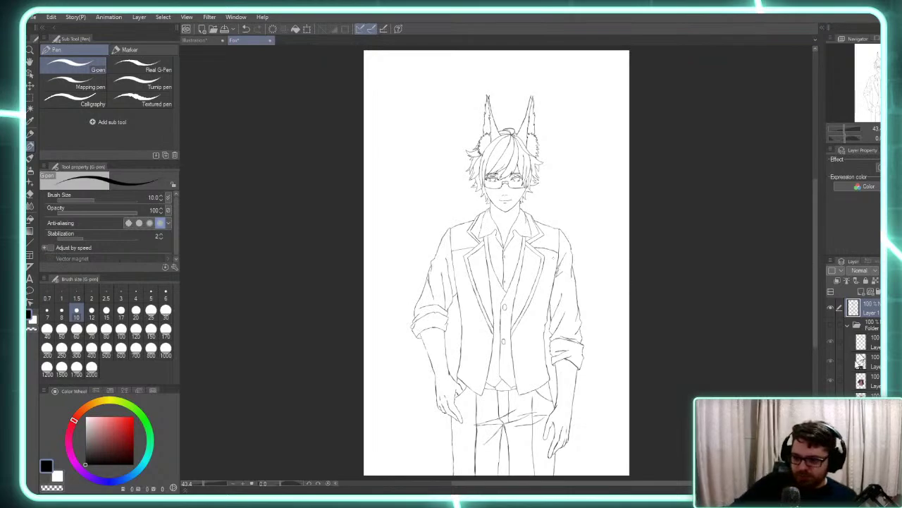
left_click(829, 309)
left_click(829, 309)
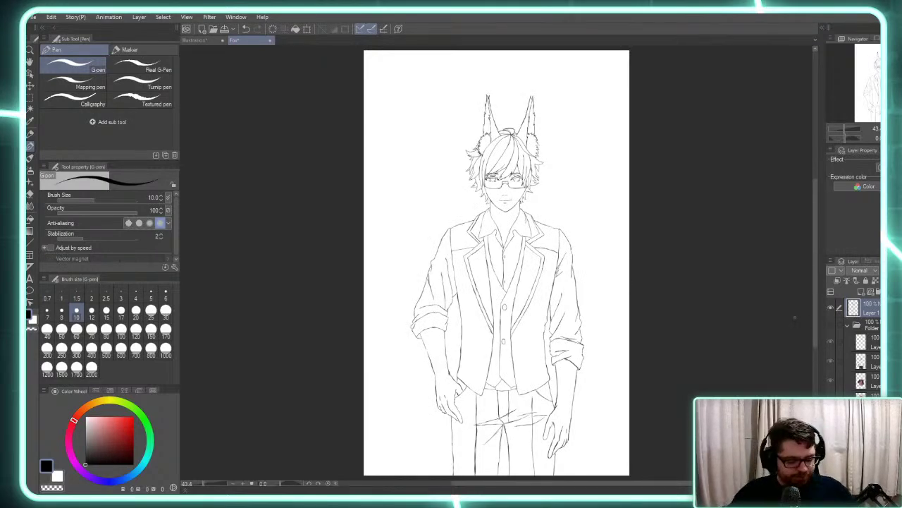
key("ctrl+shift+n")
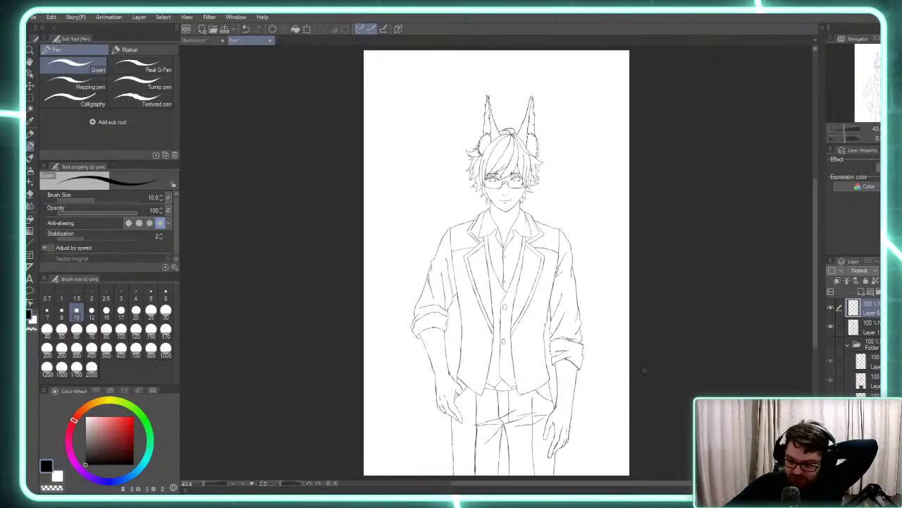
Compare the flat colours with and without the line art, leaving the colour folder hidden
left_click(830, 344)
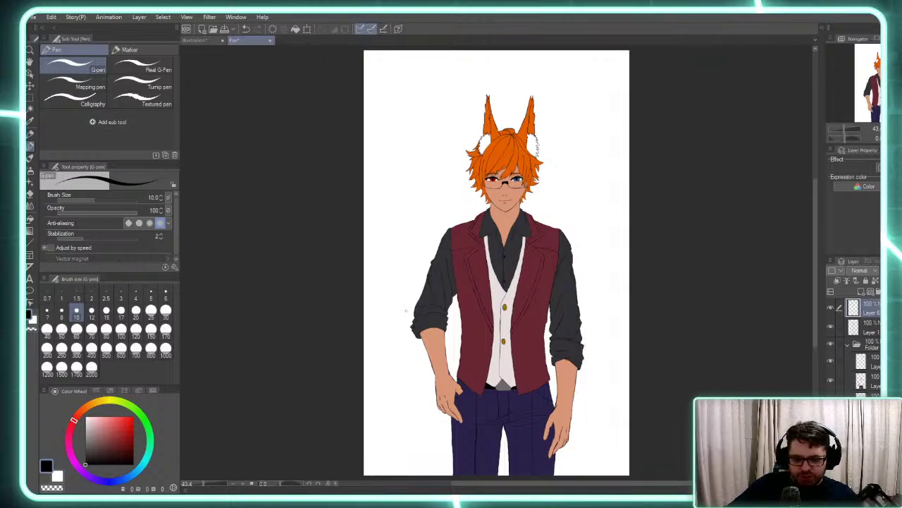
left_click(830, 324)
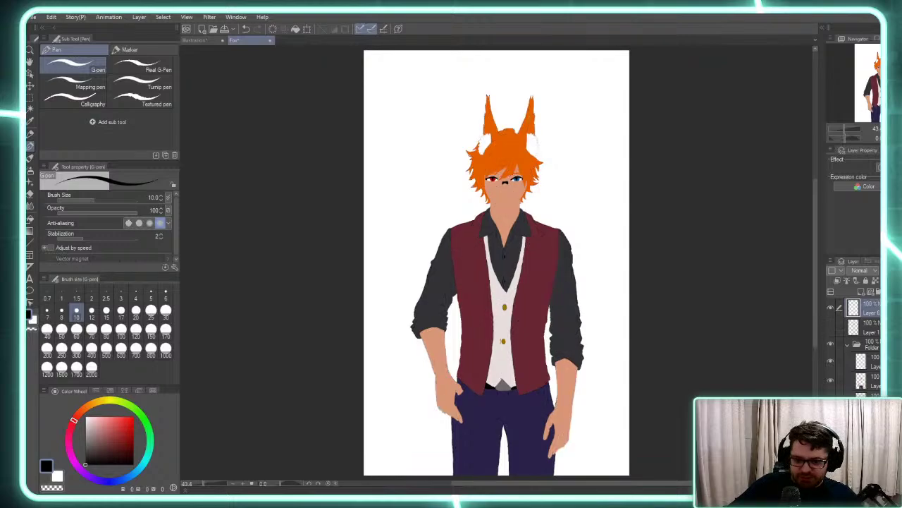
left_click(831, 327)
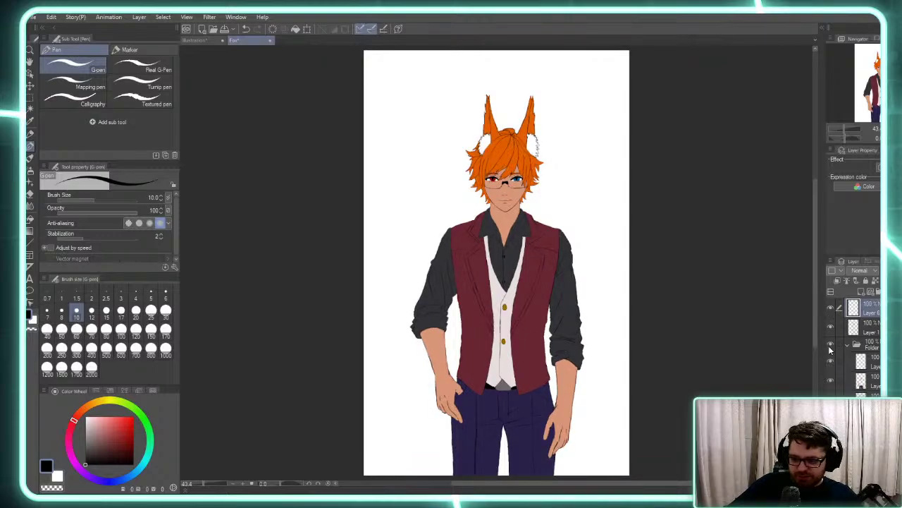
left_click(830, 345)
Trace the outer and inner edges of the page's right-hand sleeve in black on the new layer, checking the strokes with the line art hidden
scroll(497, 264, "up", 3)
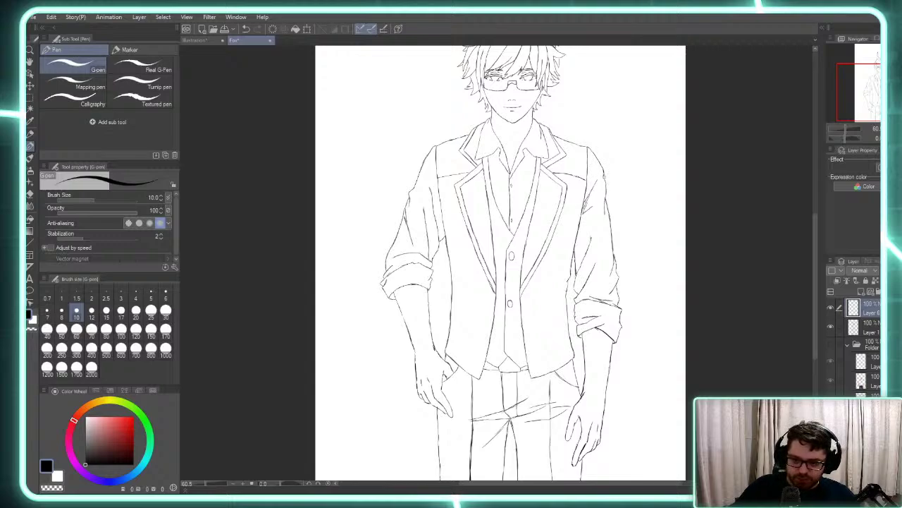
left_click_drag(607, 187, 611, 230)
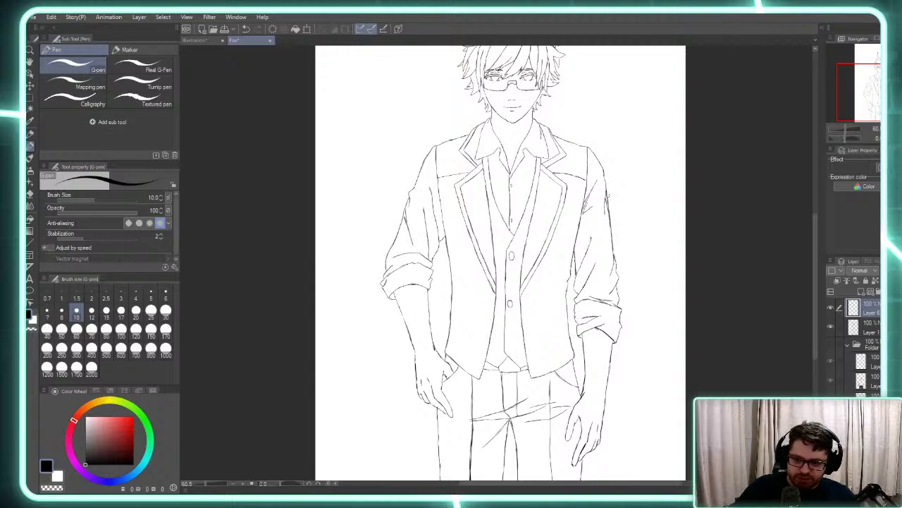
mouse_move(603, 171)
left_mouse_down()
mouse_move(619, 276)
mouse_move(609, 298)
mouse_move(619, 288)
left_mouse_up()
mouse_move(618, 275)
left_mouse_down()
mouse_move(619, 308)
mouse_move(618, 290)
left_mouse_up()
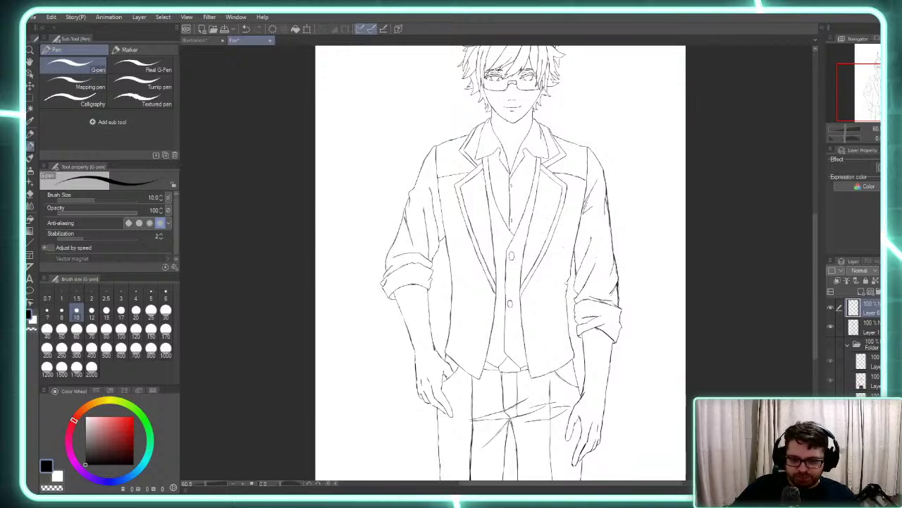
left_click_drag(574, 254, 577, 305)
key("ctrl+z")
key("ctrl+z")
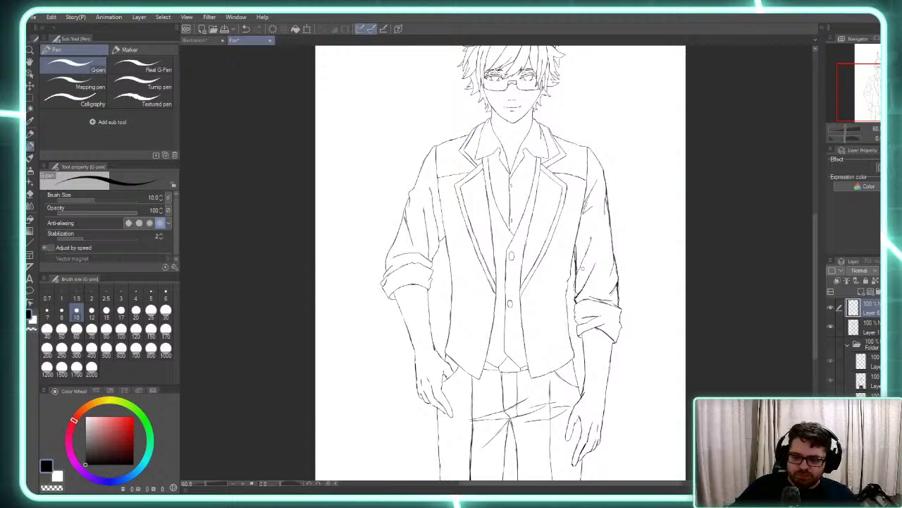
left_click(831, 325)
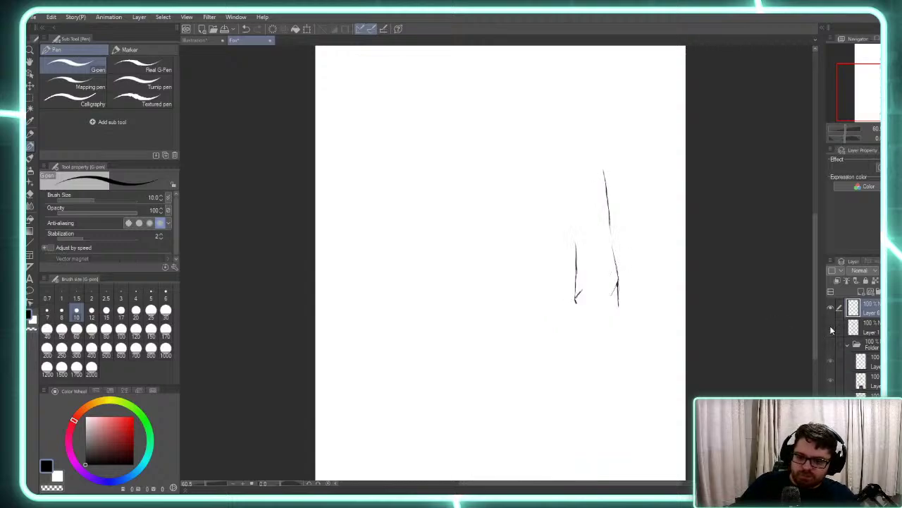
left_click(830, 326)
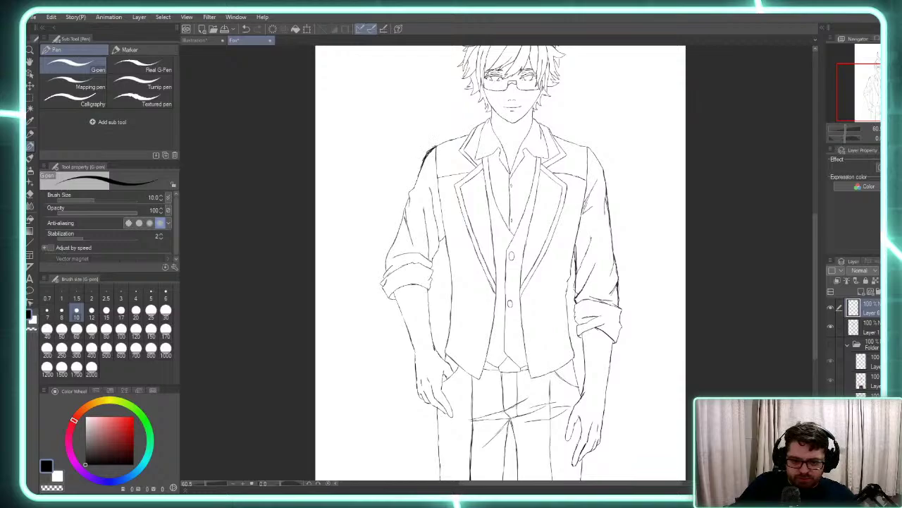
Trace the page's left-hand sleeve in black from the shoulder to the cuff, plus its inner edge near the elbow
left_click_drag(432, 148, 404, 212)
left_click_drag(417, 179, 384, 275)
mouse_move(432, 261)
left_mouse_down()
mouse_move(430, 271)
mouse_move(441, 242)
left_mouse_up()
key("ctrl+z")
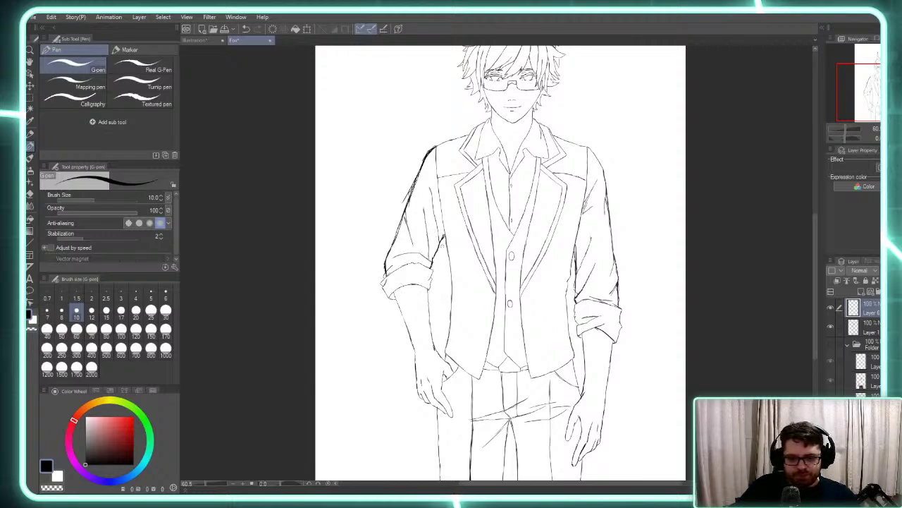
Paint over the fold lines inside both sleeves in white and restore black as the drawing colour
key("x")
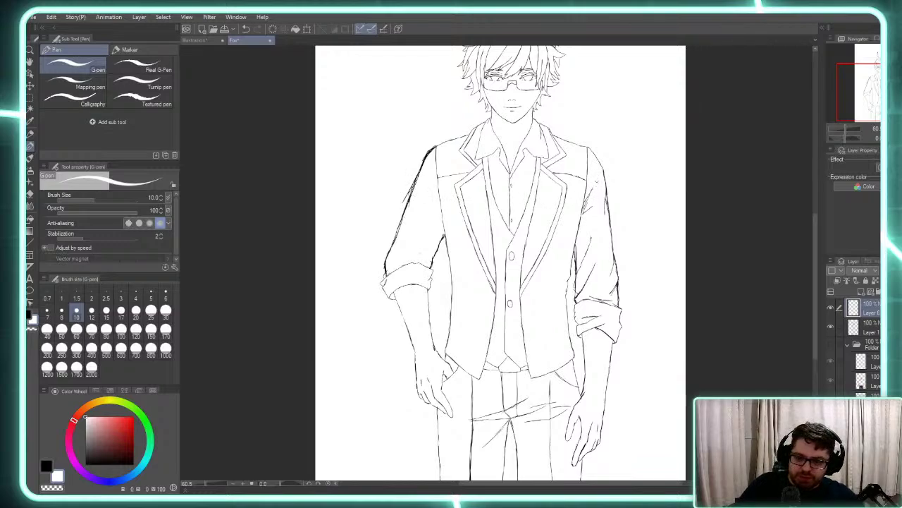
left_click_drag(591, 203, 585, 210)
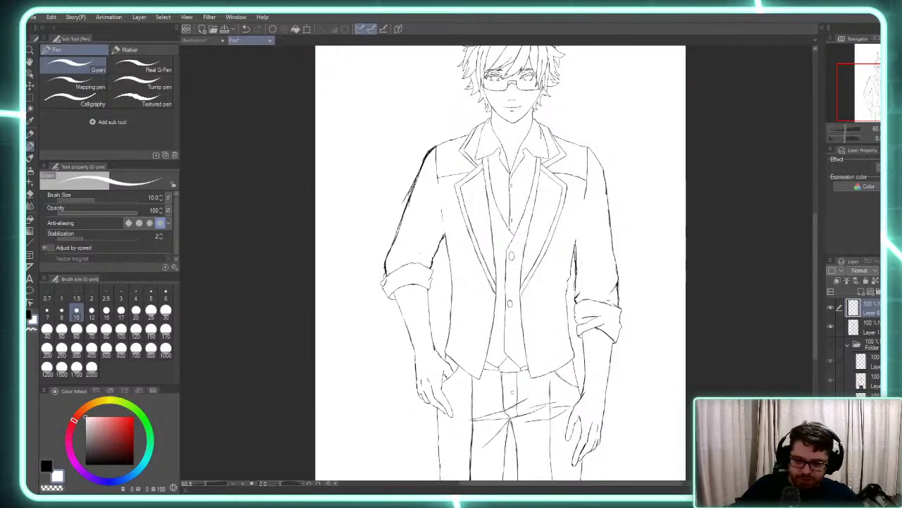
key("p")
key("p")
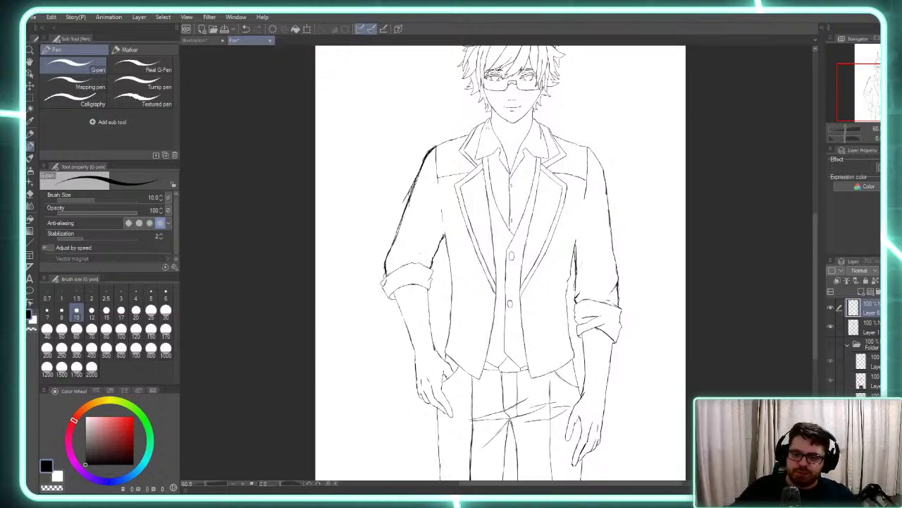
Examine the whole character and its simplified sleeves at several zoom levels
scroll(507, 261, "down", 3)
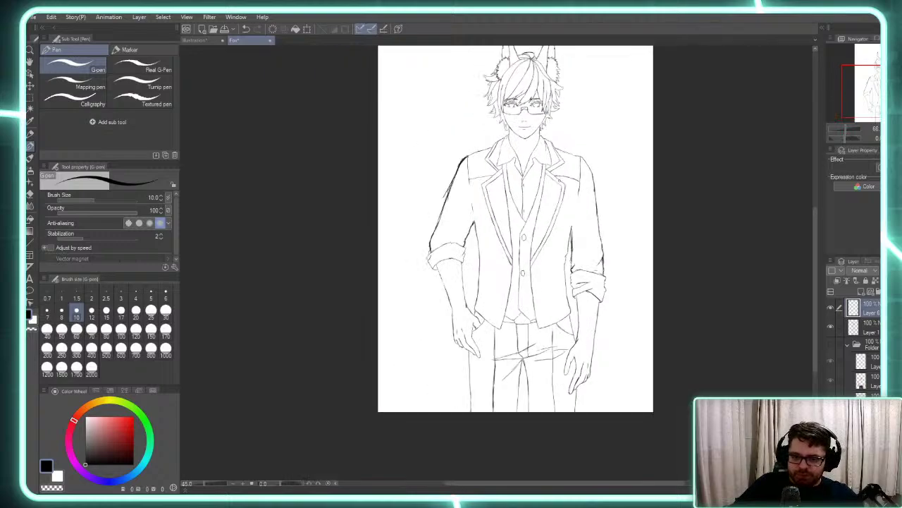
scroll(507, 261, "up", 1)
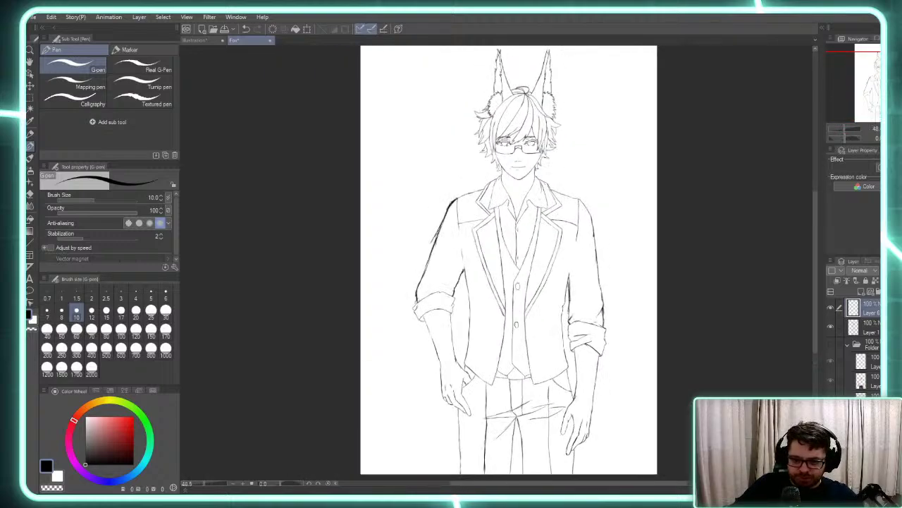
scroll(552, 177, "up", 2)
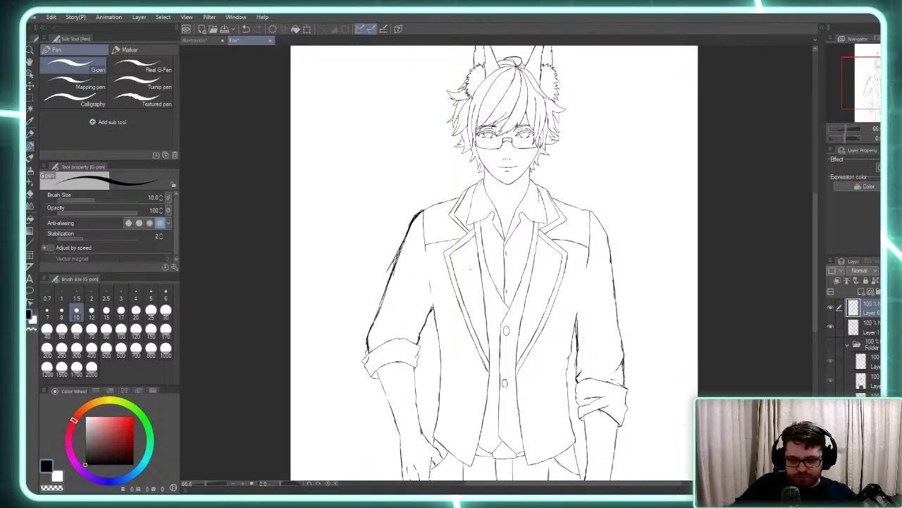
scroll(469, 266, "down", 2)
scroll(469, 266, "up", 2)
scroll(469, 267, "down", 2)
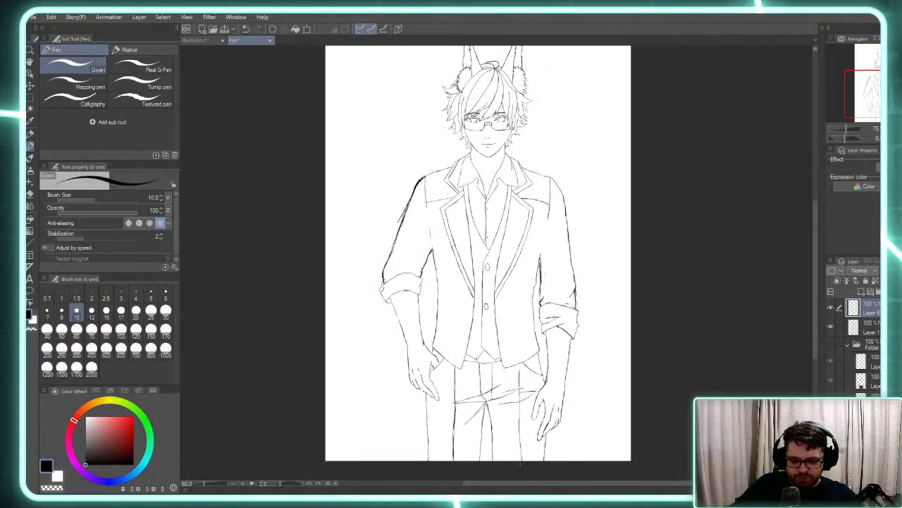
scroll(517, 413, "left", 5)
scroll(713, 357, "down", 3)
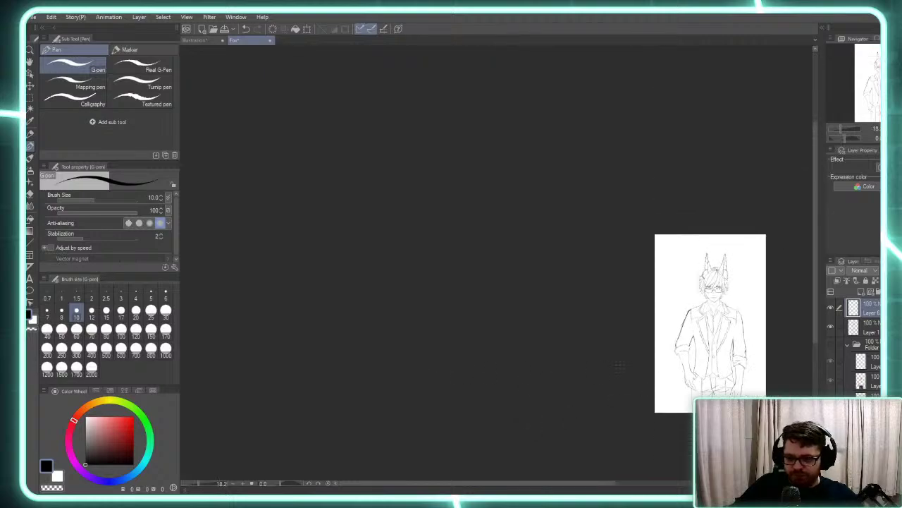
scroll(713, 356, "up", 3)
scroll(676, 282, "up", 2)
scroll(677, 282, "down", 2)
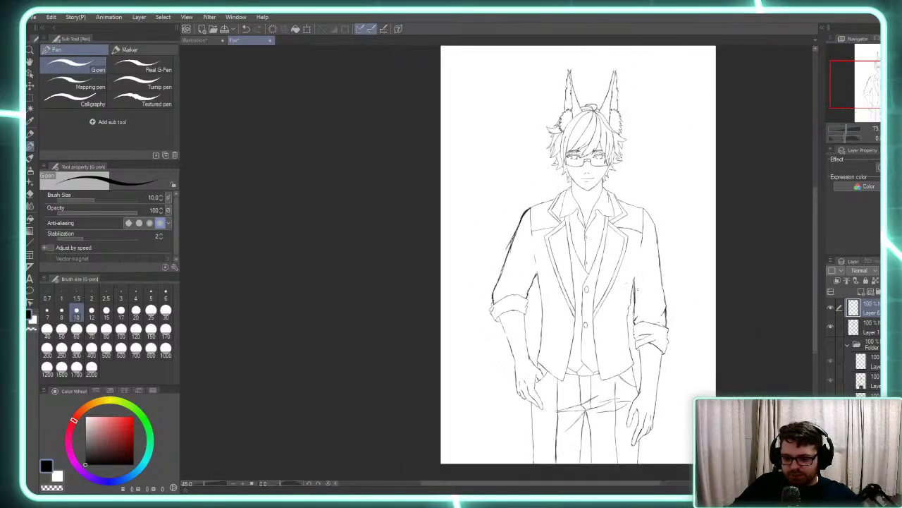
scroll(676, 282, "up", 2)
scroll(544, 185, "up", 4)
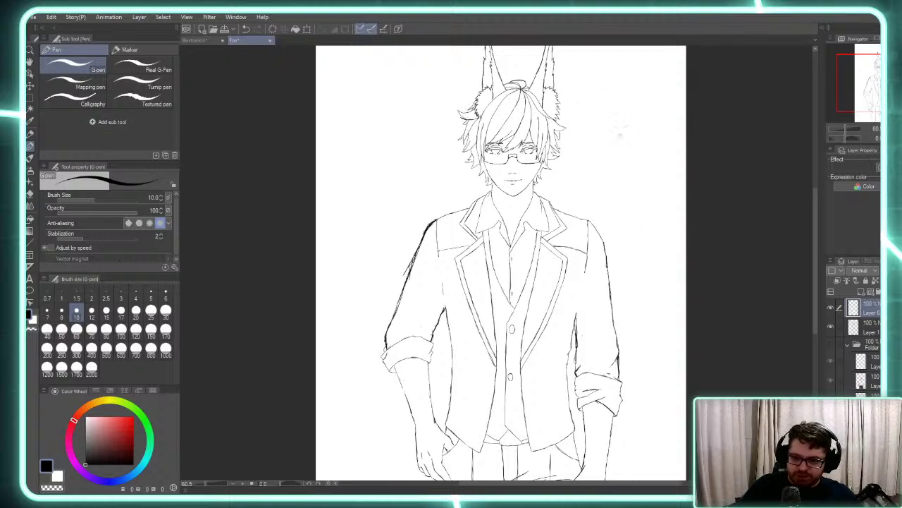
Sketch a small shirt in the blank area beside the character's head and erase it
mouse_move(626, 126)
left_mouse_down()
mouse_move(613, 152)
mouse_move(627, 145)
mouse_move(630, 165)
mouse_move(640, 161)
mouse_move(637, 127)
mouse_move(650, 163)
mouse_move(655, 127)
mouse_move(666, 145)
mouse_move(667, 121)
mouse_move(658, 127)
left_mouse_up()
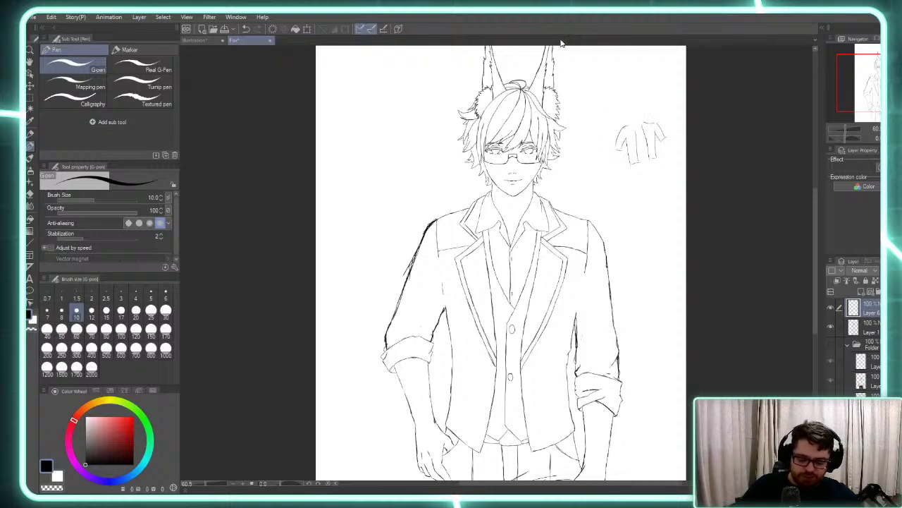
key("e")
mouse_move(627, 136)
left_mouse_down()
mouse_move(625, 125)
mouse_move(617, 158)
mouse_move(648, 143)
mouse_move(651, 155)
mouse_move(664, 135)
mouse_move(663, 149)
left_mouse_up()
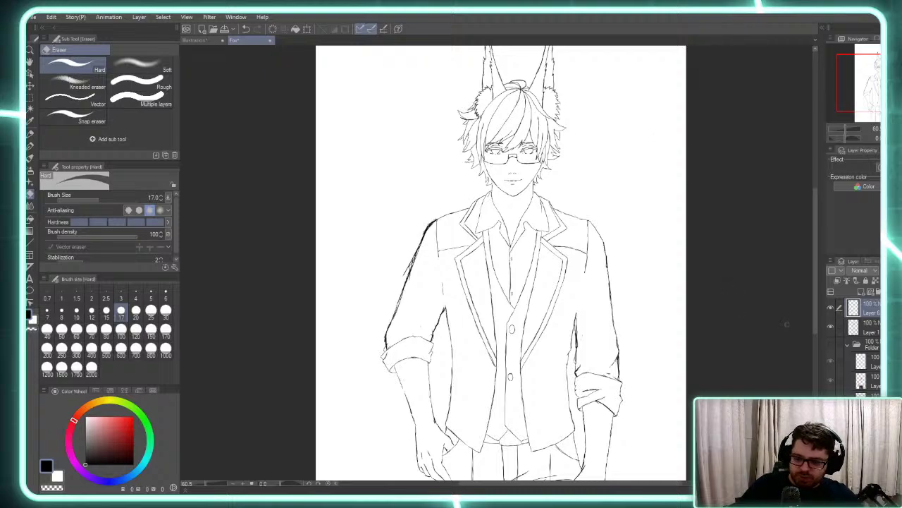
Check the drawing against its flat colours and paint over the jacket's horizontal shoulder seams in white
left_click(829, 345)
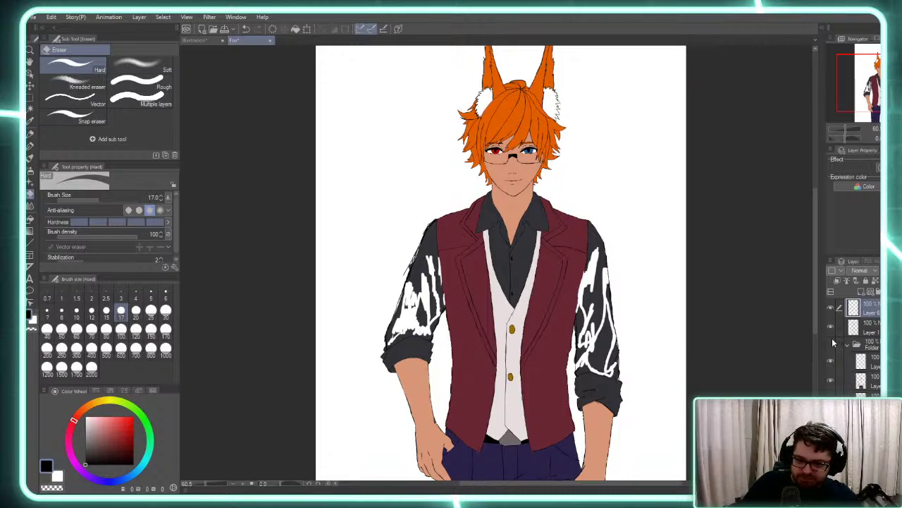
left_click(831, 345)
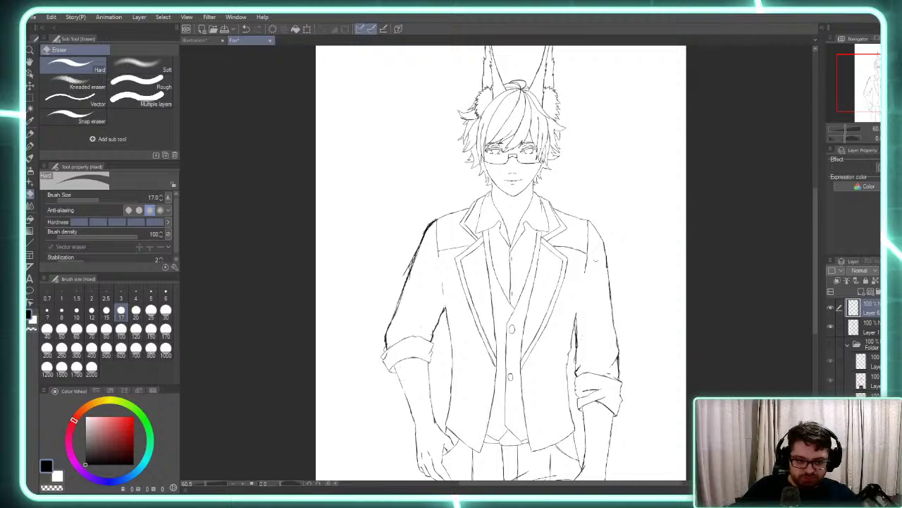
key("p")
key("x")
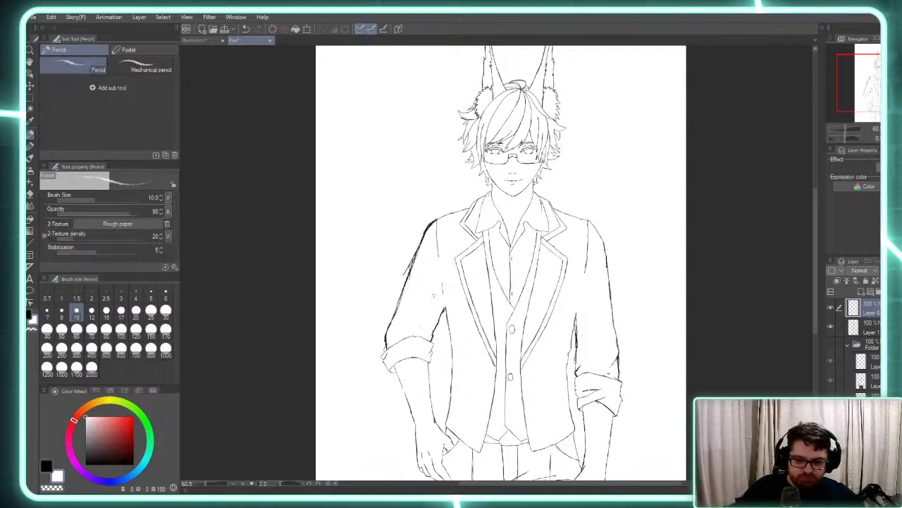
Draw the jacket's armhole seam on the page's left side with black G-pen strokes from the shoulder towards the armpit
key("x")
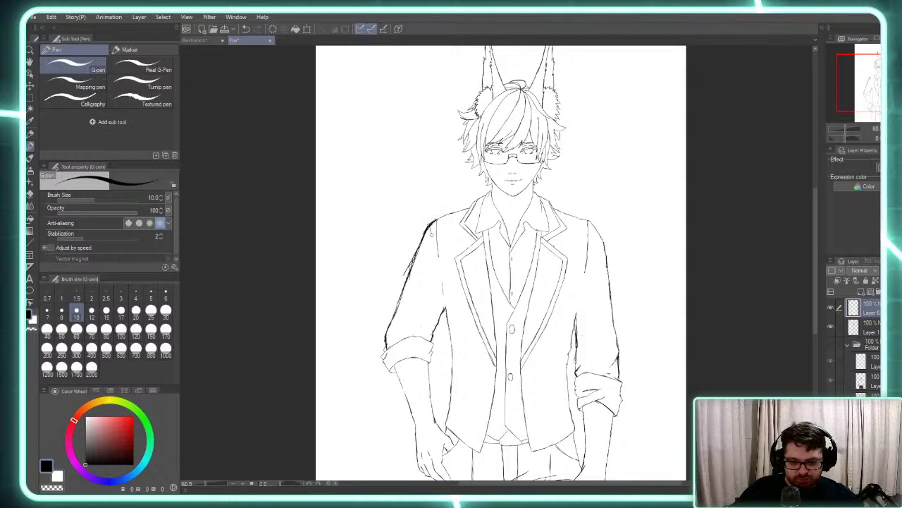
left_click_drag(431, 235, 438, 277)
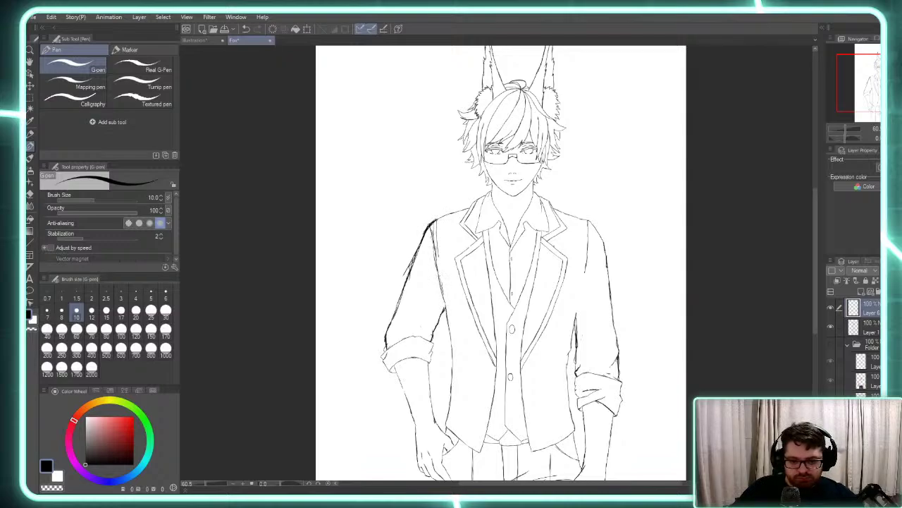
left_click_drag(432, 224, 437, 281)
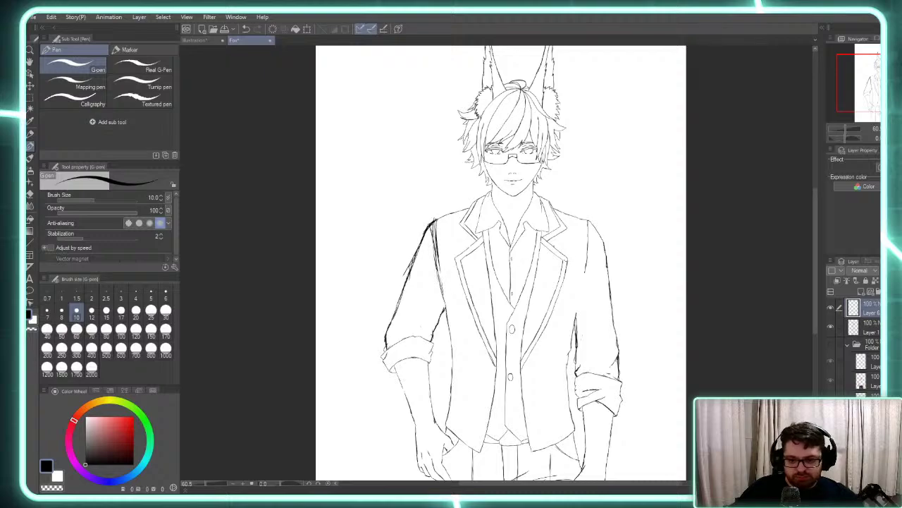
Draw the matching armhole seam on the page's right side with overlapping black strokes from shoulder to armpit
left_click_drag(589, 223, 581, 308)
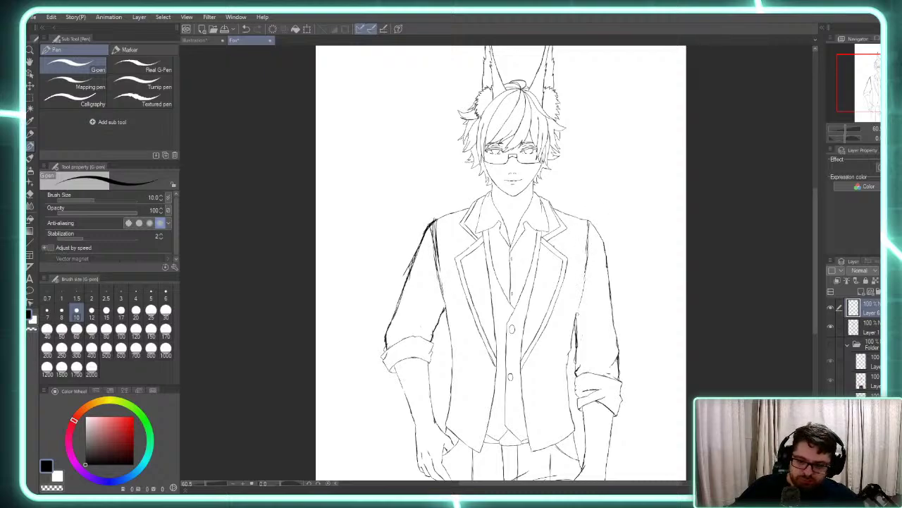
left_click_drag(588, 258, 578, 310)
left_click_drag(590, 237, 586, 265)
left_click_drag(585, 268, 582, 289)
mouse_move(588, 227)
left_mouse_down()
mouse_move(584, 271)
mouse_move(585, 258)
left_mouse_up()
Erase the lower end of the armhole seam on the page's right side and paint over its doubled strokes in white
key("e")
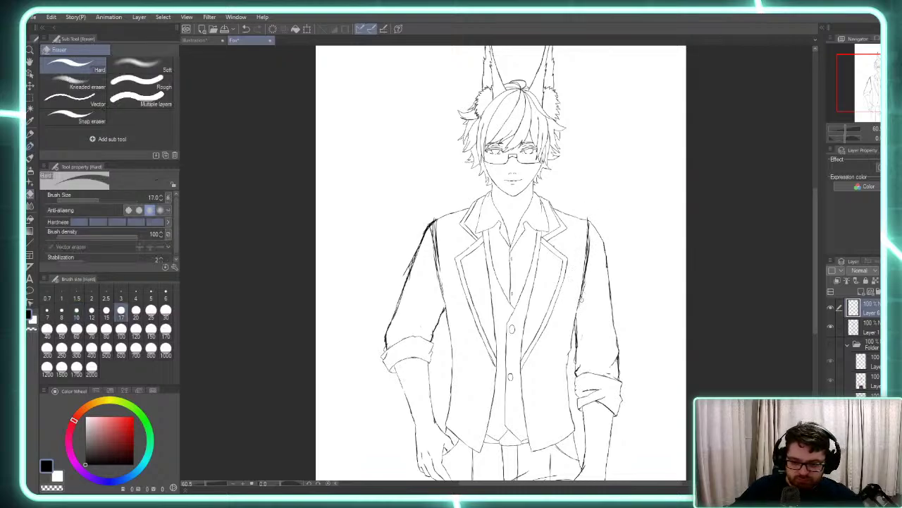
mouse_move(576, 314)
left_mouse_down()
mouse_move(582, 278)
mouse_move(578, 306)
mouse_move(585, 276)
mouse_move(579, 303)
left_mouse_up()
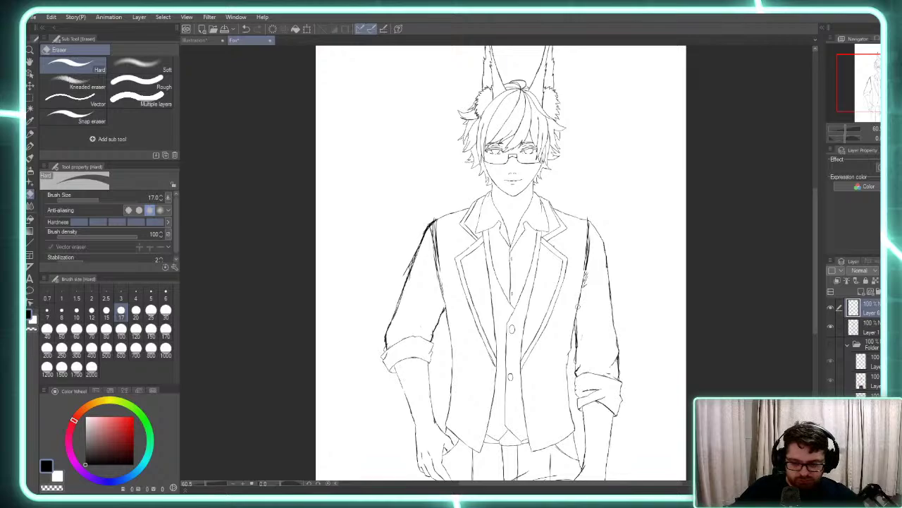
key("p")
key("x")
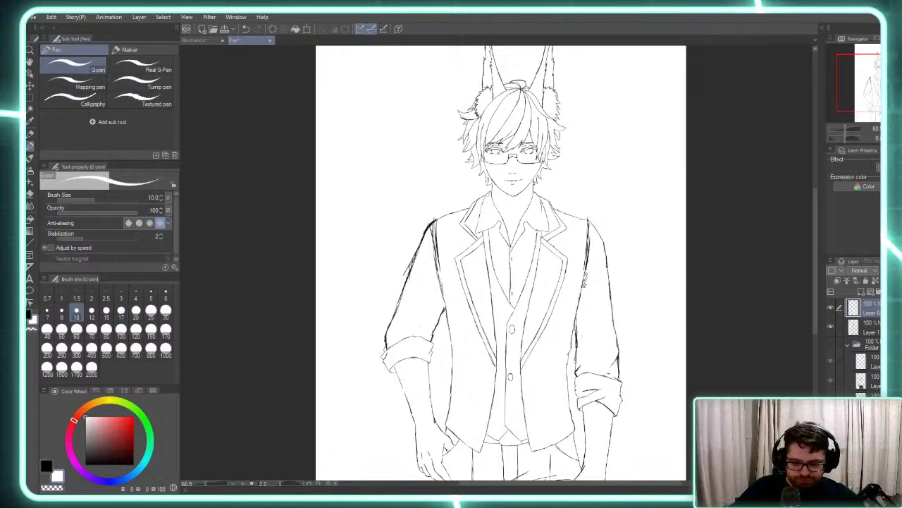
left_click_drag(585, 285, 589, 224)
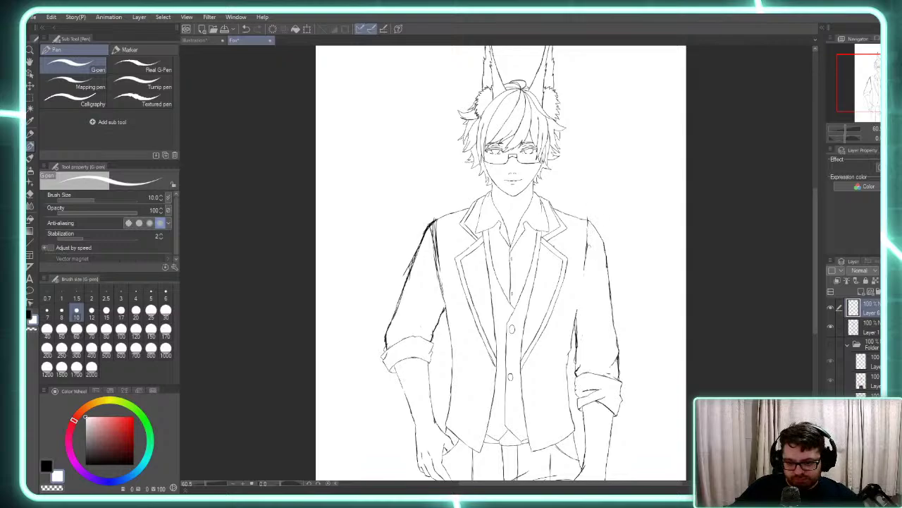
Clean up the armpit end of the page-right armhole seam and redraw it with a short black G-pen stroke
key("e")
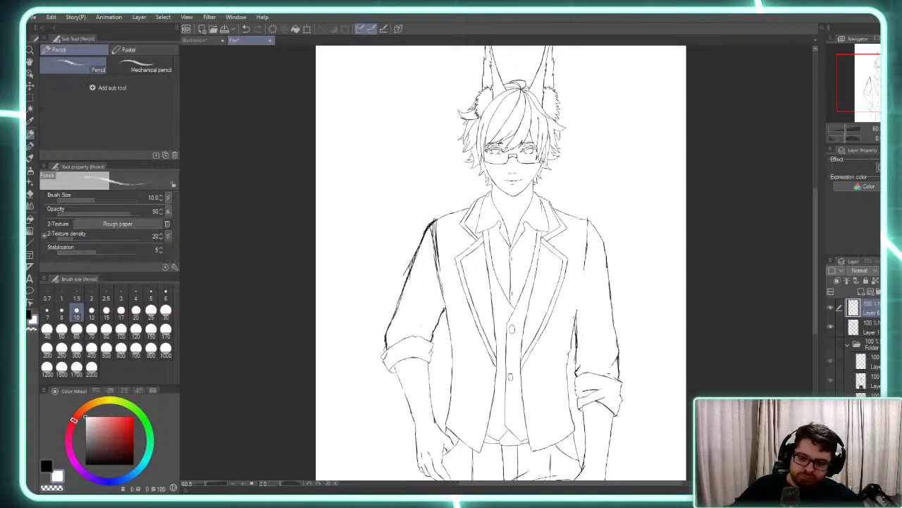
left_click_drag(577, 318, 576, 311)
key("p")
key("x")
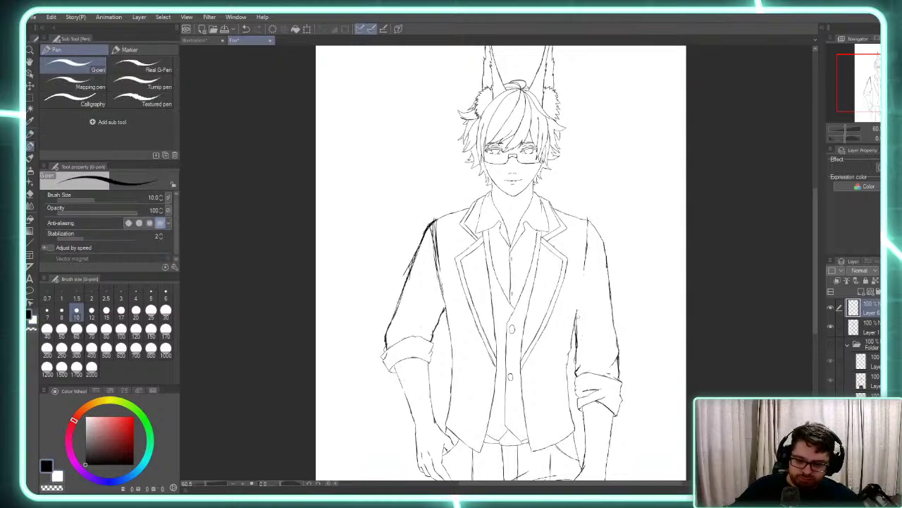
left_click_drag(577, 314, 579, 301)
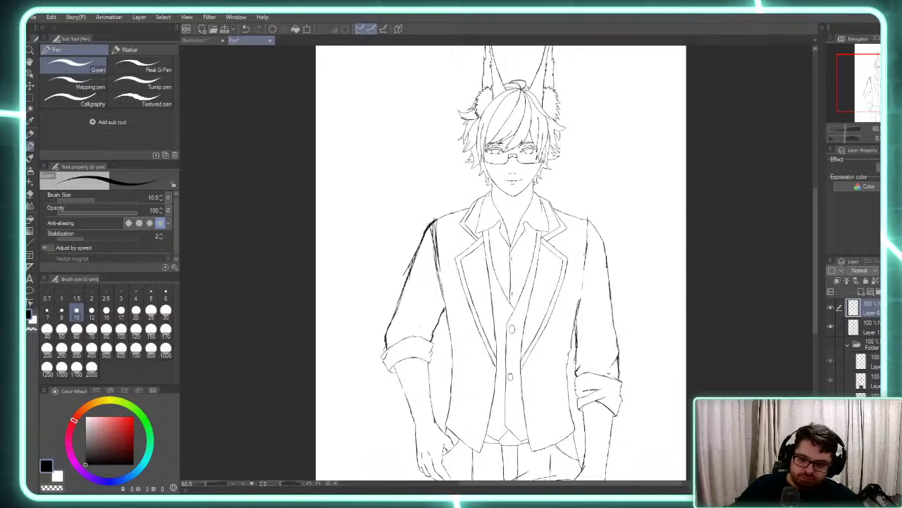
Paint over the doubled armhole seam on the page's left side in white and restate its shoulder and armpit ends in black
key("x")
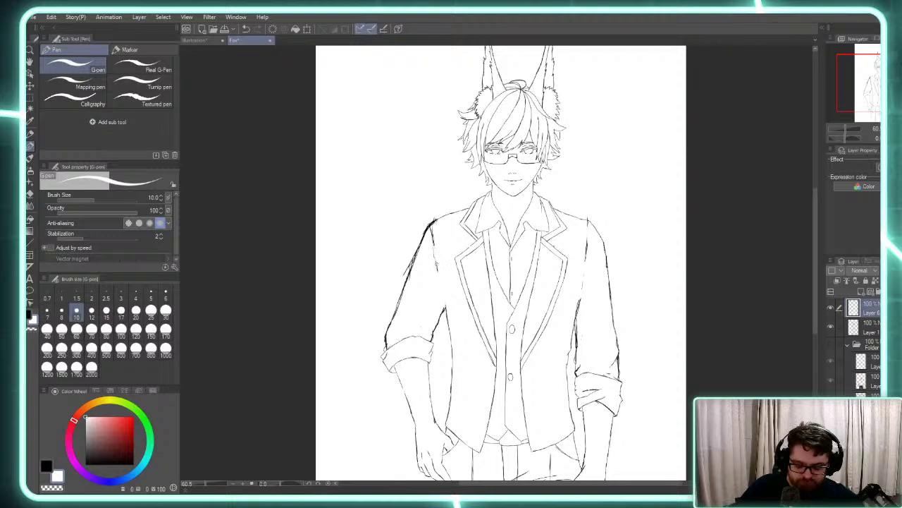
key("x")
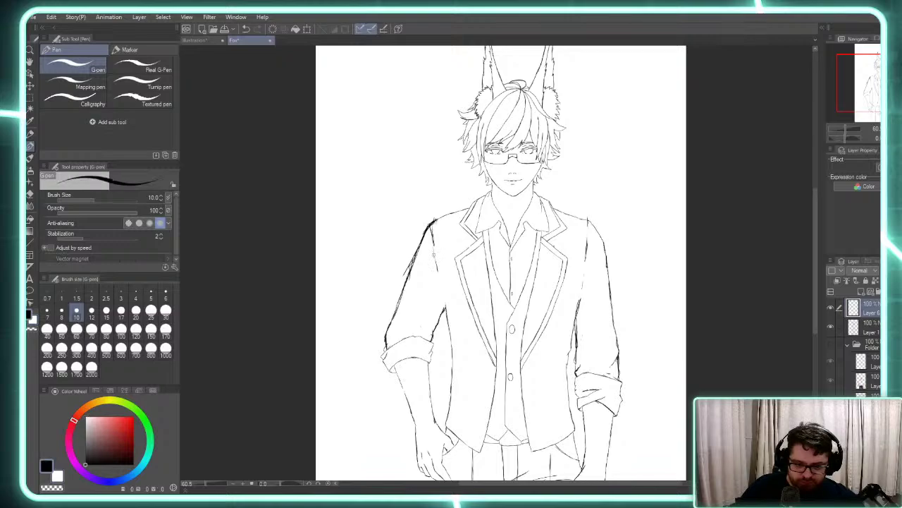
left_click_drag(432, 222, 437, 259)
left_click_drag(447, 306, 443, 296)
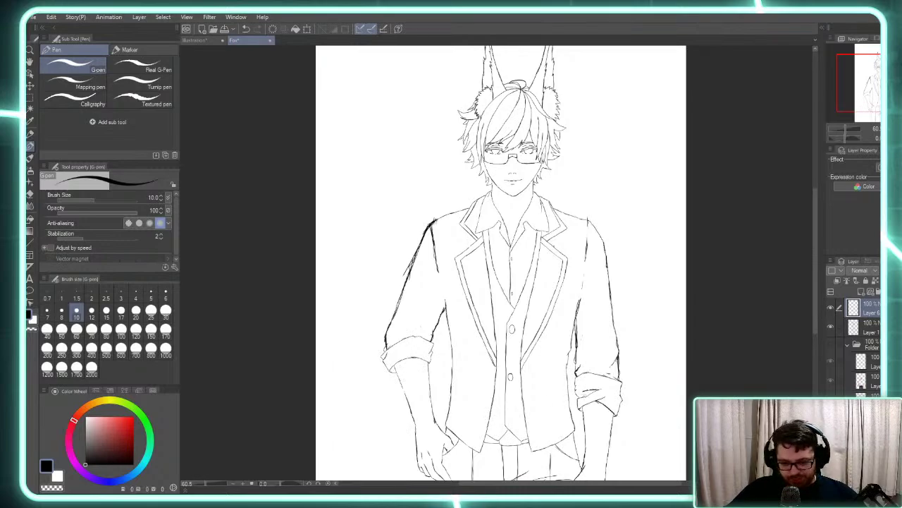
Draw a slanted flap pocket in black on the jacket's lower front, beside the rolled cuff on the page's right side
key("x")
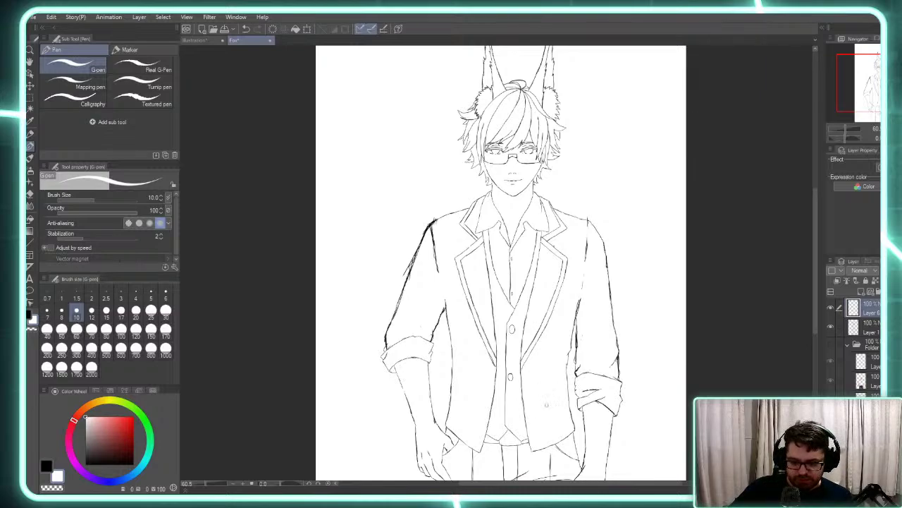
key("x")
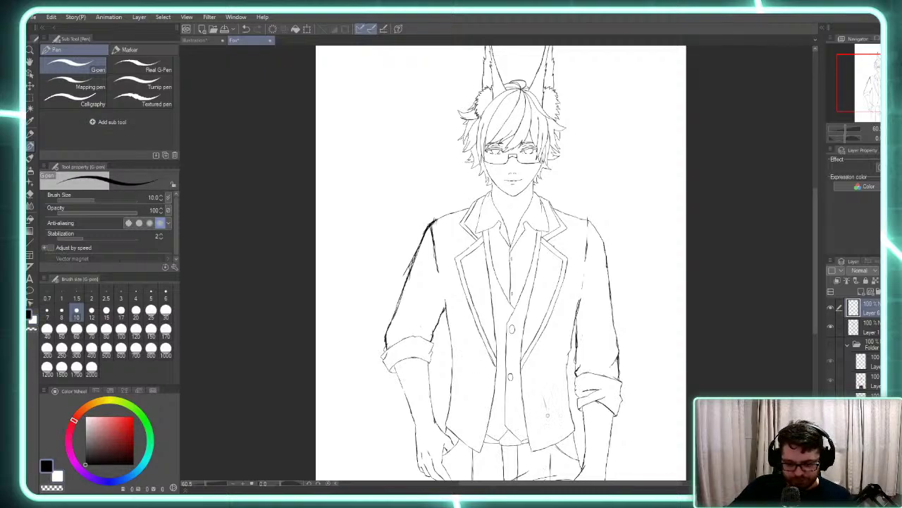
mouse_move(545, 405)
left_mouse_down()
mouse_move(550, 423)
mouse_move(571, 418)
mouse_move(560, 387)
left_mouse_up()
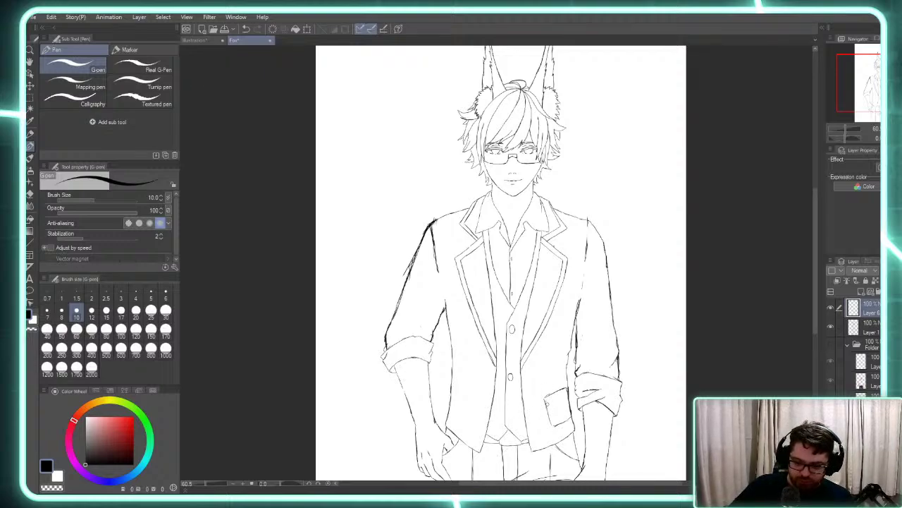
mouse_move(549, 405)
left_mouse_down()
mouse_move(568, 396)
mouse_move(547, 395)
mouse_move(543, 405)
mouse_move(553, 423)
mouse_move(573, 416)
left_mouse_up()
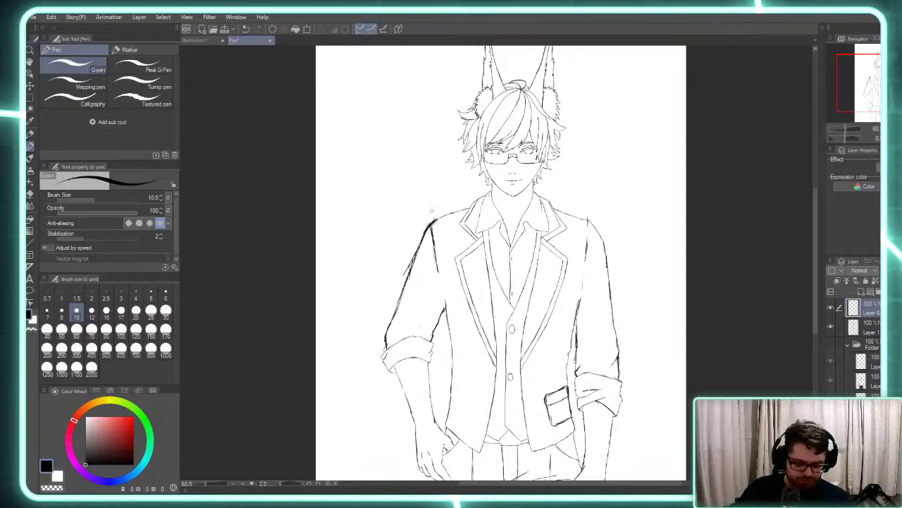
Paint over the vest's neckline, buttons, front edge and pointed hem in white between the jacket lapels
key("x")
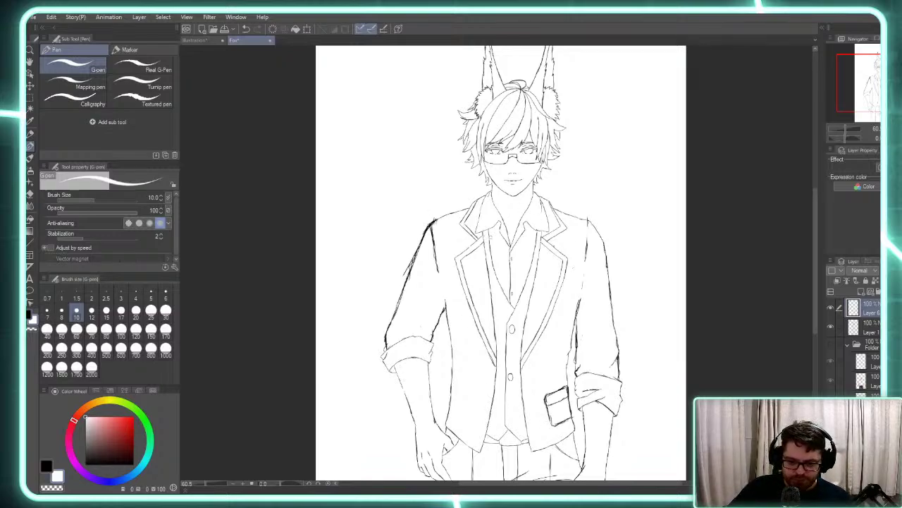
mouse_move(488, 231)
left_mouse_down()
mouse_move(509, 308)
mouse_move(525, 284)
mouse_move(536, 233)
left_mouse_up()
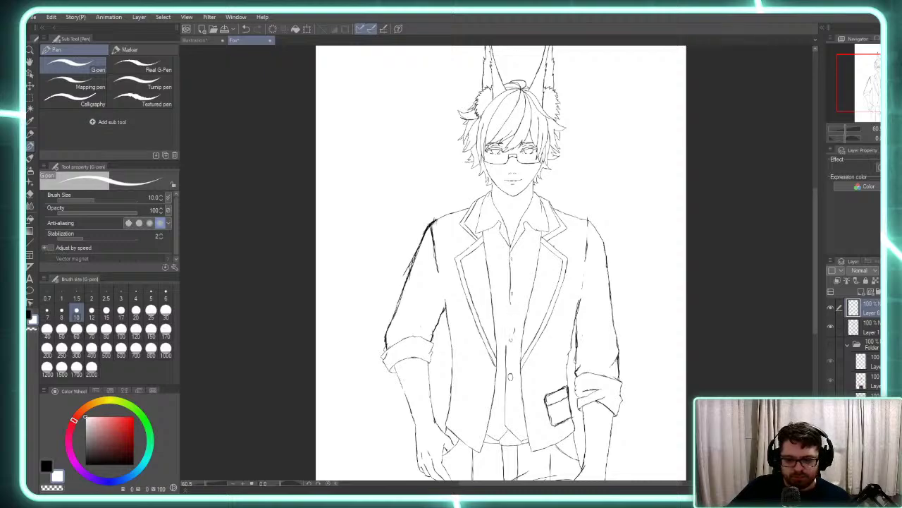
mouse_move(507, 364)
left_mouse_down()
mouse_move(506, 347)
mouse_move(506, 427)
left_mouse_up()
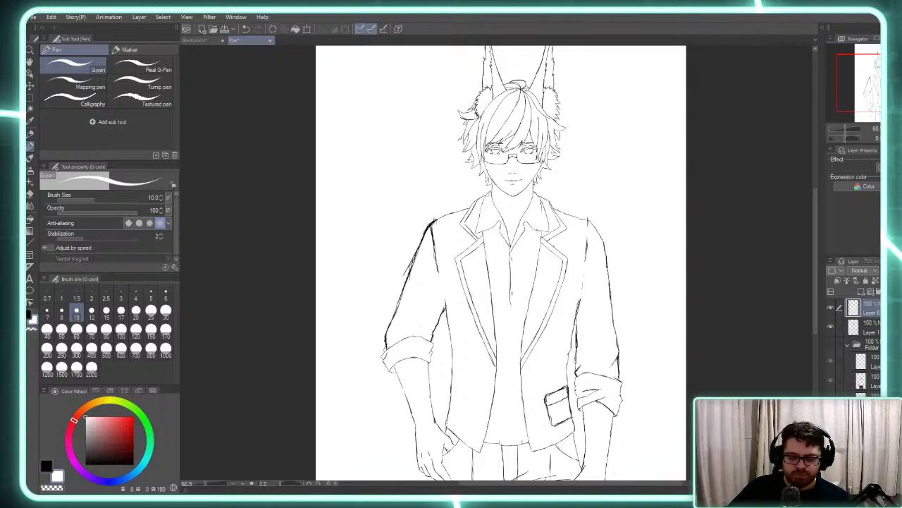
Extend the shirt's front opening line down to the waist in black and add small buttons along it
key("p")
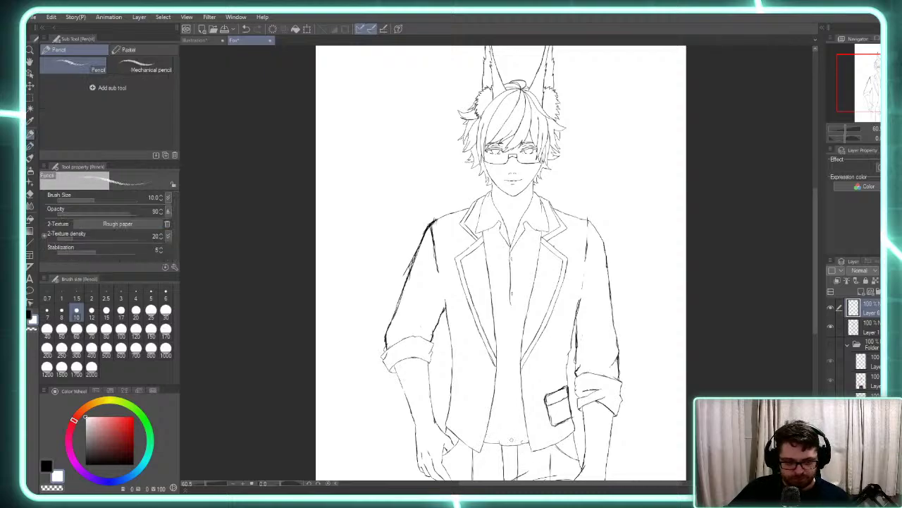
key("p")
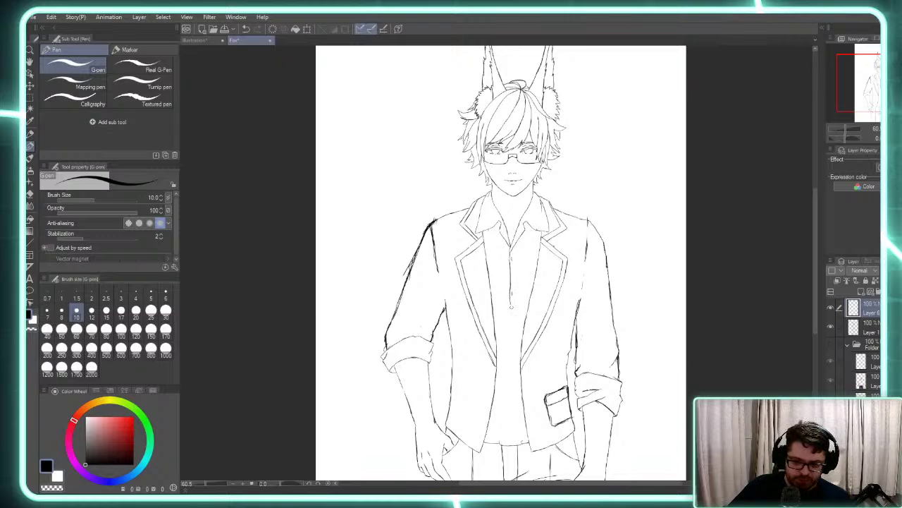
left_click_drag(510, 305, 509, 427)
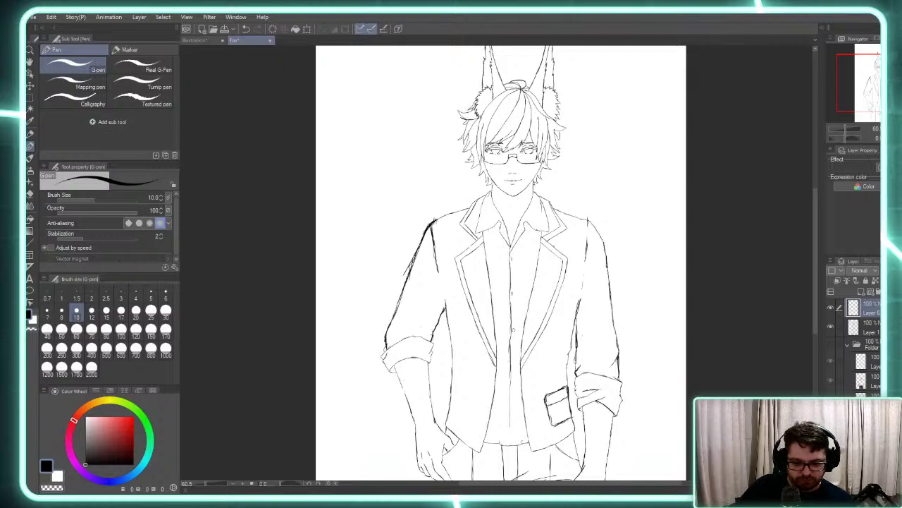
left_click_drag(514, 328, 513, 331)
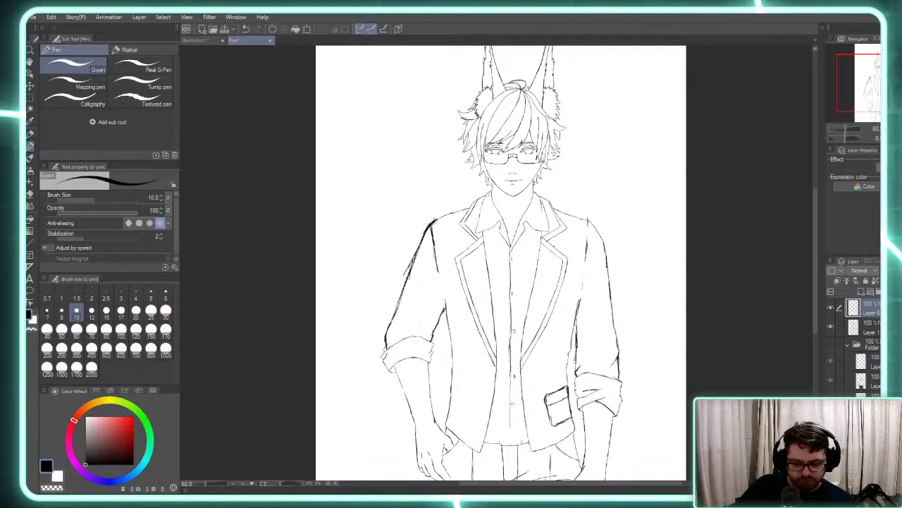
left_click_drag(513, 413, 513, 416)
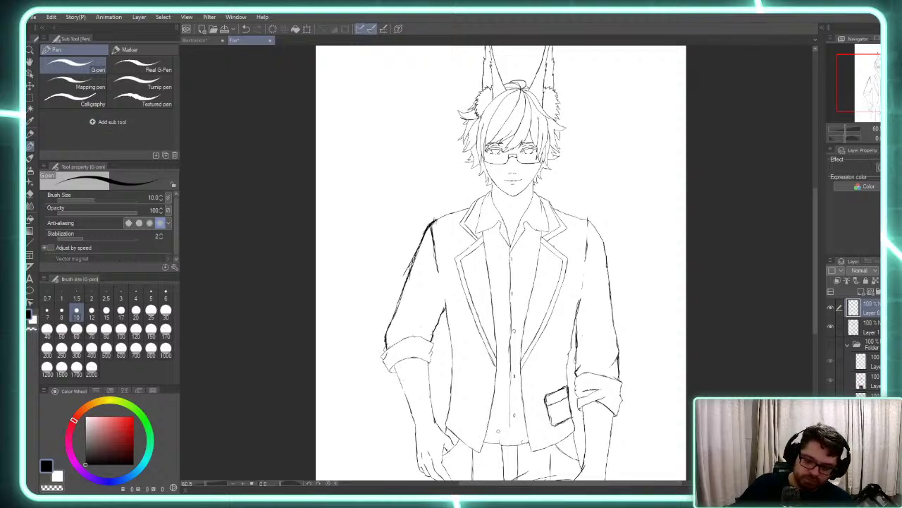
Draw a belt with a rectangular buckle at the waist and sketch the shirt's edge bunching over it in black
mouse_move(499, 432)
left_mouse_down()
mouse_move(523, 428)
mouse_move(522, 444)
mouse_move(499, 431)
left_mouse_up()
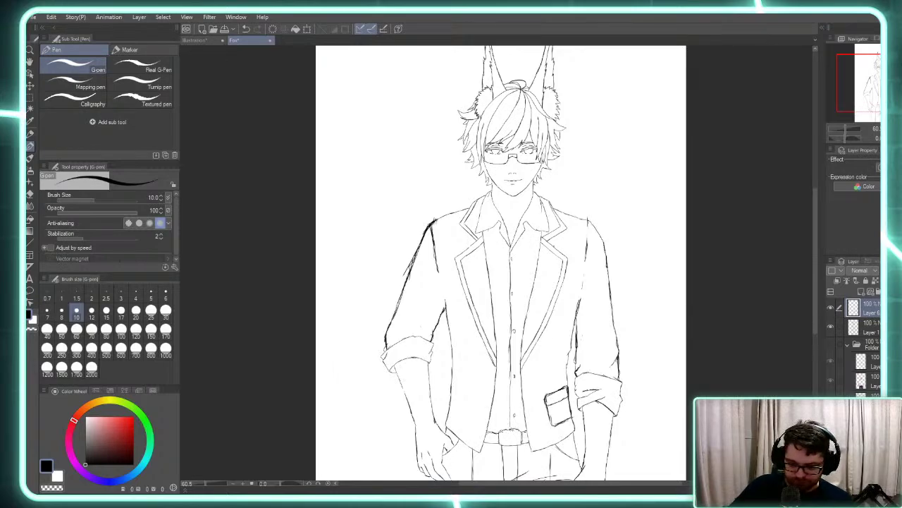
mouse_move(522, 429)
left_mouse_down()
mouse_move(535, 452)
mouse_move(518, 433)
left_mouse_up()
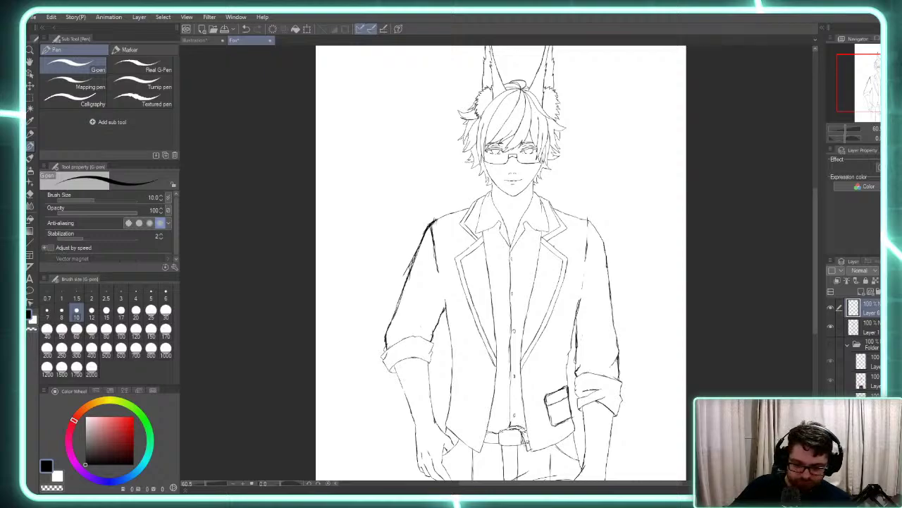
key("e")
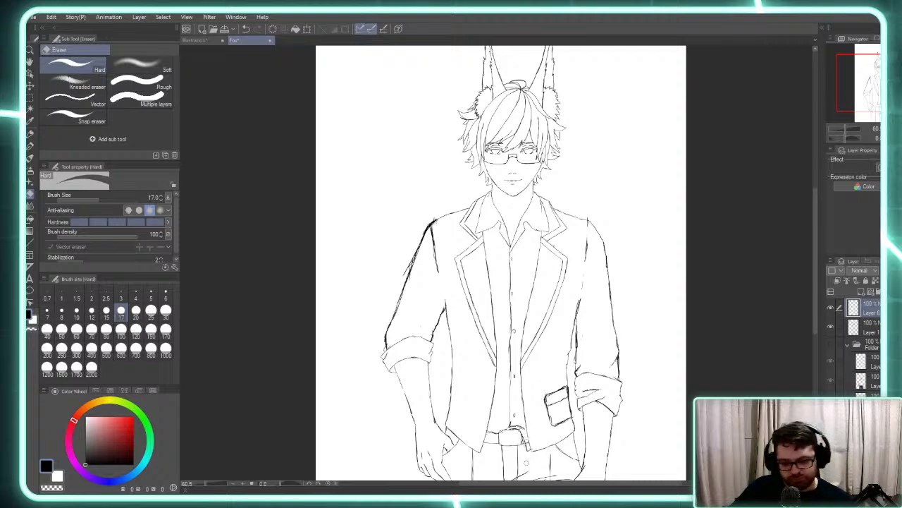
key("p")
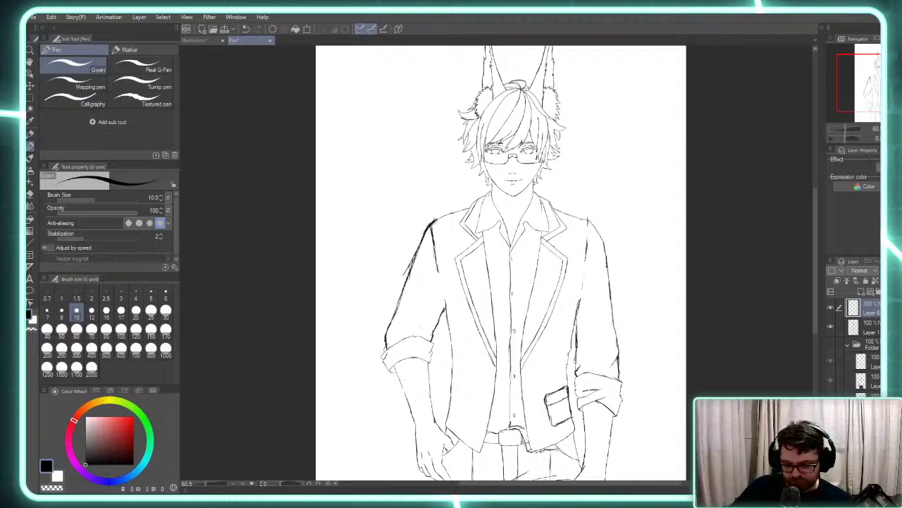
Draw a black hem line below the pocket from the jacket's front corner to the hip, and tidy the waist area in white
left_click_drag(558, 449, 578, 442)
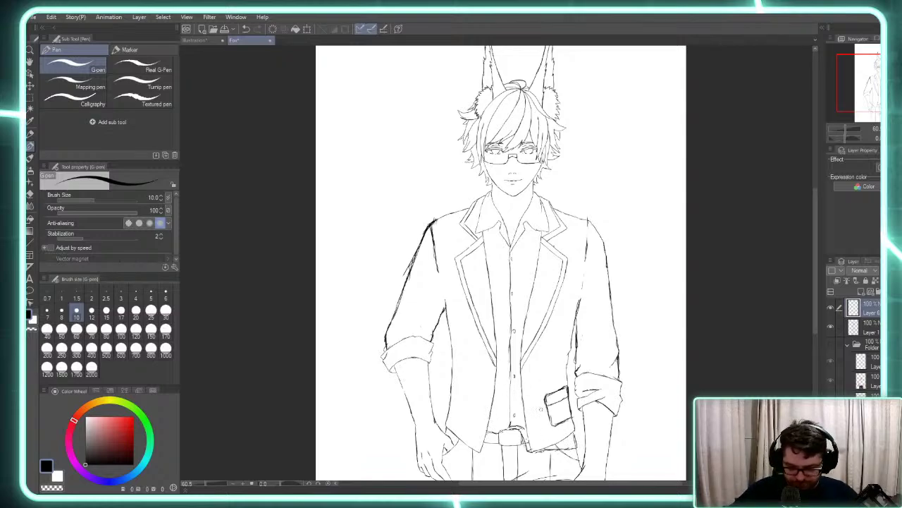
key("x")
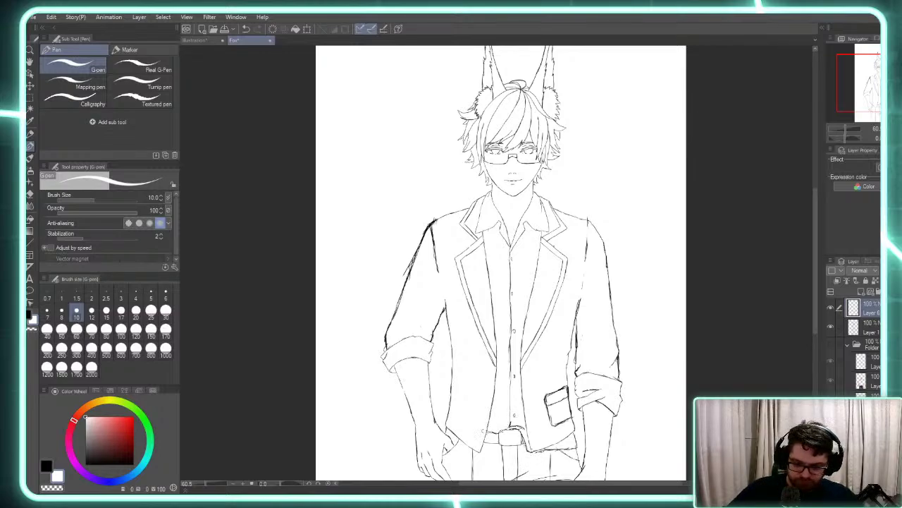
key("p")
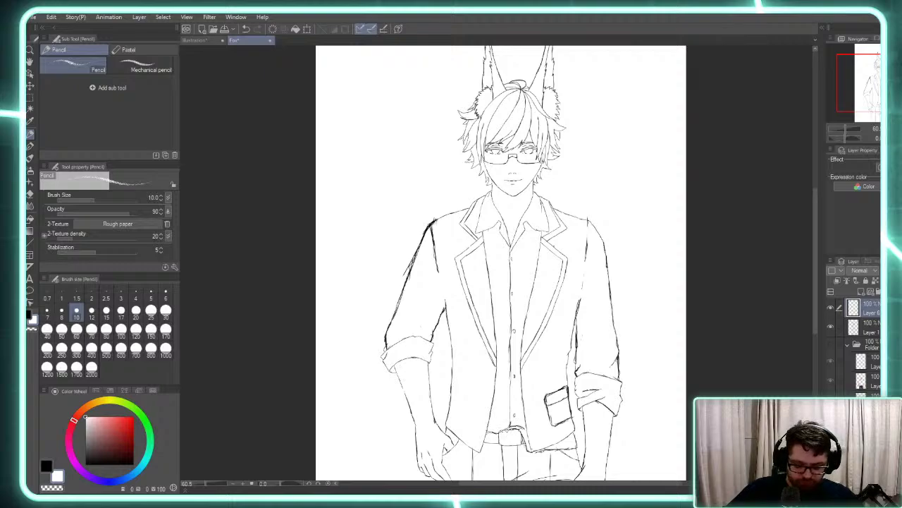
key("x")
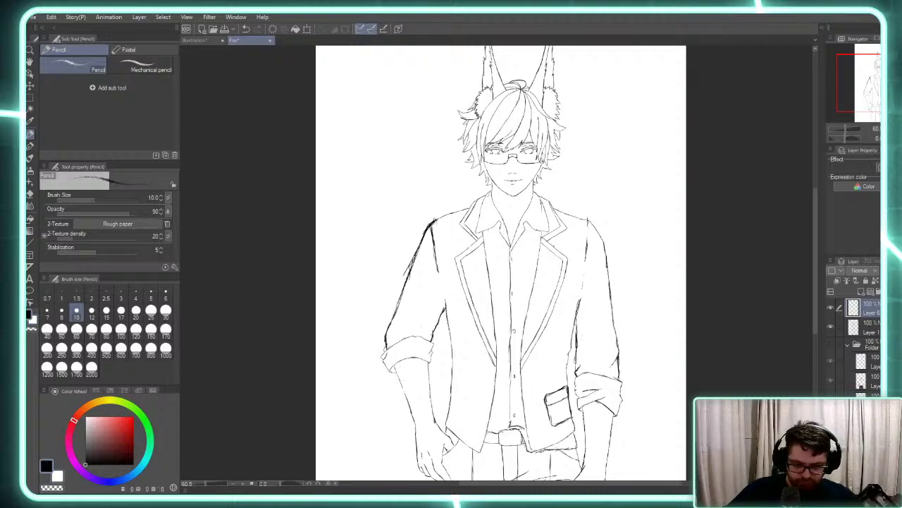
key("p")
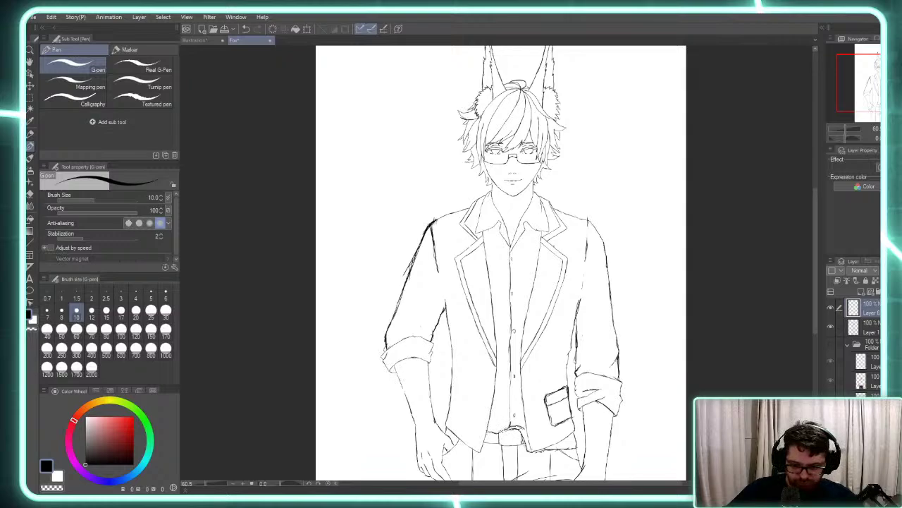
Darken the shirt hem draping over the belt buckle towards the jacket's front edge with overlapping black strokes
left_click_drag(507, 422, 509, 430)
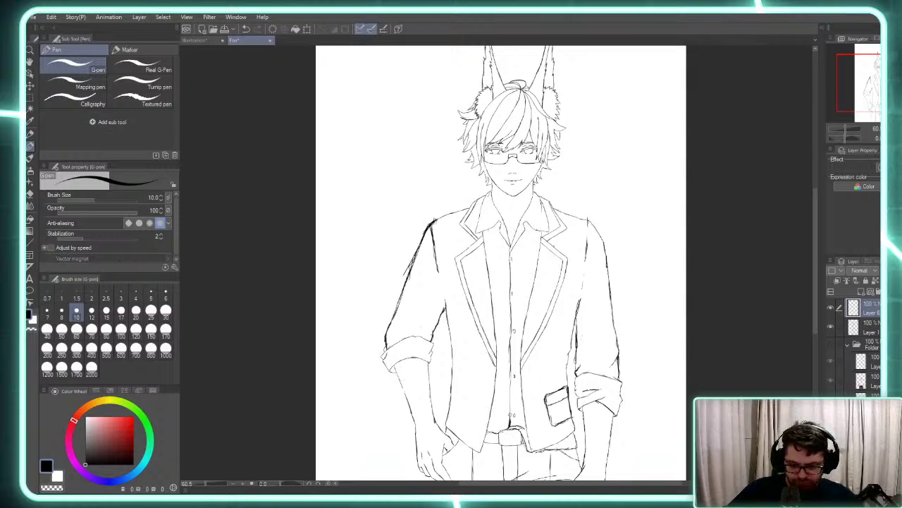
key("ctrl+z")
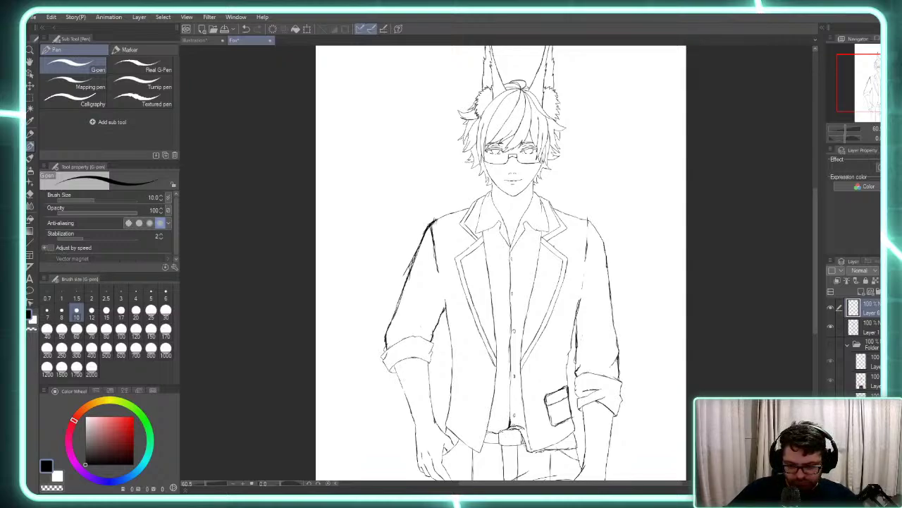
mouse_move(514, 429)
left_mouse_down()
mouse_move(527, 453)
mouse_move(539, 451)
mouse_move(524, 435)
left_mouse_up()
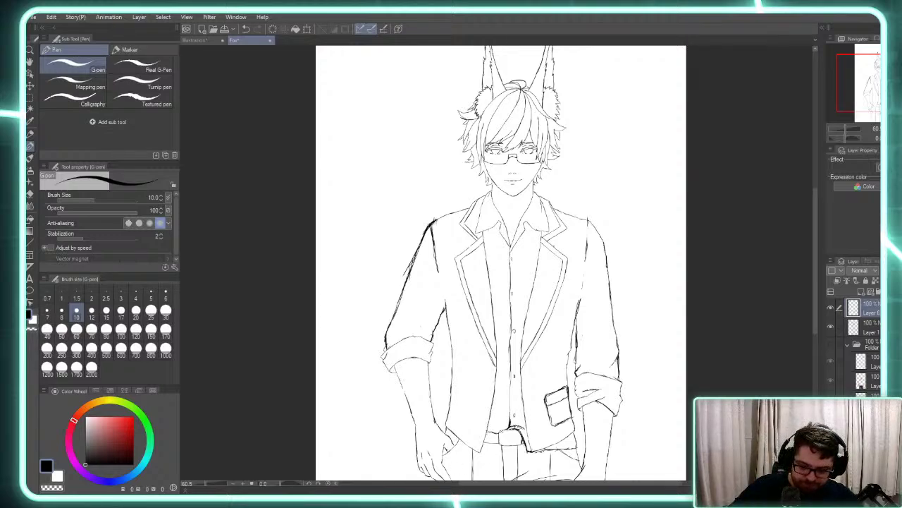
left_click_drag(518, 425, 529, 430)
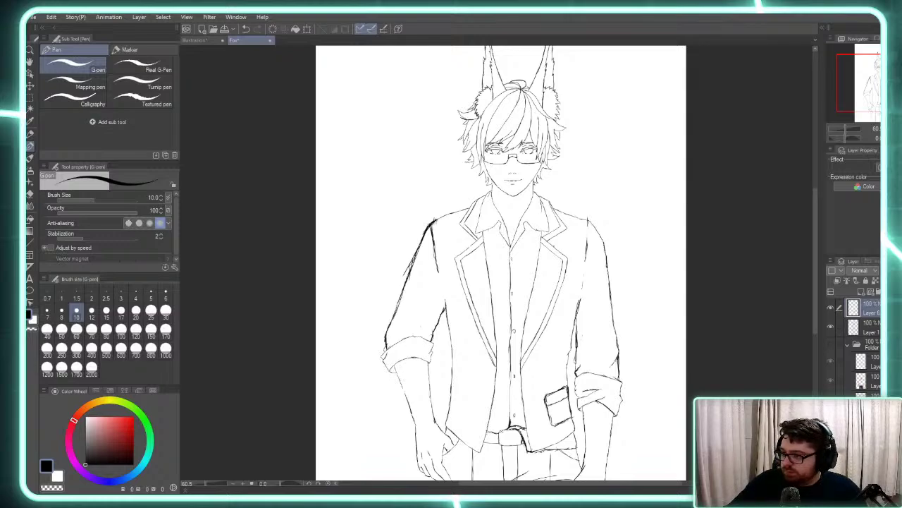
Switch to the browser to examine the white jacket on the character reference sheet, and return to the fox drawing
key("alt+Tab")
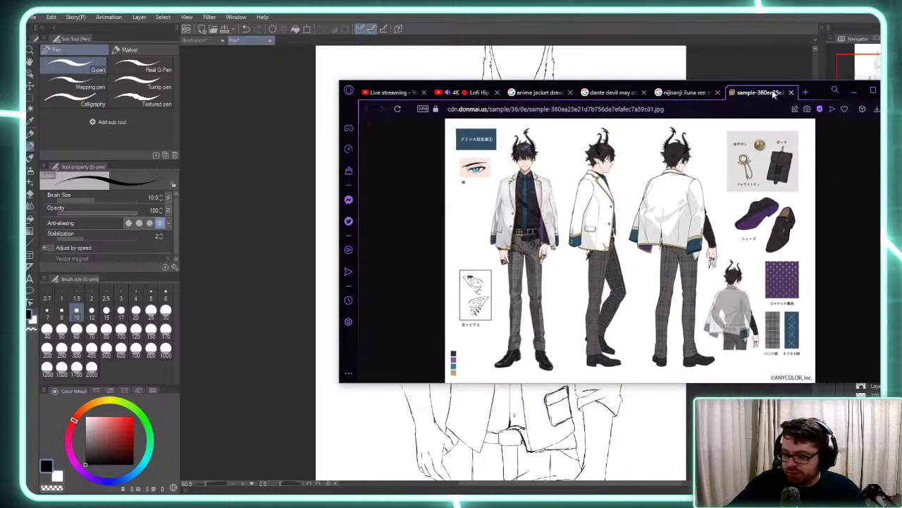
left_click_drag(772, 90, 666, 97)
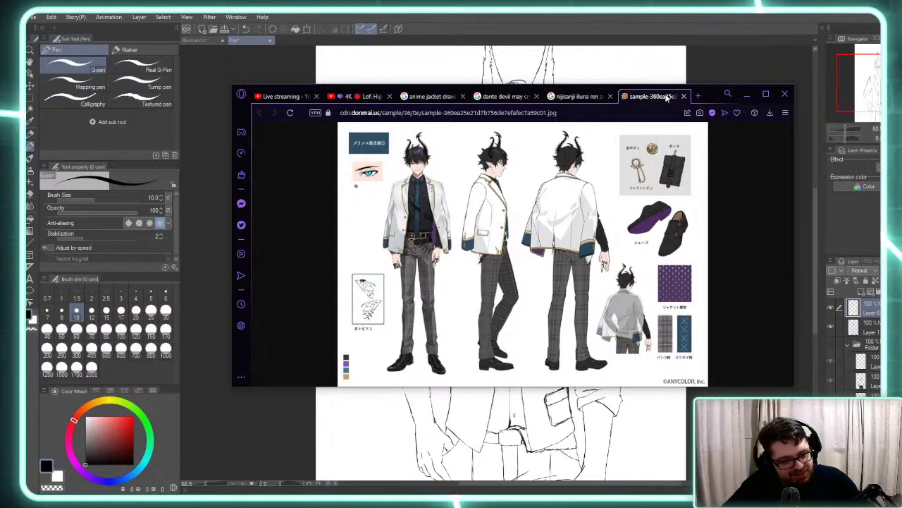
mouse_move(666, 97)
left_mouse_down()
mouse_move(778, 102)
mouse_move(800, 117)
mouse_move(659, 136)
mouse_move(790, 150)
mouse_move(733, 134)
mouse_move(743, 134)
left_mouse_up()
key("alt+Tab")
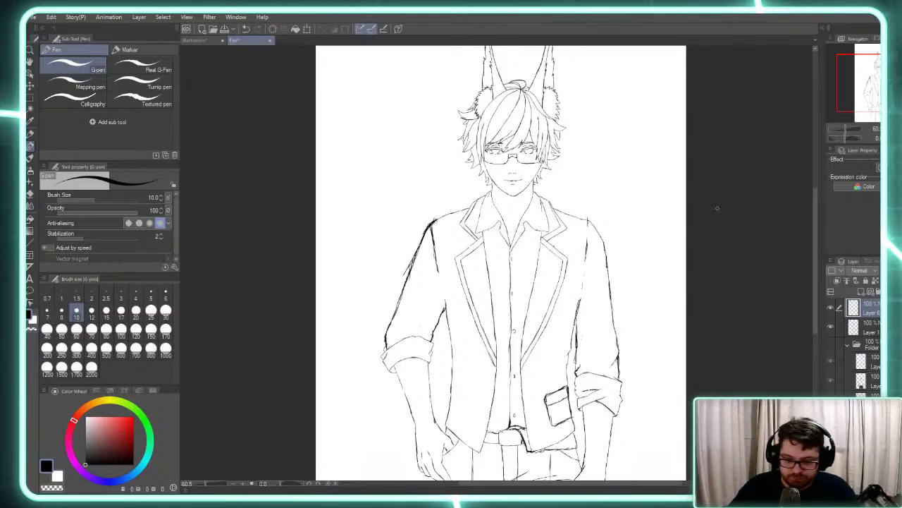
Draw a short black stroke across the end of the belt where it meets the jacket's front edge
key("ctrl+minus")
key("ctrl+minus")
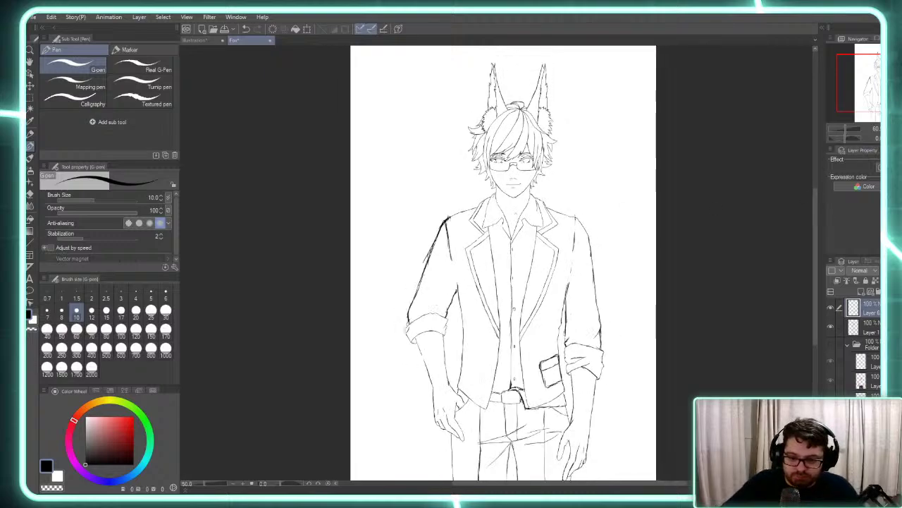
scroll(580, 279, "up", 2)
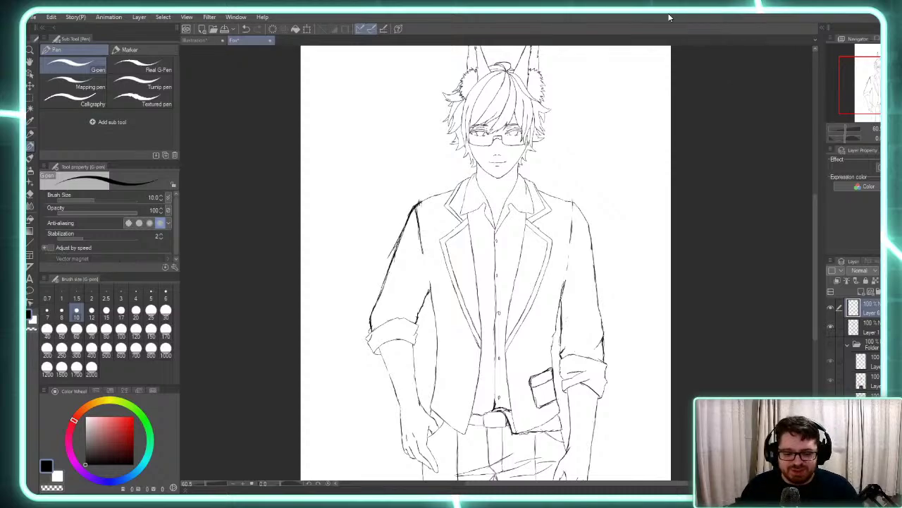
scroll(487, 261, "down", 3)
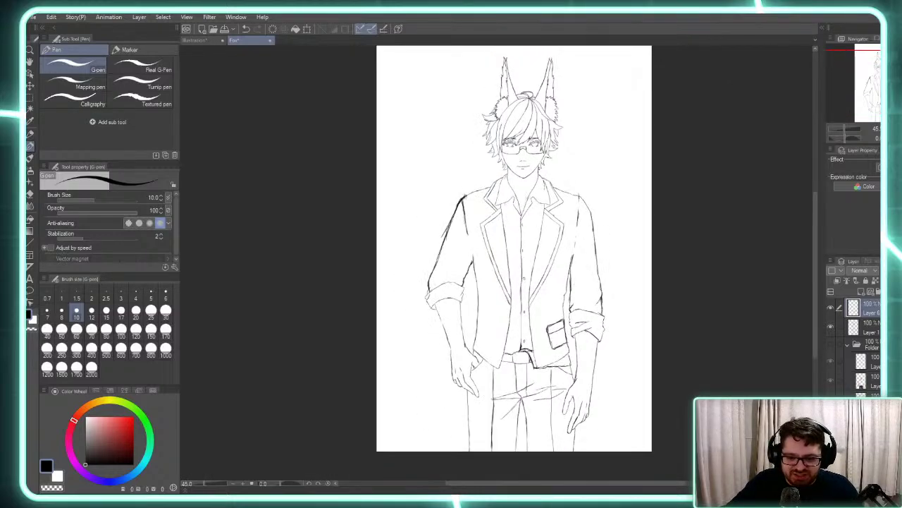
scroll(511, 260, "up", 1)
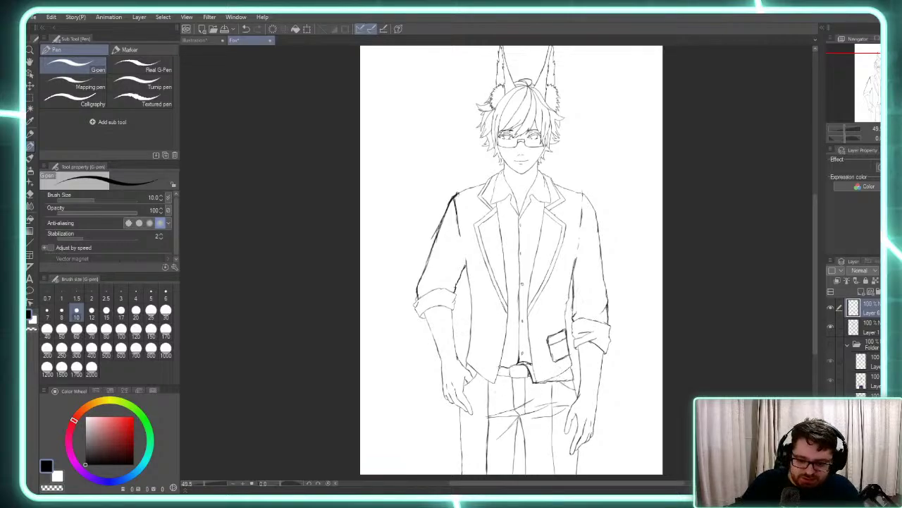
left_click_drag(497, 365, 501, 377)
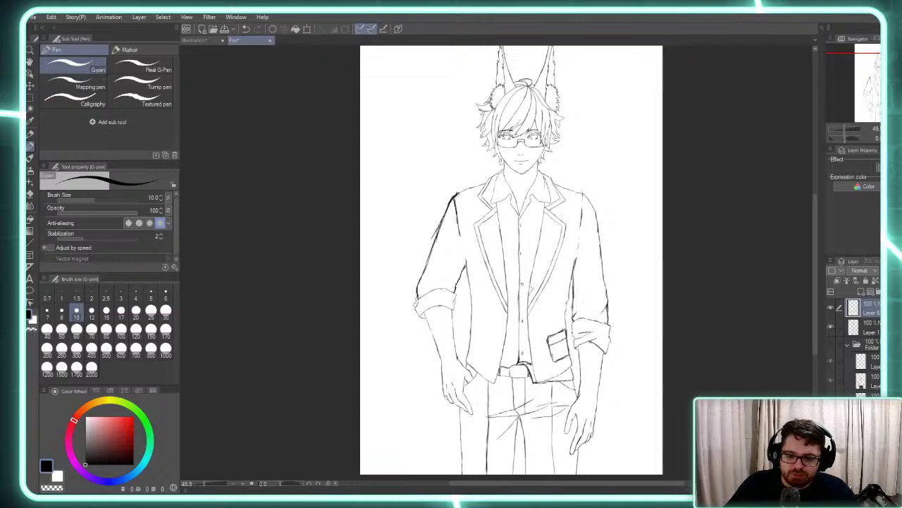
Redraw both jacket lapels with black strokes along their outer edges, their notches and the collar above
mouse_move(533, 292)
left_mouse_down()
mouse_move(565, 227)
mouse_move(529, 293)
mouse_move(562, 225)
mouse_move(558, 237)
left_mouse_up()
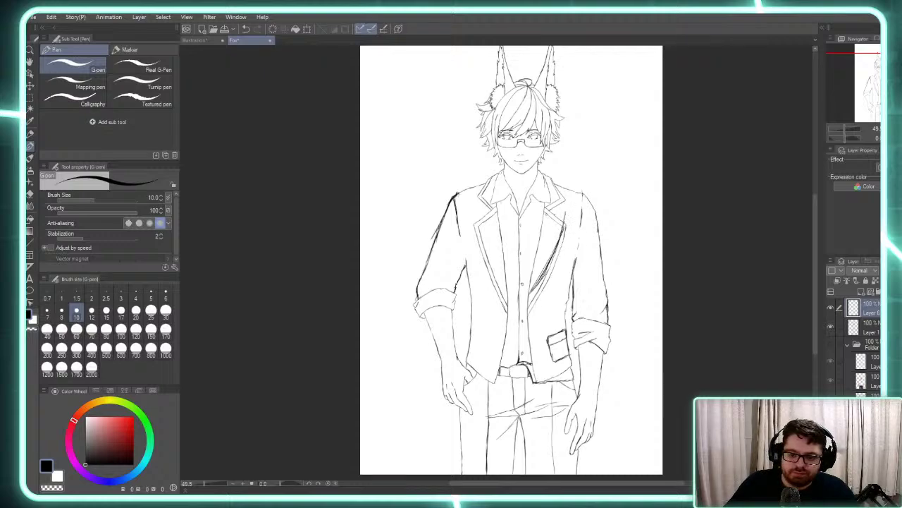
mouse_move(548, 212)
left_mouse_down()
mouse_move(568, 208)
mouse_move(562, 233)
left_mouse_up()
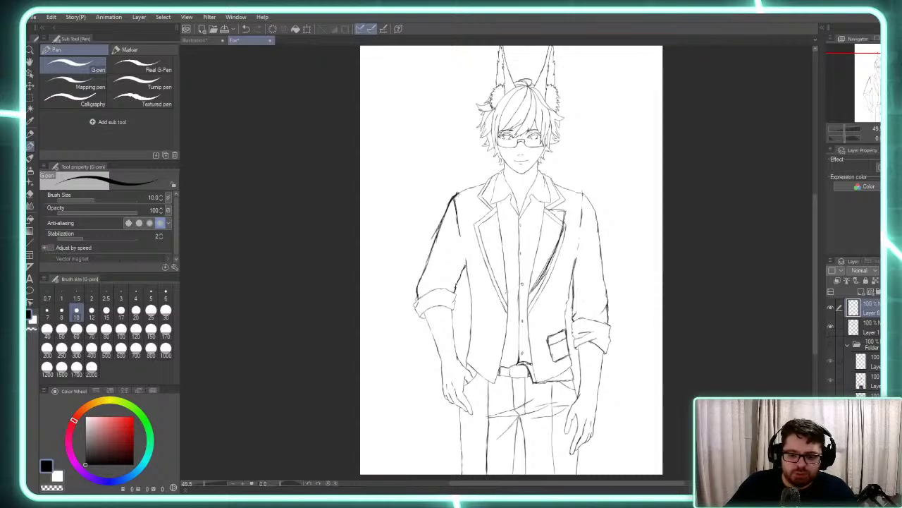
mouse_move(506, 294)
left_mouse_down()
mouse_move(487, 262)
mouse_move(476, 215)
mouse_move(499, 208)
mouse_move(477, 231)
left_mouse_up()
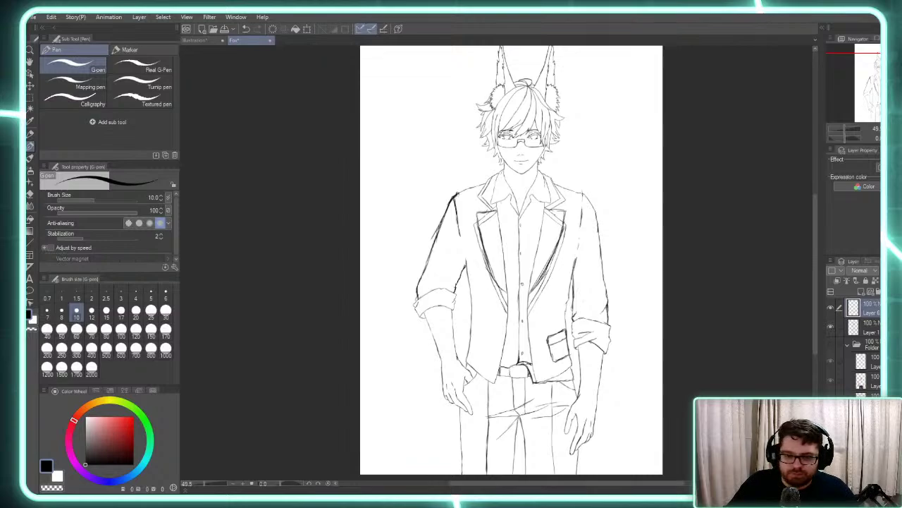
mouse_move(487, 212)
left_mouse_down()
mouse_move(497, 206)
mouse_move(475, 231)
mouse_move(494, 202)
mouse_move(480, 192)
mouse_move(500, 174)
mouse_move(554, 186)
mouse_move(564, 198)
mouse_move(560, 214)
mouse_move(566, 206)
left_mouse_up()
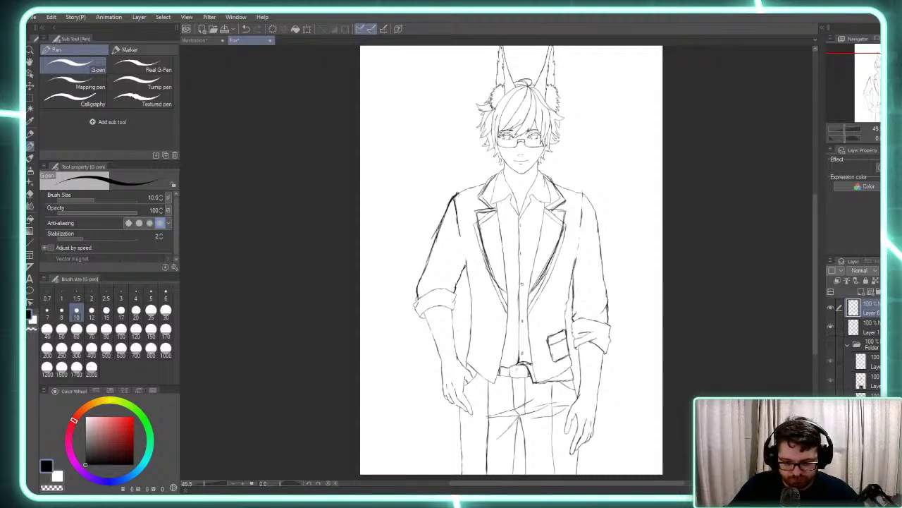
Switch the pen's drawing colour to white
key("x")
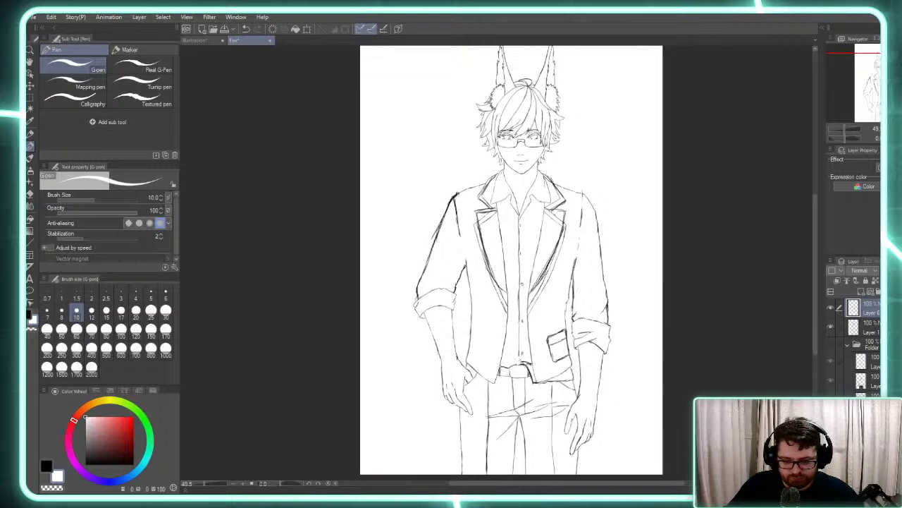
Erase the stray dark lines around the belt, then redraw the belt buckle and the shirt folds above it in black
left_click_drag(529, 362, 533, 383)
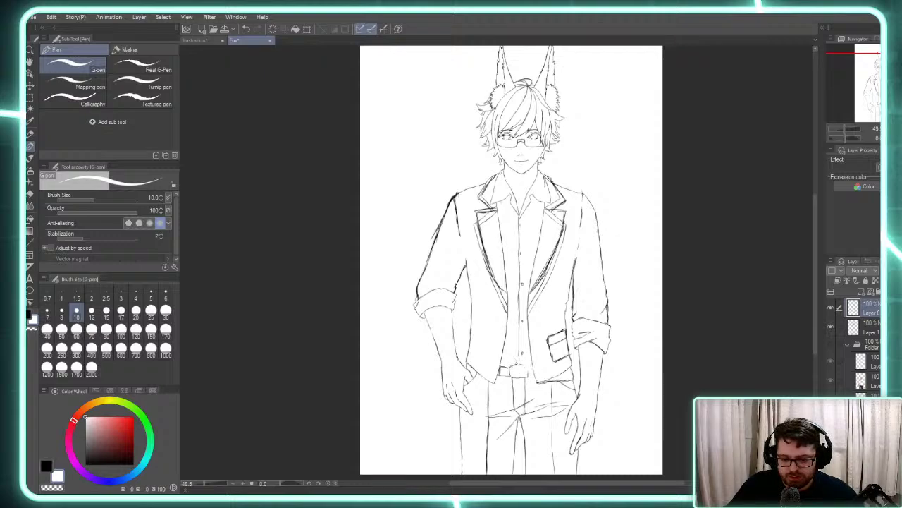
left_click_drag(516, 358, 520, 364)
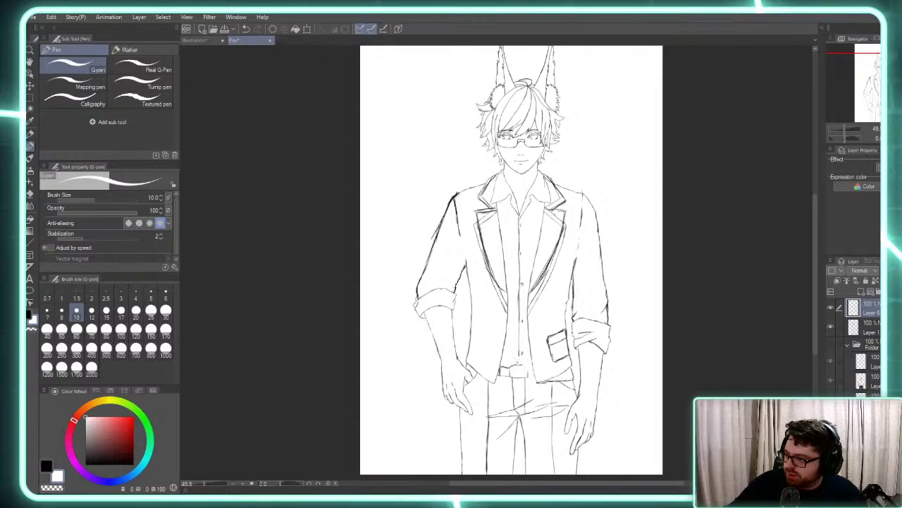
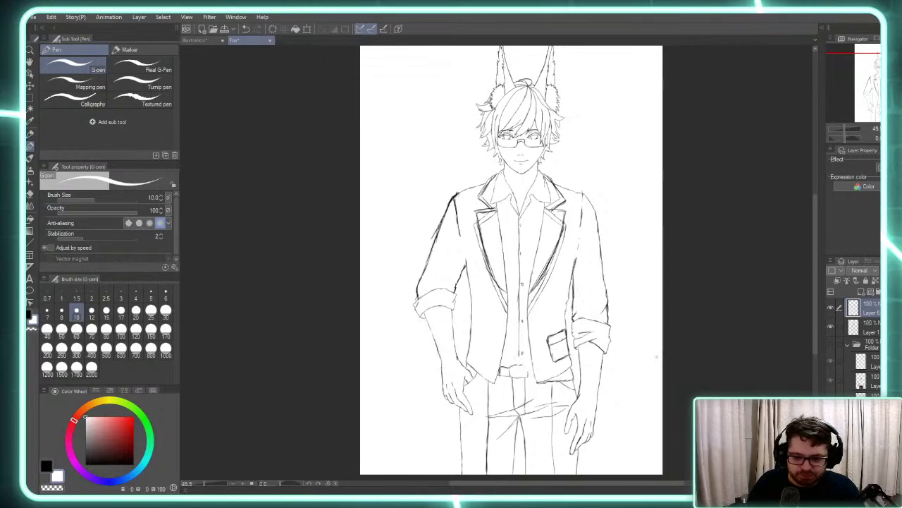
key("x")
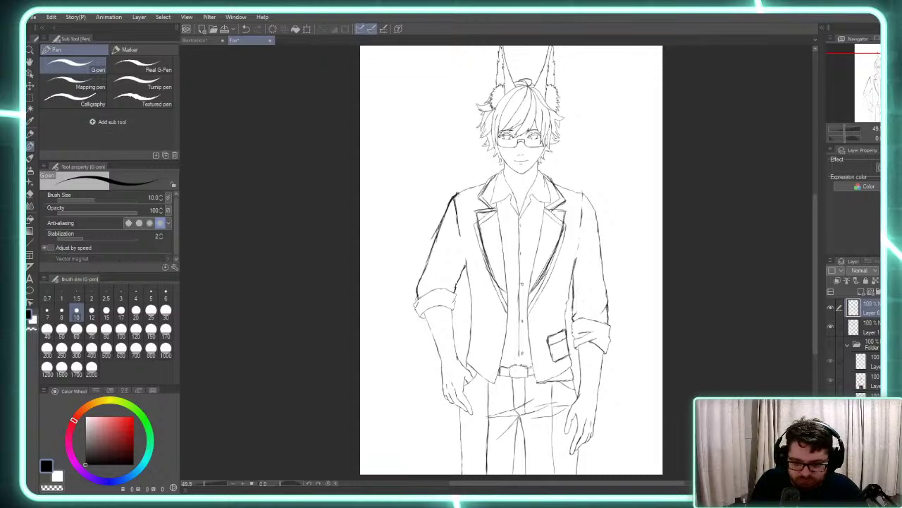
left_click_drag(518, 354, 518, 366)
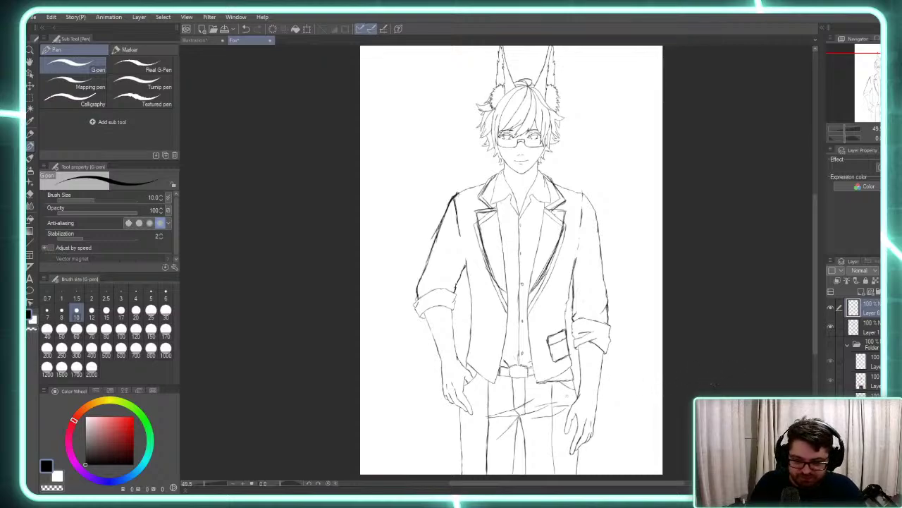
key("e")
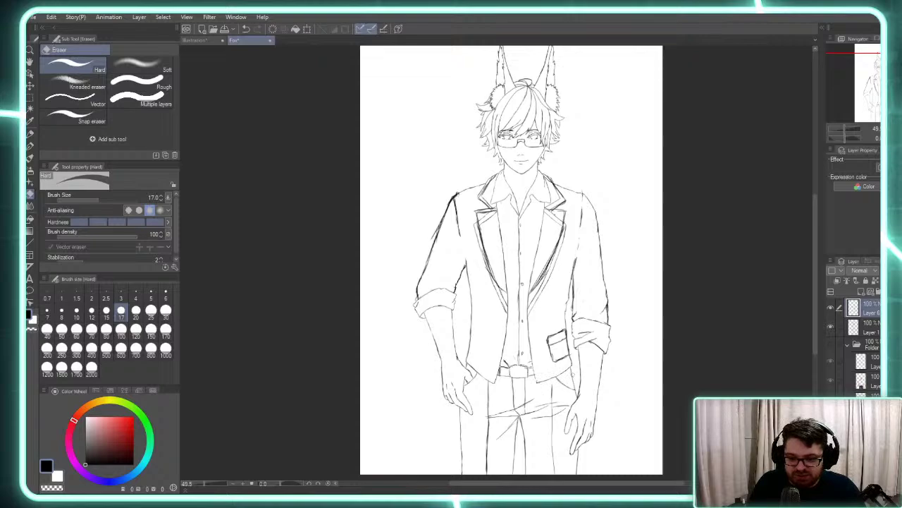
Sketch a narrow vertical strap over each side of the jacket, from the shoulders down beside the lapels, with the G-pen
key("p")
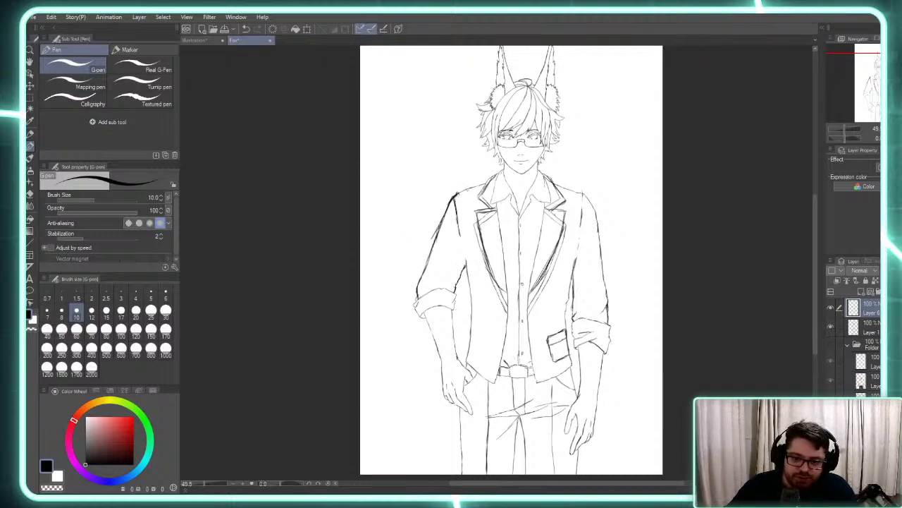
left_click_drag(467, 184, 475, 248)
left_click_drag(469, 208, 472, 221)
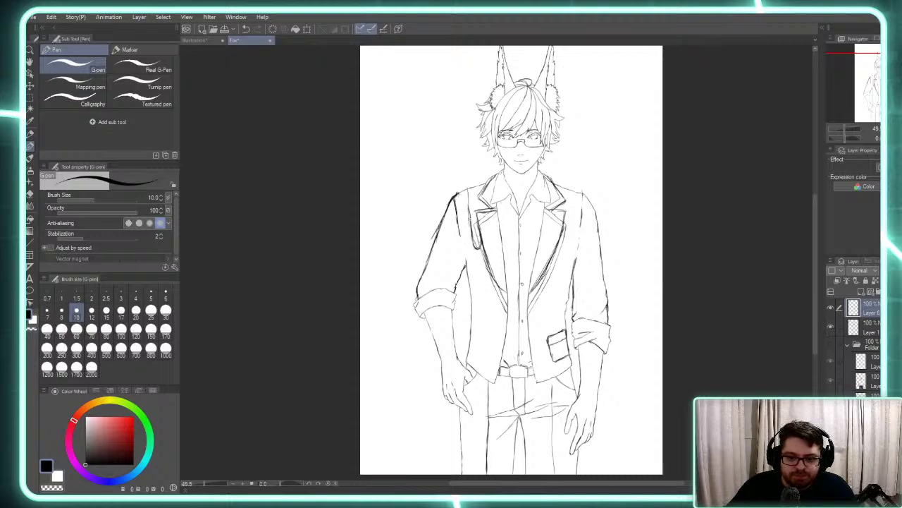
left_click_drag(470, 187, 466, 218)
left_click_drag(475, 187, 480, 214)
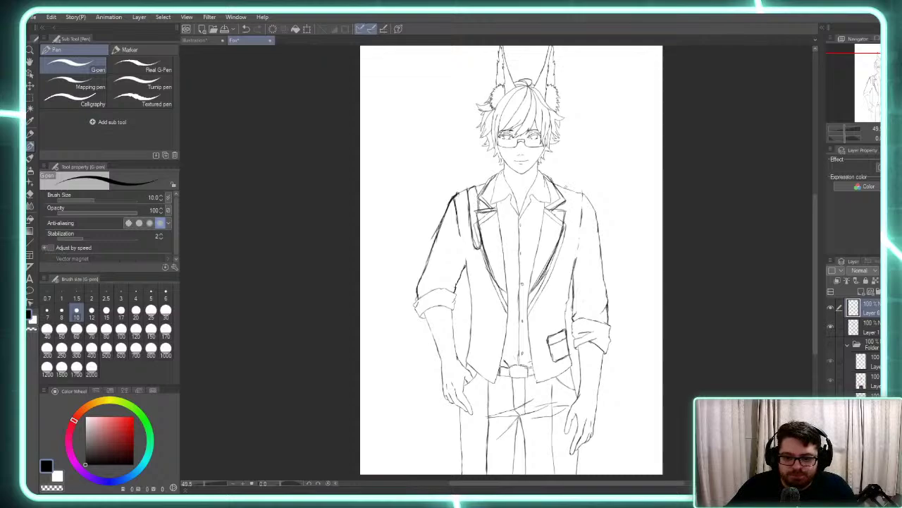
left_click_drag(564, 233, 564, 245)
left_click_drag(573, 204, 568, 229)
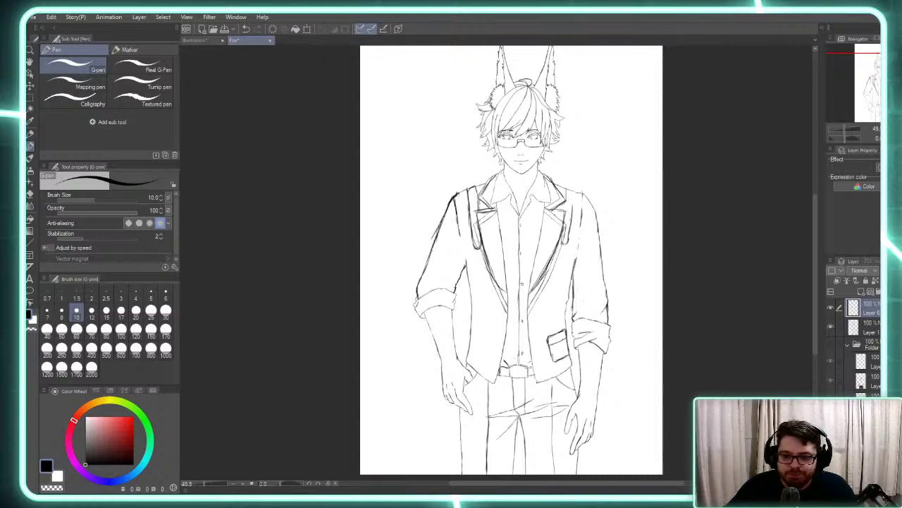
mouse_move(576, 187)
left_mouse_down()
mouse_move(570, 220)
mouse_move(561, 222)
left_mouse_up()
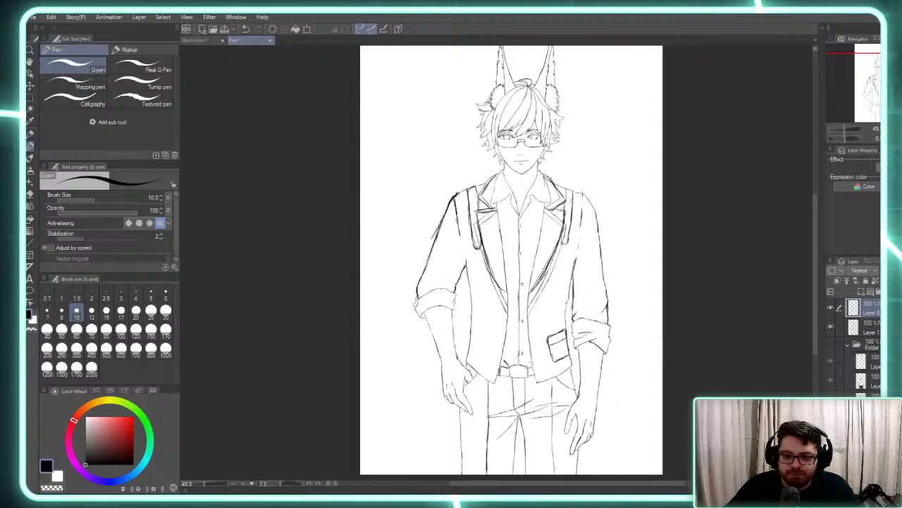
mouse_move(574, 189)
left_mouse_down()
mouse_move(569, 203)
mouse_move(566, 191)
left_mouse_up()
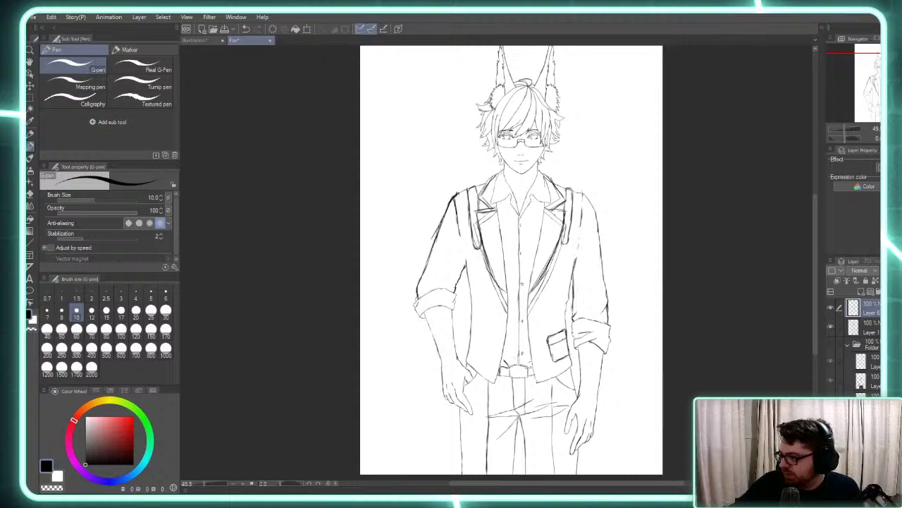
Switch to the browser and preview the plaid-shirt bartender photo in the bartenders uniform image results
key("alt+Tab")
scroll(469, 262, "down", 2)
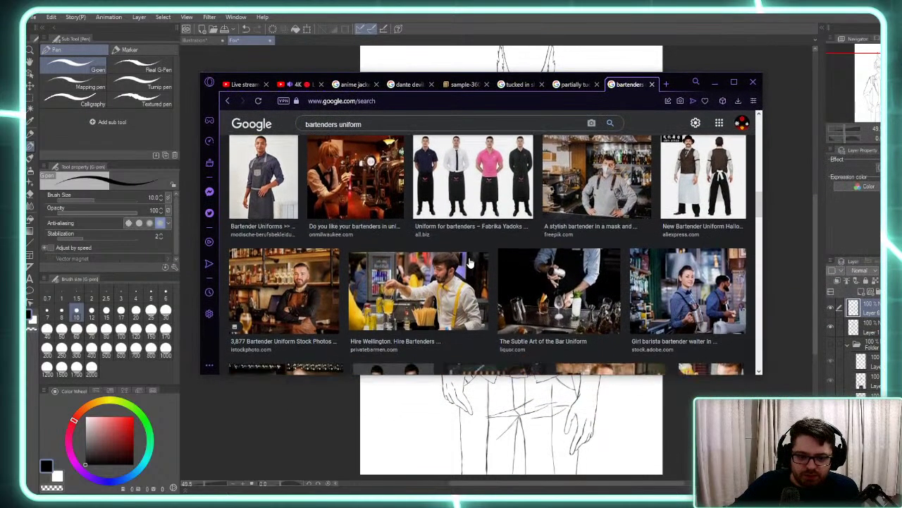
scroll(469, 262, "down", 2)
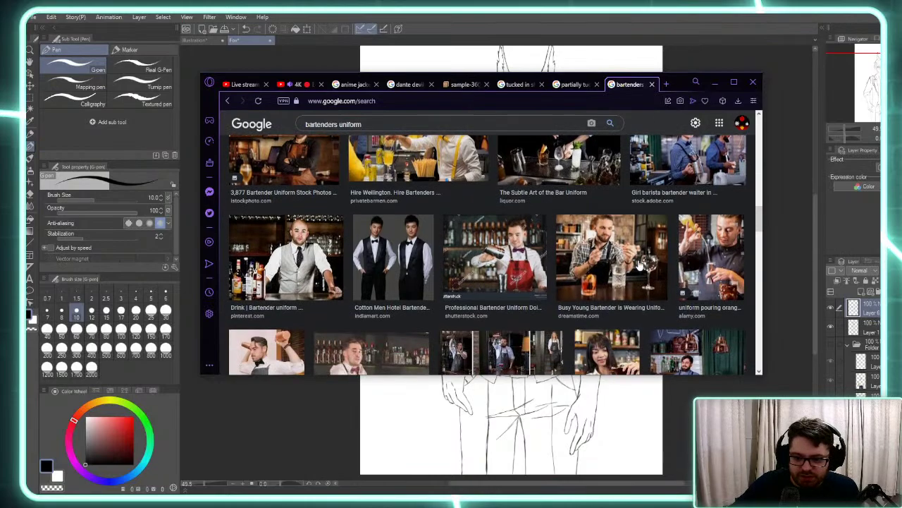
left_click(640, 265)
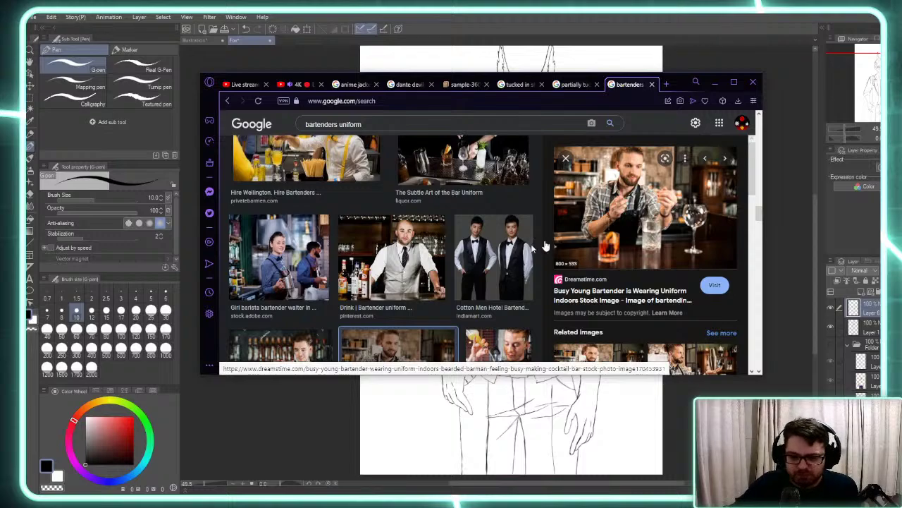
Preview the bartender photo with red suspenders, look through the other uniform results and return to the drawing
scroll(544, 242, "up", 5)
scroll(435, 260, "up", 5)
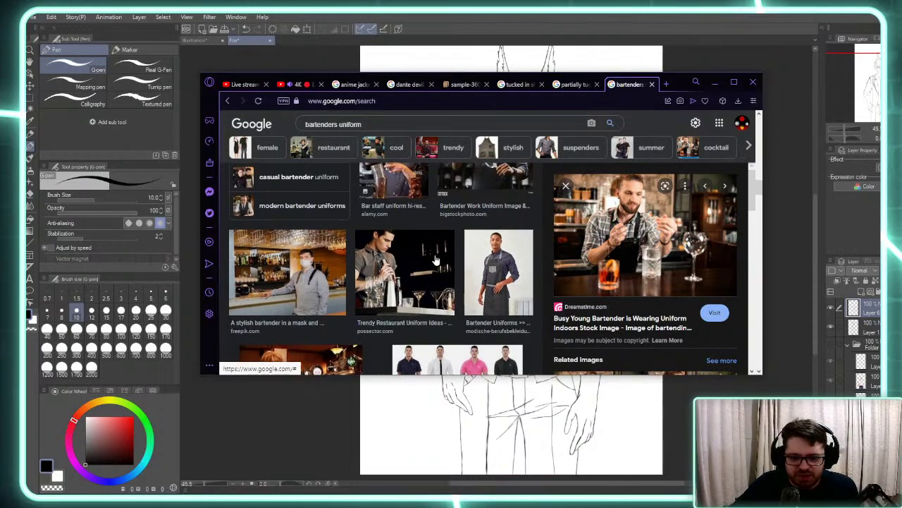
scroll(436, 259, "up", 3)
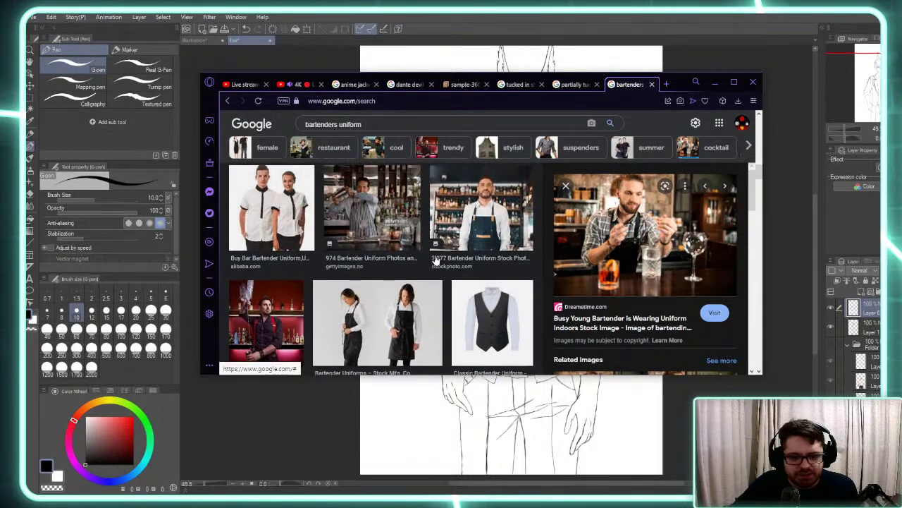
left_click(266, 320)
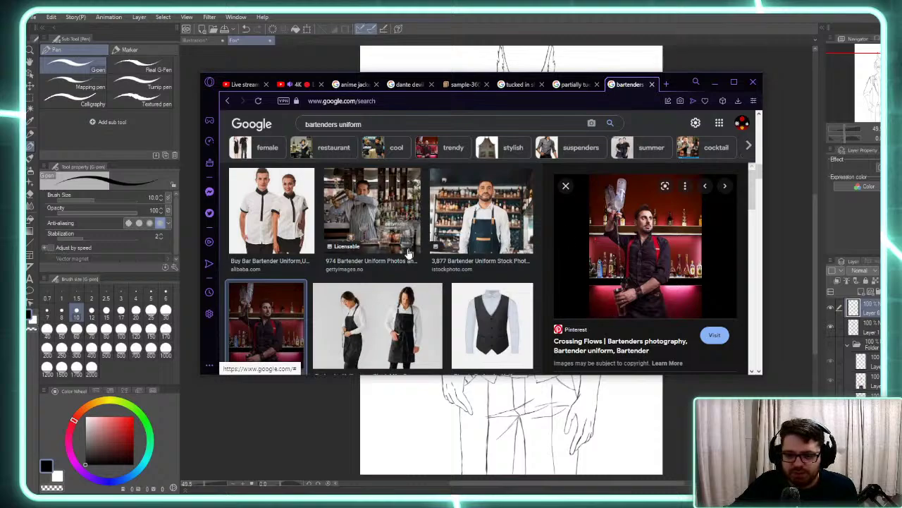
scroll(408, 254, "up", 6)
scroll(407, 253, "up", 1)
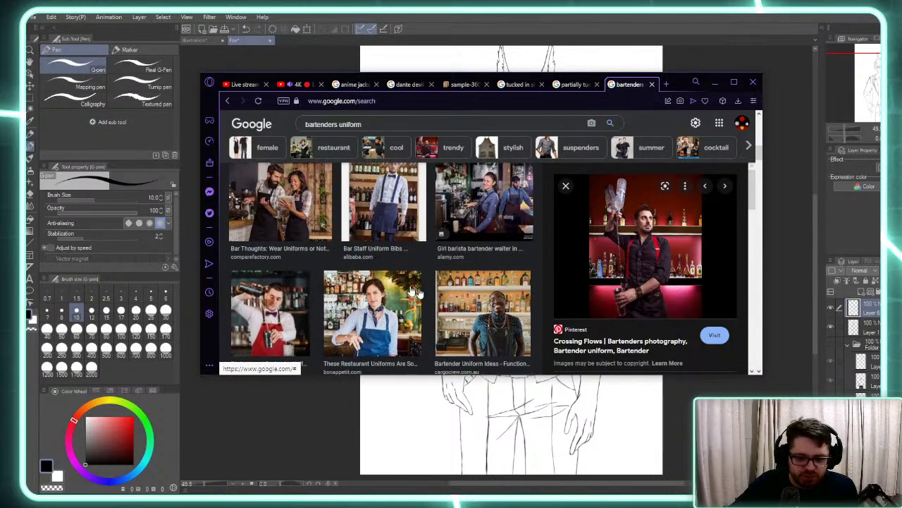
scroll(293, 292, "up", 1)
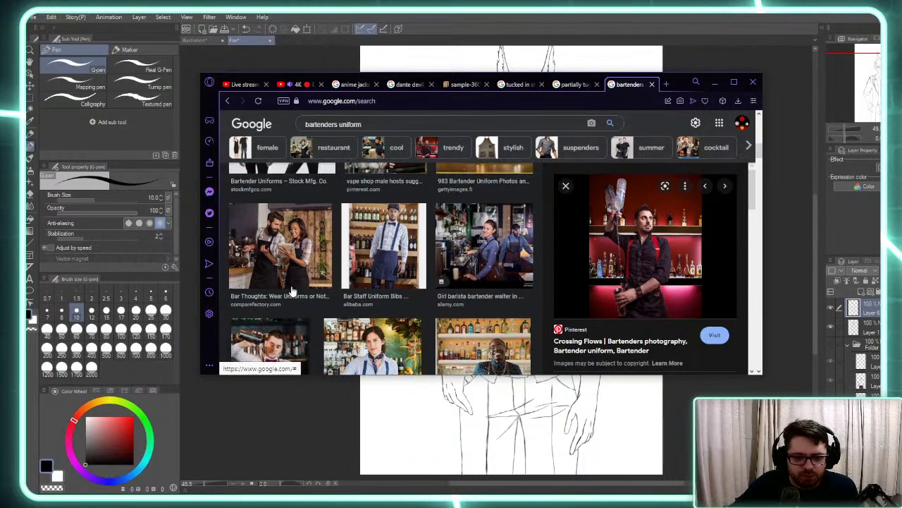
scroll(293, 289, "up", 4)
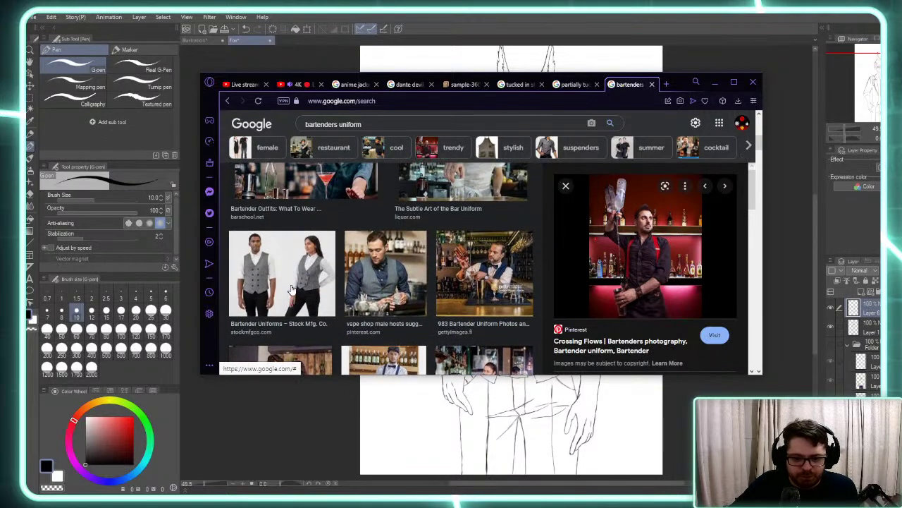
scroll(293, 289, "up", 5)
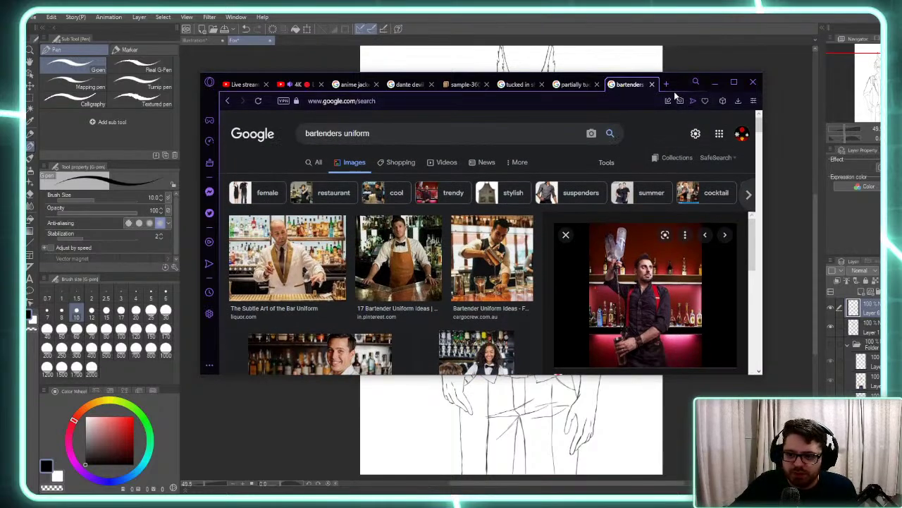
left_click(714, 82)
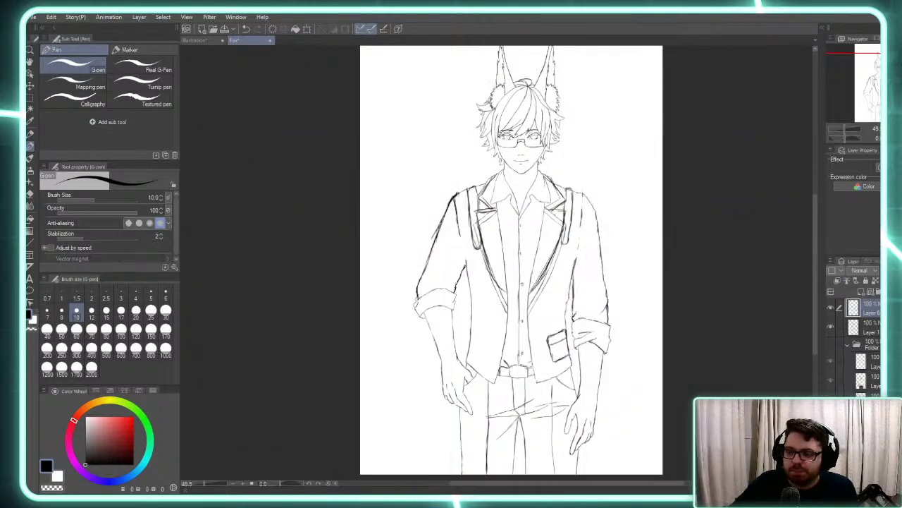
Compare the outfit sketch with the original vest design by toggling the visibility of the sketch layer and the colour folder
left_click(830, 308)
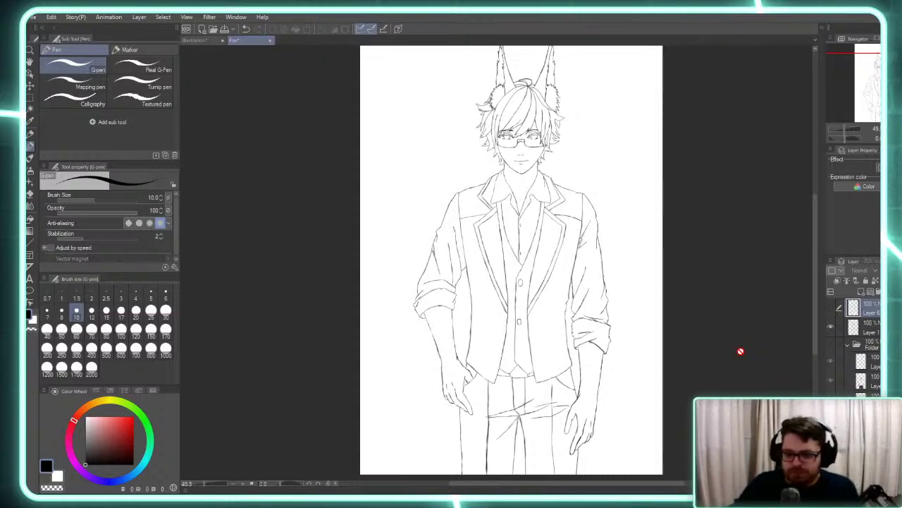
left_click(830, 345)
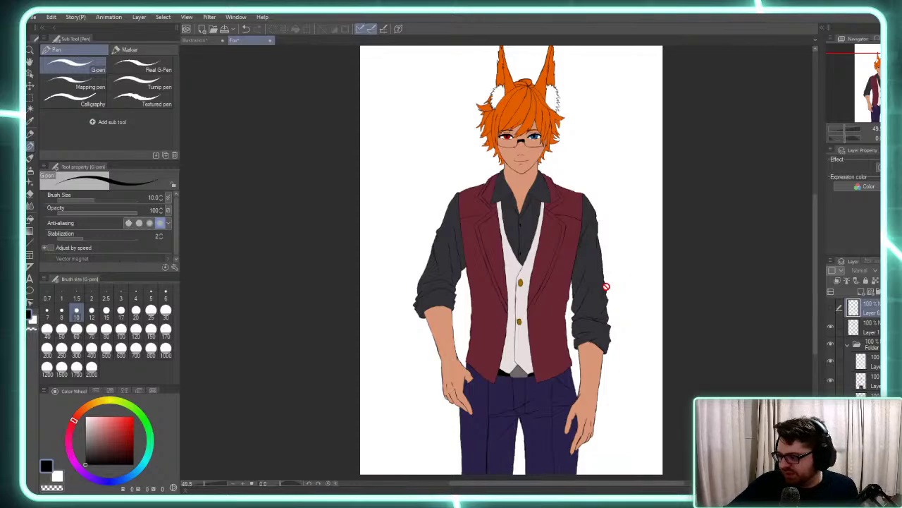
left_click(830, 344)
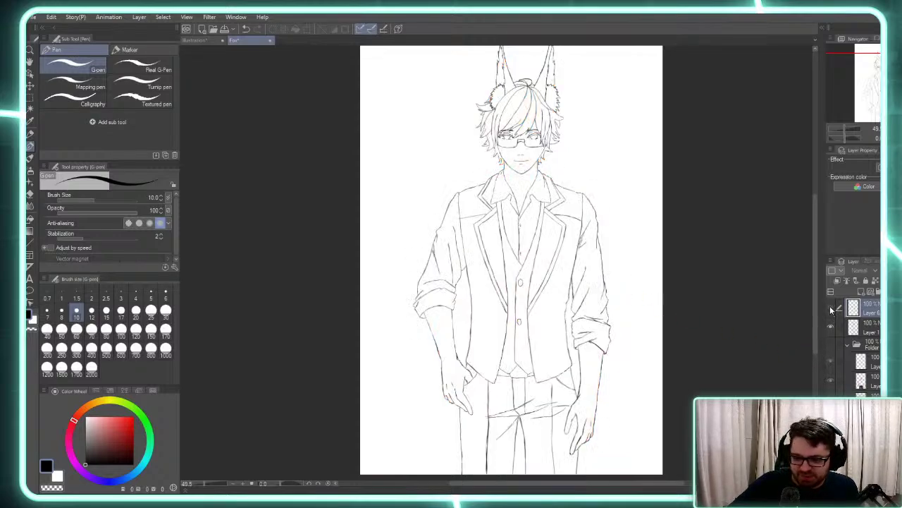
left_click(830, 307)
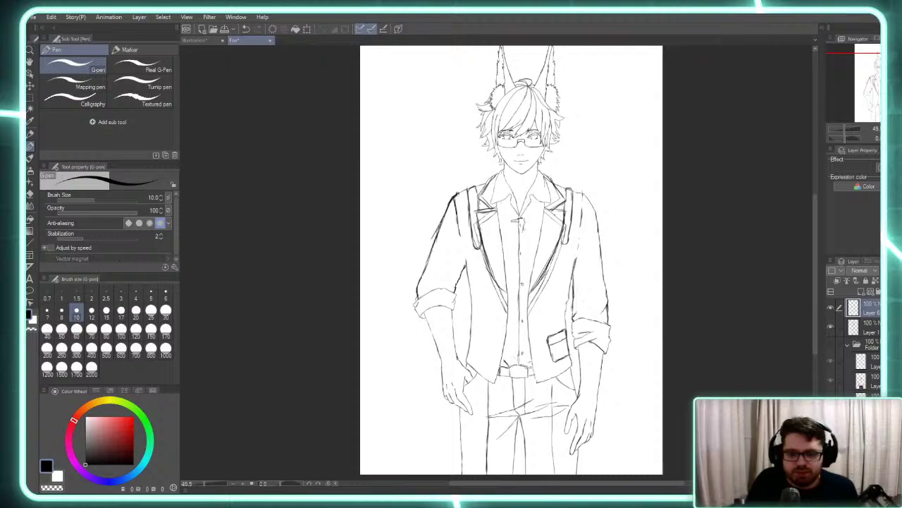
Sketch a long necktie over the shirt, from a knot at the collar down to a pointed tip above the belt
left_click_drag(520, 227, 521, 235)
left_click_drag(514, 222, 515, 233)
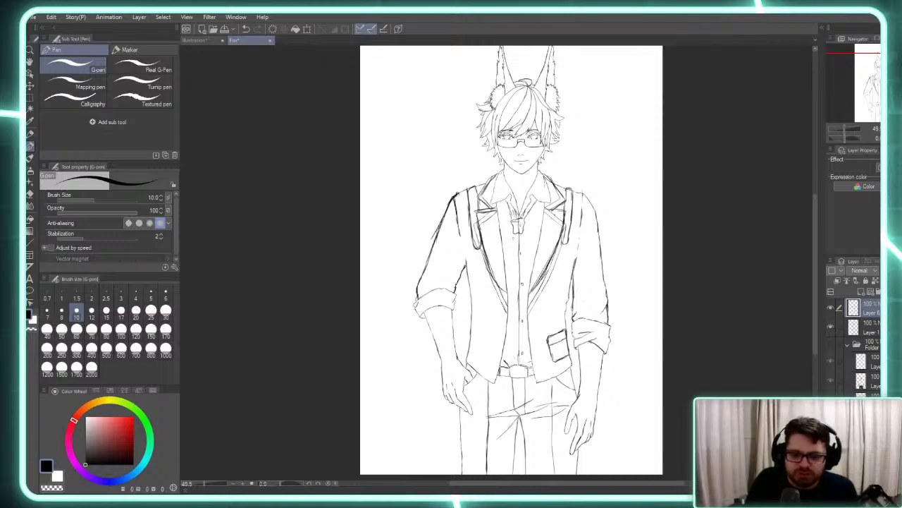
mouse_move(515, 234)
left_mouse_down()
mouse_move(517, 345)
mouse_move(526, 332)
left_mouse_up()
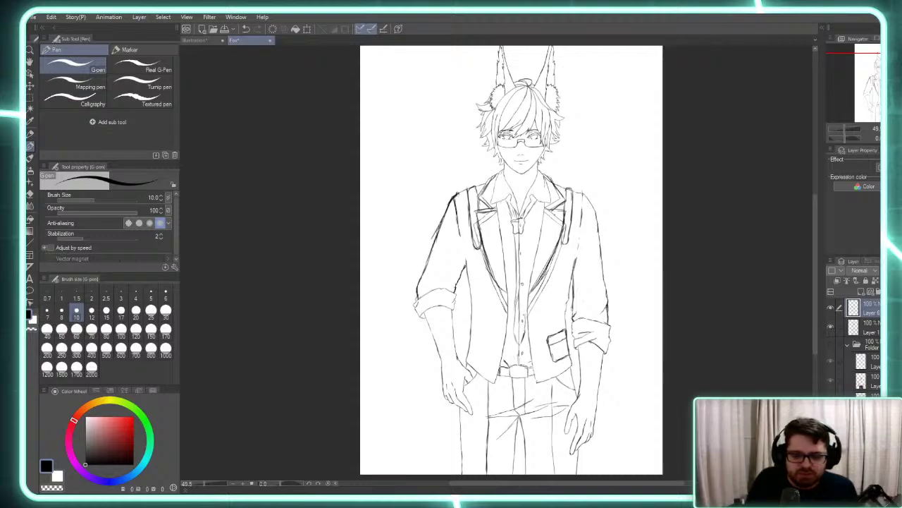
left_click_drag(523, 284, 526, 326)
left_click_drag(522, 261, 523, 291)
left_click_drag(521, 237, 526, 300)
mouse_move(525, 252)
left_mouse_down()
mouse_move(527, 331)
mouse_move(525, 315)
left_mouse_up()
left_click_drag(524, 275, 523, 310)
left_click_drag(522, 259, 524, 288)
mouse_move(521, 245)
left_mouse_down()
mouse_move(513, 337)
mouse_move(521, 344)
left_mouse_up()
left_click_drag(525, 293, 528, 297)
mouse_move(524, 254)
left_mouse_down()
mouse_move(527, 273)
mouse_move(530, 215)
mouse_move(511, 225)
left_mouse_up()
mouse_move(515, 222)
left_mouse_down()
mouse_move(517, 234)
mouse_move(506, 214)
mouse_move(527, 219)
mouse_move(531, 206)
mouse_move(515, 221)
left_mouse_up()
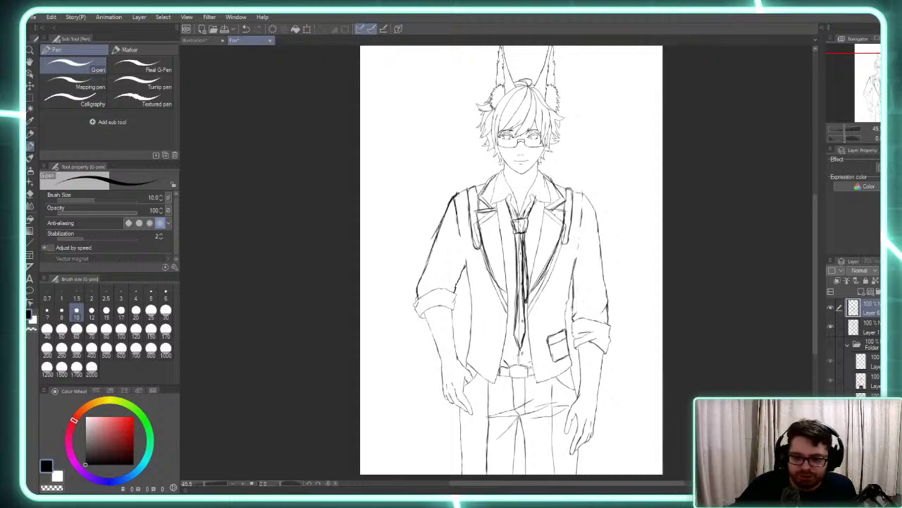
Erase both sketched shoulder straps from the jacket with the hard eraser
key("e")
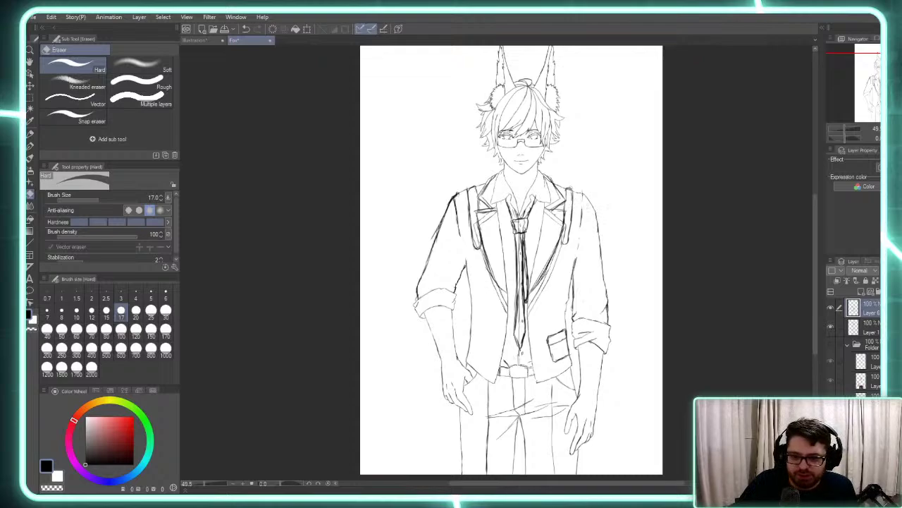
left_click_drag(570, 188, 562, 243)
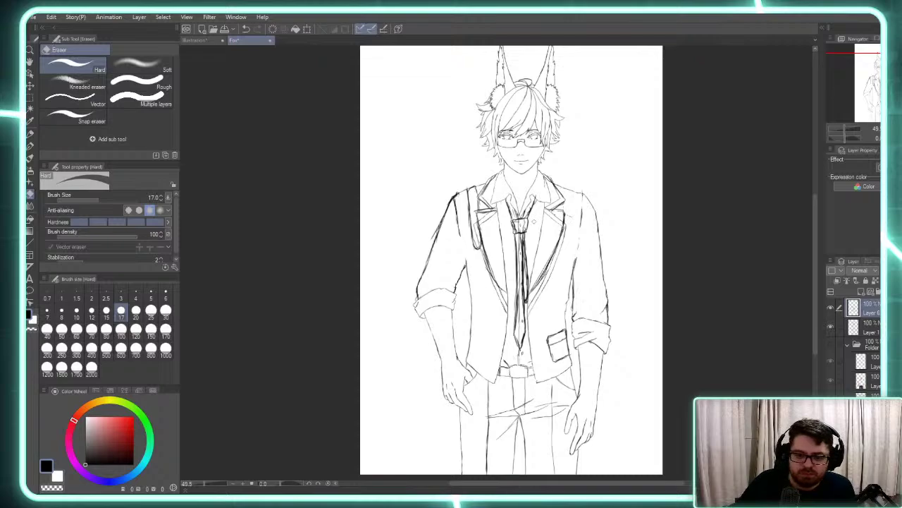
mouse_move(465, 190)
left_mouse_down()
mouse_move(480, 207)
mouse_move(468, 220)
mouse_move(480, 248)
left_mouse_up()
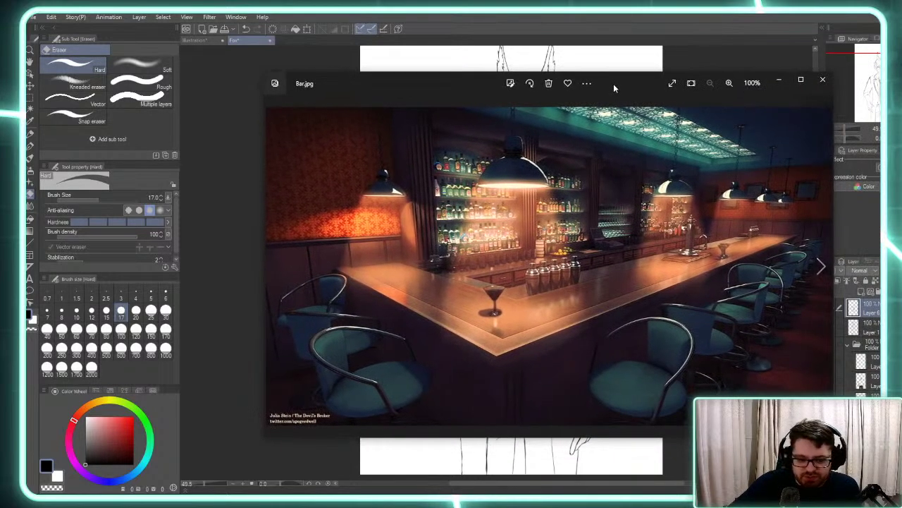
Move the Bar.jpg reference image beside the character to compare them, then return to the drawing
mouse_move(614, 83)
left_mouse_down()
mouse_move(546, 86)
mouse_move(565, 189)
mouse_move(489, 128)
mouse_move(256, 92)
mouse_move(231, 102)
mouse_move(157, 78)
left_mouse_up()
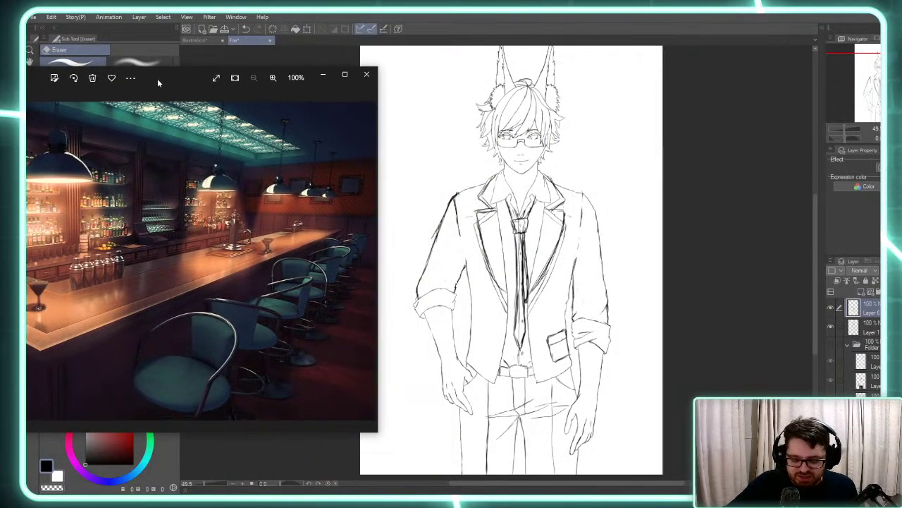
key("alt+Tab")
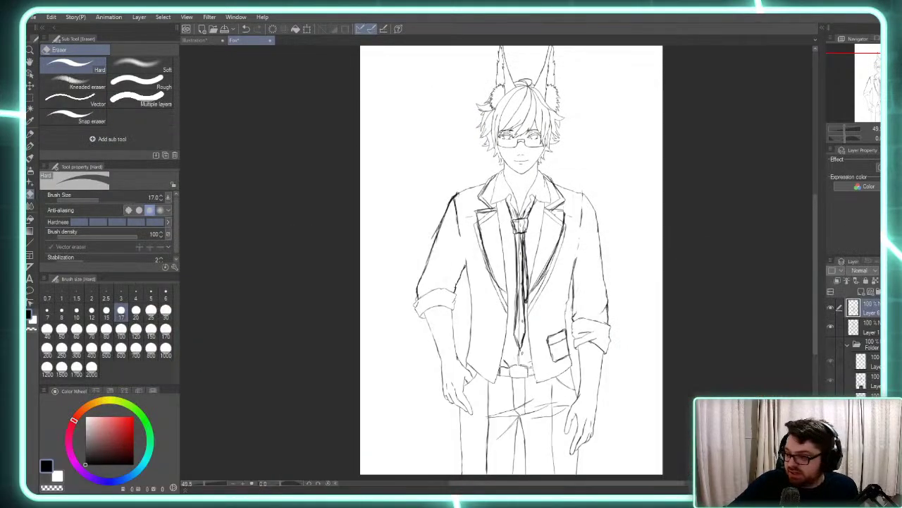
Hide the outfit sketch layer and show the colour folder to review the original coloured vest design
left_click(830, 324)
left_click(830, 308)
left_click(832, 344)
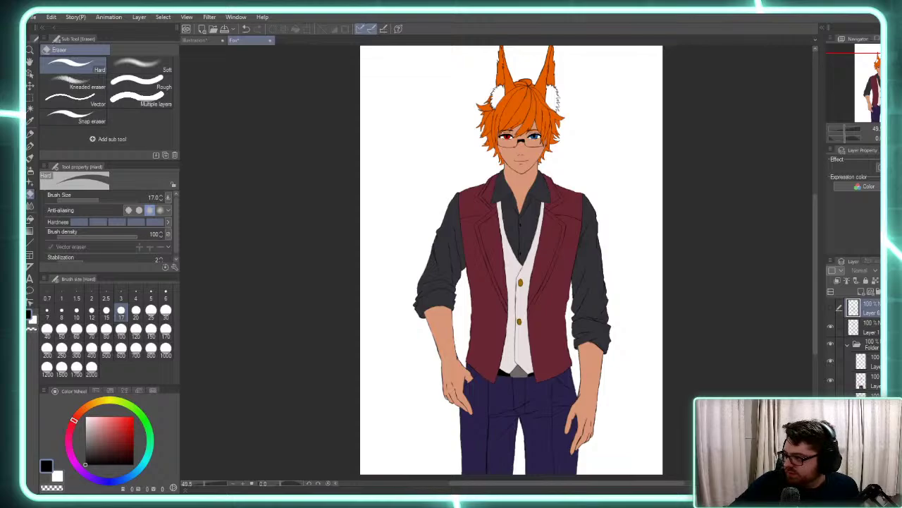
Switch to the browser and look through the "dante devil may cry 5" image results for coat references, then return to the drawing
key("alt+Tab")
left_click_drag(648, 76, 522, 59)
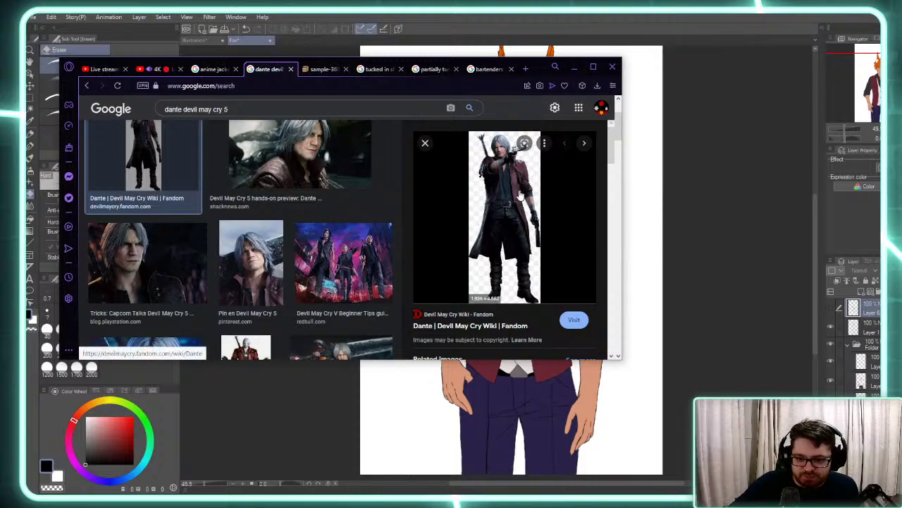
scroll(515, 192, "up", 1)
scroll(546, 256, "down", 3)
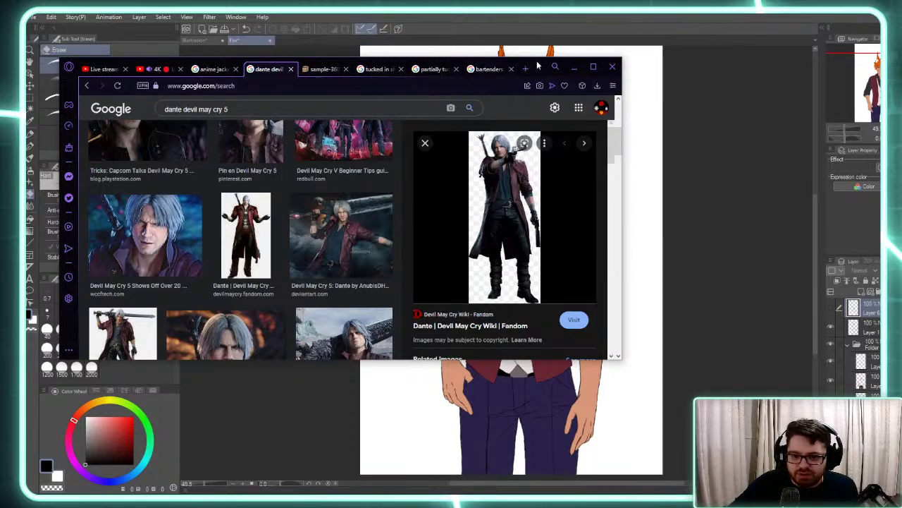
left_click(574, 67)
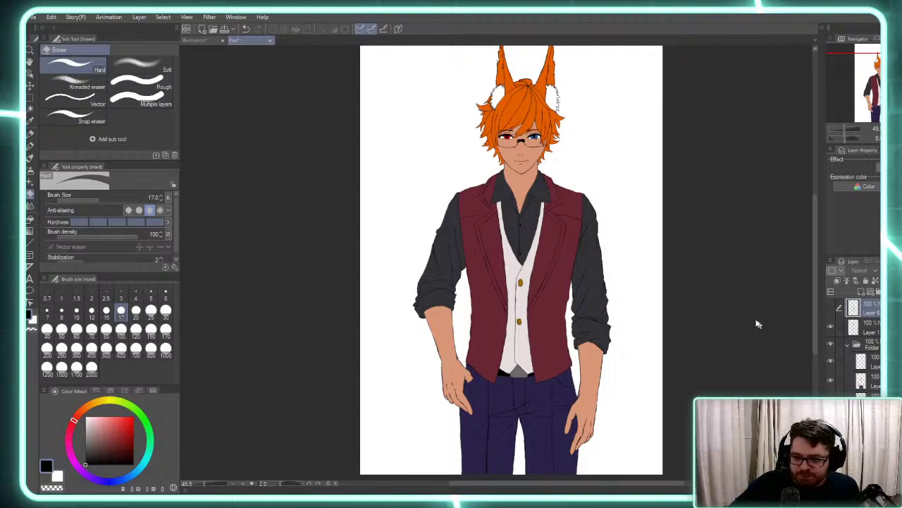
Hide the colour folder, show the sketch layer again, and draw a stacked-band bracelet on the wrist below the jacket pocket with the G-pen
left_click(832, 346)
left_click(831, 309)
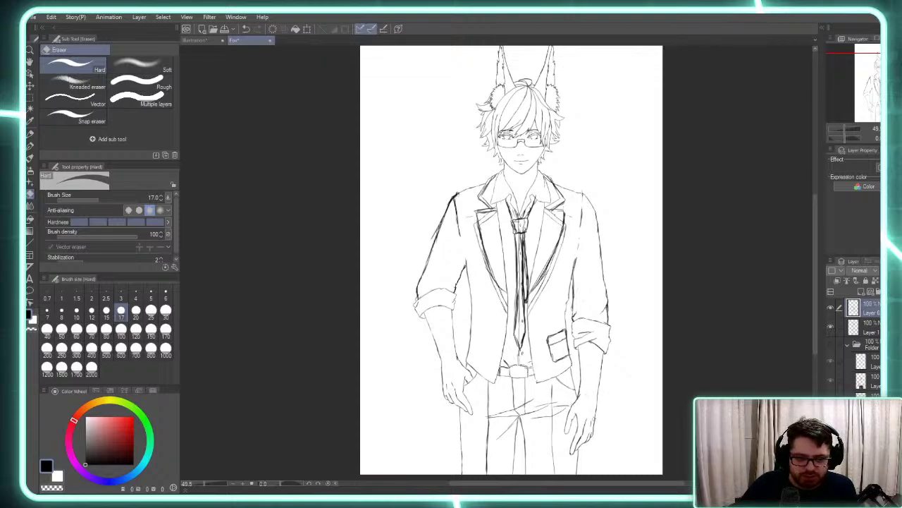
key("p")
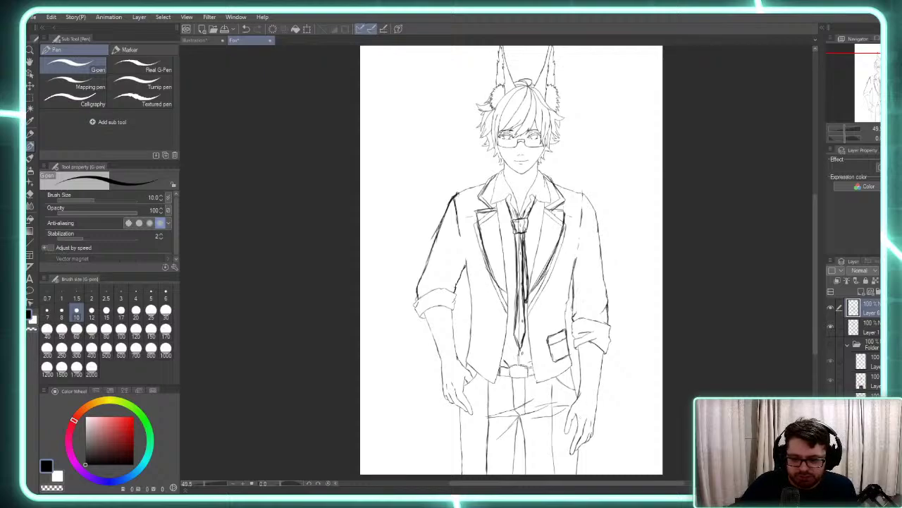
mouse_move(579, 391)
left_mouse_down()
mouse_move(598, 407)
mouse_move(594, 398)
left_mouse_up()
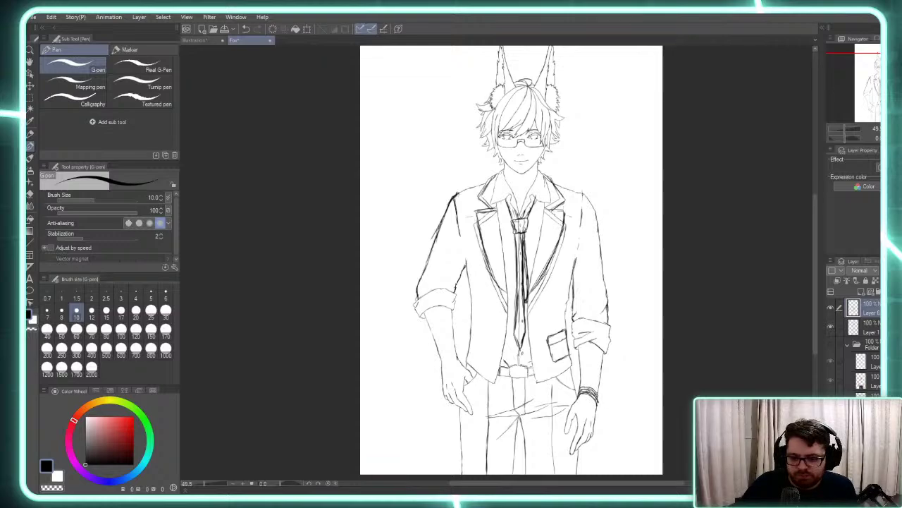
left_click_drag(589, 392, 596, 380)
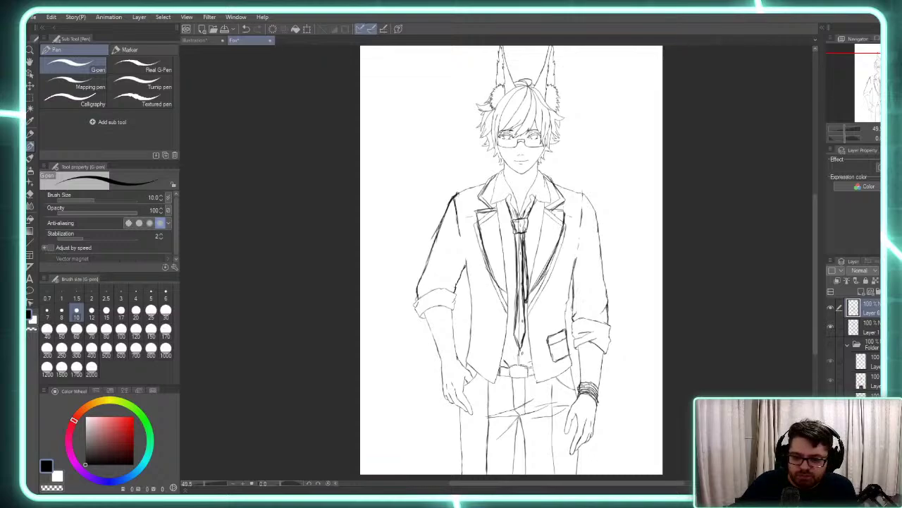
left_click_drag(576, 397, 581, 392)
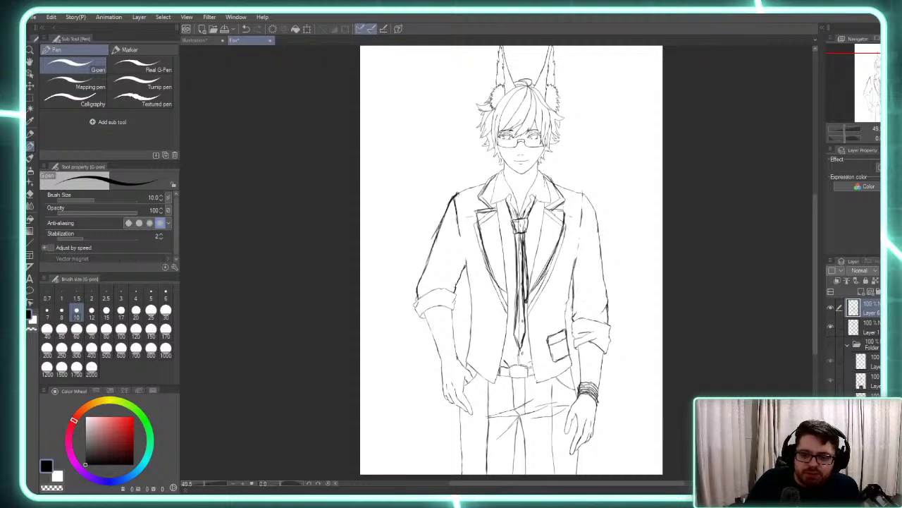
Rework the necktie's knot with heavier strokes and draw its neck bands running up to both sides of the shirt collar
left_click_drag(519, 247, 525, 196)
left_click_drag(519, 240, 515, 203)
left_click_drag(517, 215, 513, 194)
left_click_drag(522, 237, 527, 211)
mouse_move(525, 224)
left_mouse_down()
mouse_move(532, 195)
mouse_move(551, 200)
left_mouse_up()
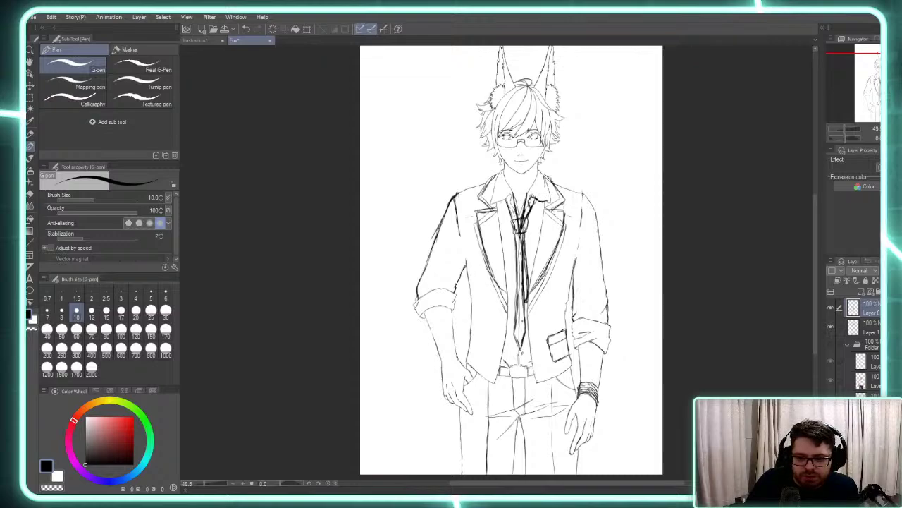
left_click_drag(519, 237, 504, 196)
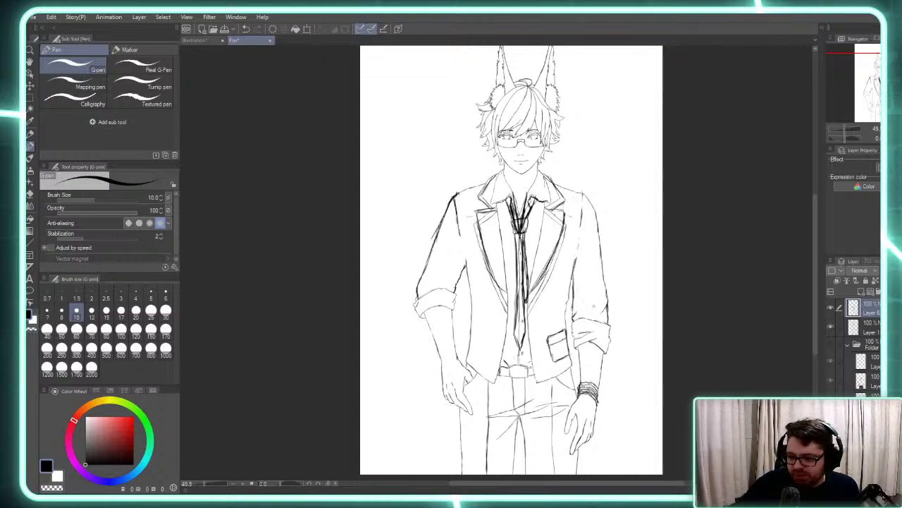
Compare the sketch with the original line art, then draw short fabric-fold lines on both jacket sleeves
left_click(831, 309)
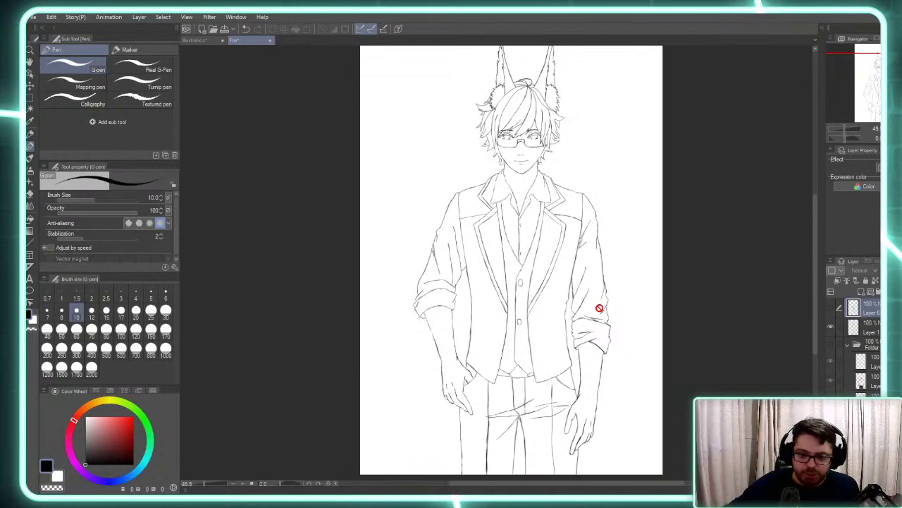
left_click(833, 309)
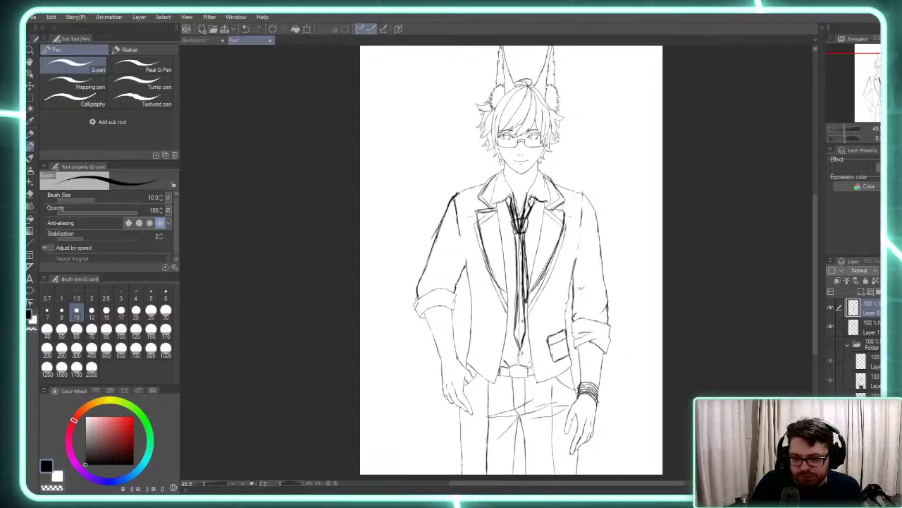
left_click_drag(582, 288, 595, 285)
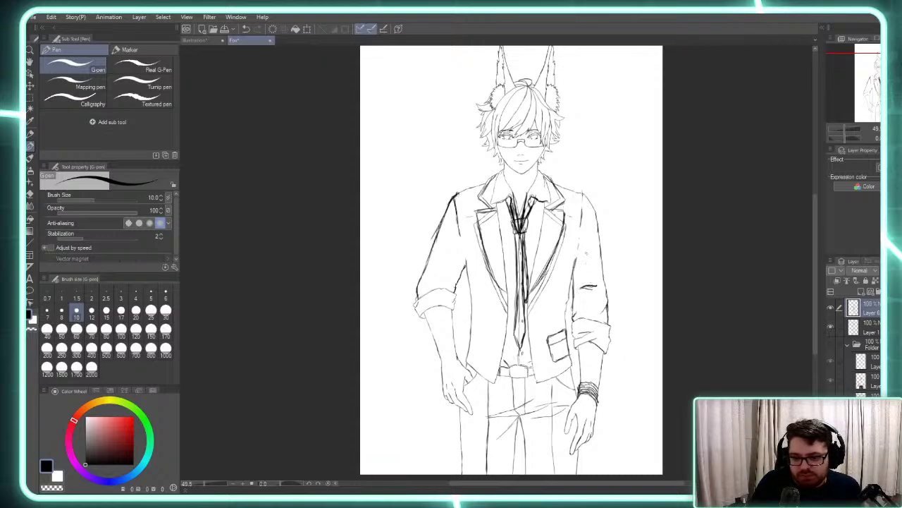
left_click_drag(588, 254, 594, 251)
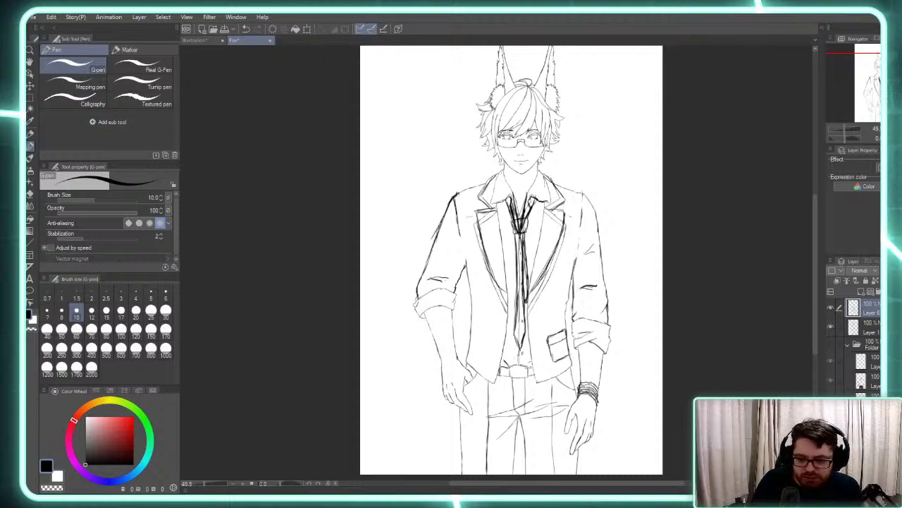
key("x")
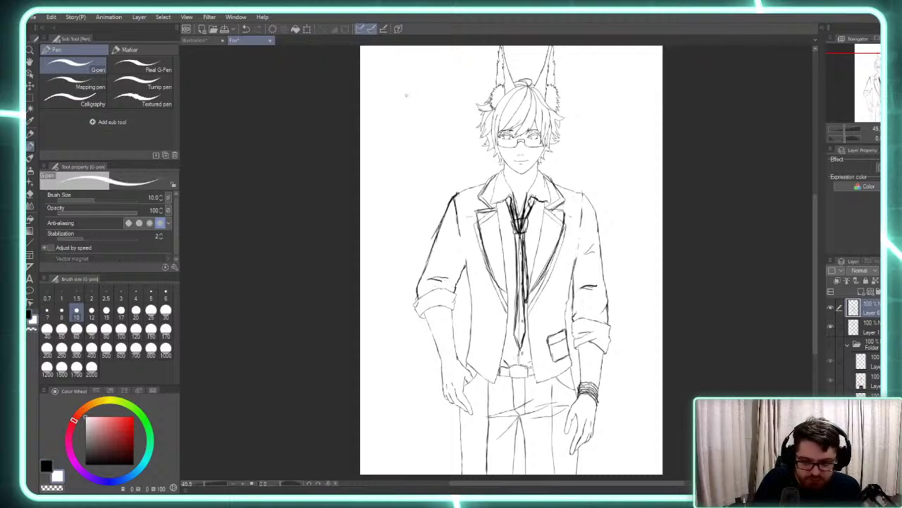
key("x")
key("ctrl+z")
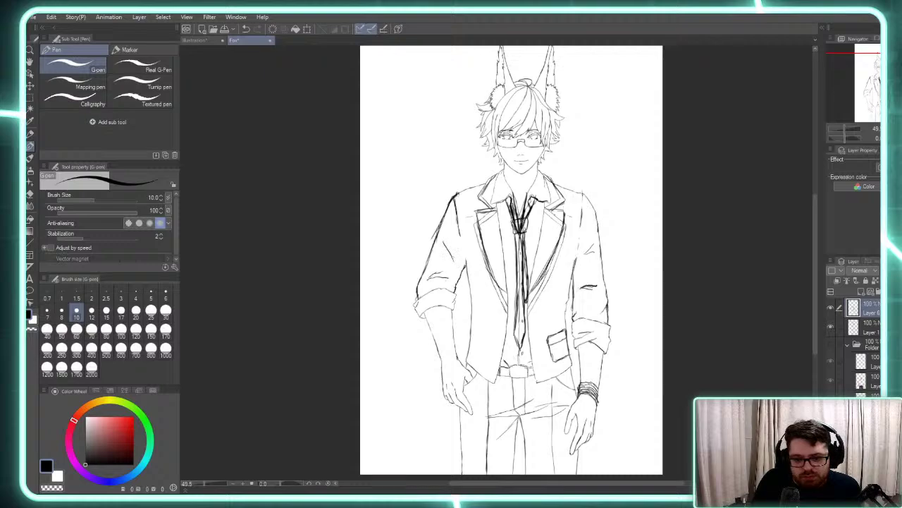
left_click_drag(455, 256, 446, 235)
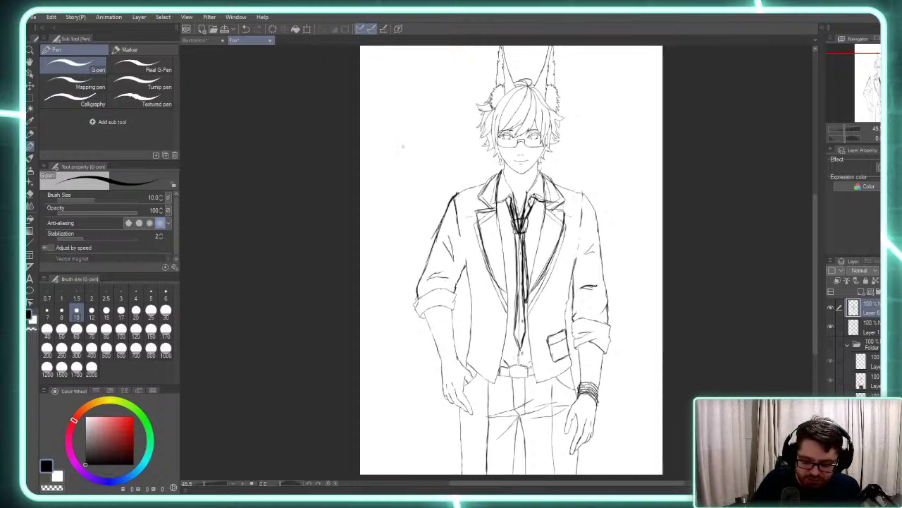
Paint over both wide jacket lapels in white with the G-pen, clearing their outlines down to the jacket opening
key("x")
left_click_drag(567, 209, 540, 295)
mouse_move(558, 252)
left_mouse_down()
mouse_move(543, 295)
mouse_move(548, 282)
mouse_move(527, 302)
left_mouse_up()
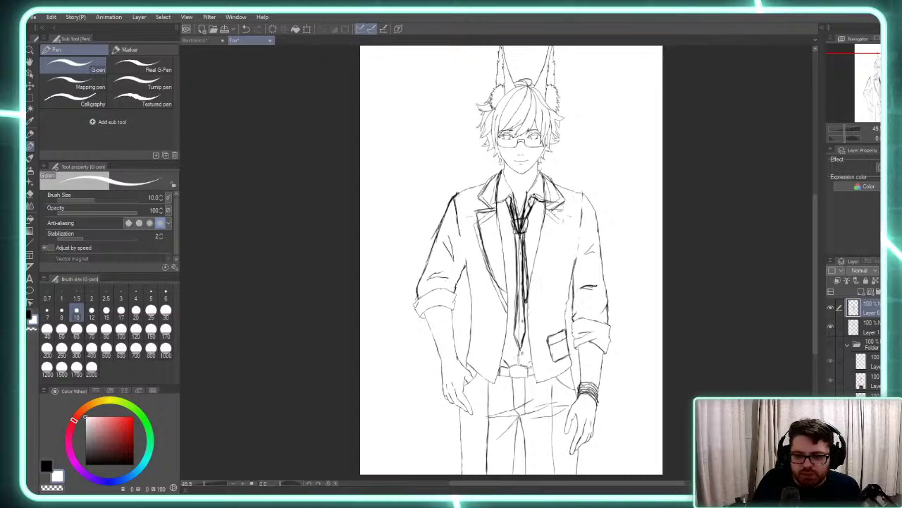
left_click_drag(550, 213, 560, 219)
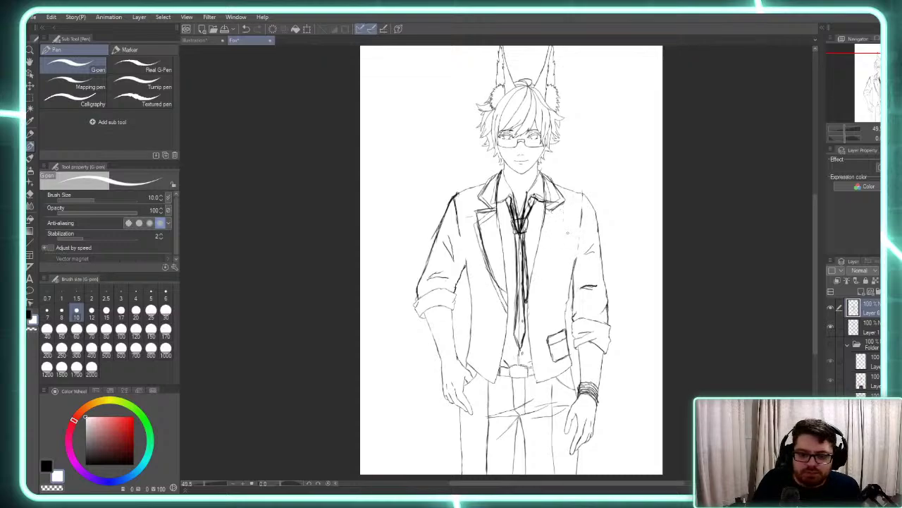
mouse_move(479, 207)
left_mouse_down()
mouse_move(476, 238)
mouse_move(483, 210)
mouse_move(487, 222)
mouse_move(493, 217)
left_mouse_up()
left_click_drag(490, 261, 490, 273)
left_click_drag(480, 234, 500, 296)
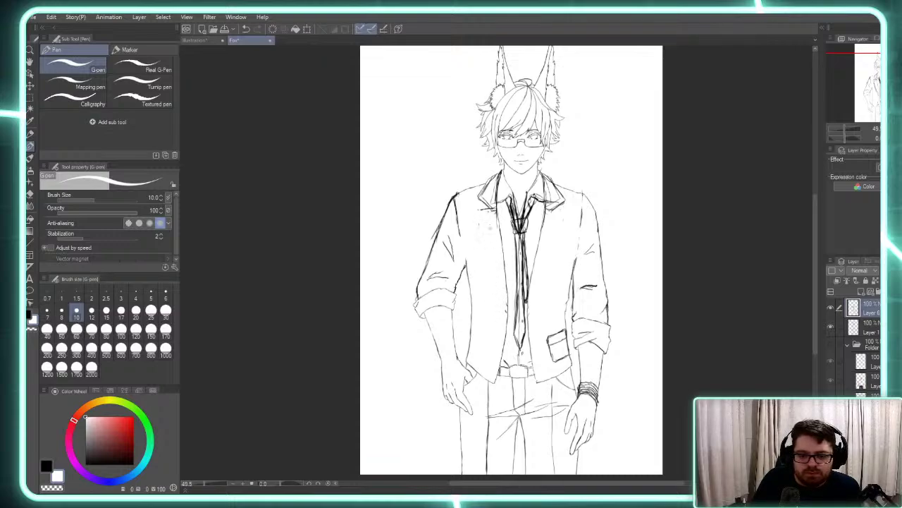
left_click_drag(482, 212, 488, 204)
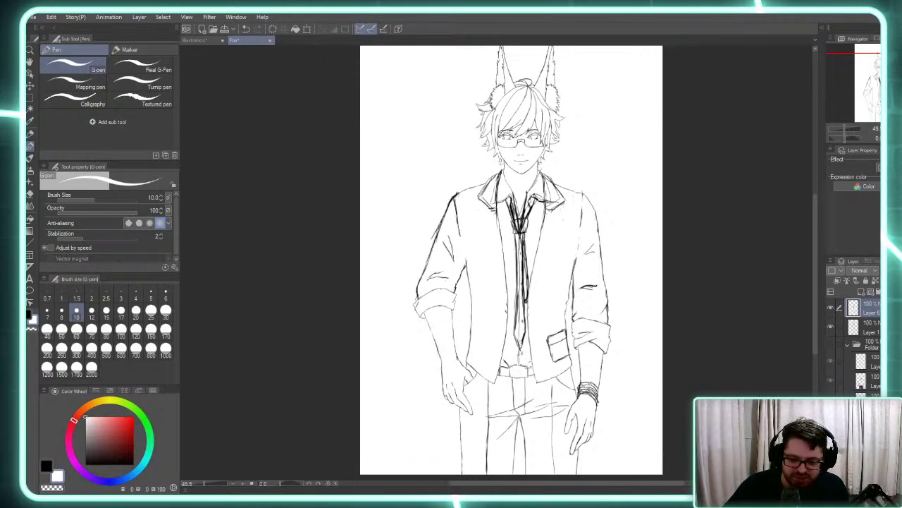
Try lengthening the necktie down over the belt, undo it, and sketch glove lines on the hand resting at the hip
key("x")
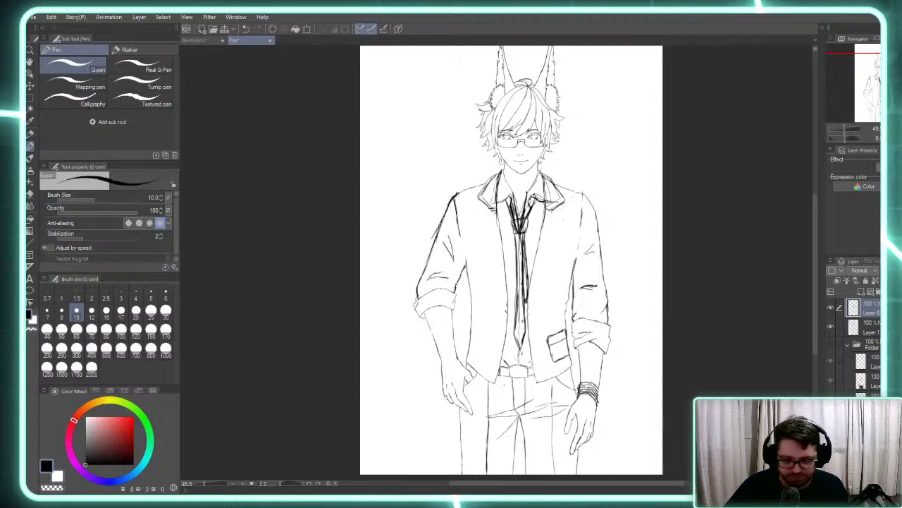
mouse_move(520, 328)
left_mouse_down()
mouse_move(535, 396)
mouse_move(554, 378)
left_mouse_up()
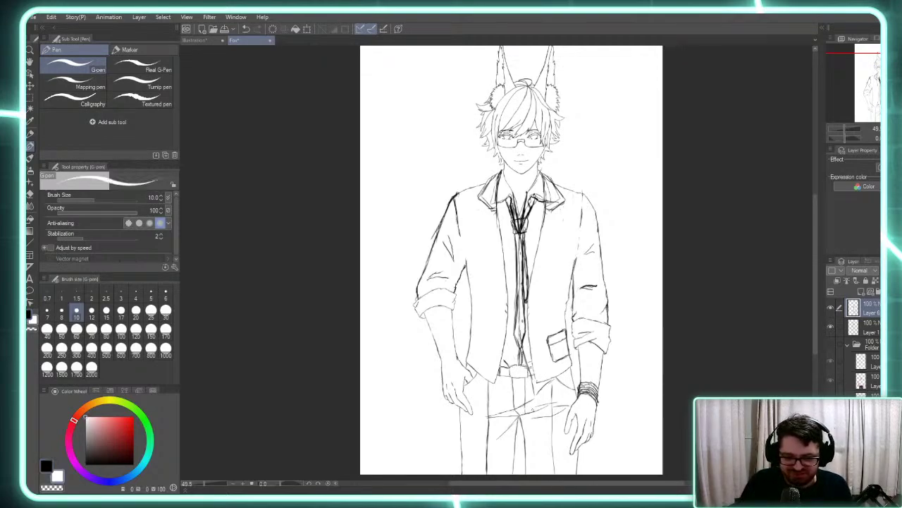
key("ctrl+z")
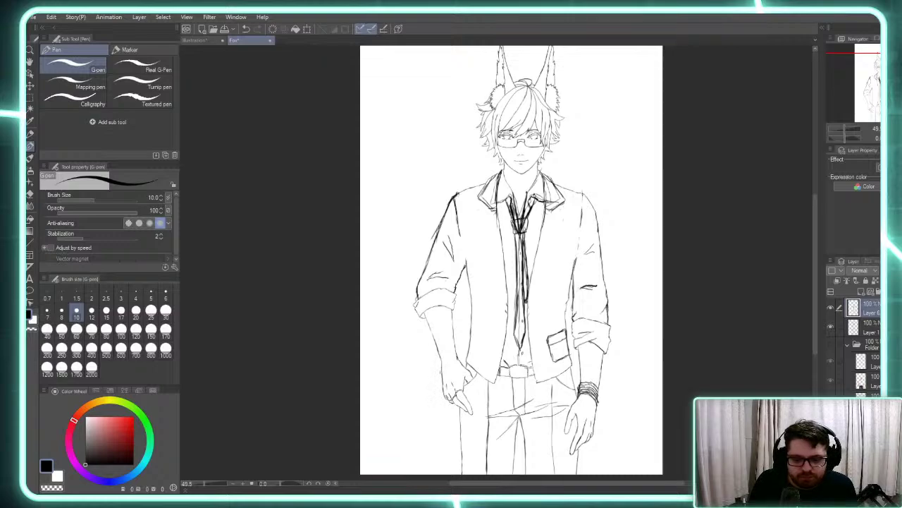
mouse_move(442, 371)
left_mouse_down()
mouse_move(462, 358)
mouse_move(471, 377)
left_mouse_up()
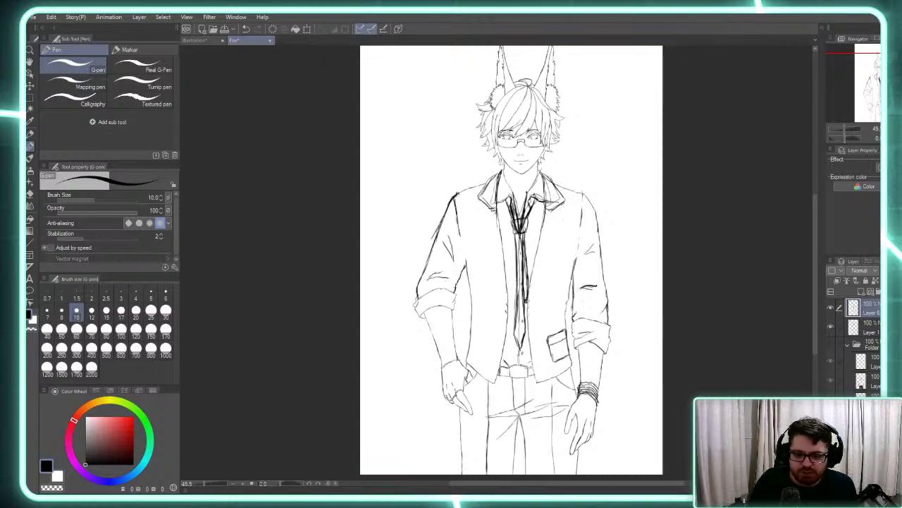
Sketch new notched lapels along the jacket opening and darken the seam lines above both rolled cuffs
mouse_move(526, 303)
left_mouse_down()
mouse_move(561, 222)
mouse_move(546, 205)
mouse_move(568, 210)
mouse_move(532, 302)
mouse_move(505, 294)
mouse_move(488, 253)
mouse_move(478, 218)
mouse_move(492, 204)
mouse_move(474, 217)
mouse_move(481, 229)
left_mouse_up()
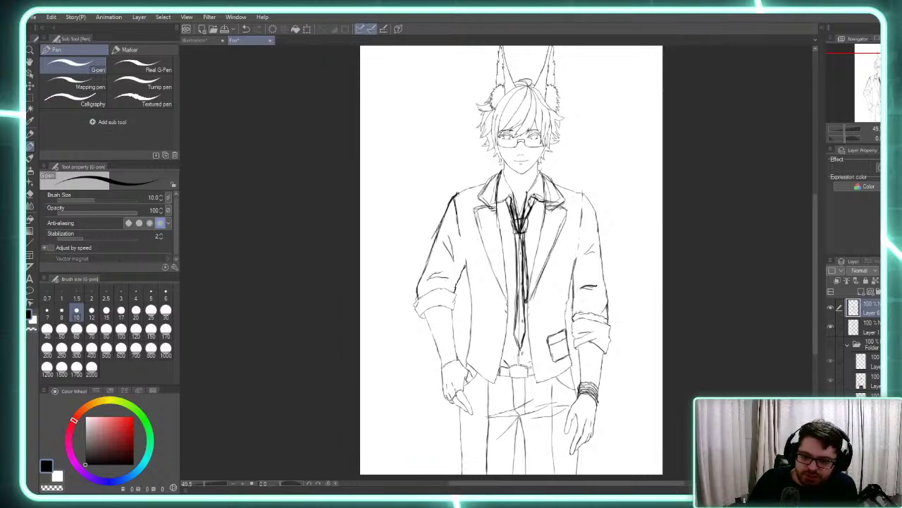
left_click_drag(575, 315, 597, 312)
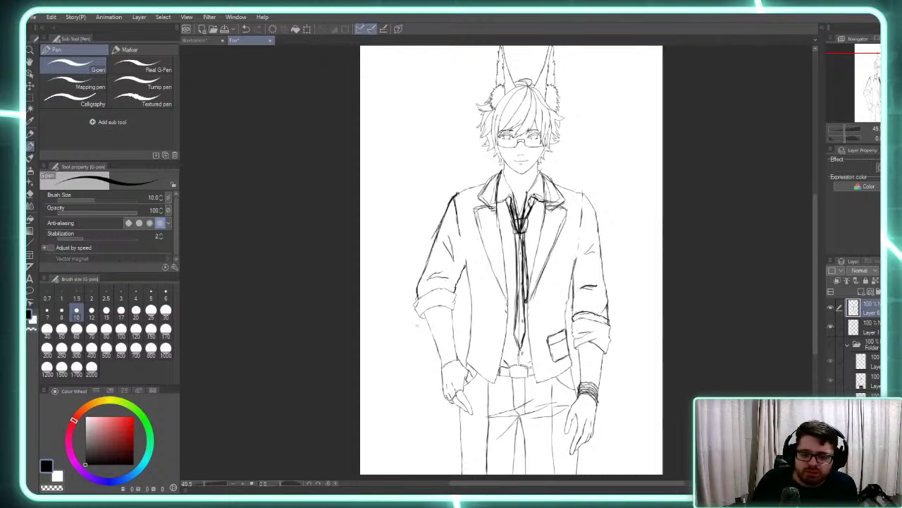
mouse_move(416, 293)
left_mouse_down()
mouse_move(414, 301)
mouse_move(421, 288)
mouse_move(449, 287)
mouse_move(437, 283)
left_mouse_up()
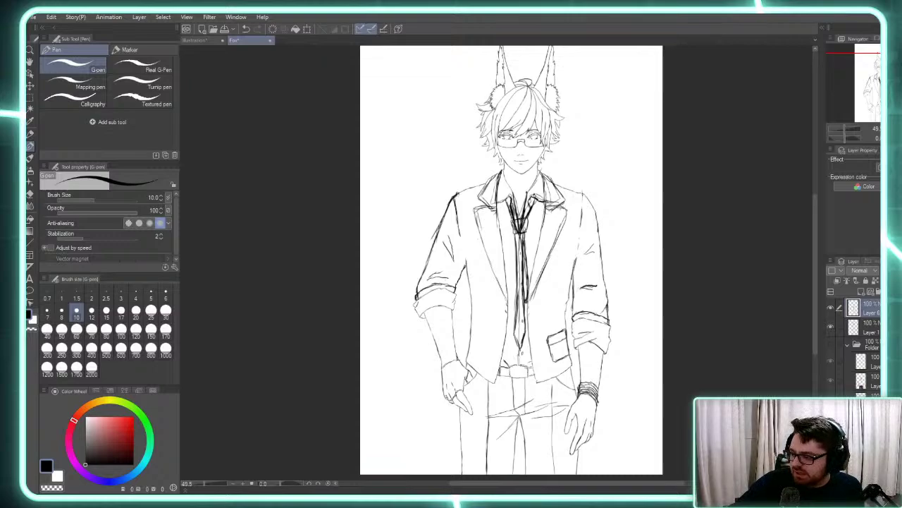
Check the horned character's jacket design sheet in the browser, then erase the glove lines from the hand at the hip with the hard eraser
key("alt+Tab")
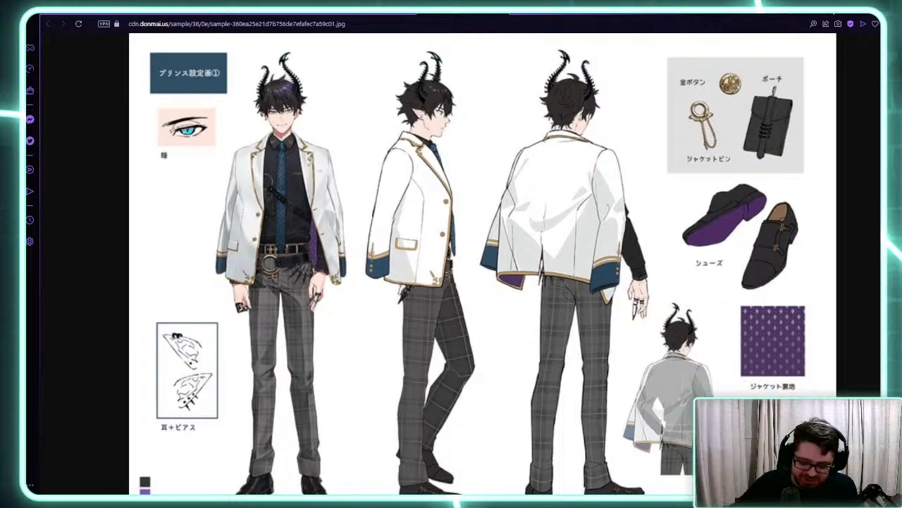
key("alt+Tab")
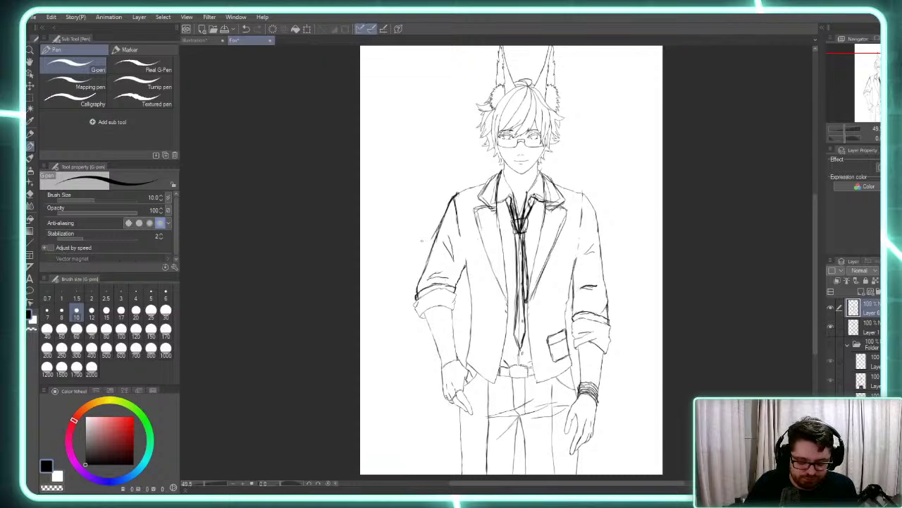
key("e")
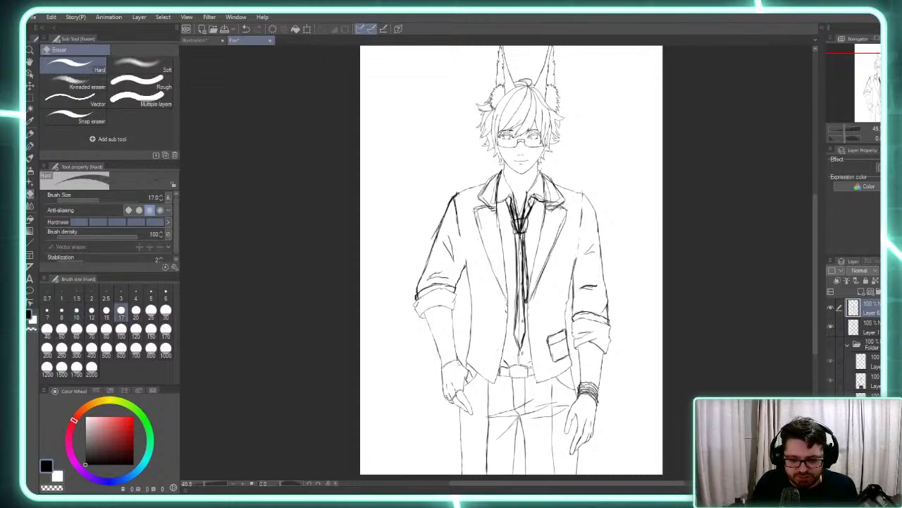
mouse_move(460, 360)
left_mouse_down()
mouse_move(438, 407)
mouse_move(466, 375)
left_mouse_up()
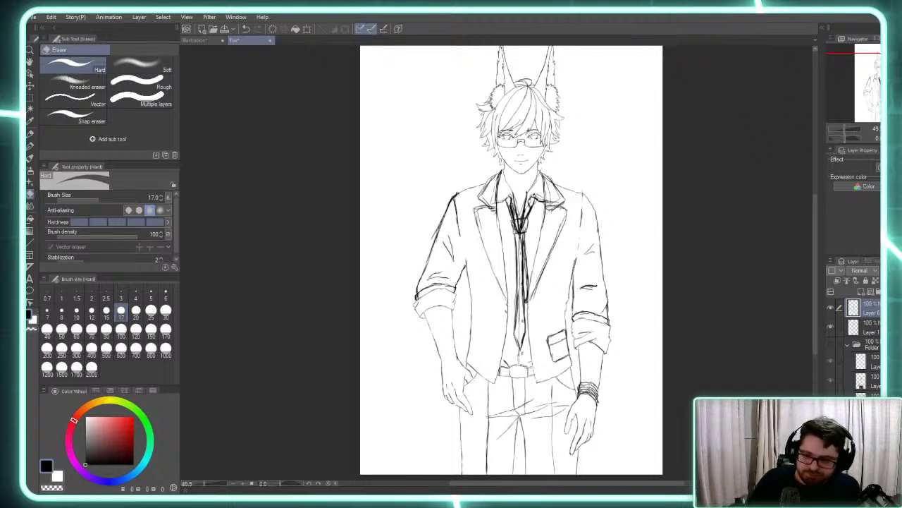
Compare the outfit sketch with the original coloured design by toggling the visibility of the sketch layer and the colour folder
key("p")
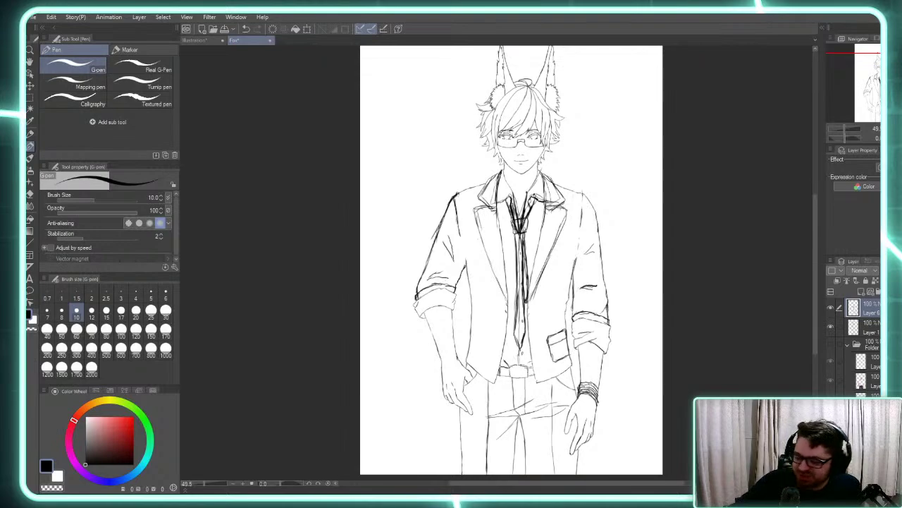
left_click(832, 308)
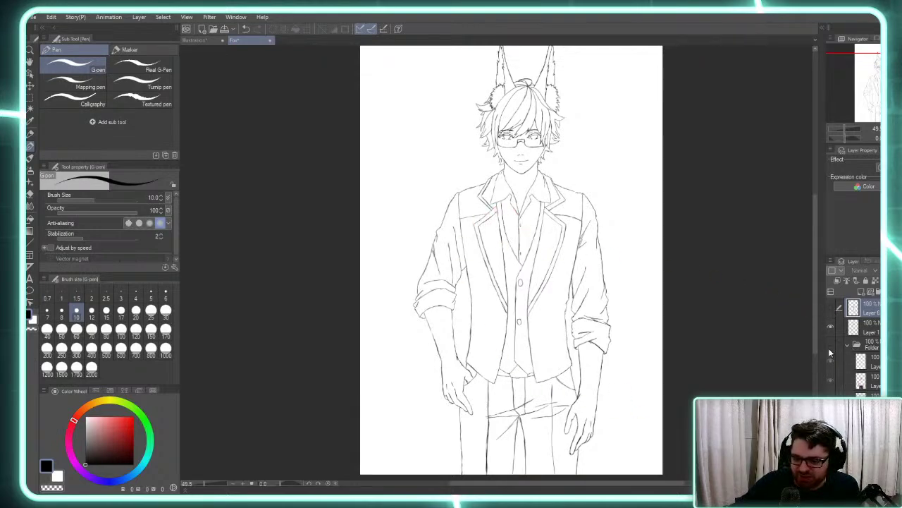
left_click(830, 344)
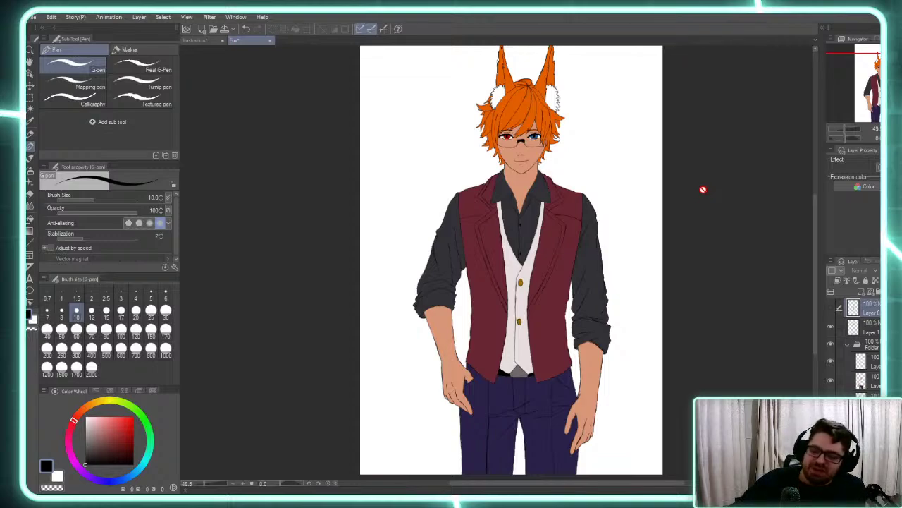
left_click(832, 345)
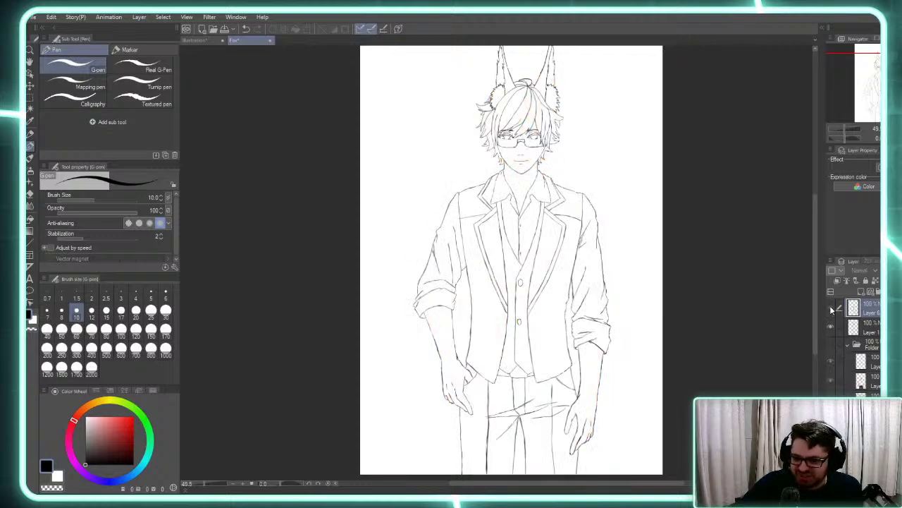
left_click(829, 305)
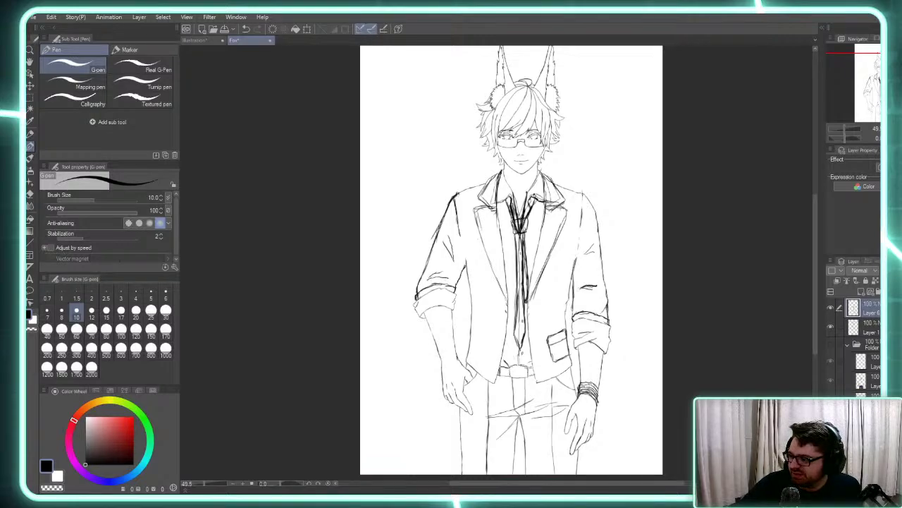
Check the winged character in Azu3.png and the Bartender Luke design sheet as references for a vest outfit
left_click_drag(896, 176, 519, 71)
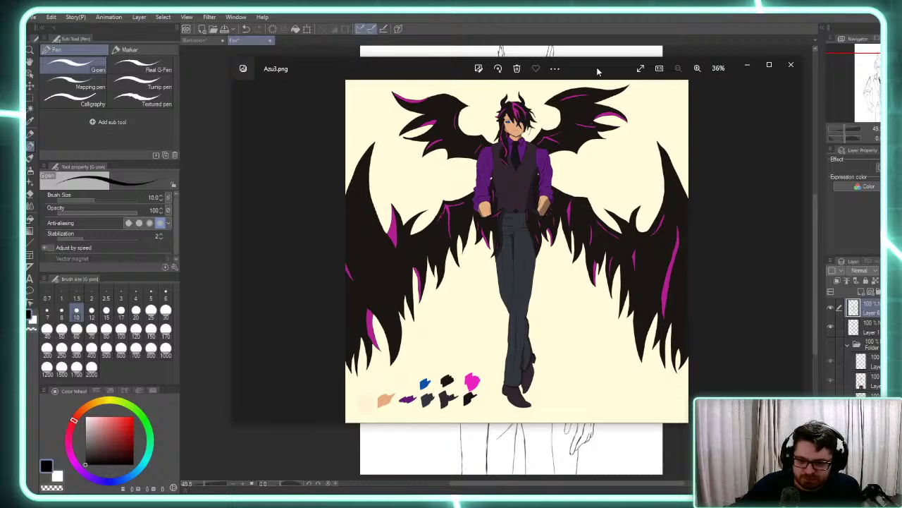
key("alt+F4")
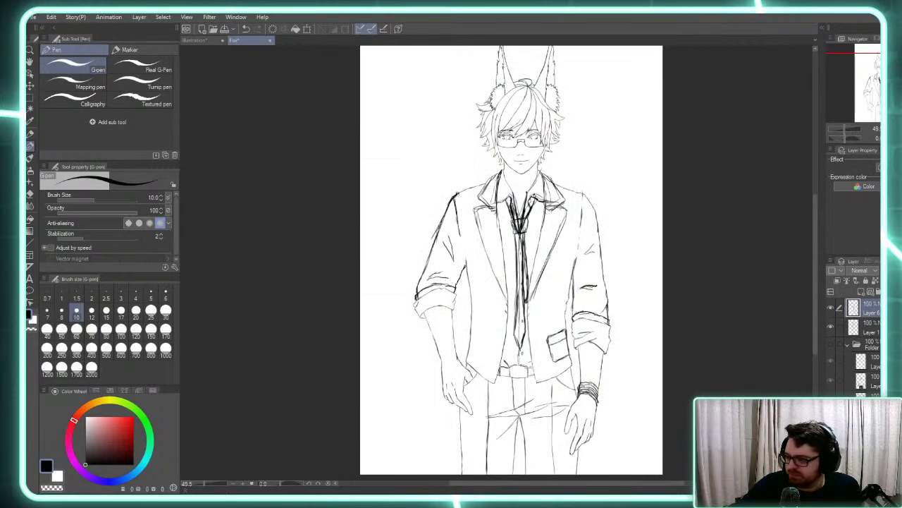
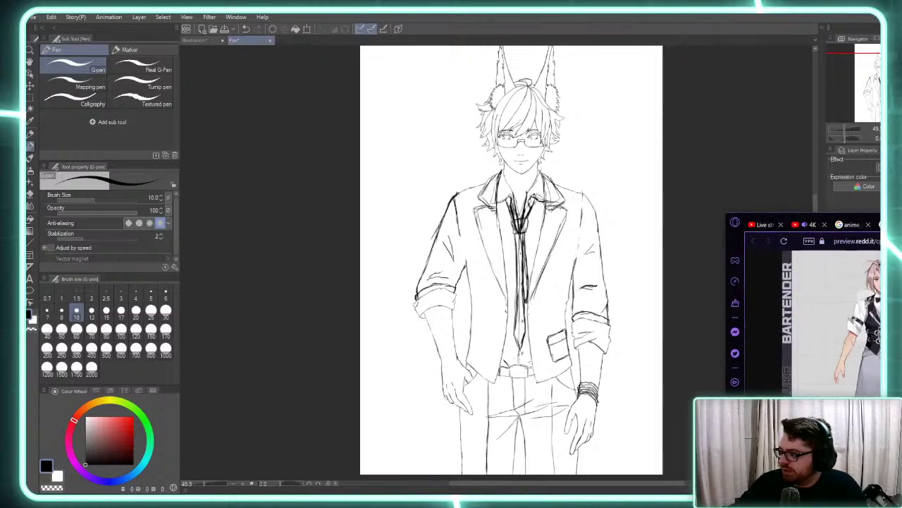
left_click_drag(899, 223, 706, 97)
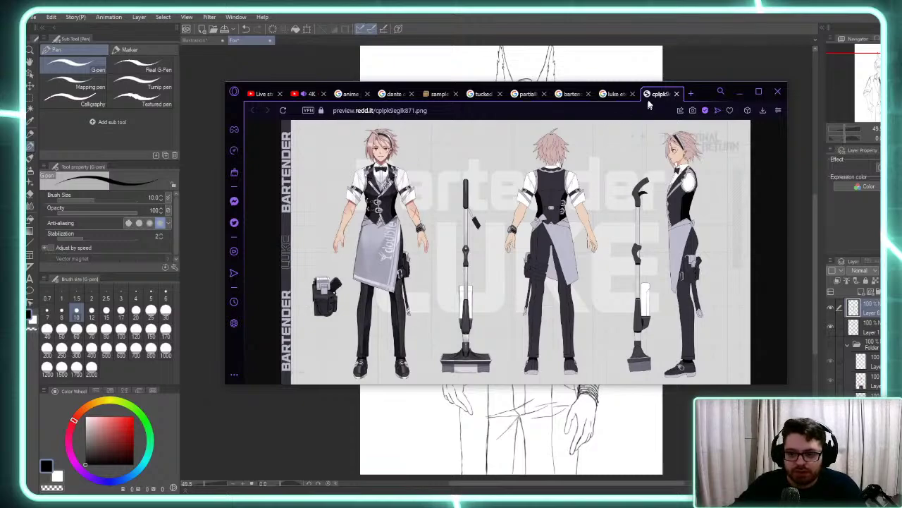
left_click_drag(708, 99, 861, 174)
left_click(862, 172)
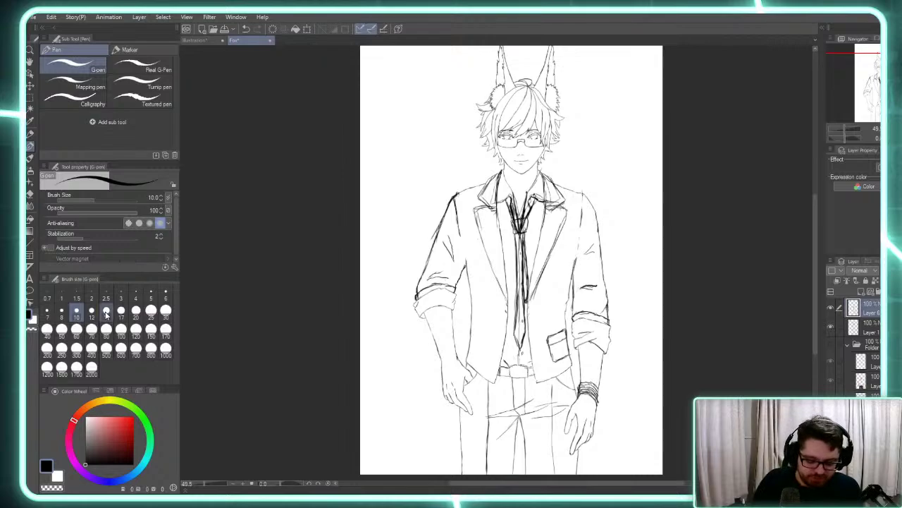
Paint over the jacket body, lapel and sleeve outlines in white with the G-pen at size 100
key("x")
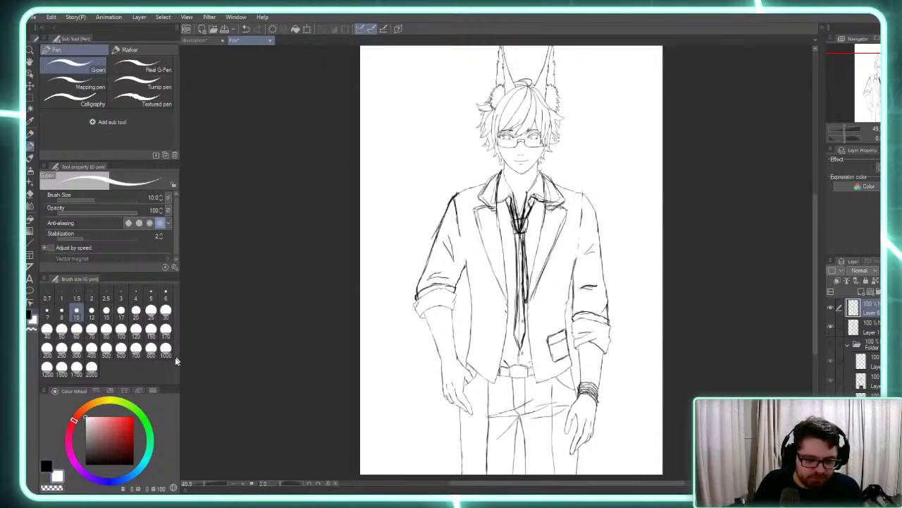
left_click(151, 355)
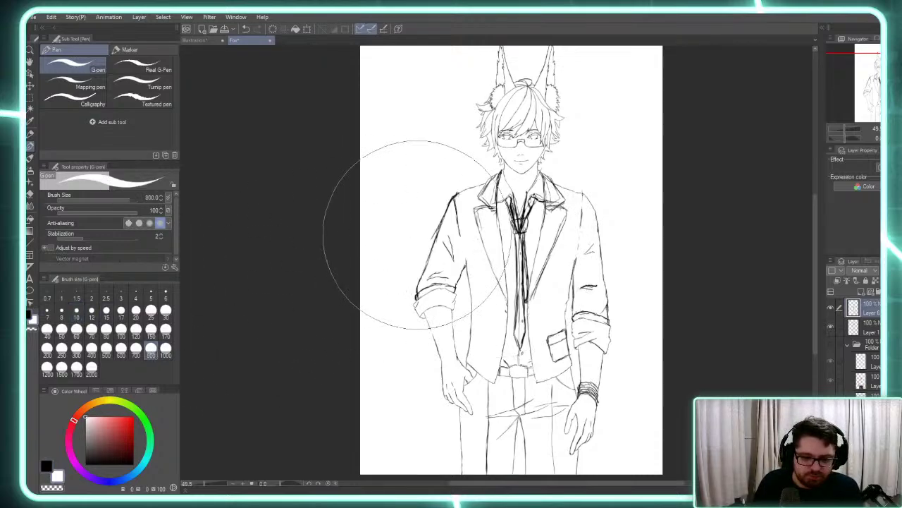
left_click(150, 311)
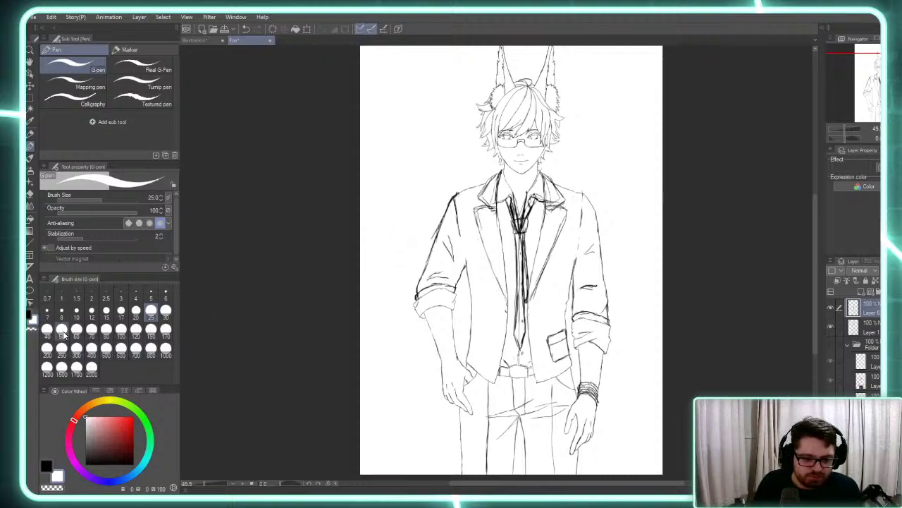
left_click(121, 329)
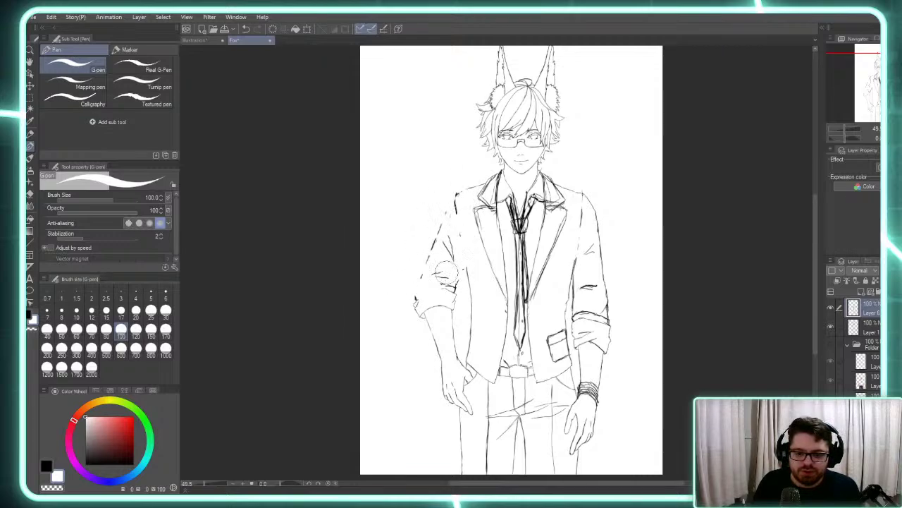
left_click_drag(440, 278, 457, 287)
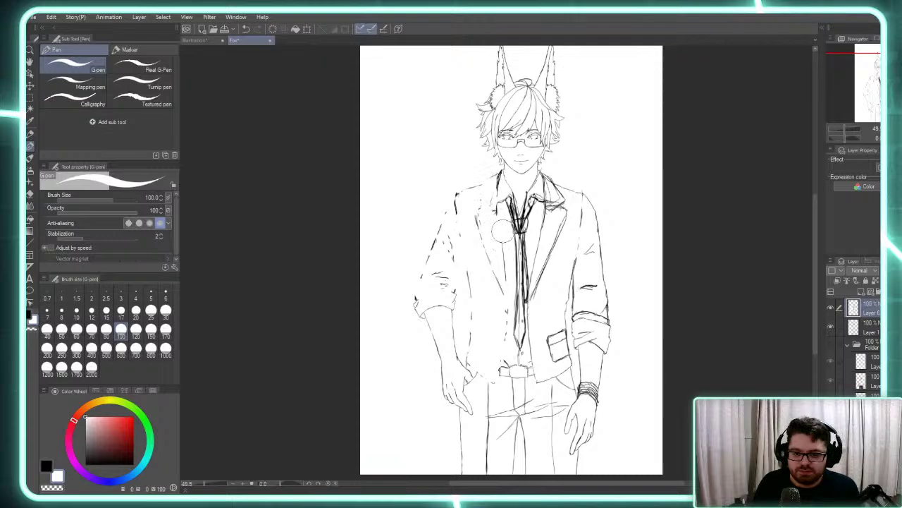
mouse_move(513, 220)
left_mouse_down()
mouse_move(527, 218)
mouse_move(524, 233)
mouse_move(521, 224)
left_mouse_up()
key("ctrl+z")
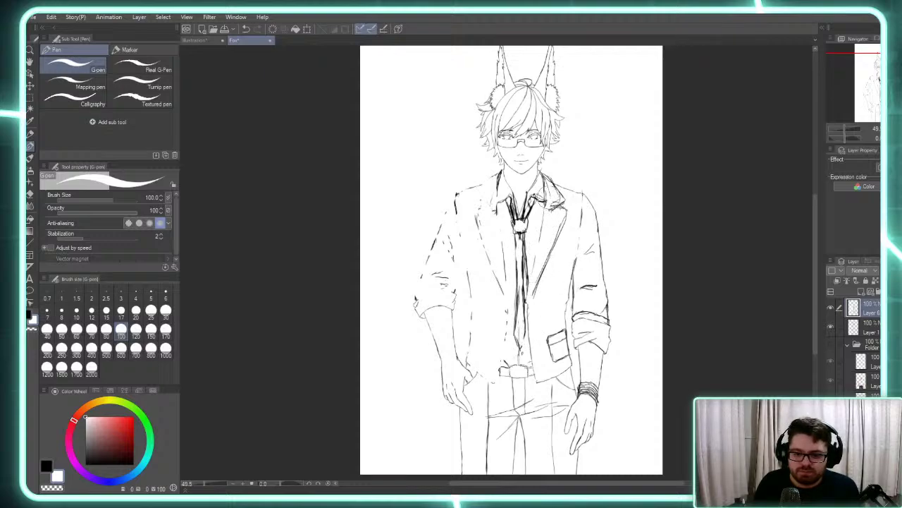
mouse_move(578, 190)
left_mouse_down()
mouse_move(605, 248)
mouse_move(607, 302)
mouse_move(604, 278)
mouse_move(576, 295)
mouse_move(573, 256)
mouse_move(565, 307)
mouse_move(577, 273)
mouse_move(565, 304)
mouse_move(578, 210)
mouse_move(566, 318)
mouse_move(543, 349)
mouse_move(536, 340)
mouse_move(534, 307)
mouse_move(566, 203)
mouse_move(553, 203)
mouse_move(557, 189)
mouse_move(544, 289)
mouse_move(567, 217)
mouse_move(546, 370)
mouse_move(573, 352)
mouse_move(565, 298)
mouse_move(576, 316)
mouse_move(610, 323)
mouse_move(615, 309)
mouse_move(594, 344)
mouse_move(577, 346)
mouse_move(571, 332)
mouse_move(574, 322)
mouse_move(609, 325)
mouse_move(607, 342)
mouse_move(580, 341)
mouse_move(587, 293)
mouse_move(571, 285)
mouse_move(577, 316)
left_mouse_up()
Redraw the shirt collar on both sides of the neck in black with the G-pen at size 10
key("c")
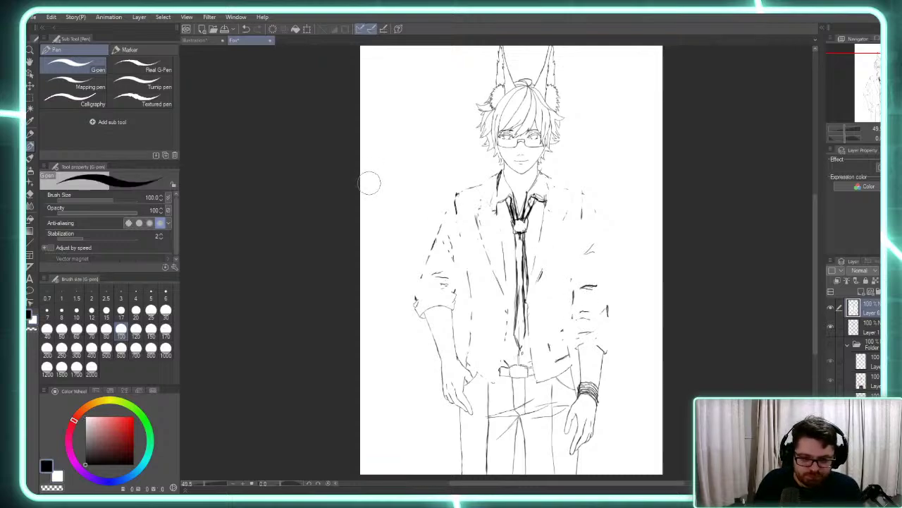
left_click(76, 312)
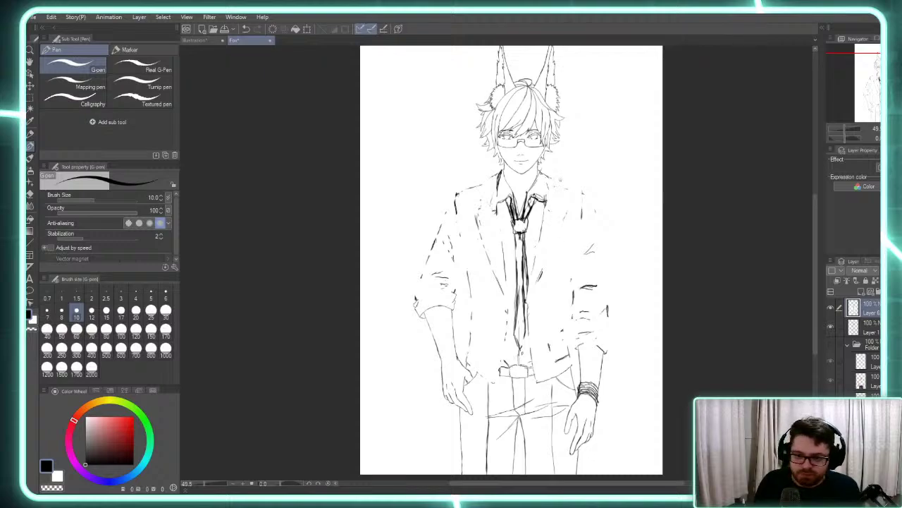
left_click_drag(543, 173, 555, 196)
mouse_move(495, 199)
left_mouse_down()
mouse_move(506, 203)
mouse_move(488, 203)
mouse_move(495, 191)
left_mouse_up()
mouse_move(497, 178)
left_mouse_down()
mouse_move(492, 199)
mouse_move(495, 187)
left_mouse_up()
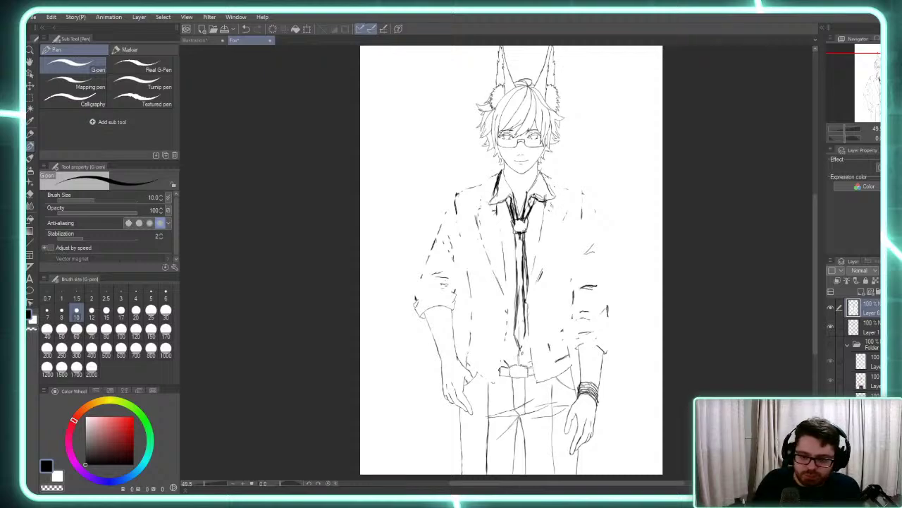
Sketch the vest's deep curved neckline, plus the armhole, notched lapel, side edge and pointed hem on the bracelet-arm side
mouse_move(552, 202)
left_mouse_down()
mouse_move(550, 232)
mouse_move(524, 271)
mouse_move(487, 227)
mouse_move(494, 205)
mouse_move(492, 230)
mouse_move(516, 267)
mouse_move(550, 219)
left_mouse_up()
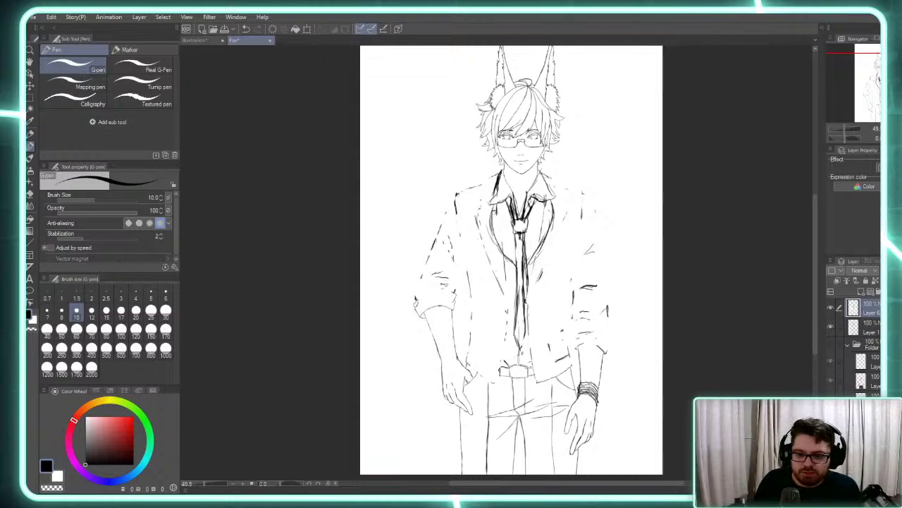
mouse_move(528, 266)
left_mouse_down()
mouse_move(547, 244)
mouse_move(550, 210)
left_mouse_up()
mouse_move(551, 220)
left_mouse_down()
mouse_move(549, 204)
mouse_move(570, 210)
mouse_move(568, 257)
mouse_move(570, 187)
left_mouse_up()
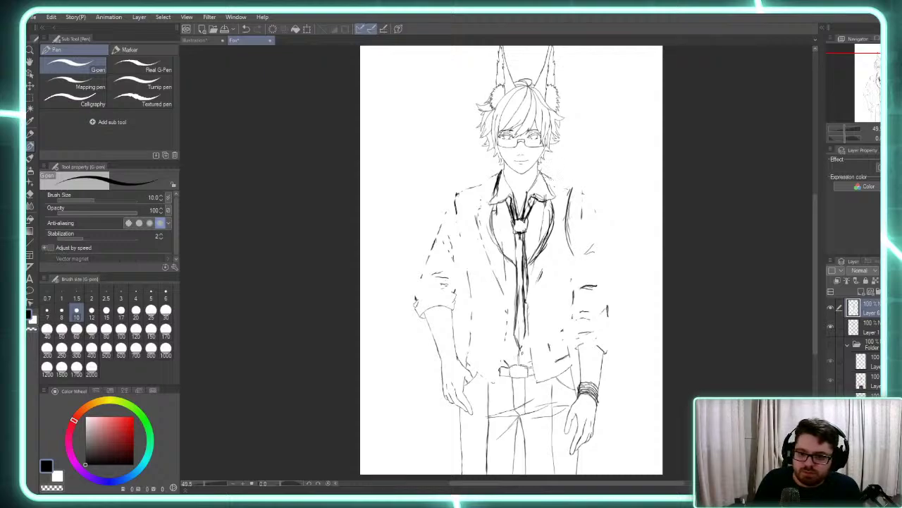
mouse_move(545, 176)
left_mouse_down()
mouse_move(568, 207)
mouse_move(560, 221)
mouse_move(575, 218)
mouse_move(564, 225)
mouse_move(573, 212)
mouse_move(569, 181)
left_mouse_up()
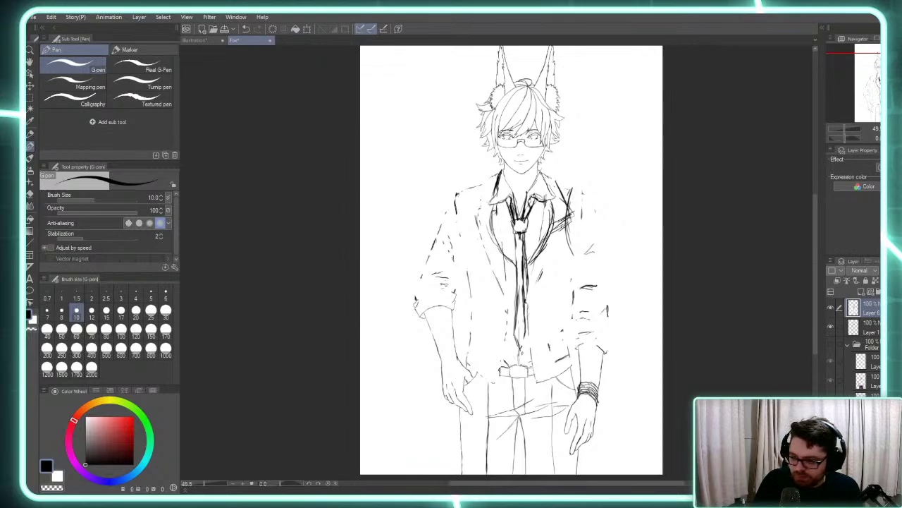
mouse_move(554, 230)
left_mouse_down()
mouse_move(564, 222)
mouse_move(509, 310)
mouse_move(537, 391)
mouse_move(567, 354)
left_mouse_up()
mouse_move(557, 366)
left_mouse_down()
mouse_move(569, 353)
mouse_move(571, 251)
mouse_move(568, 359)
left_mouse_up()
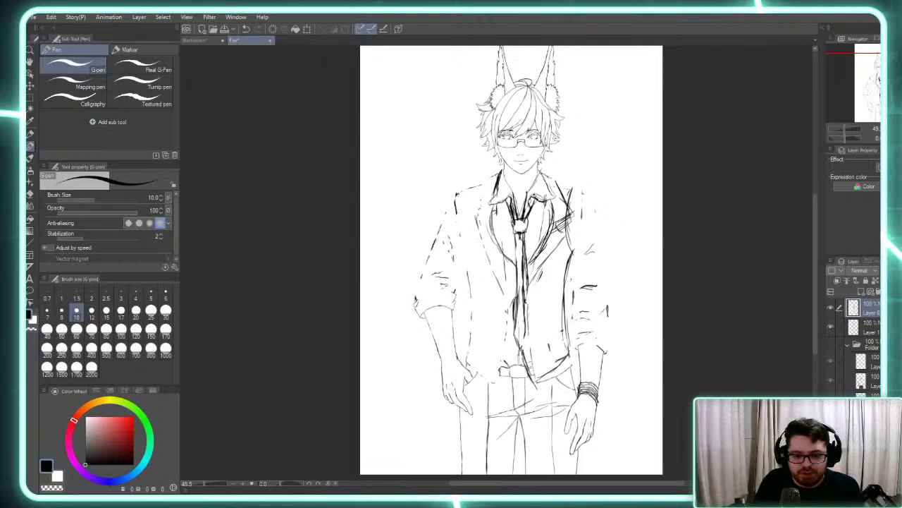
Redraw both shirt sleeves from shoulder to forearm, including the rolled cuffs
mouse_move(423, 305)
left_mouse_down()
mouse_move(418, 313)
mouse_move(454, 304)
mouse_move(458, 289)
mouse_move(411, 284)
mouse_move(418, 311)
mouse_move(412, 284)
mouse_move(426, 273)
mouse_move(452, 201)
left_mouse_up()
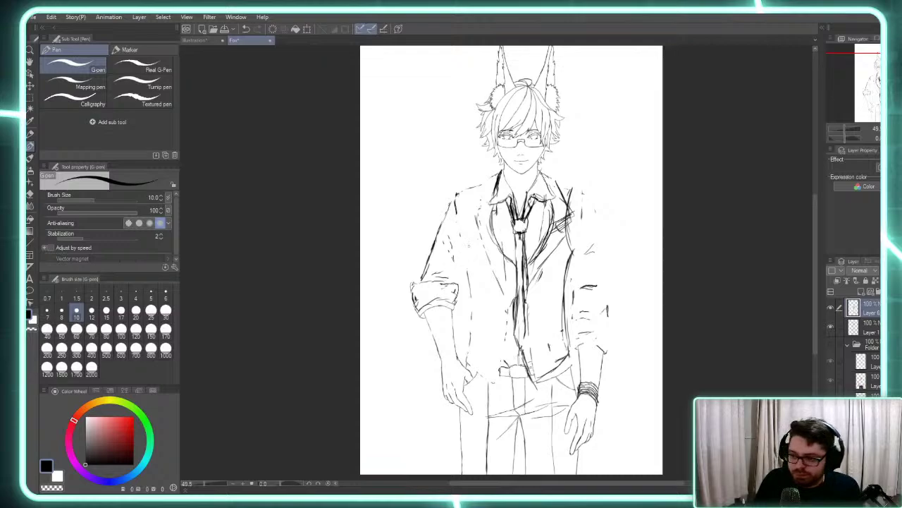
mouse_move(595, 204)
left_mouse_down()
mouse_move(582, 241)
mouse_move(596, 209)
mouse_move(568, 190)
mouse_move(602, 216)
mouse_move(605, 265)
mouse_move(603, 198)
left_mouse_up()
mouse_move(603, 261)
left_mouse_down()
mouse_move(607, 328)
mouse_move(571, 324)
mouse_move(574, 353)
mouse_move(611, 330)
mouse_move(595, 333)
mouse_move(572, 300)
mouse_move(574, 252)
left_mouse_up()
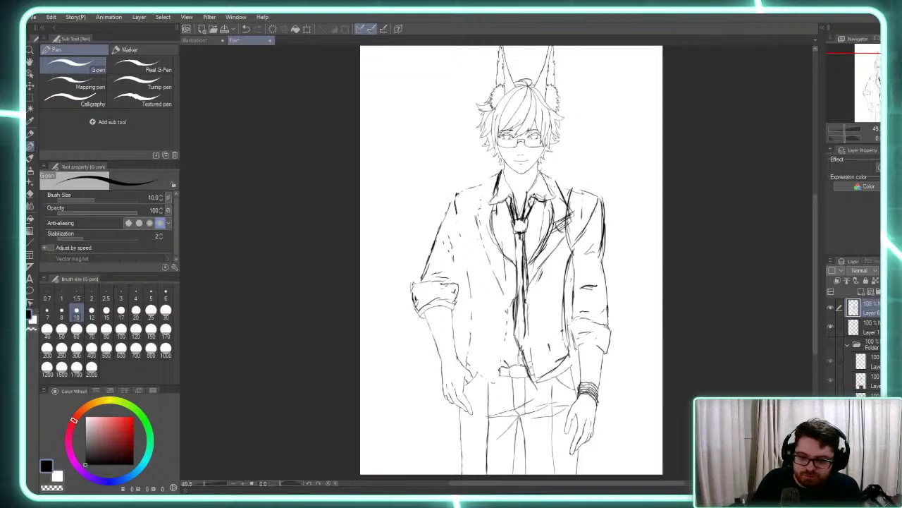
mouse_move(573, 293)
left_mouse_down()
mouse_move(573, 254)
mouse_move(575, 318)
mouse_move(574, 251)
left_mouse_up()
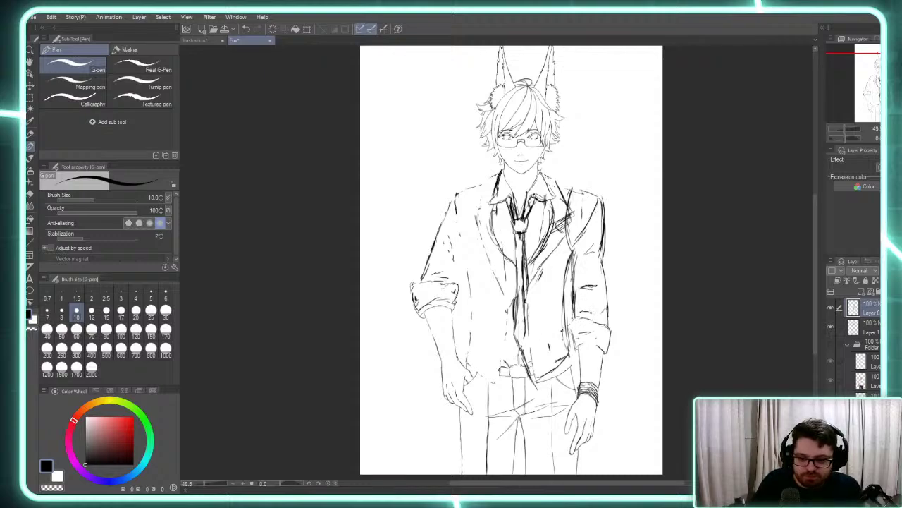
left_click_drag(575, 313, 573, 250)
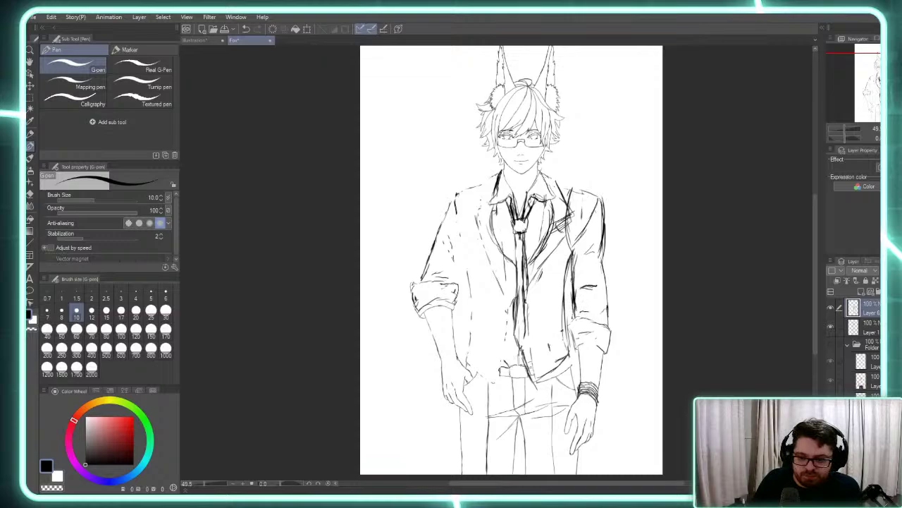
mouse_move(576, 322)
left_mouse_down()
mouse_move(574, 309)
mouse_move(608, 317)
mouse_move(607, 278)
left_mouse_up()
left_click_drag(605, 302, 602, 261)
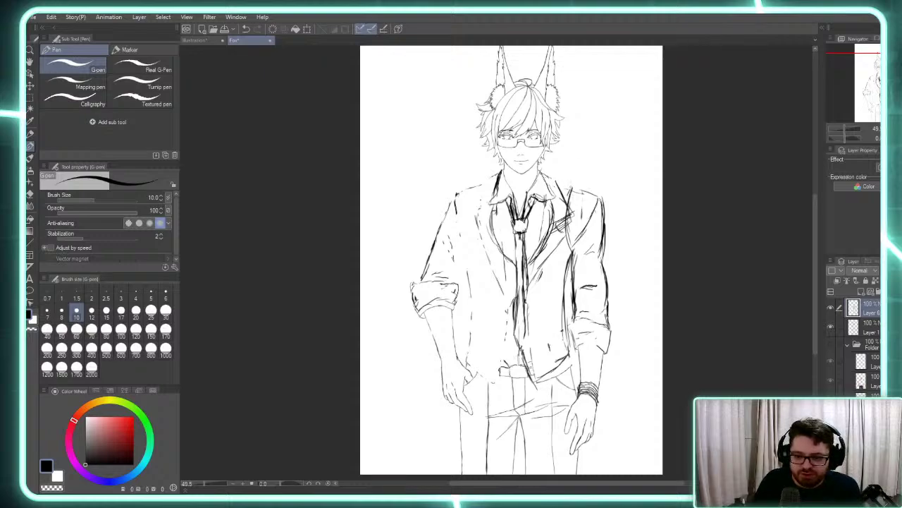
Sketch the shoulder line above the bracelet arm and redraw the necktie's lower edge down to its tip
left_click_drag(564, 180, 577, 188)
left_click_drag(567, 184, 598, 198)
left_click_drag(586, 192, 602, 198)
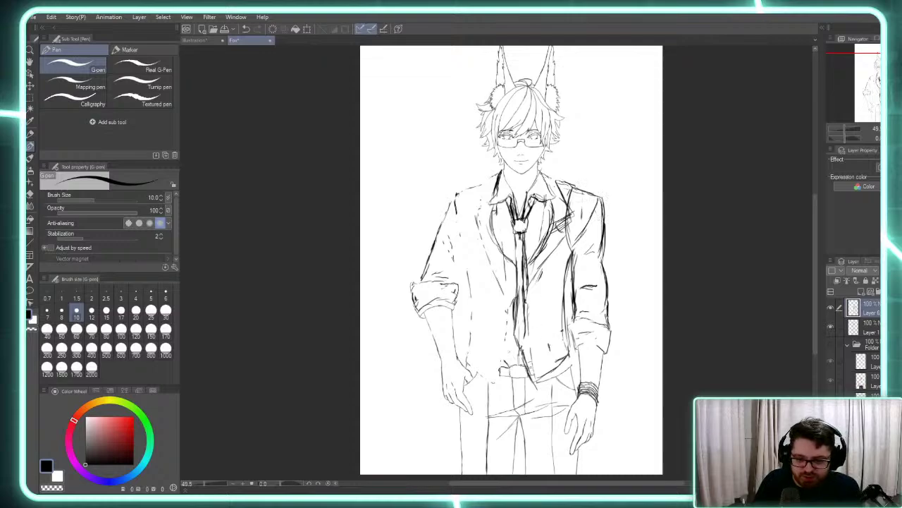
left_click_drag(522, 350, 527, 306)
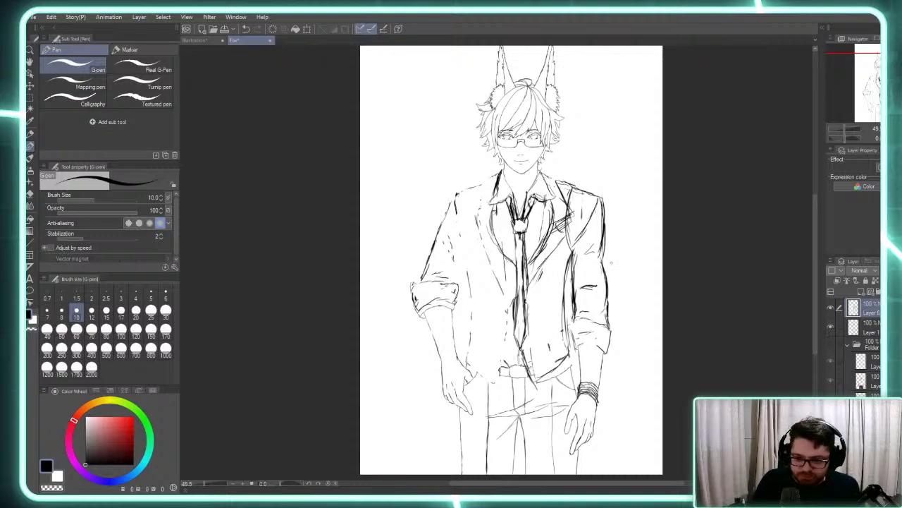
Sketch a slanted armband around the upper sleeve of the bracelet arm
mouse_move(606, 266)
left_mouse_down()
mouse_move(568, 268)
mouse_move(578, 256)
left_mouse_up()
mouse_move(598, 252)
left_mouse_down()
mouse_move(581, 256)
mouse_move(594, 250)
left_mouse_up()
mouse_move(601, 248)
left_mouse_down()
mouse_move(569, 270)
mouse_move(584, 261)
left_mouse_up()
left_click_drag(608, 249, 601, 254)
left_click_drag(607, 245, 571, 259)
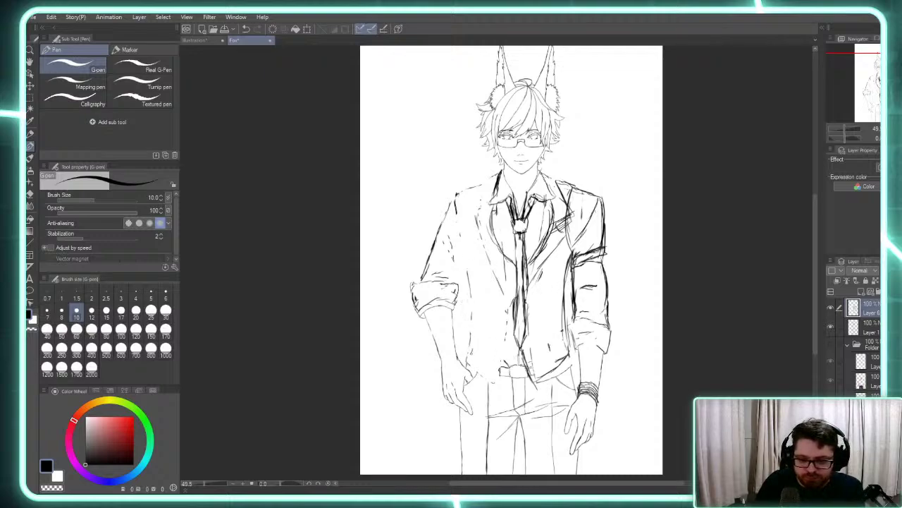
Sketch the vest's side edge, armhole curve and collar-side shoulder line on the side of the hand resting at the hip
left_click_drag(473, 327, 472, 352)
left_click_drag(471, 299, 471, 348)
mouse_move(471, 273)
left_mouse_down()
mouse_move(471, 327)
mouse_move(466, 282)
mouse_move(455, 273)
mouse_move(462, 259)
mouse_move(464, 270)
left_mouse_up()
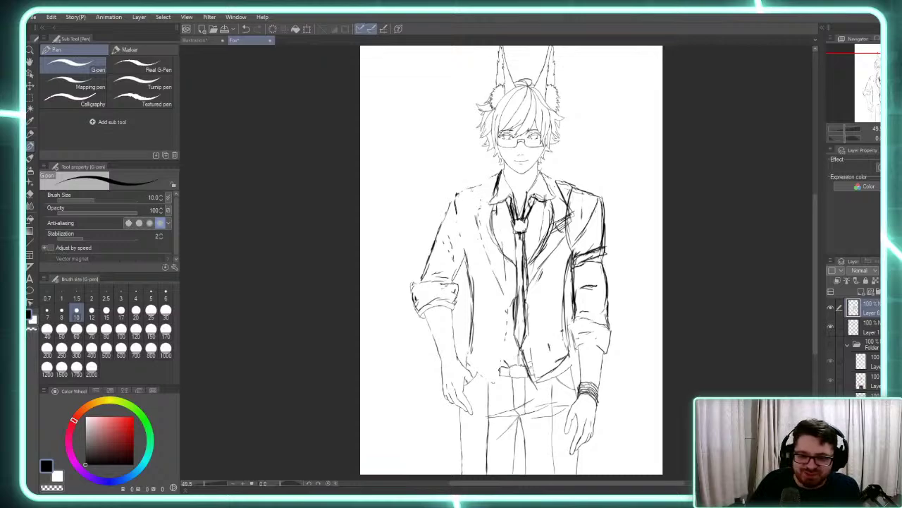
left_click_drag(475, 189, 471, 256)
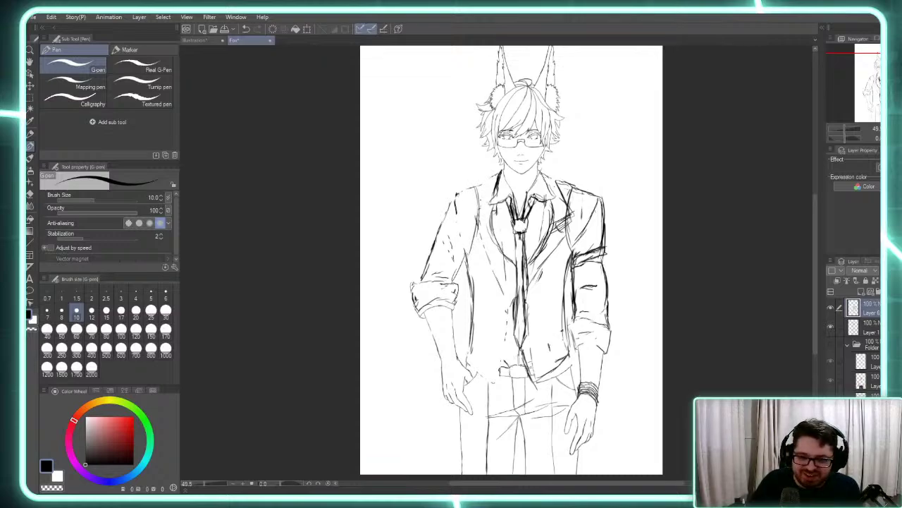
left_click_drag(478, 218, 467, 253)
mouse_move(480, 193)
left_mouse_down()
mouse_move(475, 230)
mouse_move(477, 188)
left_mouse_up()
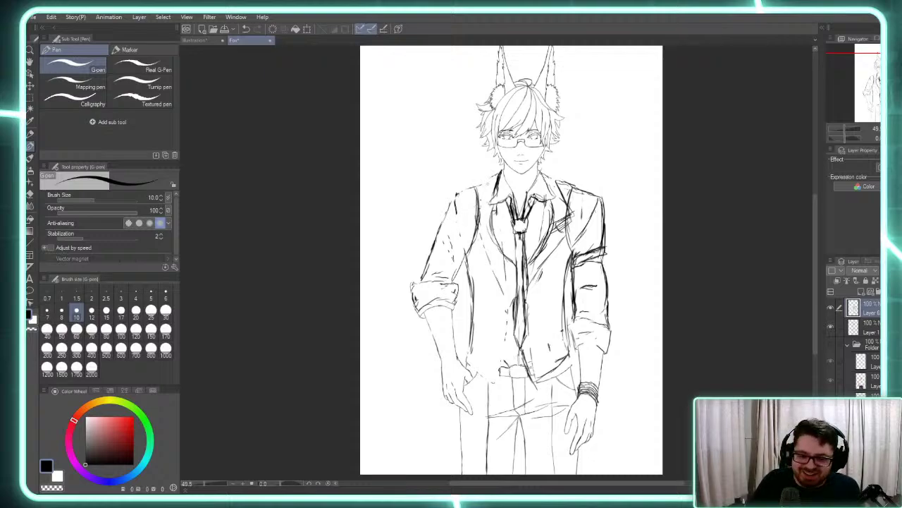
left_click_drag(491, 177, 483, 194)
left_click_drag(489, 185, 478, 210)
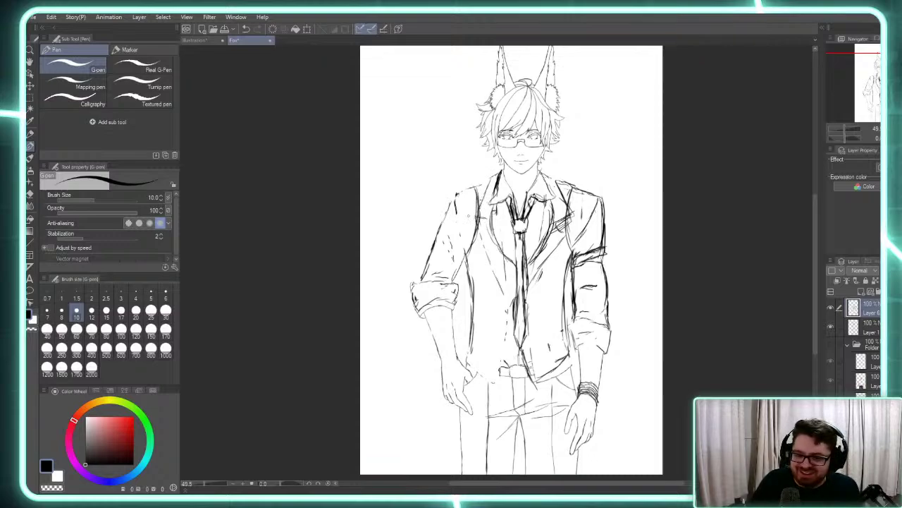
Sketch the vest's notched lapel on the hip-hand side and reinforce the inner edges of both lapels around the tie
mouse_move(468, 218)
left_mouse_down()
mouse_move(478, 215)
mouse_move(491, 177)
left_mouse_up()
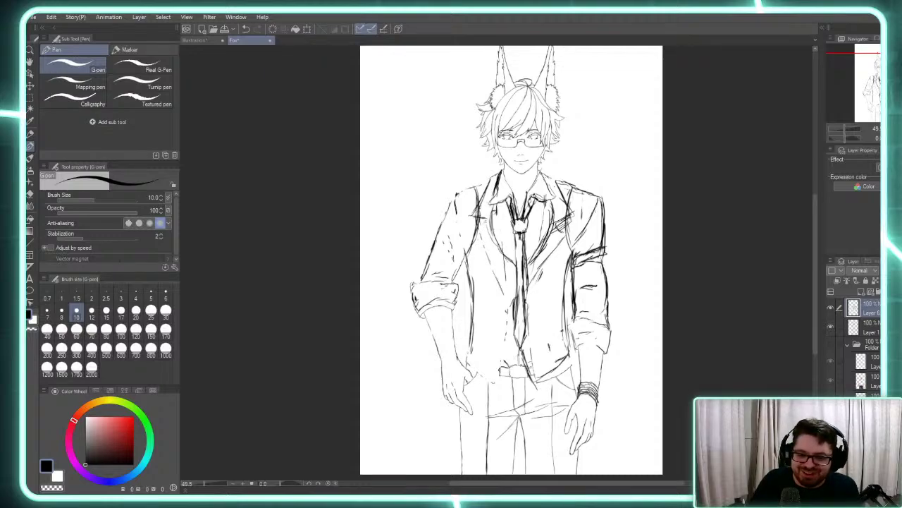
left_click_drag(477, 218, 486, 226)
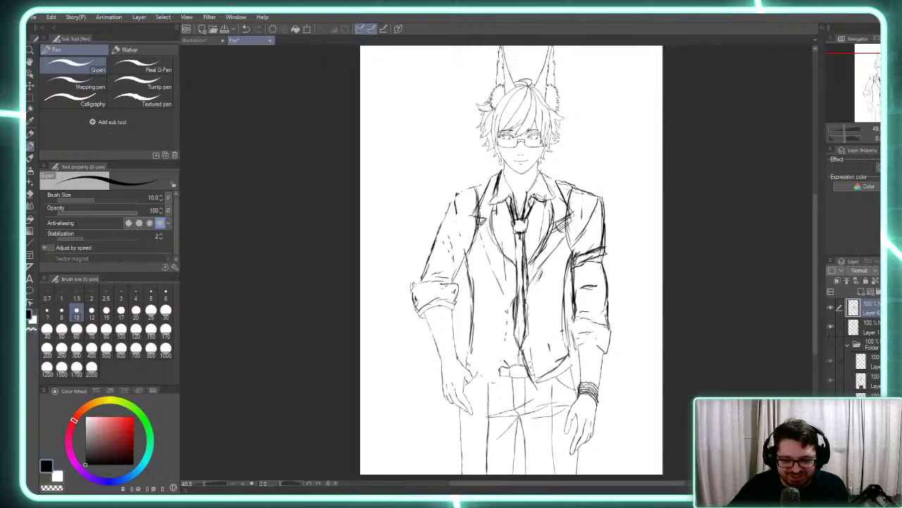
mouse_move(475, 227)
left_mouse_down()
mouse_move(515, 279)
mouse_move(507, 267)
left_mouse_up()
mouse_move(476, 231)
left_mouse_down()
mouse_move(514, 261)
mouse_move(506, 249)
mouse_move(538, 246)
mouse_move(551, 227)
left_mouse_up()
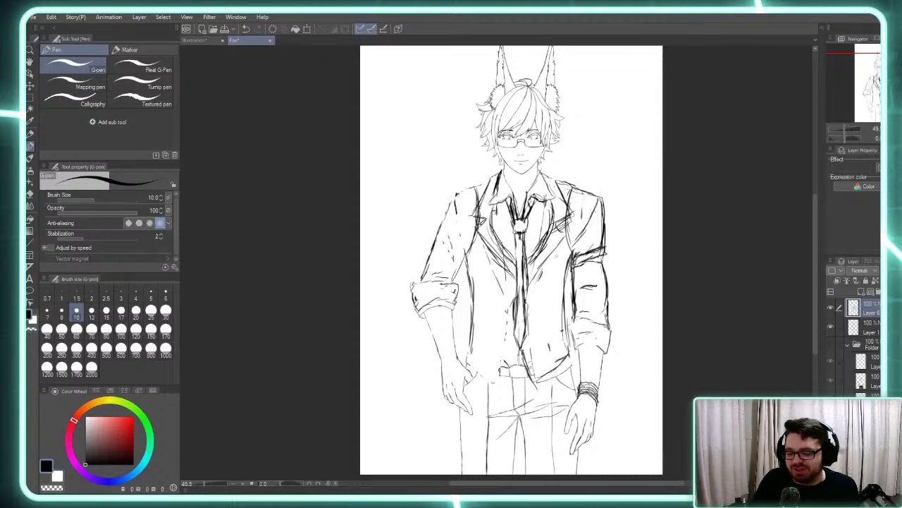
Compare against the original jacket by hiding and restoring the top two sketch layers, and sketch the vest's pointed front hem below the tie
left_click(830, 307)
left_click(830, 327)
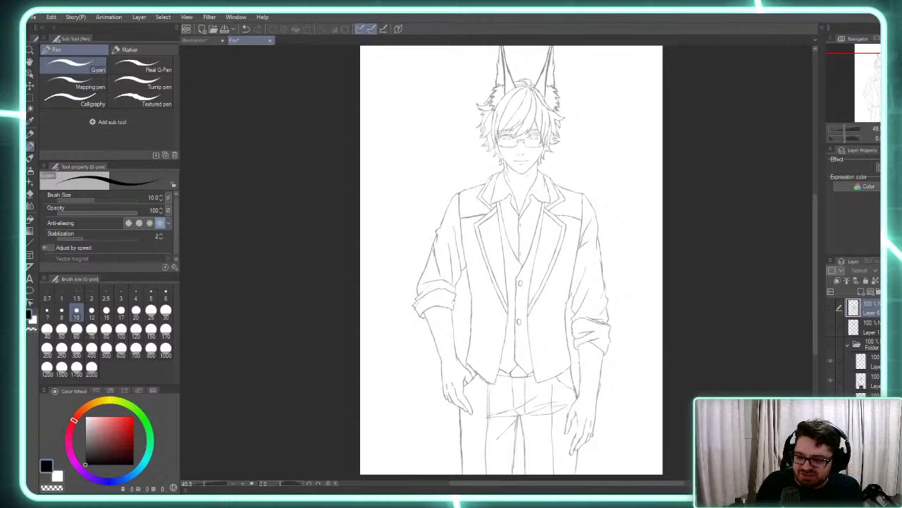
left_click(831, 308)
left_click(831, 326)
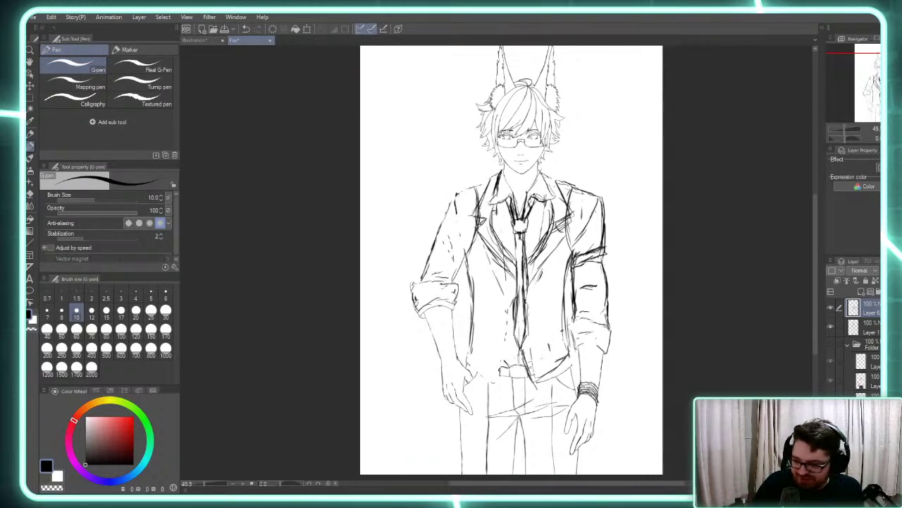
left_click_drag(524, 354, 513, 378)
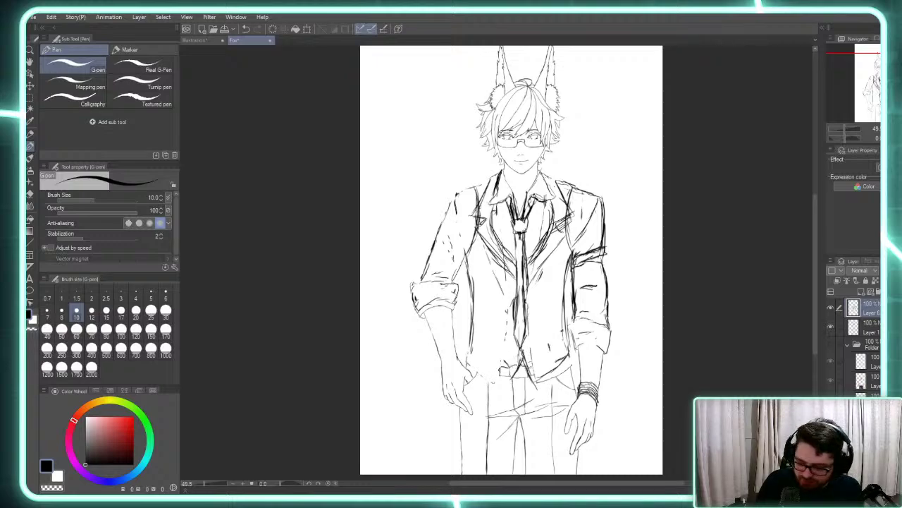
left_click_drag(518, 345, 529, 366)
mouse_move(528, 373)
left_mouse_down()
mouse_move(534, 379)
mouse_move(503, 383)
mouse_move(470, 354)
mouse_move(476, 281)
left_mouse_up()
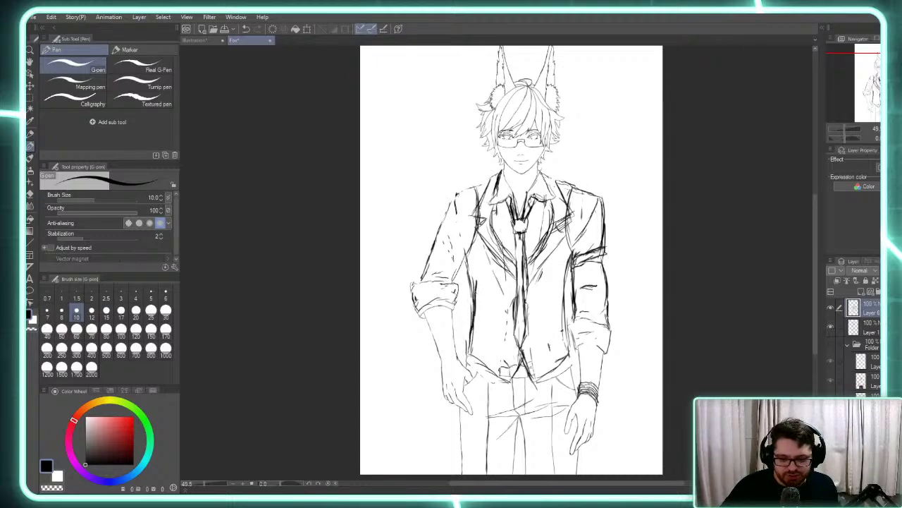
Reinforce the vest's inward-curving waist edges on both sides, from below the armholes down to the hem
mouse_move(478, 319)
left_mouse_down()
mouse_move(468, 257)
mouse_move(471, 270)
left_mouse_up()
left_click_drag(481, 326, 480, 302)
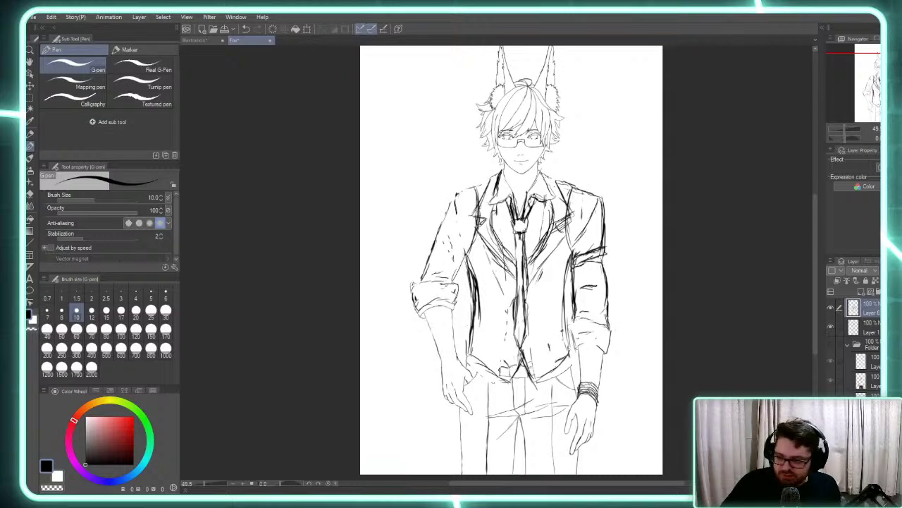
left_click_drag(570, 353, 562, 268)
left_click_drag(563, 314, 567, 262)
left_click_drag(570, 355, 561, 326)
left_click_drag(469, 355, 469, 263)
mouse_move(468, 285)
left_mouse_down()
mouse_move(471, 256)
mouse_move(470, 275)
left_mouse_up()
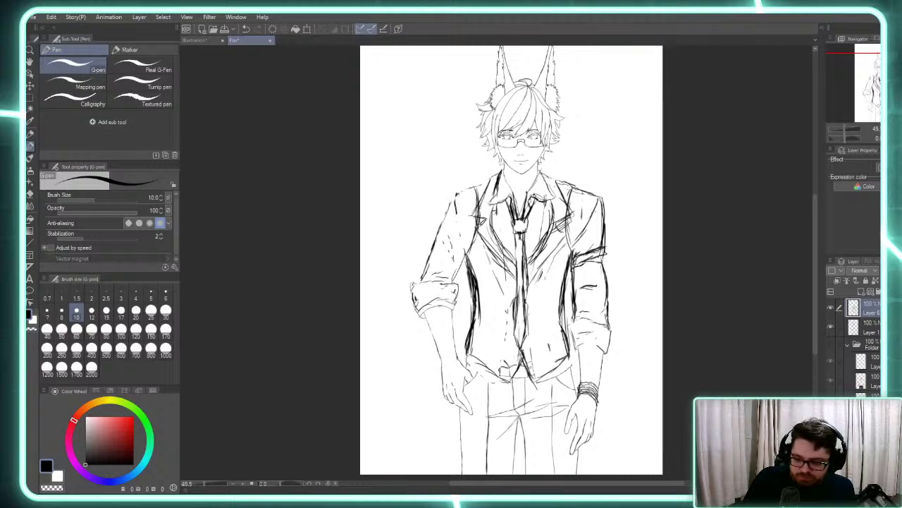
Sketch a curved vertical seam on each front vest panel and paint out stray strokes at the bracelet-side lapel in white
mouse_move(541, 311)
left_mouse_down()
mouse_move(559, 371)
mouse_move(549, 348)
left_mouse_up()
left_click_drag(541, 270, 545, 313)
mouse_move(553, 251)
left_mouse_down()
mouse_move(544, 290)
mouse_move(553, 257)
left_mouse_up()
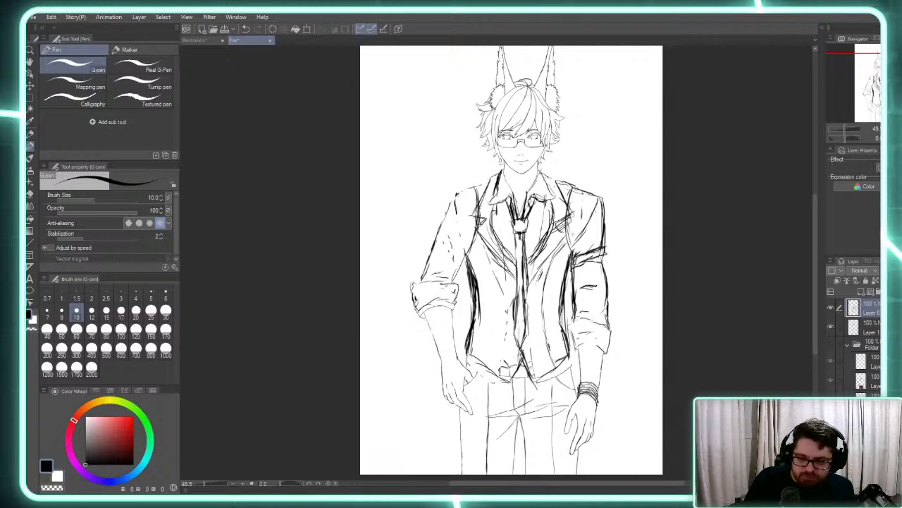
left_click_drag(471, 244, 496, 324)
mouse_move(488, 292)
left_mouse_down()
mouse_move(496, 357)
mouse_move(481, 365)
mouse_move(491, 347)
left_mouse_up()
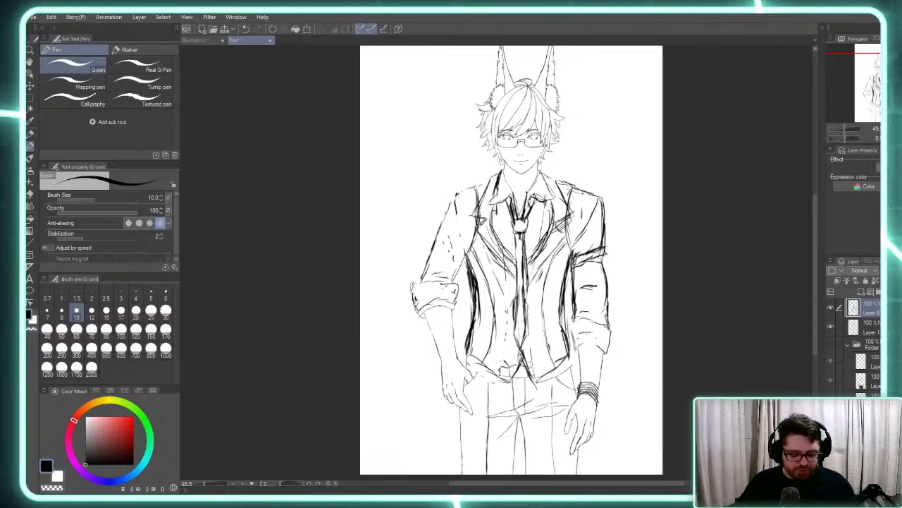
key("x")
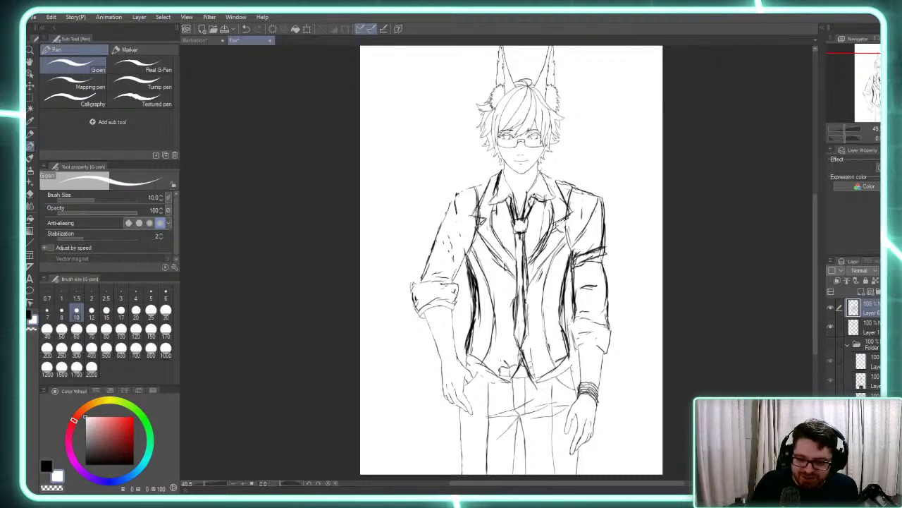
Sketch a slanted black contour from the hip beside the bracelet hand down to the canvas's lower edge, with overlapping strokes
key("x")
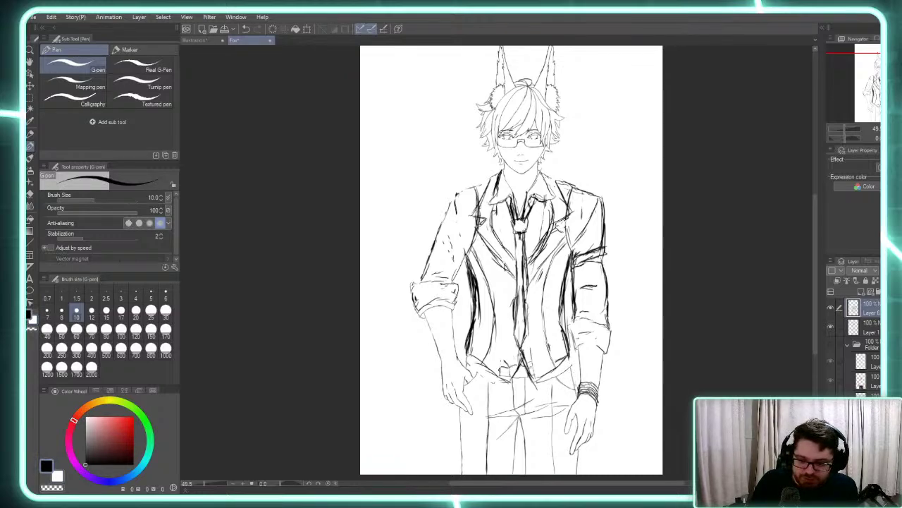
left_click_drag(575, 386, 547, 426)
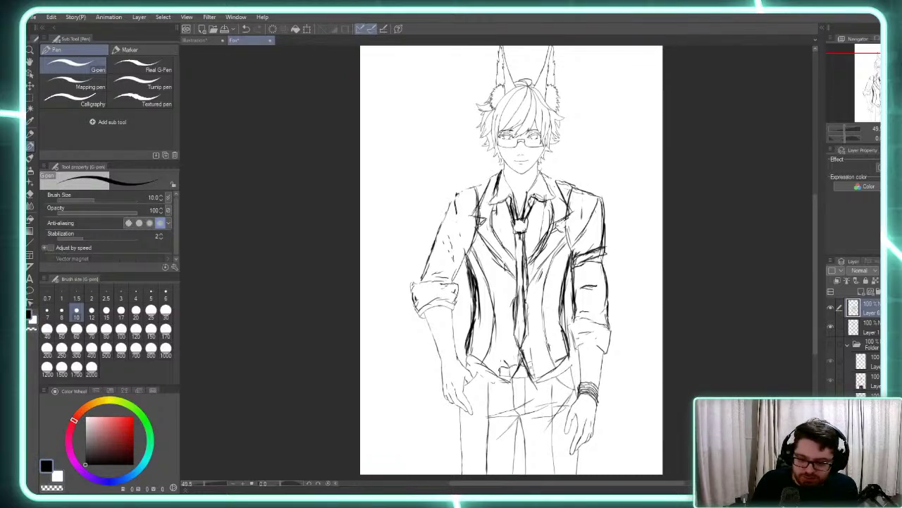
left_click_drag(577, 385, 541, 474)
left_click_drag(554, 433, 540, 464)
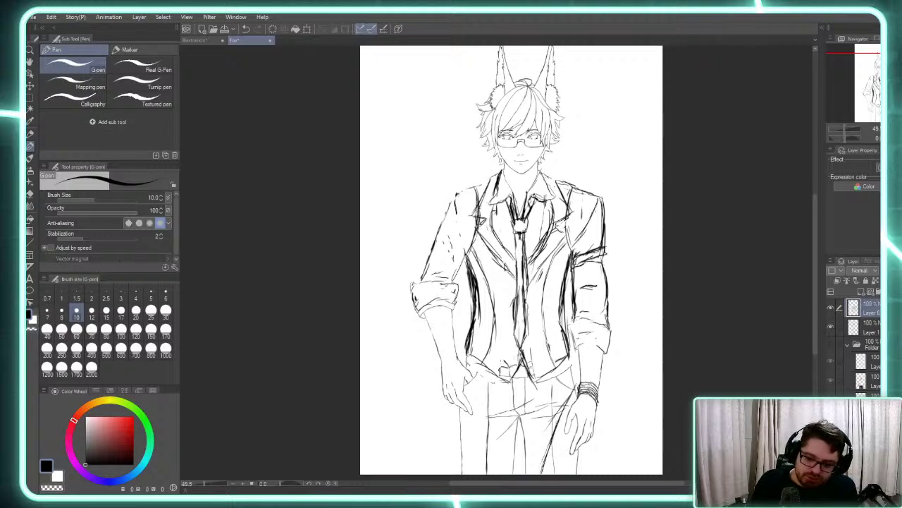
left_click_drag(577, 381, 557, 426)
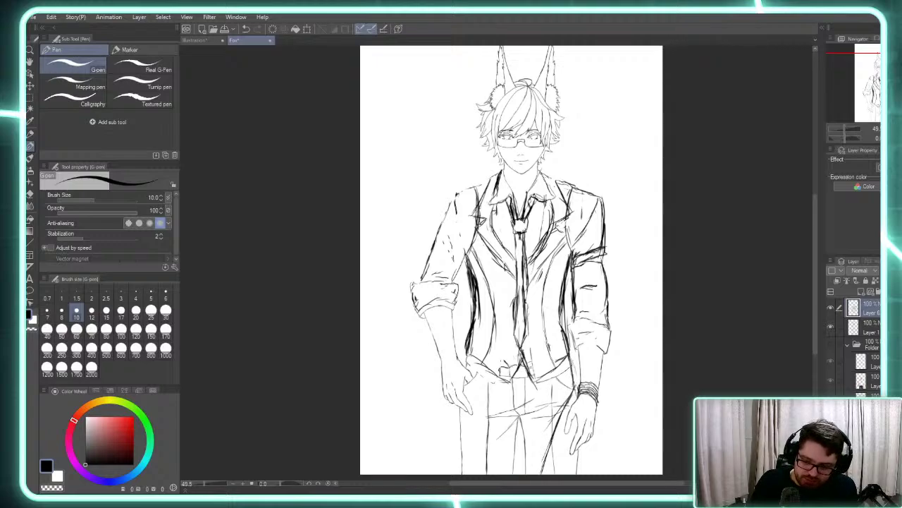
left_click_drag(575, 381, 554, 428)
left_click_drag(554, 438, 544, 463)
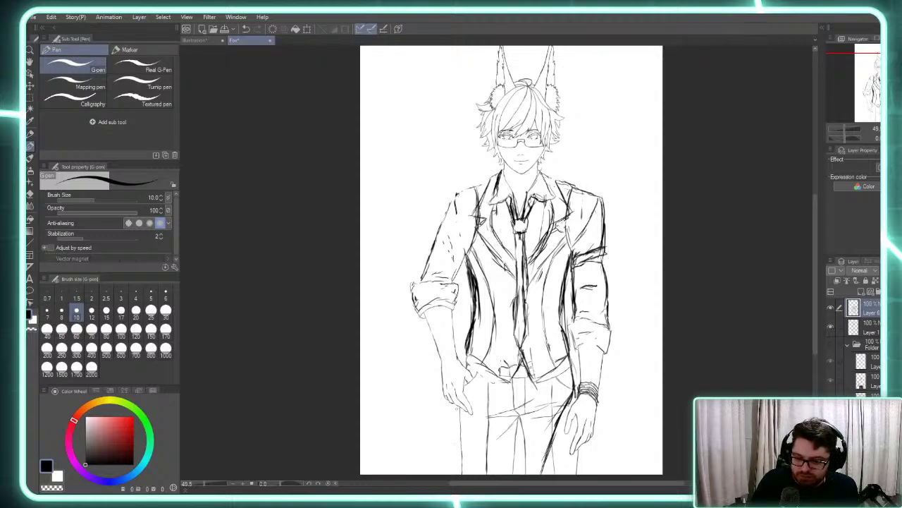
Sketch the outer trouser edge from below the hip-resting hand down to the canvas's lower edge
mouse_move(460, 403)
left_mouse_down()
mouse_move(457, 457)
mouse_move(457, 442)
left_mouse_up()
left_click_drag(457, 437, 455, 465)
left_click_drag(455, 422, 455, 474)
left_click_drag(454, 443, 453, 474)
mouse_move(457, 414)
left_mouse_down()
mouse_move(454, 451)
mouse_move(455, 440)
left_mouse_up()
mouse_move(460, 408)
left_mouse_down()
mouse_move(454, 459)
mouse_move(457, 416)
left_mouse_up()
left_click_drag(455, 457, 452, 476)
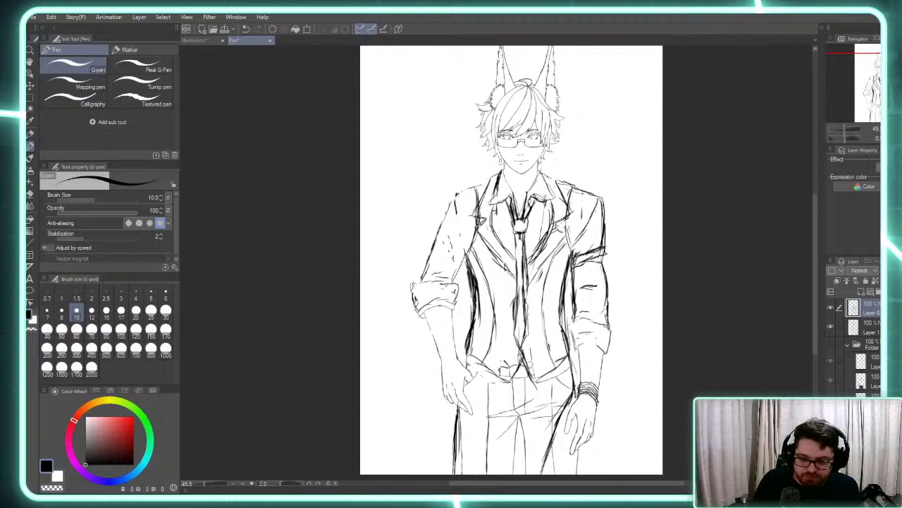
Sketch the waistband line beneath the vest opening toward the hip-resting hand and redraw the vest's hem corner there
mouse_move(513, 378)
left_mouse_down()
mouse_move(530, 375)
mouse_move(475, 392)
left_mouse_up()
mouse_move(482, 388)
left_mouse_down()
mouse_move(465, 396)
mouse_move(468, 384)
left_mouse_up()
mouse_move(491, 373)
left_mouse_down()
mouse_move(465, 385)
mouse_move(477, 374)
left_mouse_up()
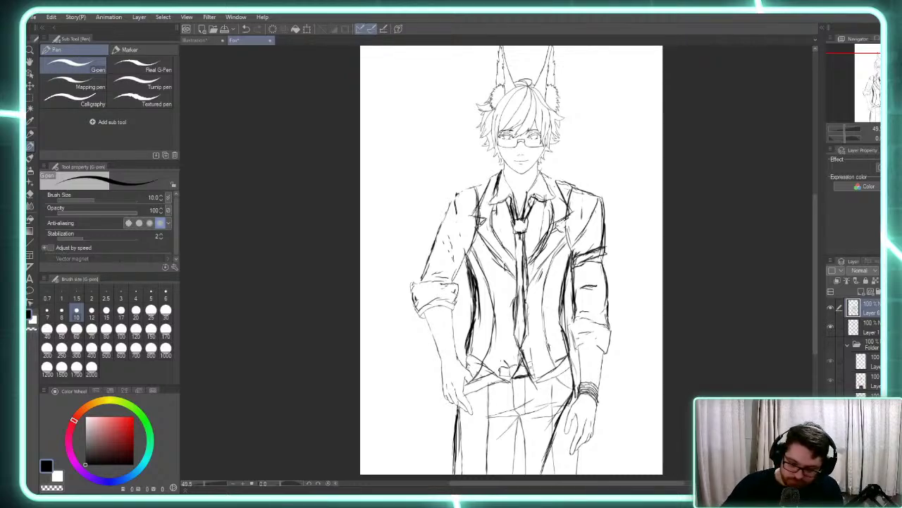
left_click_drag(484, 363, 465, 373)
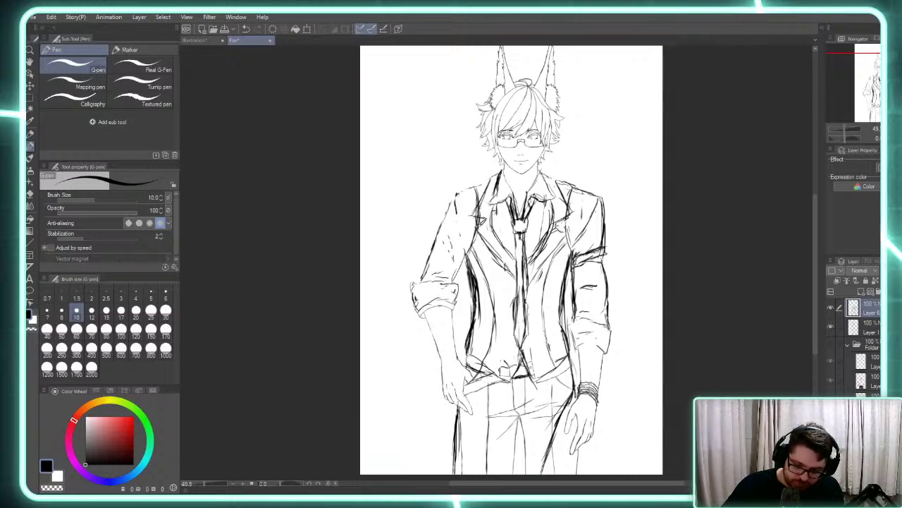
Paint out excess strokes at the vest's hem corner in white and sketch a short black pocket mark beside the hip-resting hand
key("x")
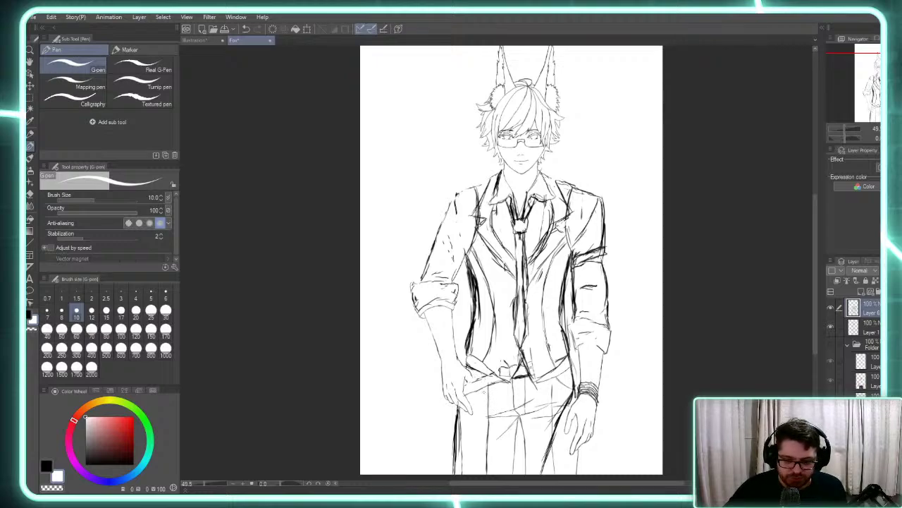
key("p")
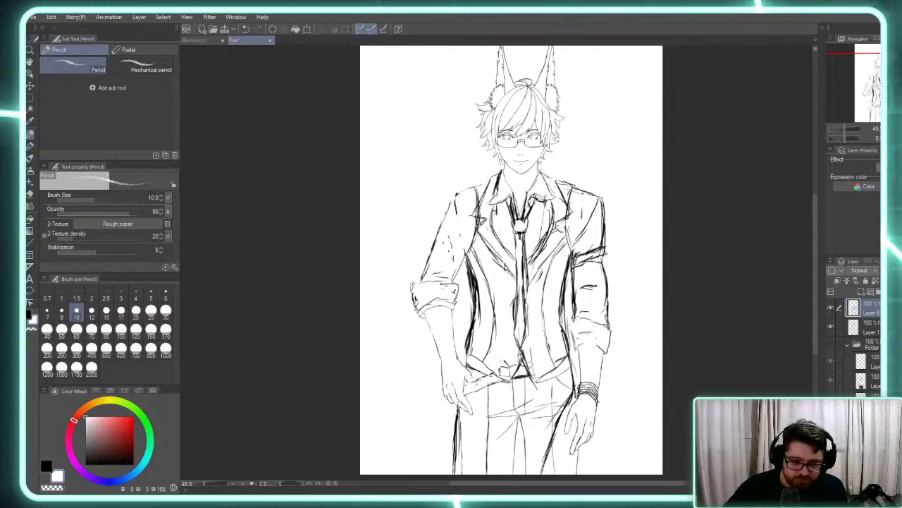
key("x")
key("p")
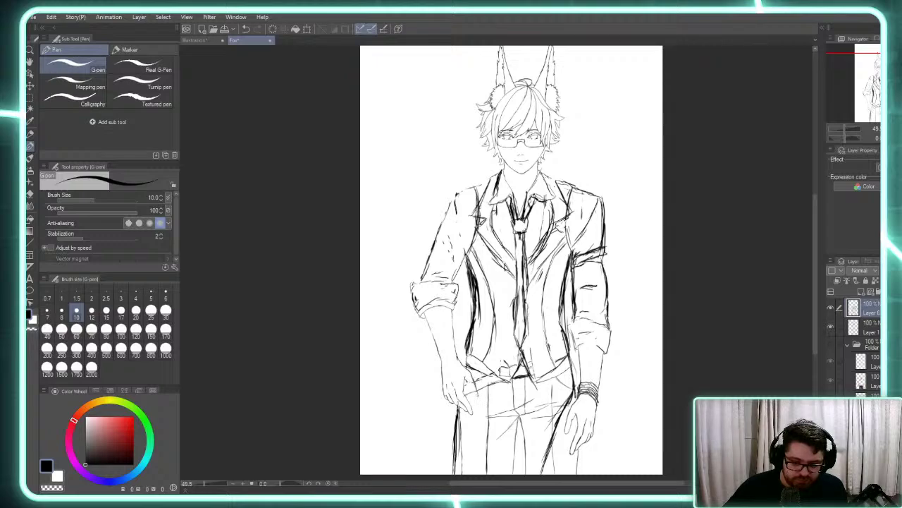
left_click_drag(479, 392, 470, 388)
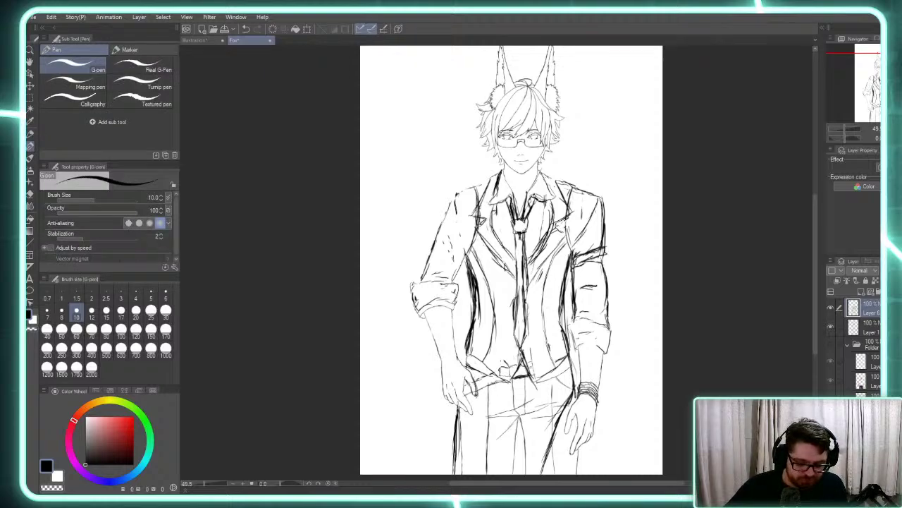
Paint out in white the old belt-buckle lines over the vest's hem and the stray strokes below the tie tip
key("x")
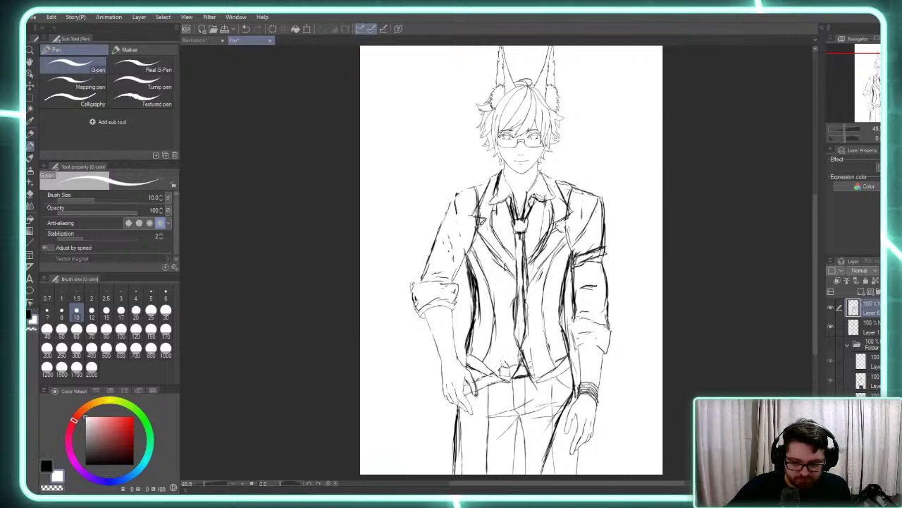
left_click_drag(500, 363, 511, 376)
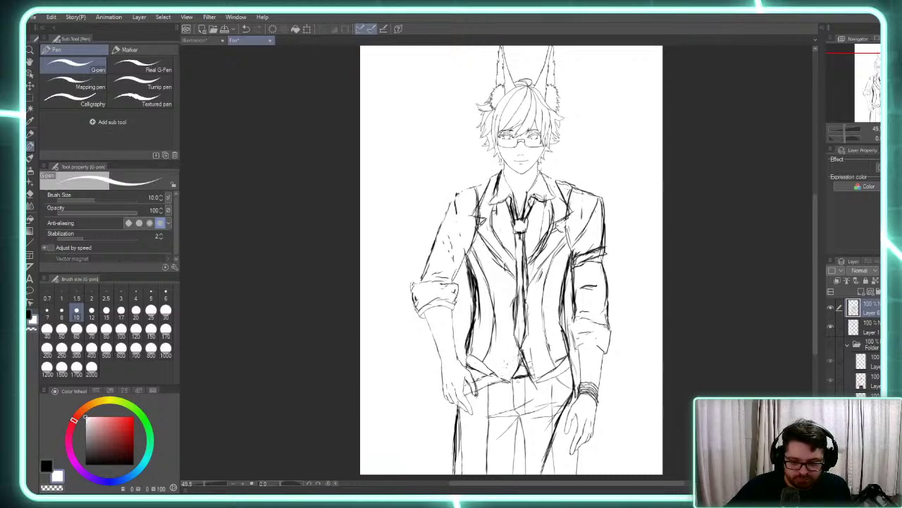
mouse_move(521, 361)
left_mouse_down()
mouse_move(533, 371)
mouse_move(526, 377)
left_mouse_up()
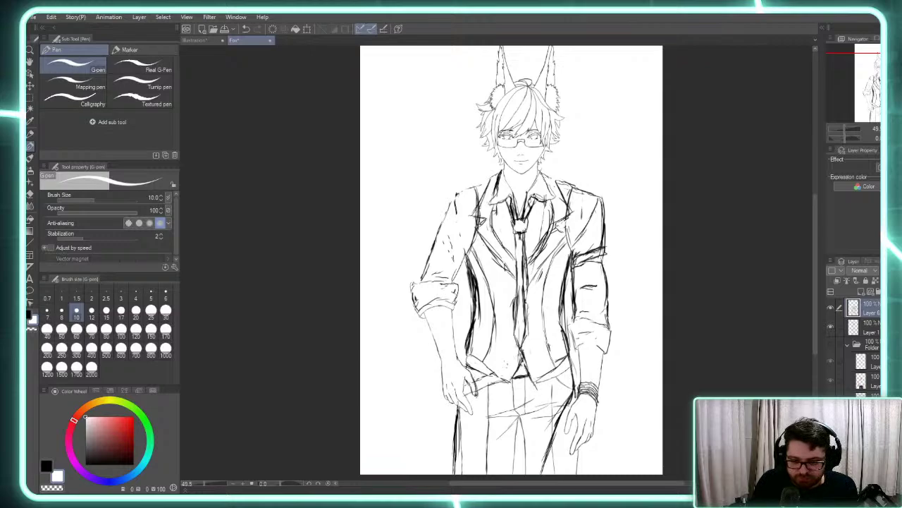
Paint out the old trouser folds, fly and leg crease lines below the vest in white
mouse_move(541, 378)
left_mouse_down()
mouse_move(552, 382)
mouse_move(537, 403)
mouse_move(568, 398)
left_mouse_up()
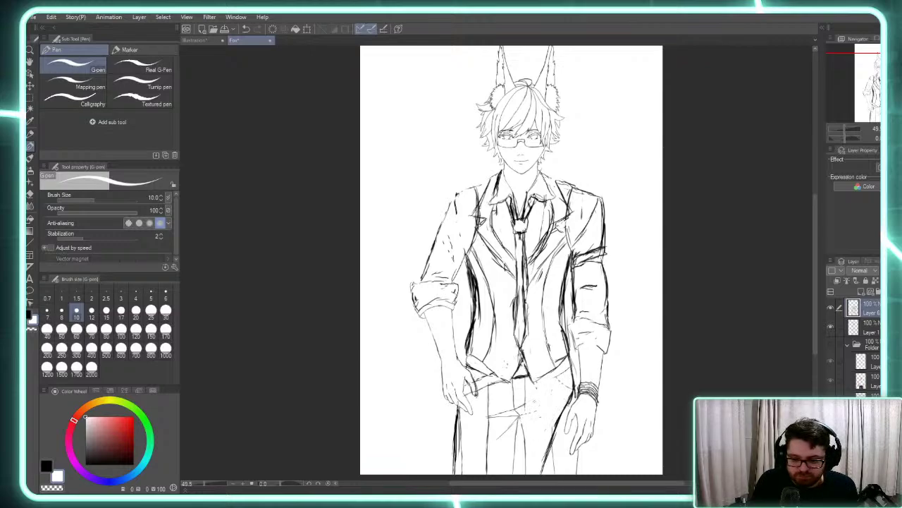
left_click_drag(515, 424, 528, 399)
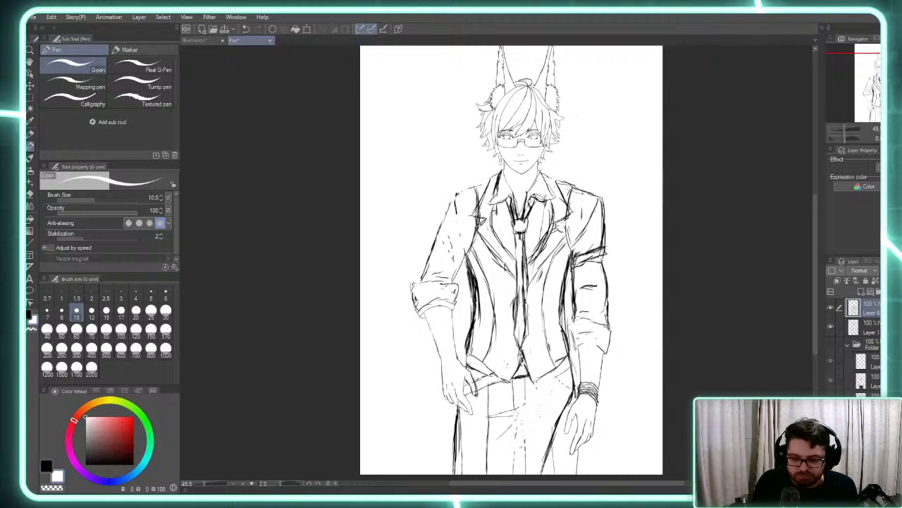
mouse_move(487, 474)
left_mouse_down()
mouse_move(494, 465)
mouse_move(463, 464)
mouse_move(458, 415)
mouse_move(490, 414)
mouse_move(487, 430)
left_mouse_up()
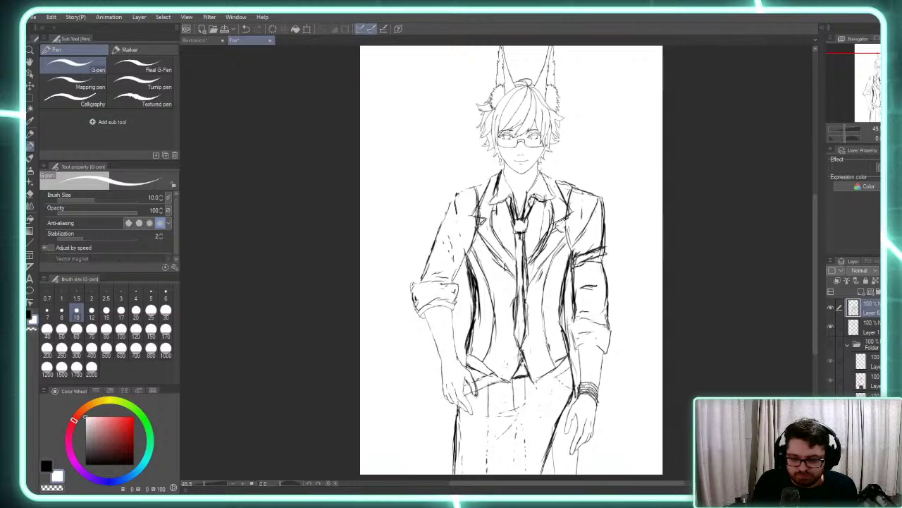
mouse_move(509, 401)
left_mouse_down()
mouse_move(513, 391)
mouse_move(522, 406)
mouse_move(525, 377)
mouse_move(572, 370)
left_mouse_up()
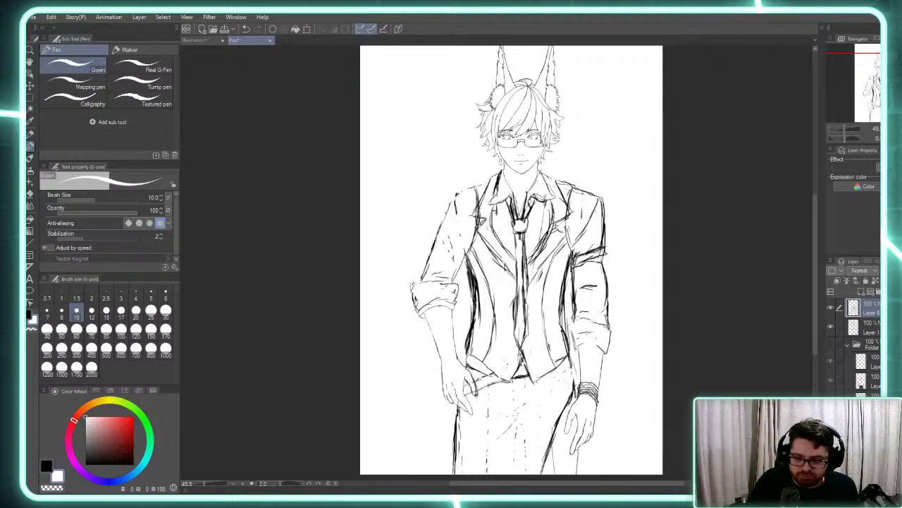
Trim the thick side edges of the vest's waist with white strokes and restore black as the drawing colour
left_click_drag(564, 305, 571, 354)
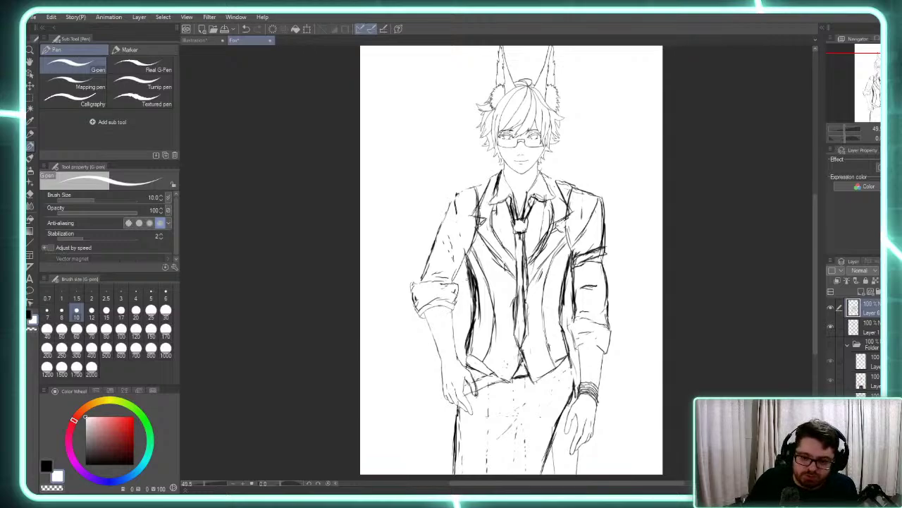
left_click_drag(469, 264, 471, 317)
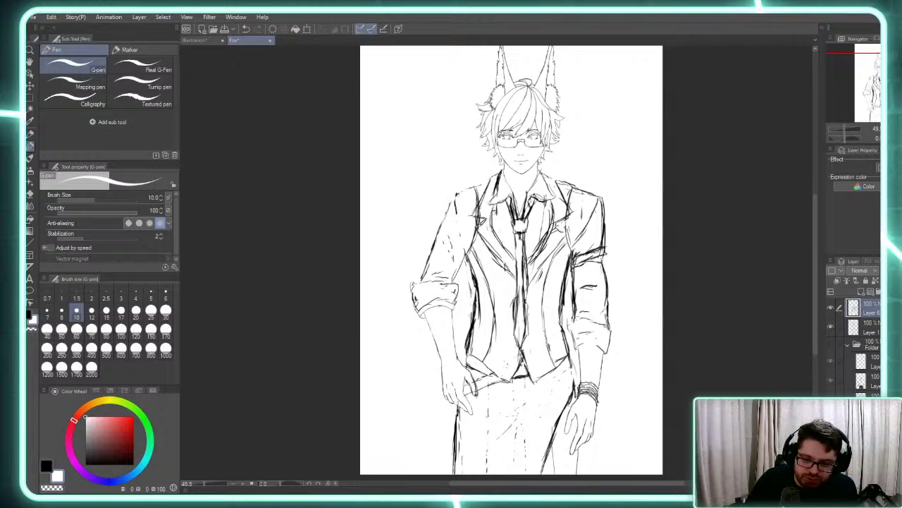
left_click_drag(471, 275, 471, 299)
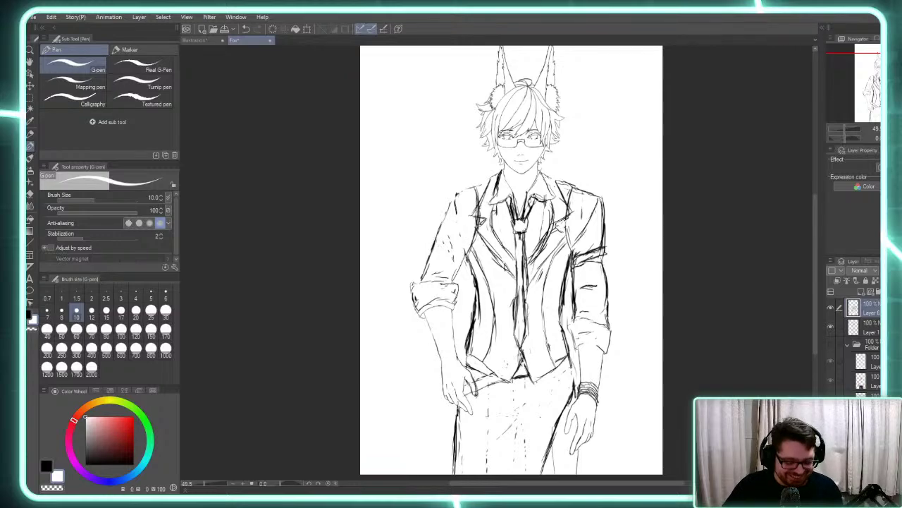
key("x")
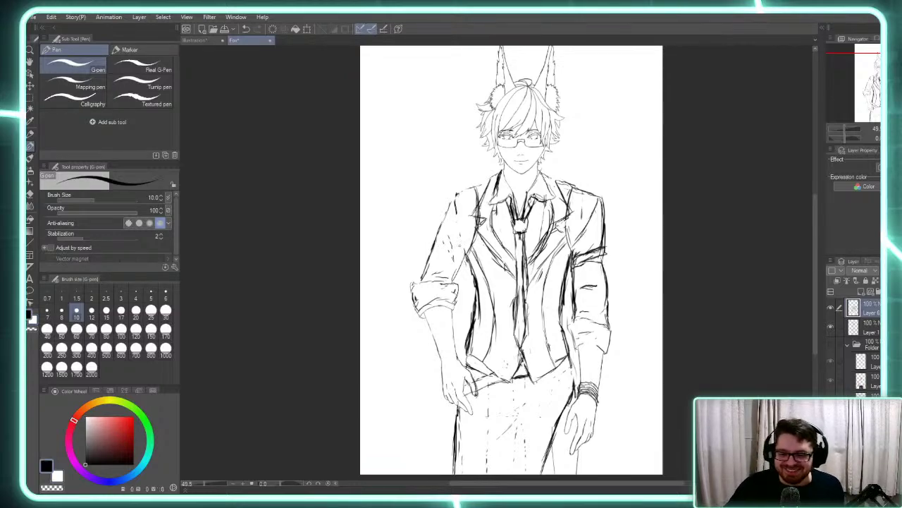
Reinforce the shoulder seam and armhole lines on both sides of the vest with short black strokes
mouse_move(460, 233)
left_mouse_down()
mouse_move(451, 196)
mouse_move(470, 187)
mouse_move(469, 250)
left_mouse_up()
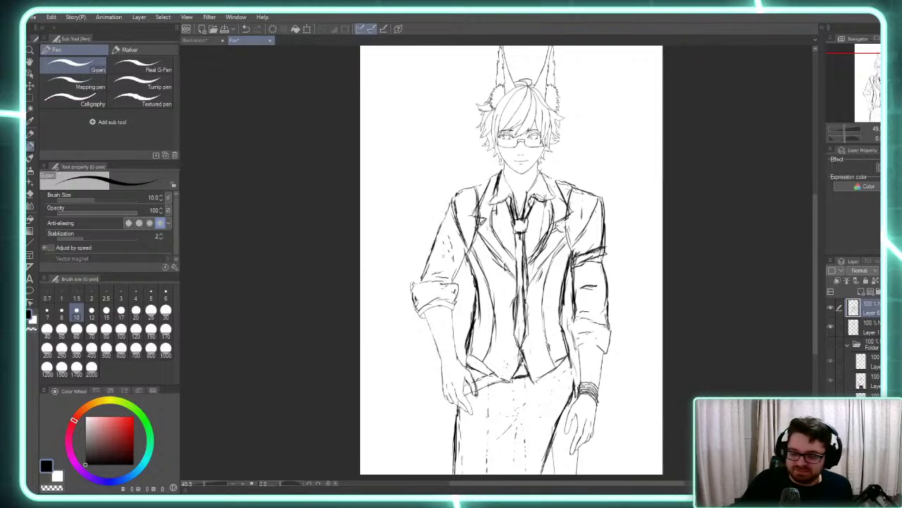
left_click_drag(480, 184, 484, 196)
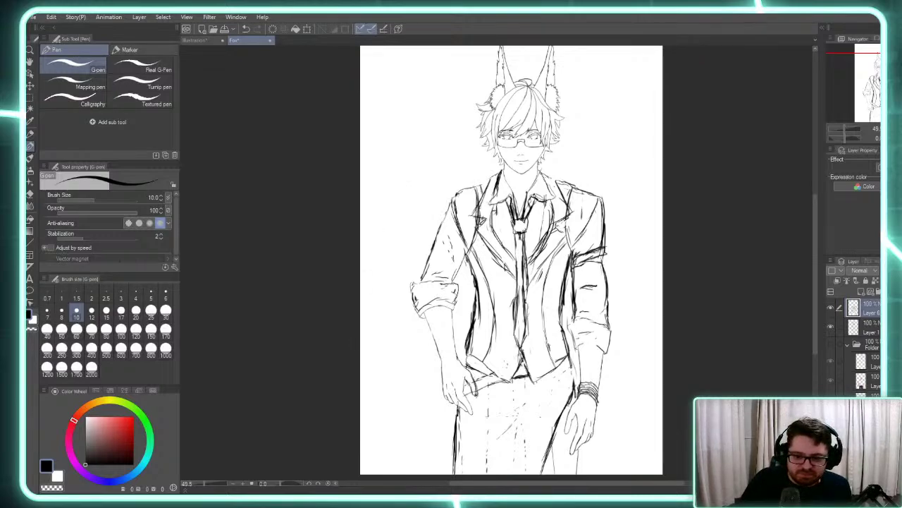
mouse_move(470, 233)
left_mouse_down()
mouse_move(479, 256)
mouse_move(466, 257)
mouse_move(475, 244)
left_mouse_up()
left_click_drag(567, 181, 566, 256)
left_click_drag(572, 247, 566, 257)
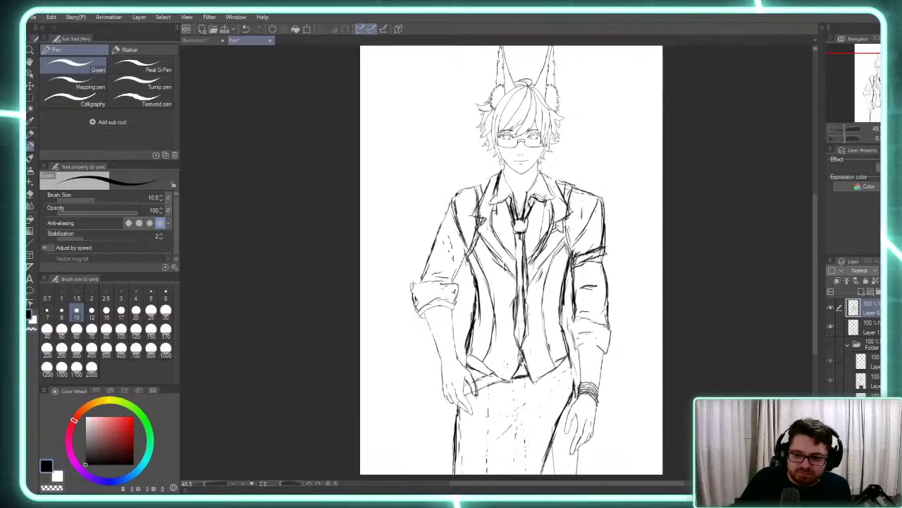
Sharpen the vest's pointed front hem corners around the tie tip with black strokes
left_click_drag(519, 415, 514, 422)
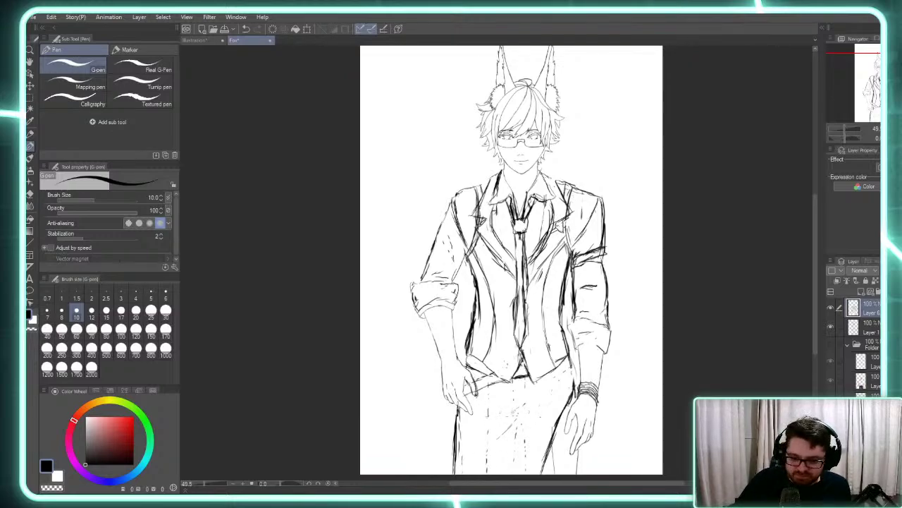
left_click_drag(537, 382, 523, 342)
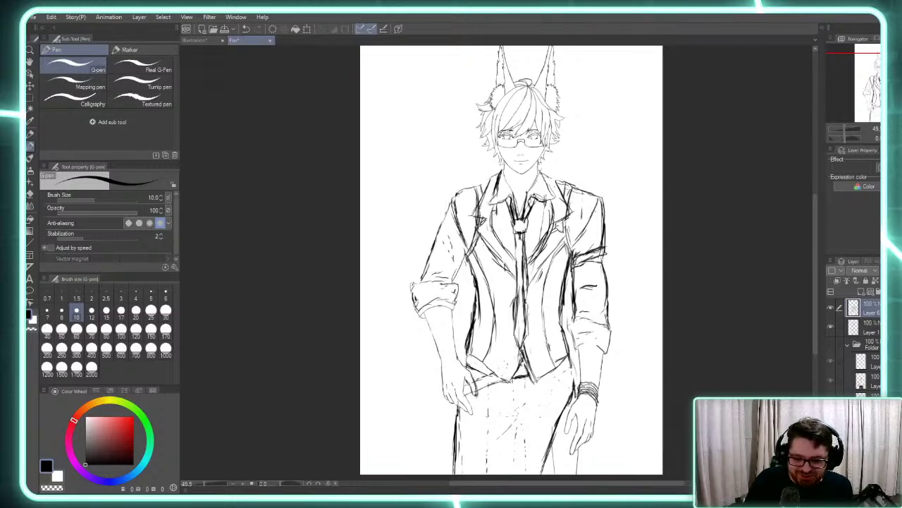
mouse_move(511, 382)
left_mouse_down()
mouse_move(505, 364)
mouse_move(516, 350)
left_mouse_up()
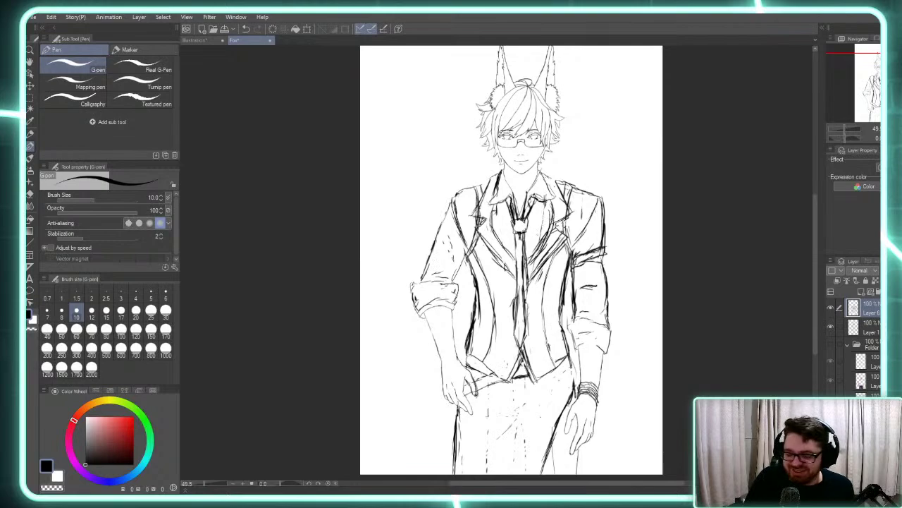
Sketch the vest's V-neckline and the inner lapel lines on both sides of the tie in black
mouse_move(552, 219)
left_mouse_down()
mouse_move(526, 247)
mouse_move(496, 235)
mouse_move(498, 244)
left_mouse_up()
left_click_drag(518, 234, 503, 248)
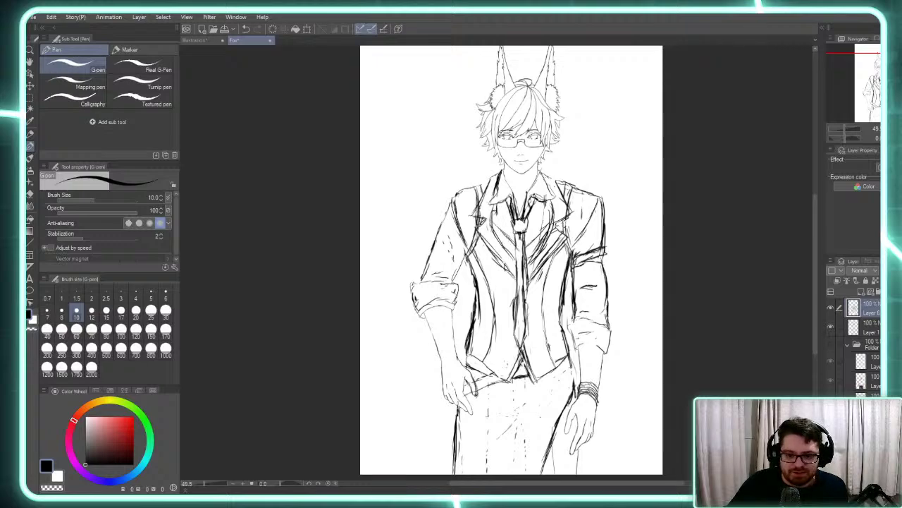
mouse_move(497, 208)
left_mouse_down()
mouse_move(499, 246)
mouse_move(534, 263)
left_mouse_up()
left_click_drag(541, 226, 543, 249)
left_click_drag(544, 220, 545, 243)
left_click_drag(546, 202, 543, 223)
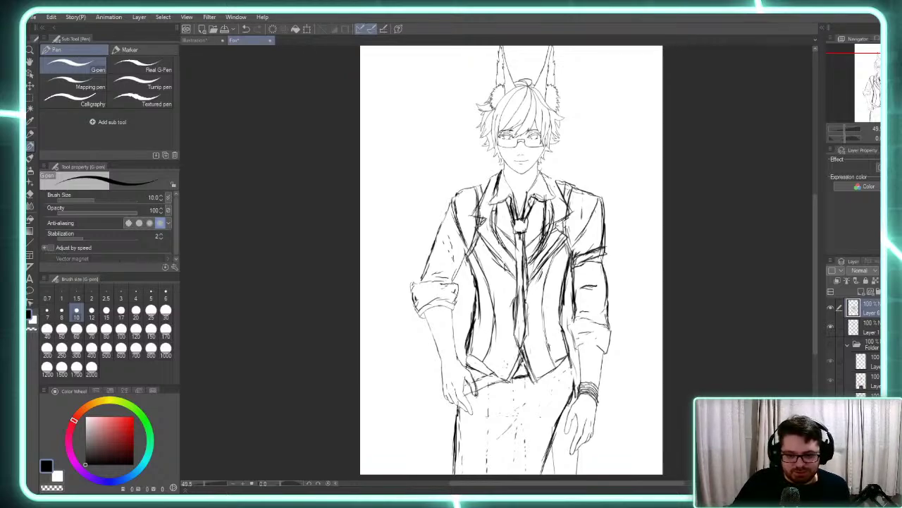
Paint out the old lapel edge on the armband side in white and redraw its pointed notch in black
key("x")
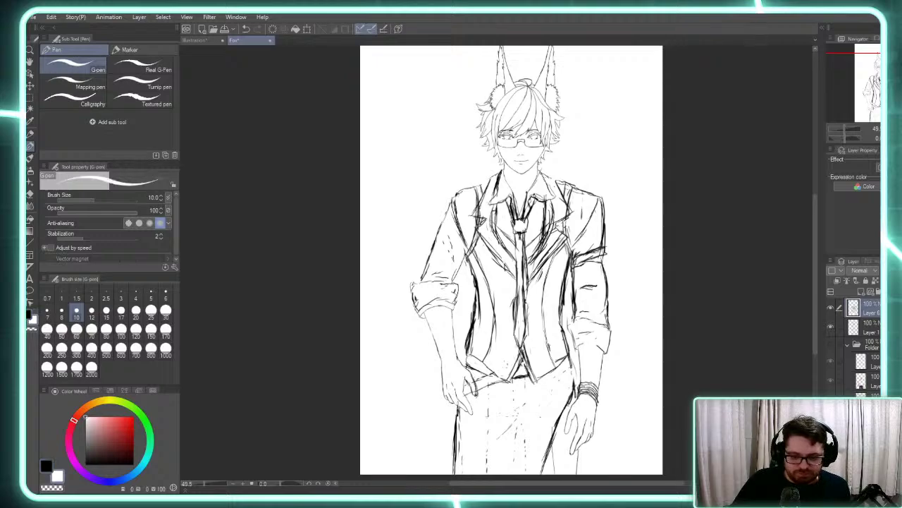
mouse_move(492, 216)
left_mouse_down()
mouse_move(517, 269)
mouse_move(548, 215)
mouse_move(552, 234)
mouse_move(552, 206)
mouse_move(546, 248)
mouse_move(554, 233)
mouse_move(561, 240)
left_mouse_up()
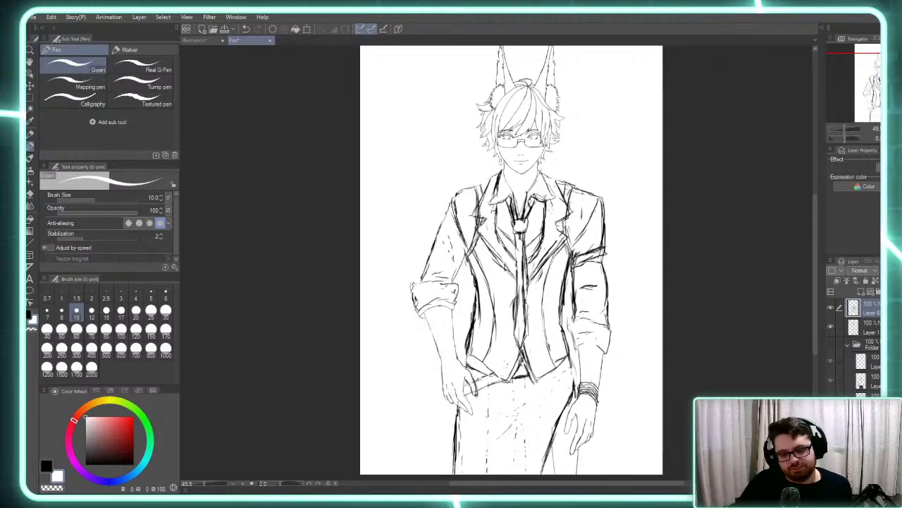
key("p")
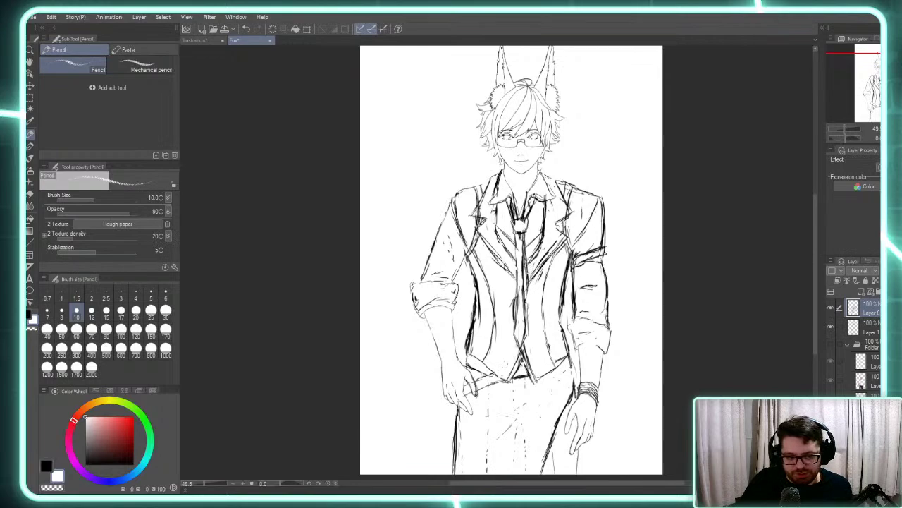
key("p")
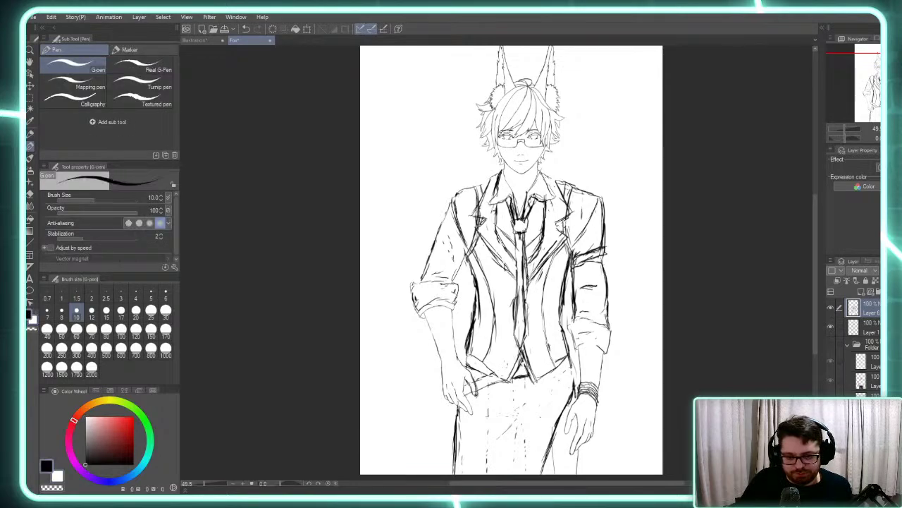
mouse_move(534, 274)
left_mouse_down()
mouse_move(564, 234)
mouse_move(561, 218)
left_mouse_up()
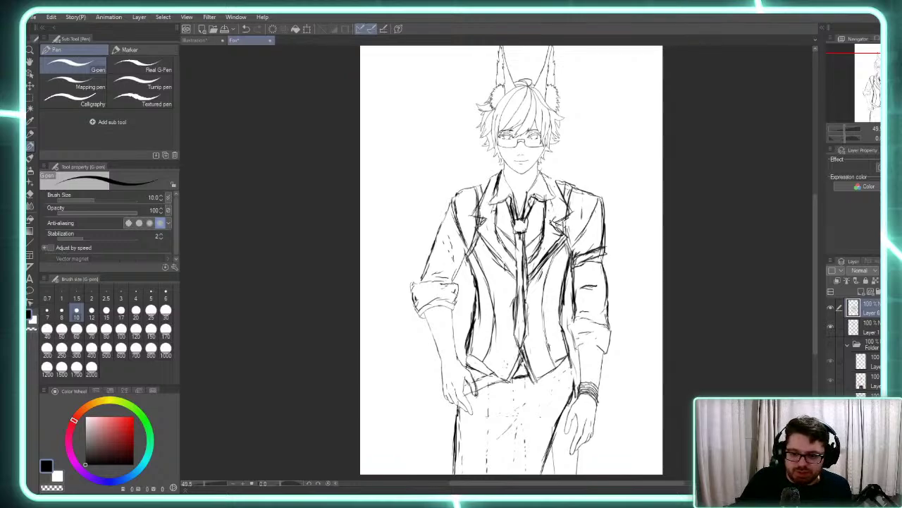
mouse_move(566, 241)
left_mouse_down()
mouse_move(560, 212)
mouse_move(570, 216)
mouse_move(562, 226)
left_mouse_up()
Trim the lapel notch in white, then redraw the lapel edge and the armhole line beside it in black
key("x")
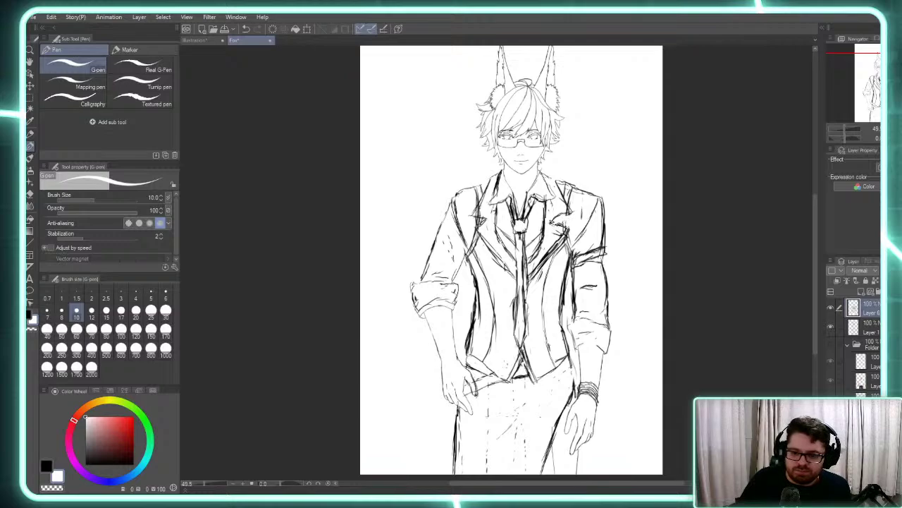
mouse_move(569, 230)
left_mouse_down()
mouse_move(528, 284)
mouse_move(561, 229)
mouse_move(548, 225)
left_mouse_up()
key("x")
key("ctrl+z")
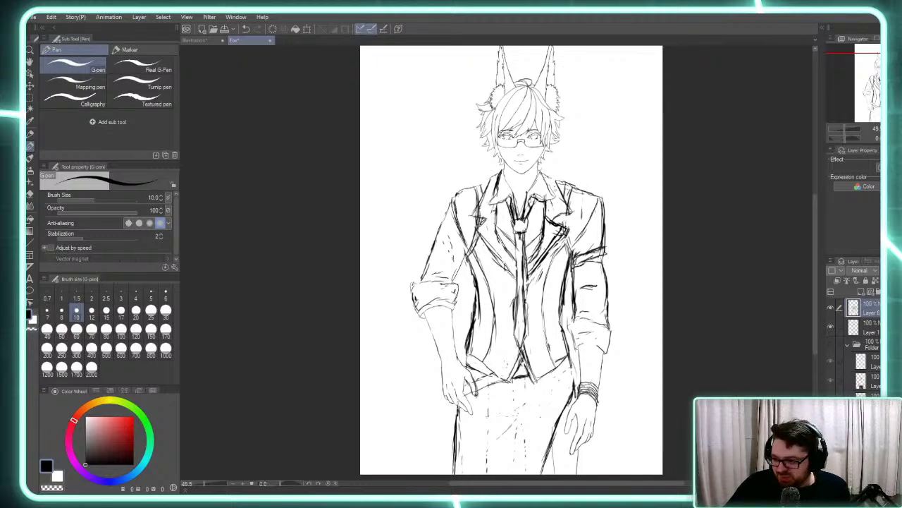
mouse_move(550, 176)
left_mouse_down()
mouse_move(567, 213)
mouse_move(570, 205)
mouse_move(567, 231)
left_mouse_up()
left_click_drag(564, 214, 571, 251)
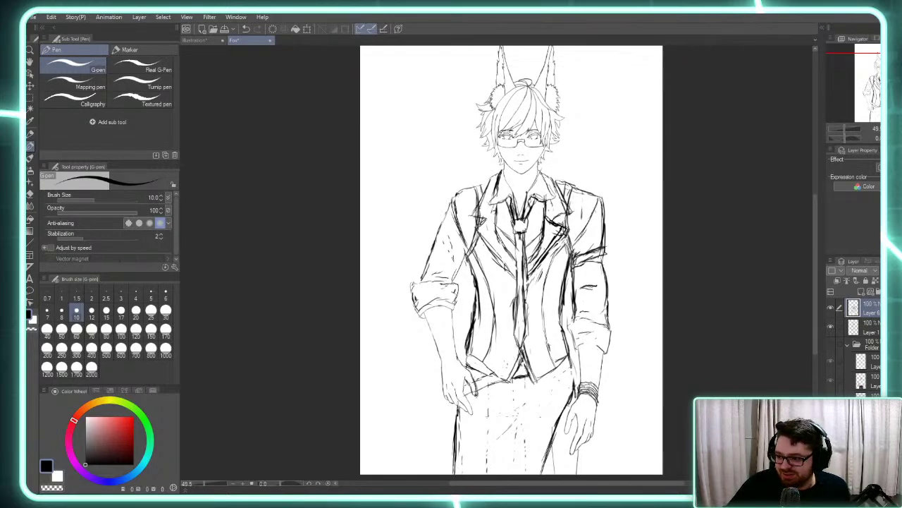
left_click_drag(570, 252, 577, 256)
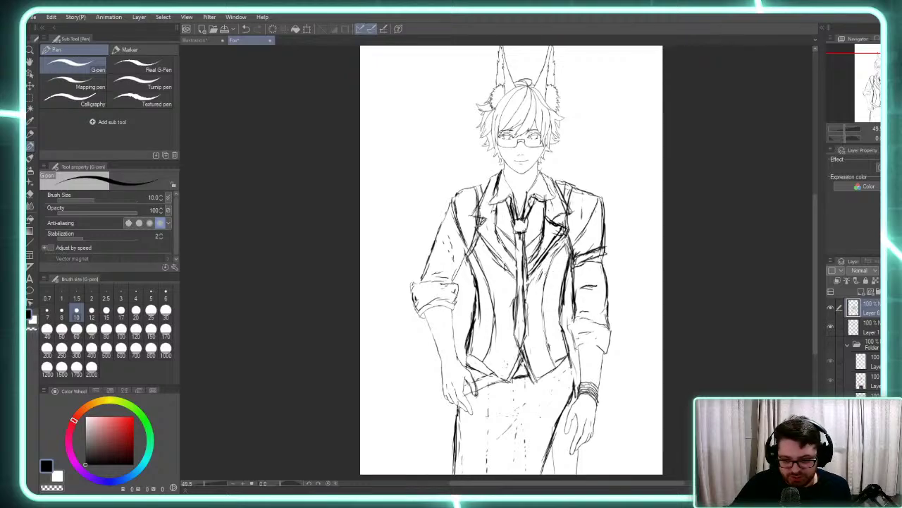
Thin the lower lapel edge and the vest's front seam and side lines on the armband side with white strokes
key("x")
mouse_move(564, 244)
left_mouse_down()
mouse_move(557, 255)
mouse_move(554, 244)
mouse_move(527, 288)
left_mouse_up()
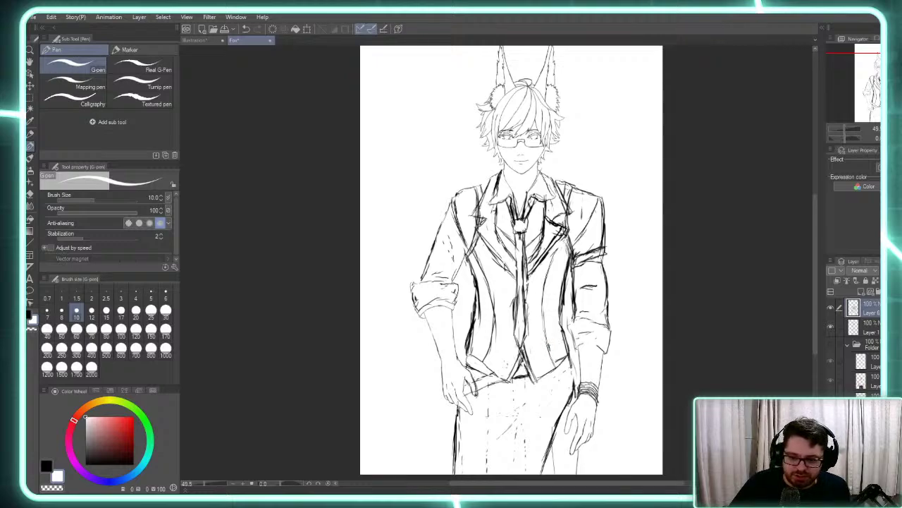
left_click_drag(551, 342, 555, 364)
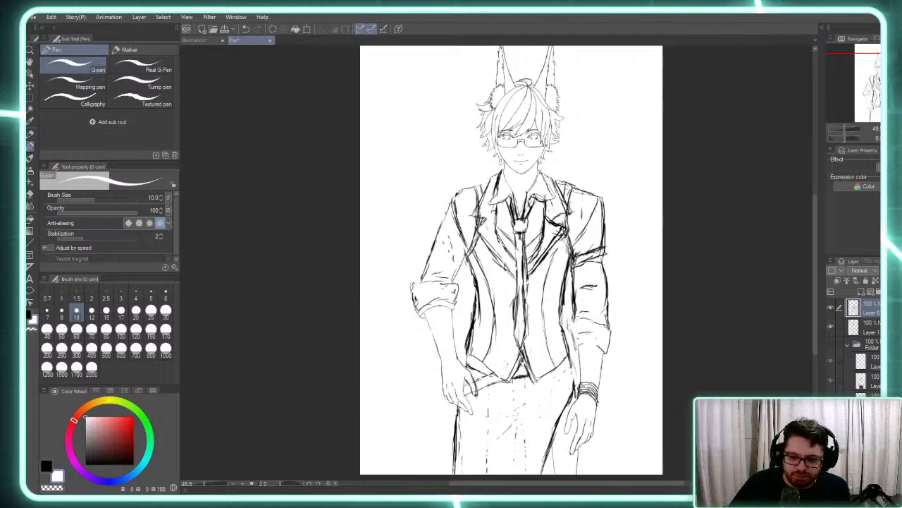
left_click_drag(567, 328, 570, 348)
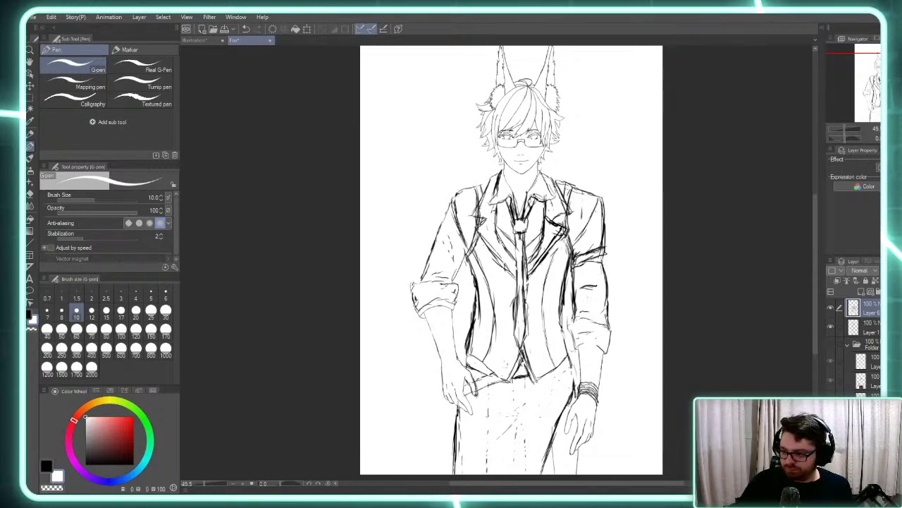
Sketch a matching black armband on the upper sleeve of the hip-resting arm and strengthen the vest's side edges
key("x")
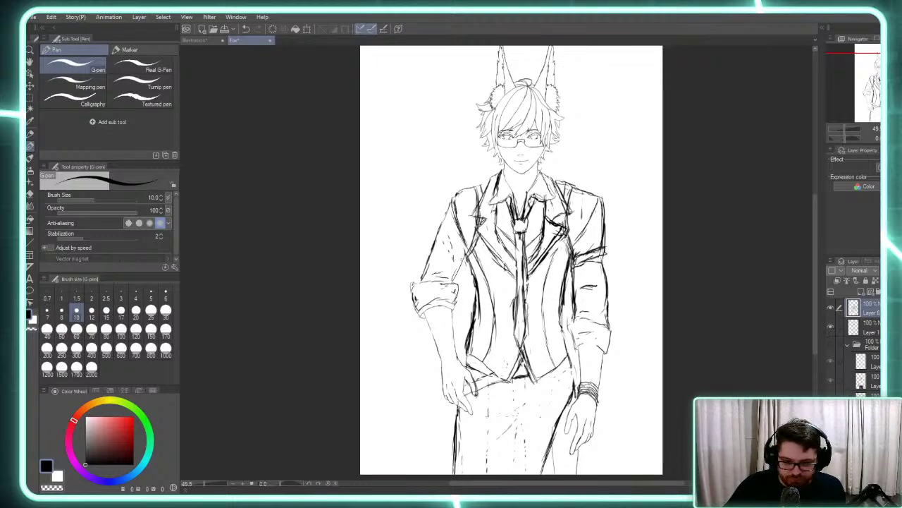
mouse_move(460, 264)
left_mouse_down()
mouse_move(434, 232)
mouse_move(431, 251)
mouse_move(441, 252)
mouse_move(433, 237)
mouse_move(458, 249)
mouse_move(445, 251)
mouse_move(452, 247)
mouse_move(432, 237)
left_mouse_up()
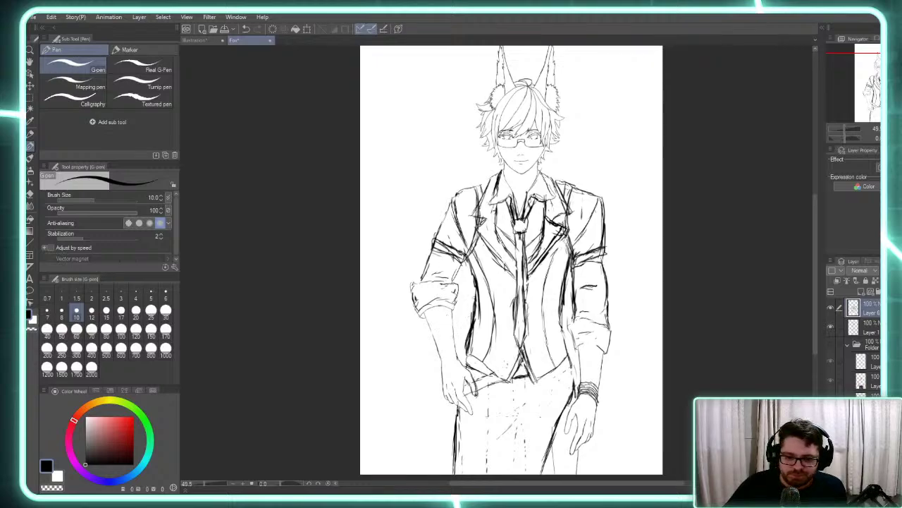
left_click_drag(475, 279, 476, 316)
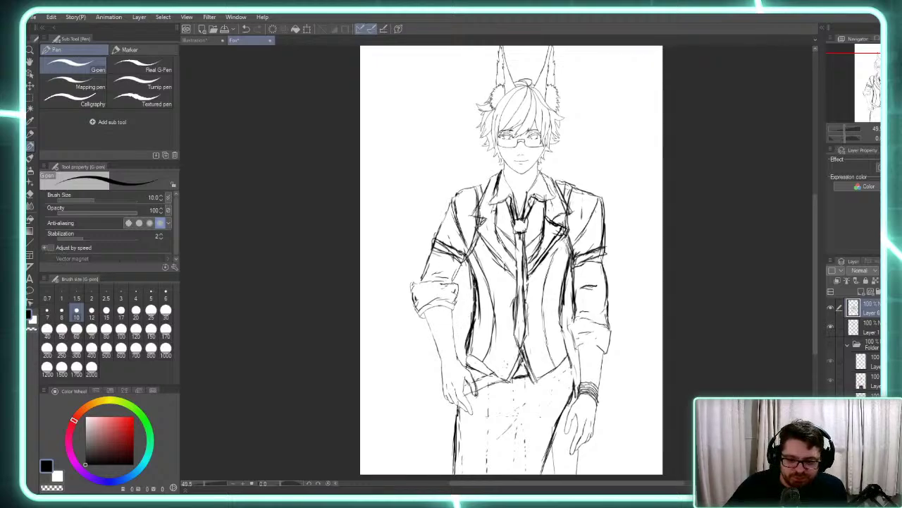
left_click_drag(569, 254, 569, 361)
left_click_drag(569, 322, 569, 361)
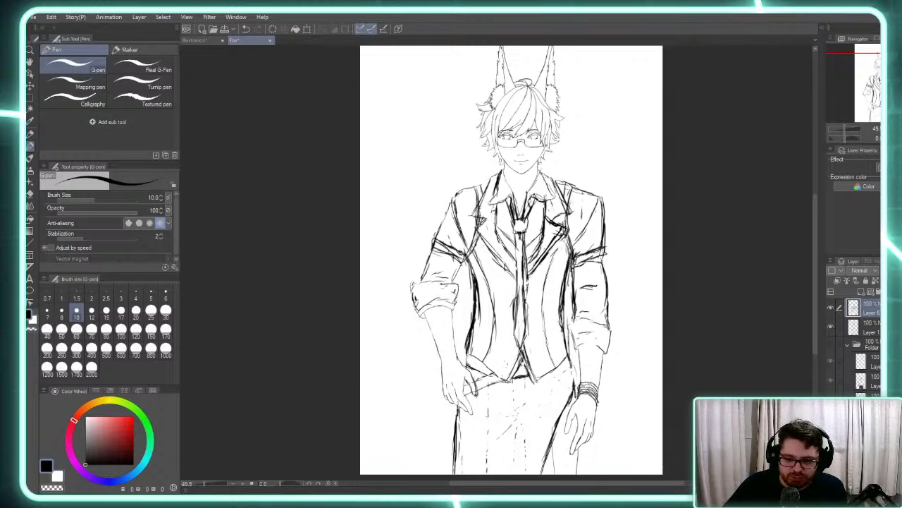
mouse_move(567, 292)
left_mouse_down()
mouse_move(566, 350)
mouse_move(565, 305)
mouse_move(560, 327)
left_mouse_up()
Trim the inner sides of the thick vest waist edges with white strokes
key("x")
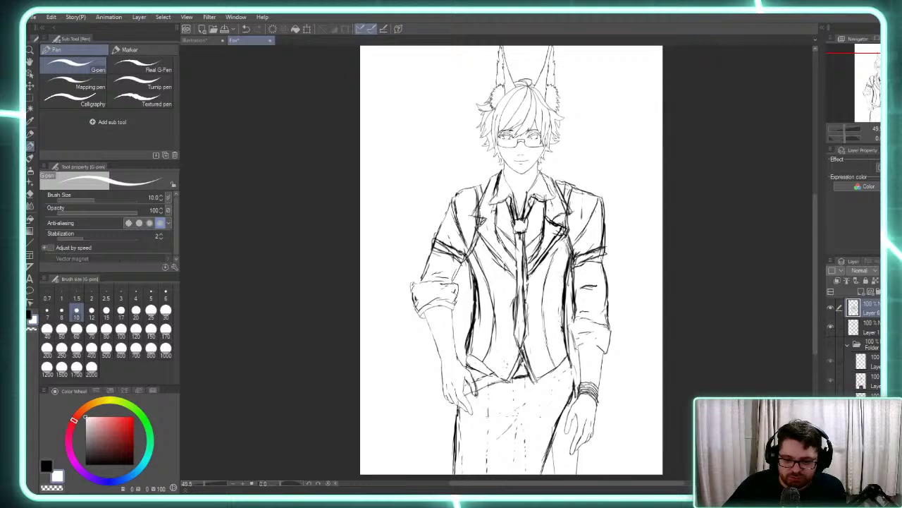
left_click_drag(565, 271, 565, 284)
left_click_drag(560, 320, 560, 335)
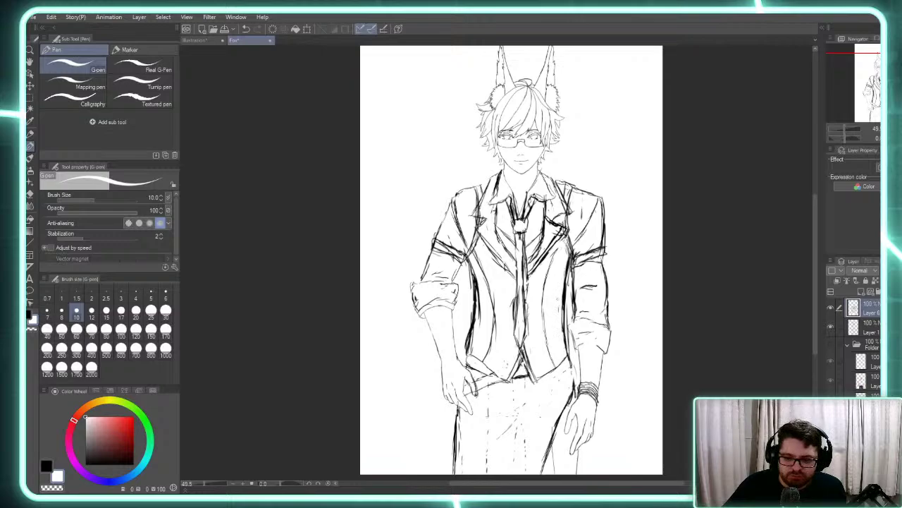
left_click_drag(559, 302, 559, 313)
left_click_drag(476, 274, 480, 320)
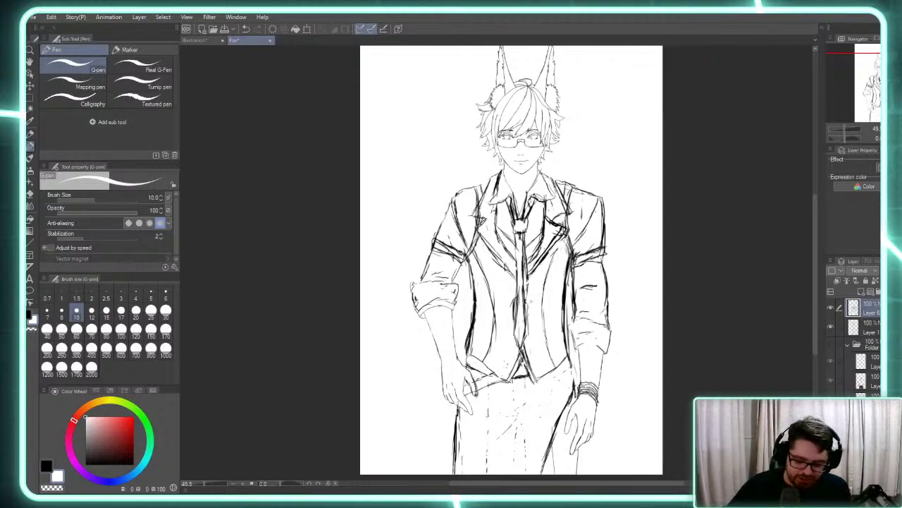
Redraw the shirt collar flap on the hip-resting arm's side in bolder black lines
key("x")
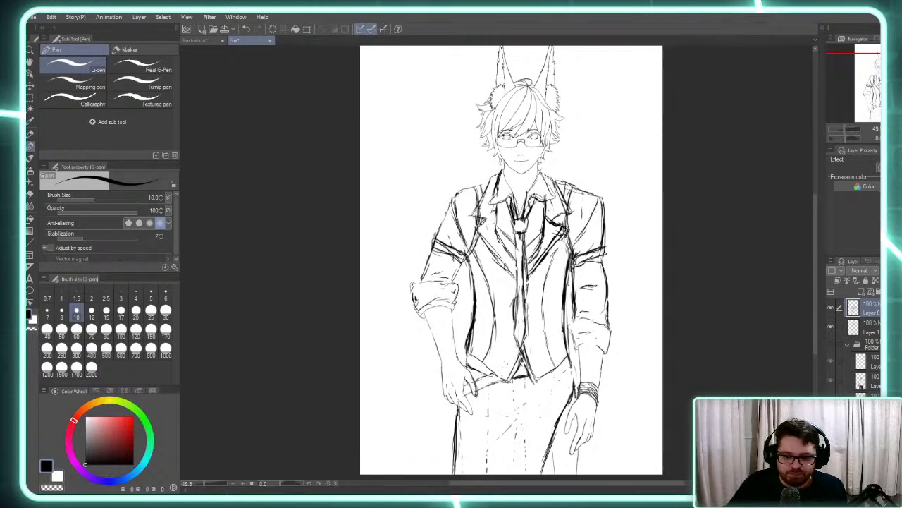
mouse_move(513, 195)
left_mouse_down()
mouse_move(501, 170)
mouse_move(505, 178)
left_mouse_up()
mouse_move(516, 198)
left_mouse_down()
mouse_move(506, 182)
mouse_move(509, 198)
mouse_move(485, 190)
left_mouse_up()
mouse_move(489, 208)
left_mouse_down()
mouse_move(483, 199)
mouse_move(496, 197)
left_mouse_up()
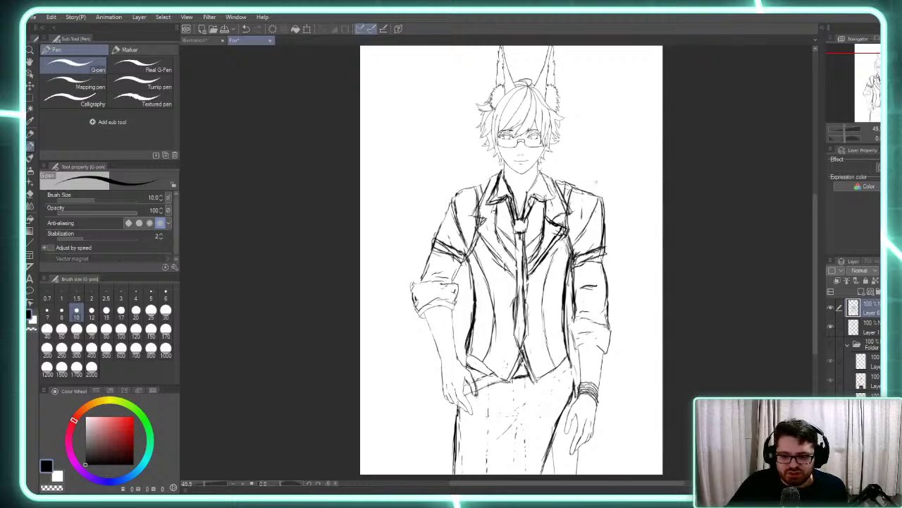
Extend the shoulder and upper sleeve outline of the hip-resting arm outward in black
left_click_drag(612, 175, 623, 192)
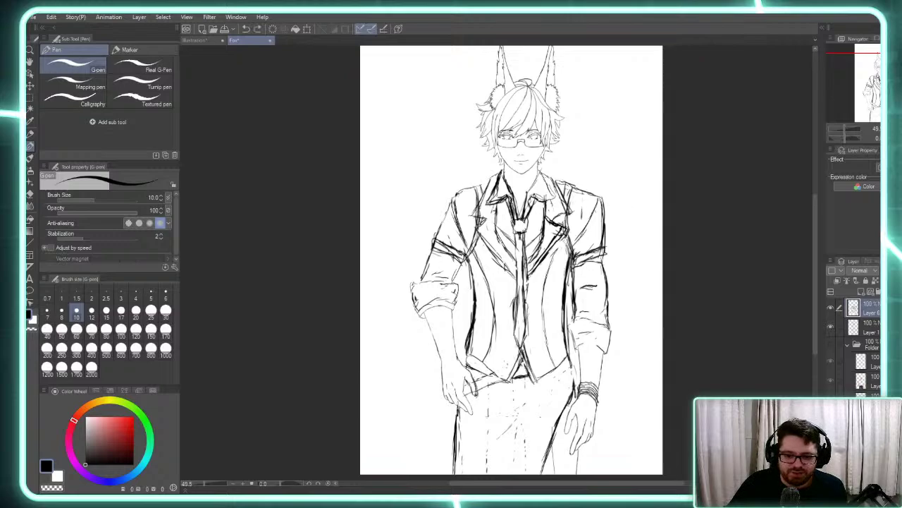
mouse_move(446, 198)
left_mouse_down()
mouse_move(475, 185)
mouse_move(443, 209)
mouse_move(434, 229)
left_mouse_up()
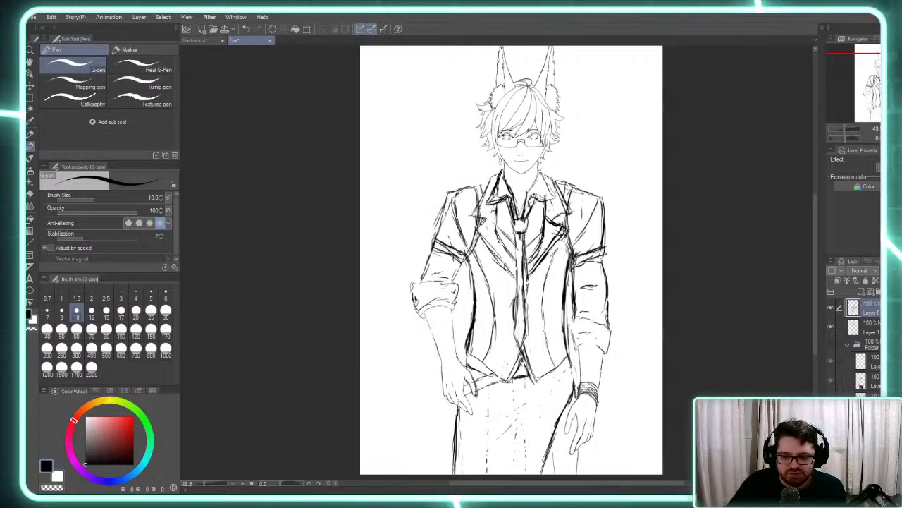
mouse_move(448, 196)
left_mouse_down()
mouse_move(473, 187)
mouse_move(458, 191)
mouse_move(470, 187)
mouse_move(435, 236)
mouse_move(450, 202)
mouse_move(457, 246)
left_mouse_up()
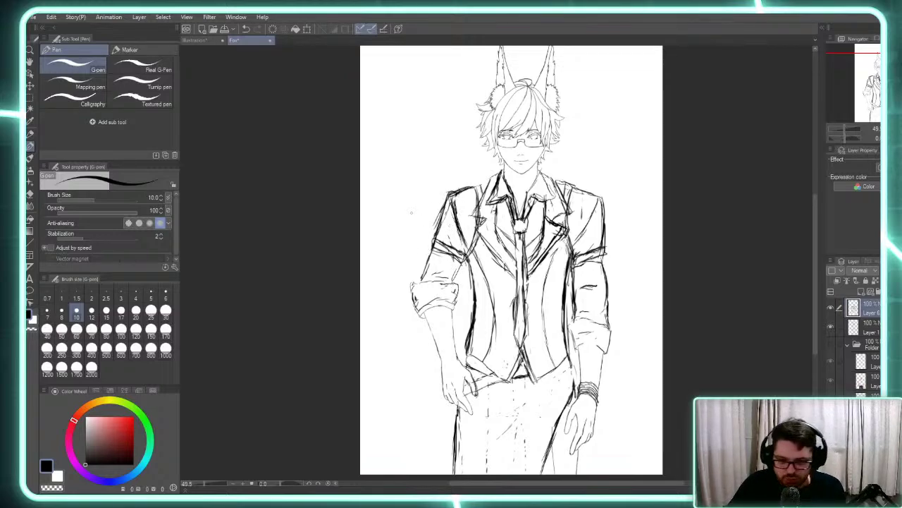
Paint out the old shoulder and sleeve line inside the new outline and the leftover trouser crease marks in white
key("x")
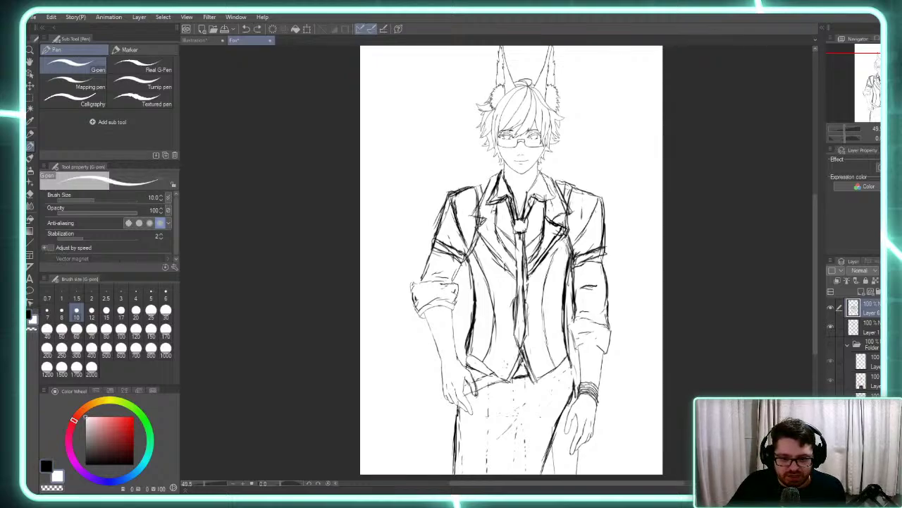
mouse_move(457, 200)
left_mouse_down()
mouse_move(453, 214)
mouse_move(459, 193)
mouse_move(451, 193)
mouse_move(461, 190)
left_mouse_up()
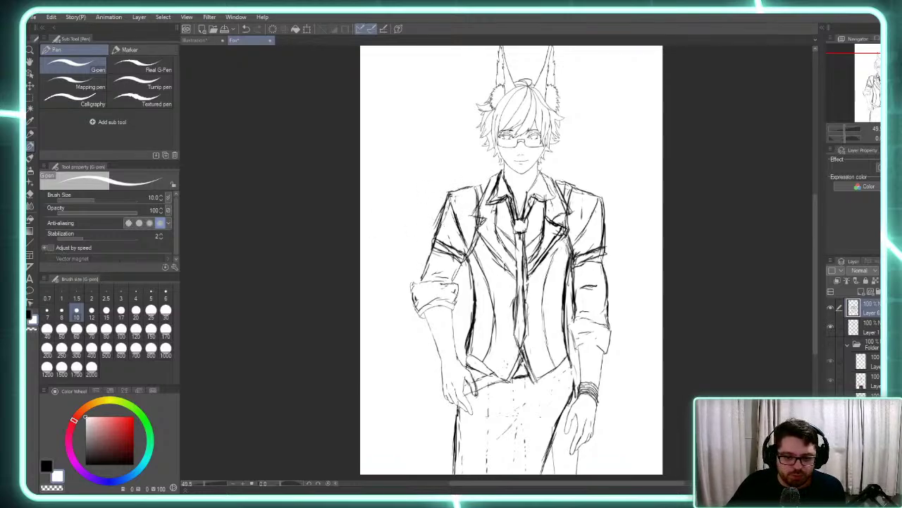
left_click_drag(449, 208, 441, 231)
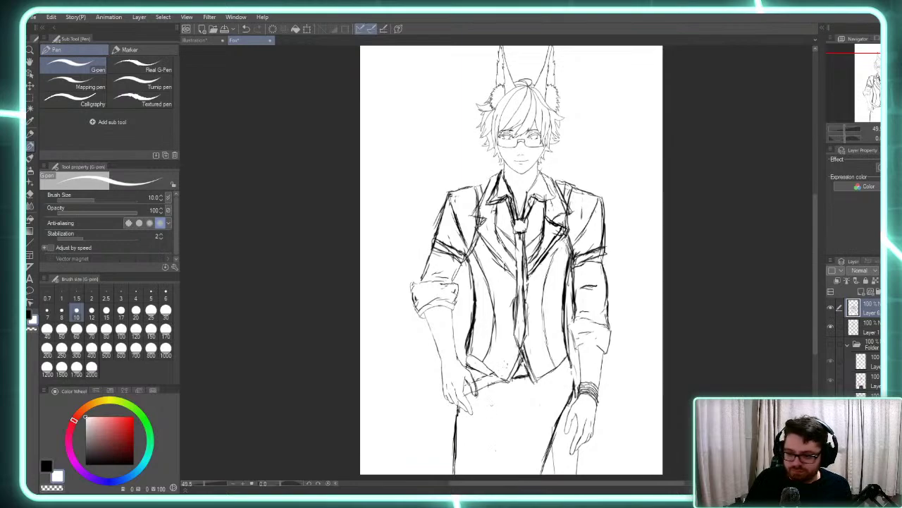
Draw a black crease line down the trouser leg on the bracelet arm's side, from the vest hem to the canvas edge
key("x")
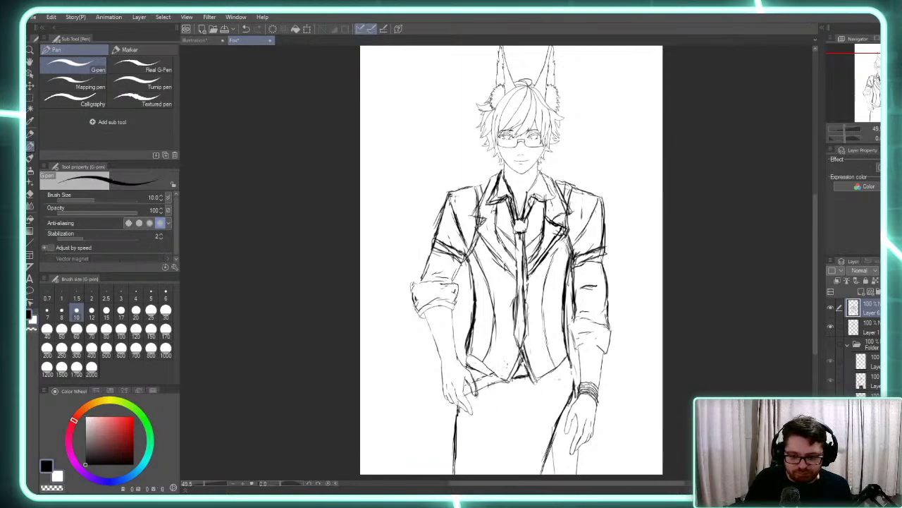
left_click_drag(569, 357, 529, 476)
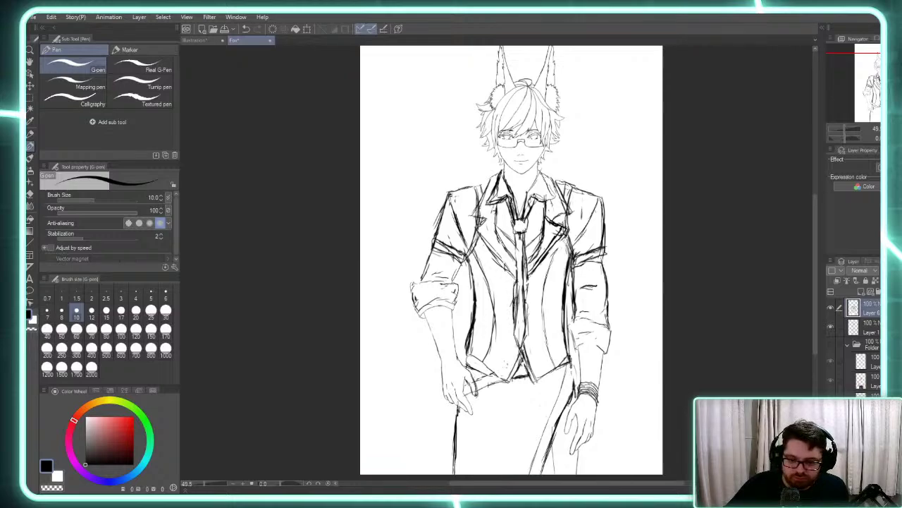
Sketch two horizontal straps across the vest's waist and an overlapping front edge running from the lapel down across the tie
mouse_move(513, 302)
left_mouse_down()
mouse_move(526, 312)
mouse_move(505, 312)
left_mouse_up()
mouse_move(508, 311)
left_mouse_down()
mouse_move(483, 308)
mouse_move(496, 305)
mouse_move(492, 296)
mouse_move(515, 297)
mouse_move(510, 329)
mouse_move(522, 334)
mouse_move(484, 336)
left_mouse_up()
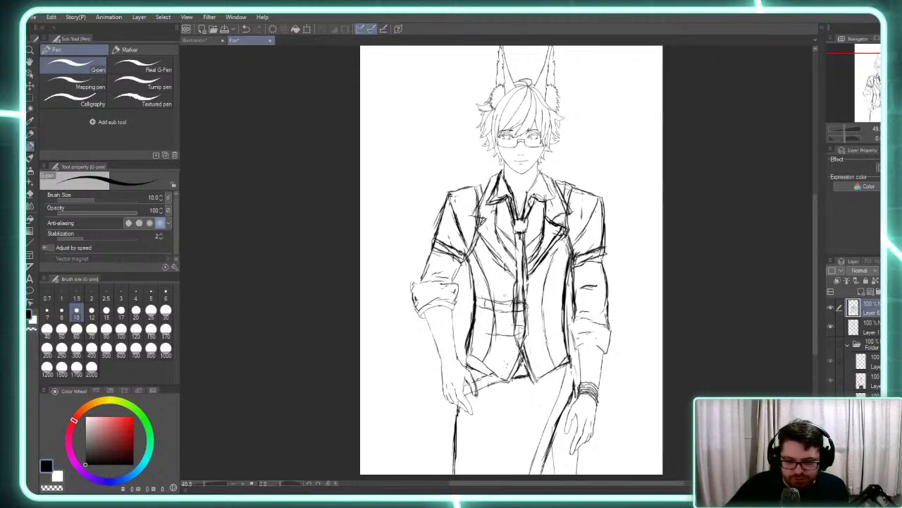
mouse_move(509, 286)
left_mouse_down()
mouse_move(510, 329)
mouse_move(526, 367)
left_mouse_up()
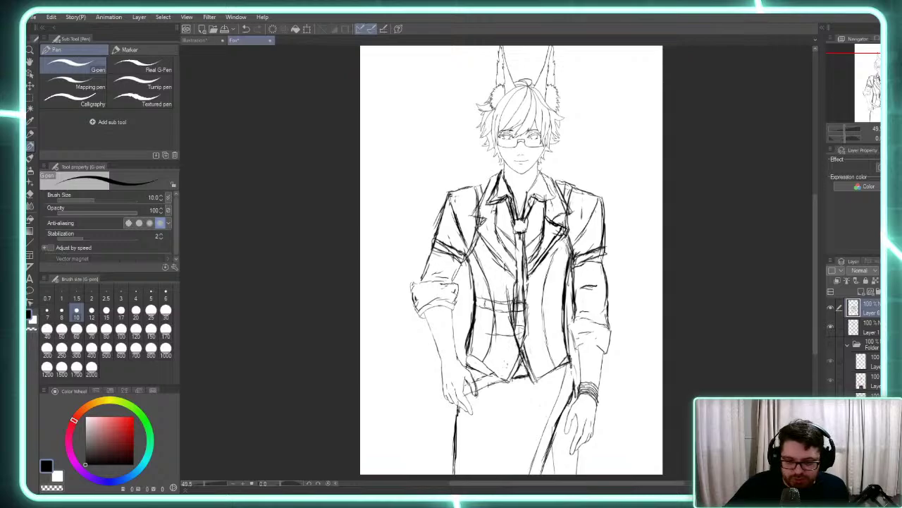
left_click_drag(507, 287, 534, 255)
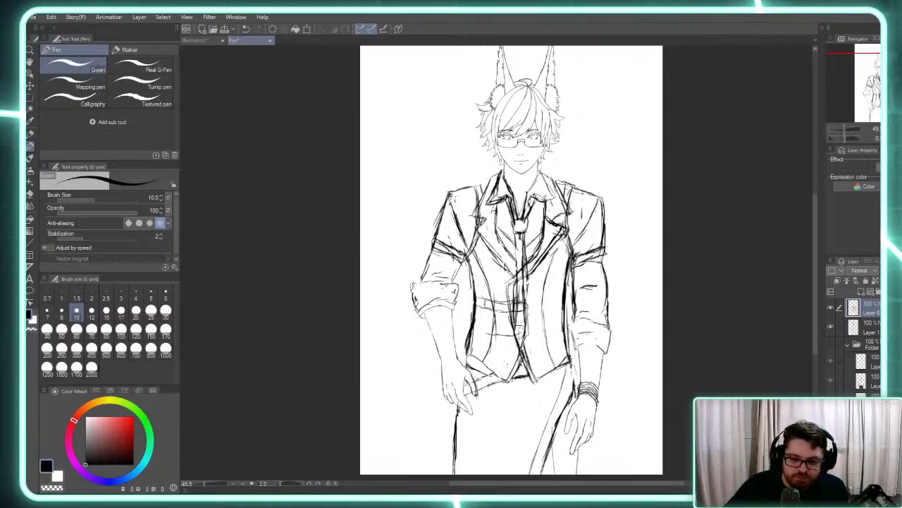
mouse_move(505, 286)
left_mouse_down()
mouse_move(519, 278)
mouse_move(527, 295)
mouse_move(520, 310)
mouse_move(471, 310)
mouse_move(474, 297)
mouse_move(491, 292)
left_mouse_up()
mouse_move(485, 301)
left_mouse_down()
mouse_move(509, 294)
mouse_move(529, 336)
mouse_move(472, 332)
mouse_move(518, 325)
left_mouse_up()
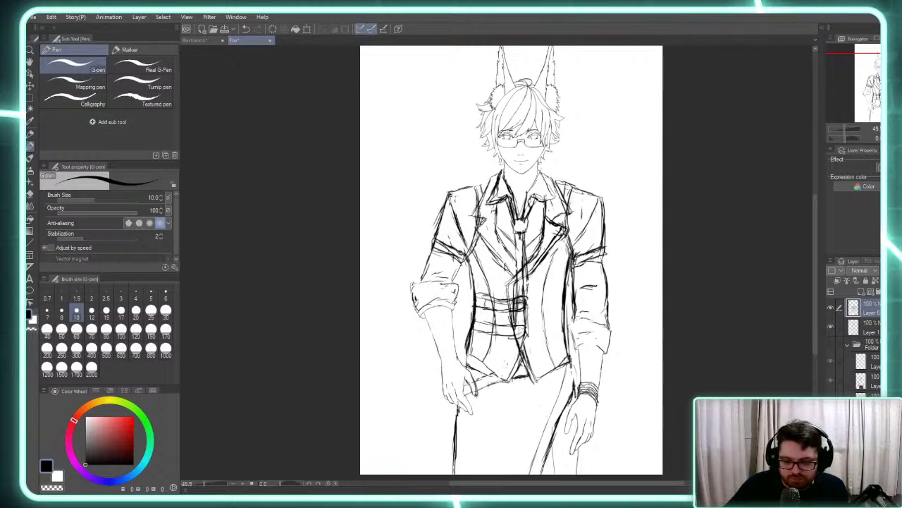
Reinforce the side contours of the vest's waist on both sides with extra black strokes
left_click_drag(473, 274, 474, 347)
mouse_move(481, 298)
left_mouse_down()
mouse_move(469, 351)
mouse_move(478, 334)
left_mouse_up()
left_click_drag(482, 276, 476, 316)
left_click_drag(478, 253, 470, 279)
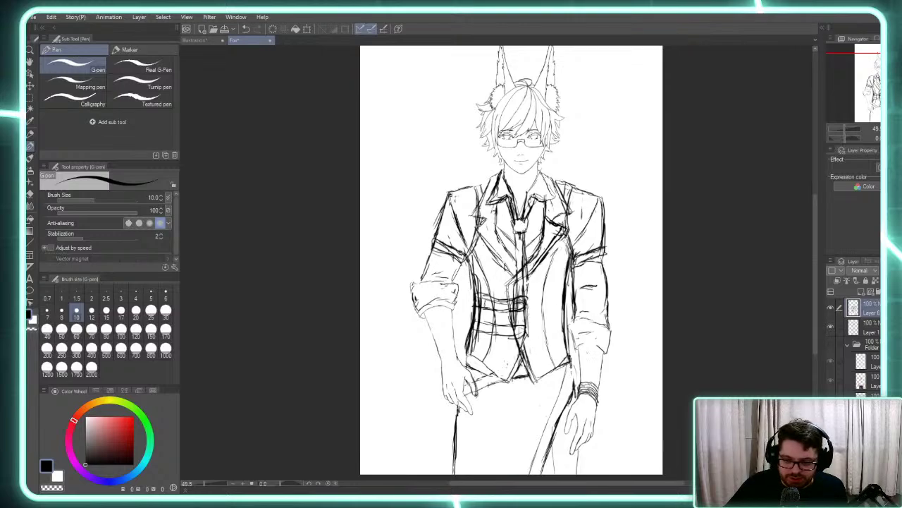
left_click_drag(567, 352, 557, 271)
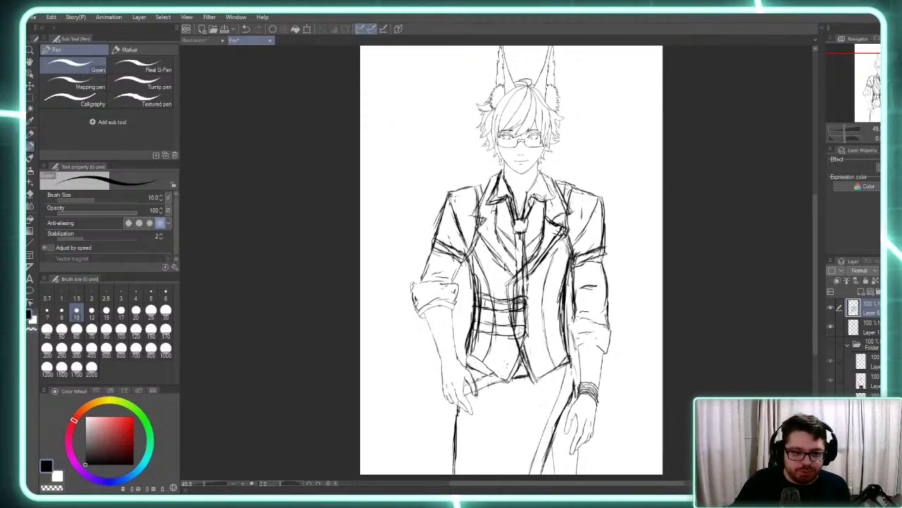
left_click(30, 97)
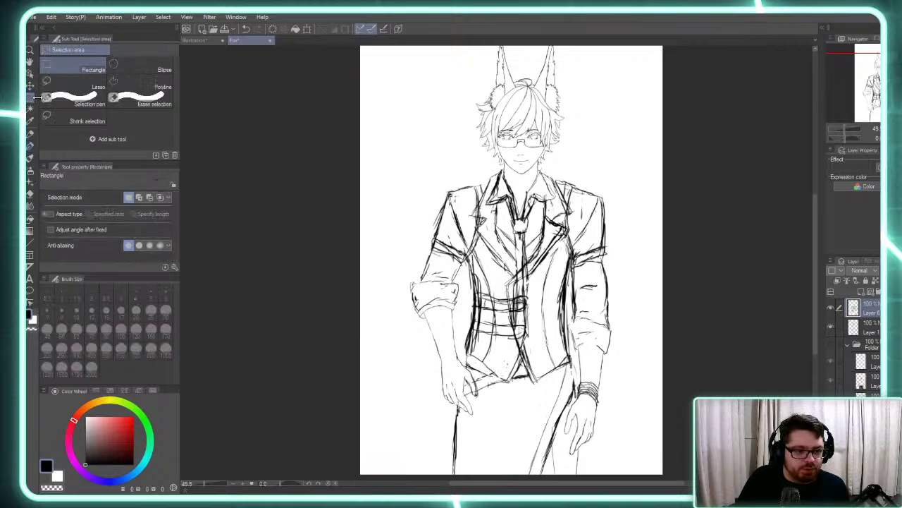
scroll(260, 238, "down", 2)
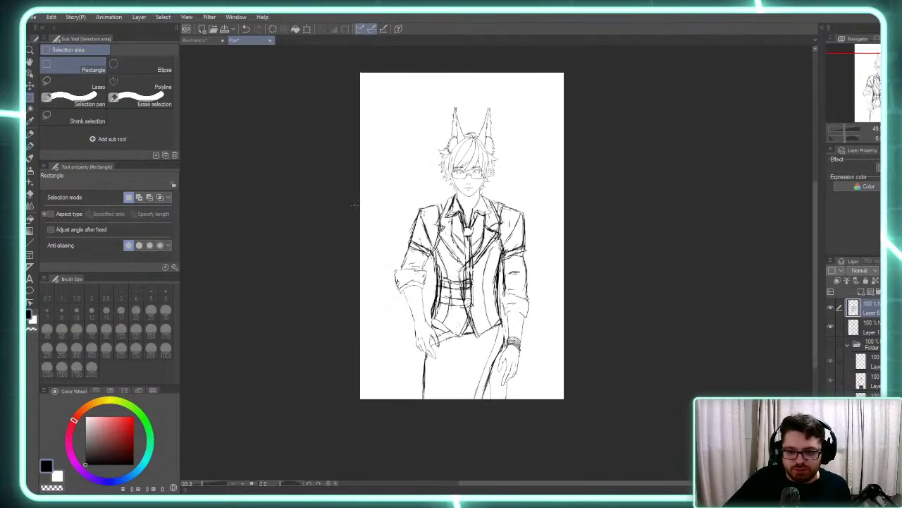
scroll(259, 239, "up", 1)
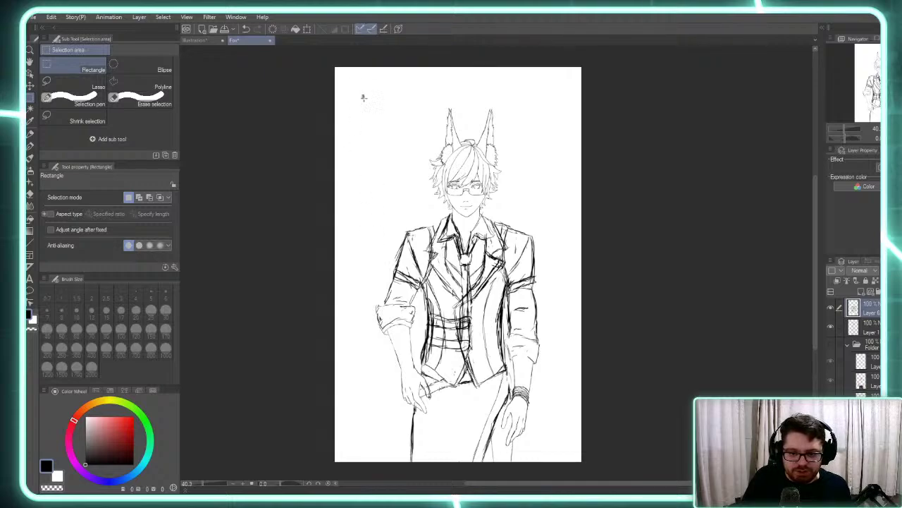
left_click_drag(363, 96, 398, 176)
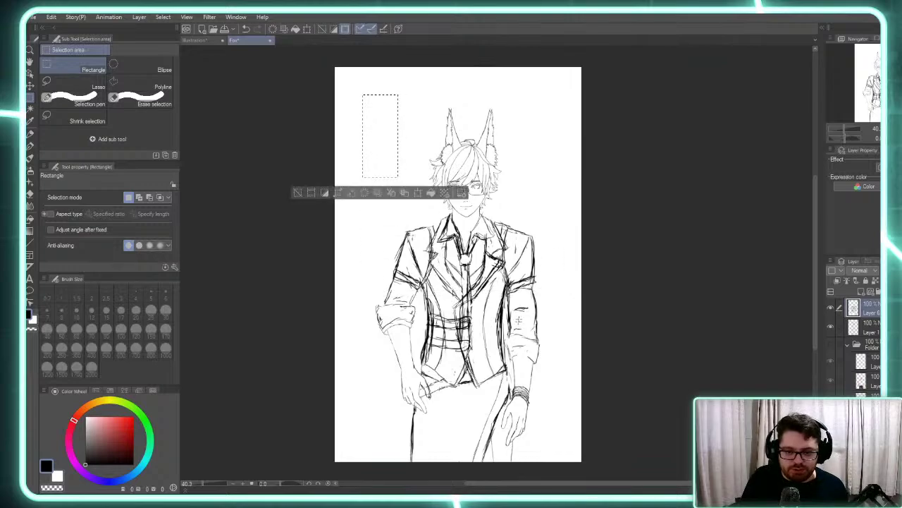
left_click_drag(368, 226, 562, 386)
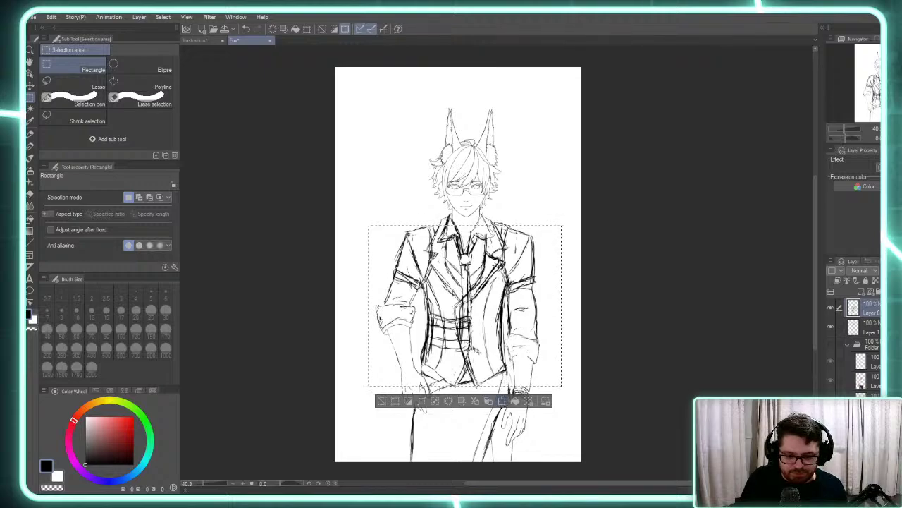
key("ctrl+t")
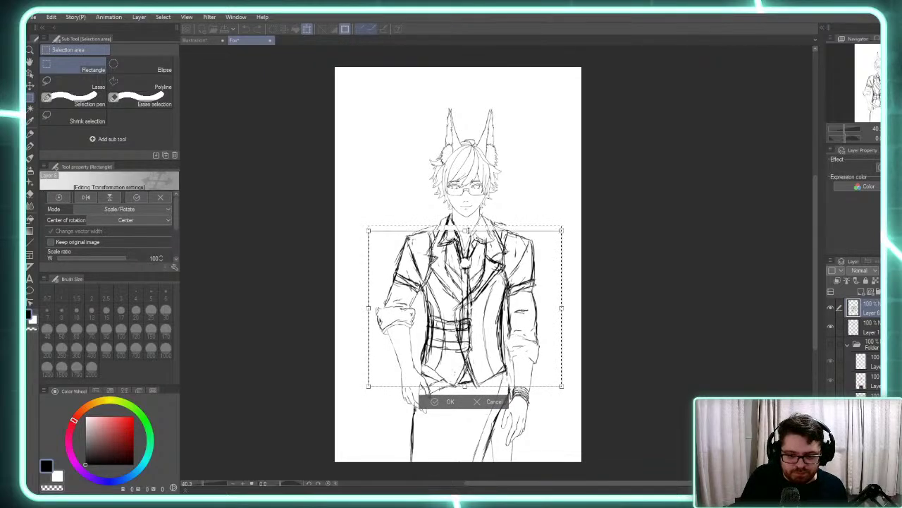
left_click_drag(466, 229, 465, 235)
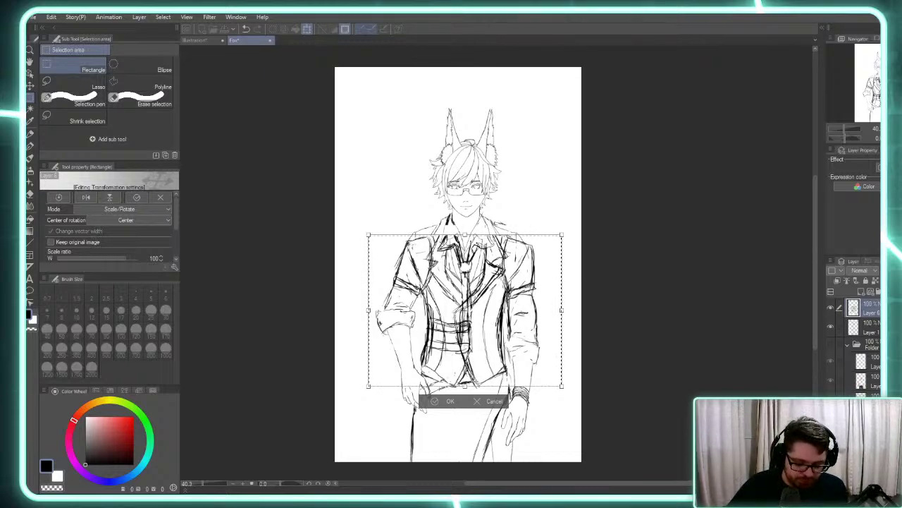
key("ctrl+z")
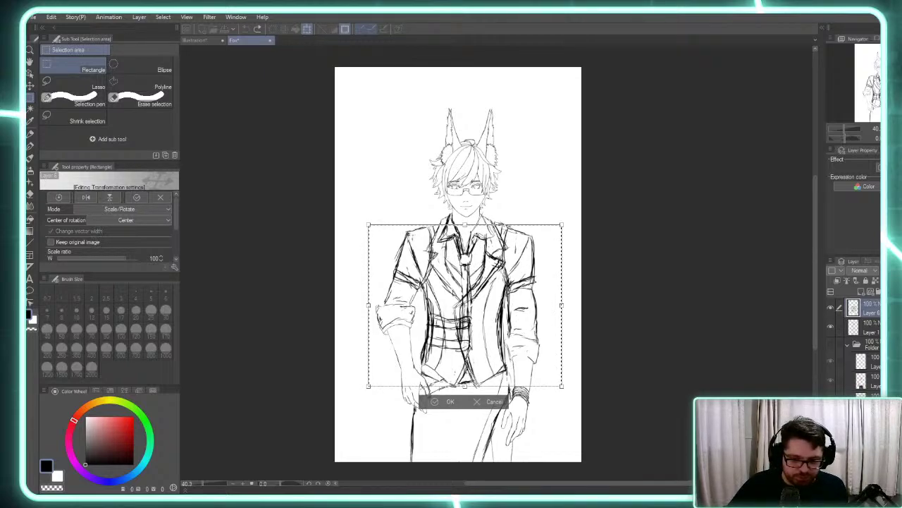
key("Return")
left_click(517, 401)
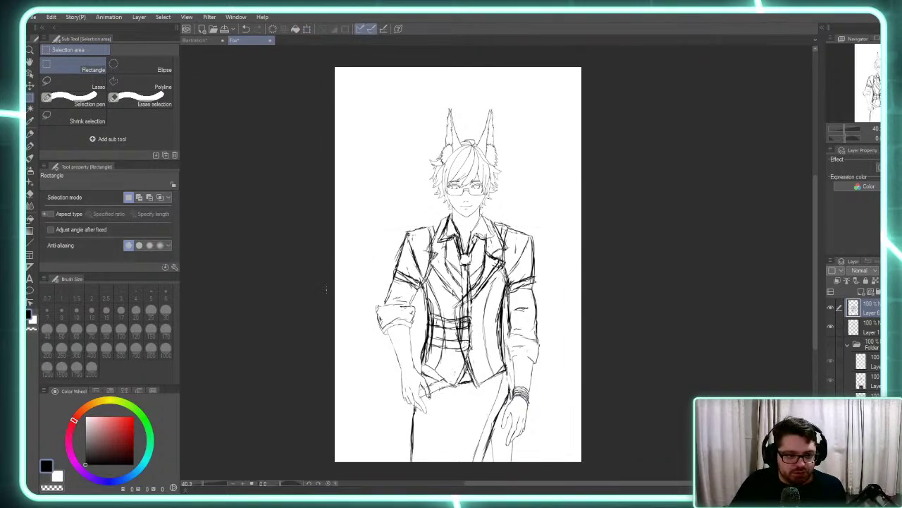
Draw rounded buckles in black at the front ends of the two waist straps with the G-pen
key("p")
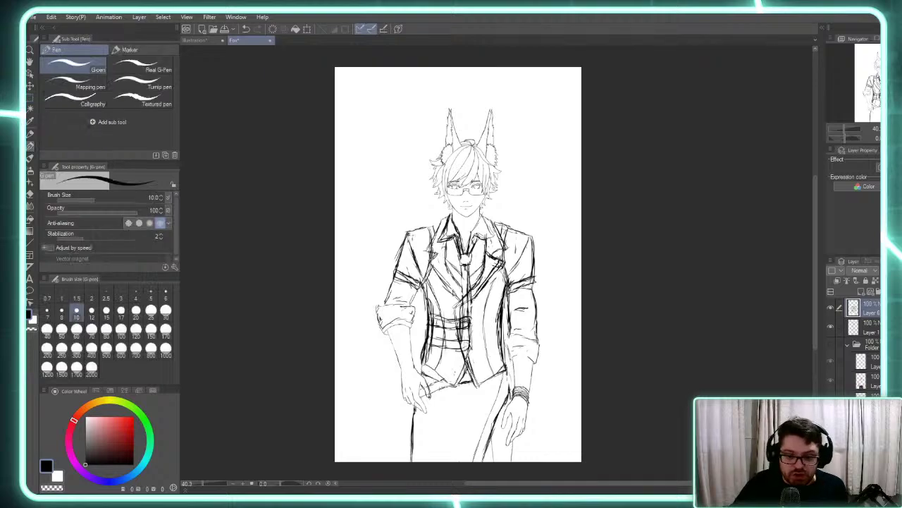
scroll(478, 416, "up", 1)
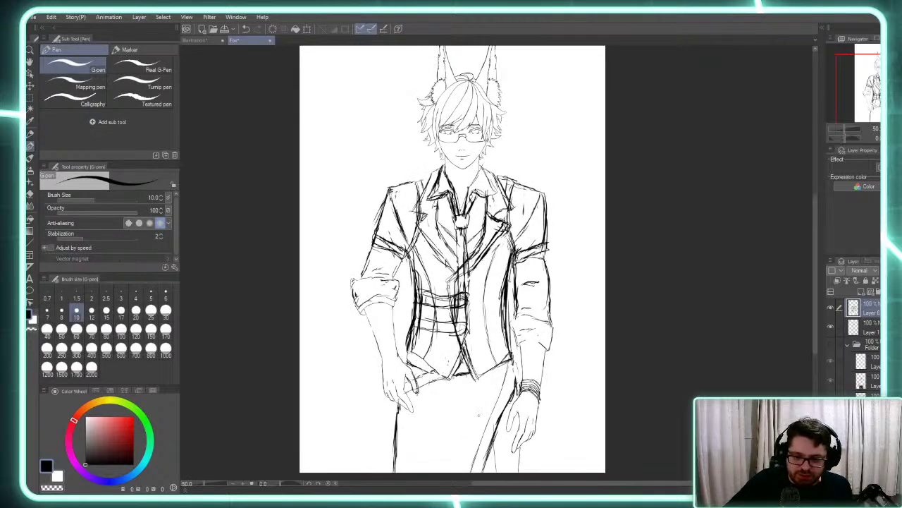
scroll(478, 416, "up", 1)
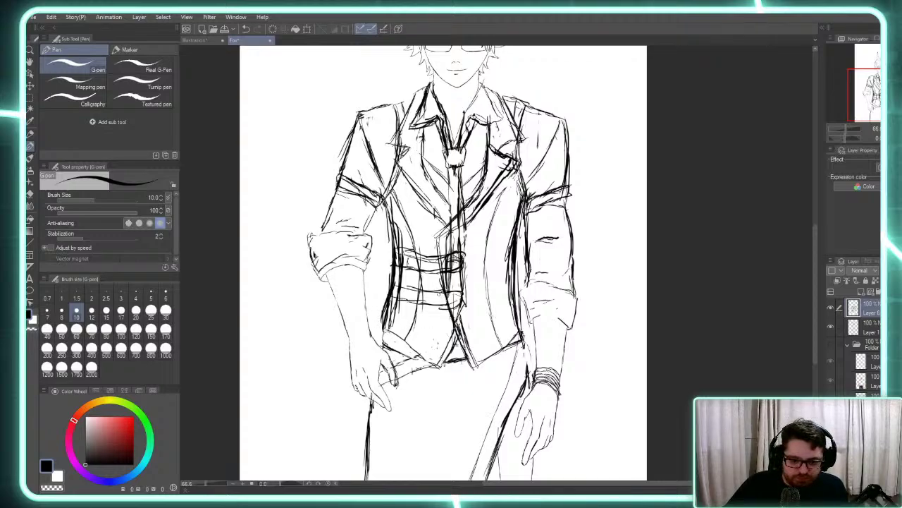
mouse_move(433, 300)
left_mouse_down()
mouse_move(461, 307)
mouse_move(437, 309)
left_mouse_up()
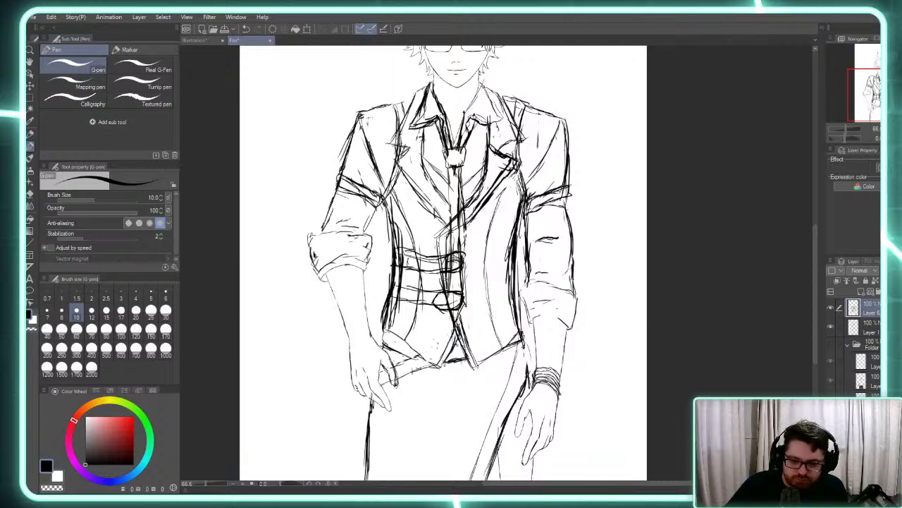
mouse_move(466, 261)
left_mouse_down()
mouse_move(444, 273)
mouse_move(428, 265)
mouse_move(458, 256)
mouse_move(452, 265)
left_mouse_up()
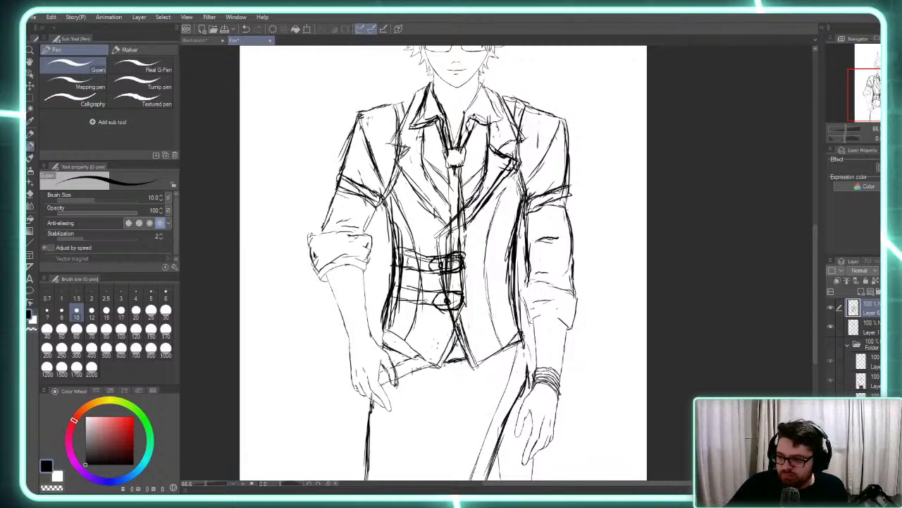
Add small upright loops around both waist straps near the vest's side seam on the hip-resting arm's side
mouse_move(403, 286)
left_mouse_down()
mouse_move(406, 304)
mouse_move(392, 303)
mouse_move(396, 287)
left_mouse_up()
mouse_move(408, 252)
left_mouse_down()
mouse_move(408, 273)
mouse_move(395, 254)
mouse_move(399, 269)
left_mouse_up()
left_click_drag(410, 262, 403, 274)
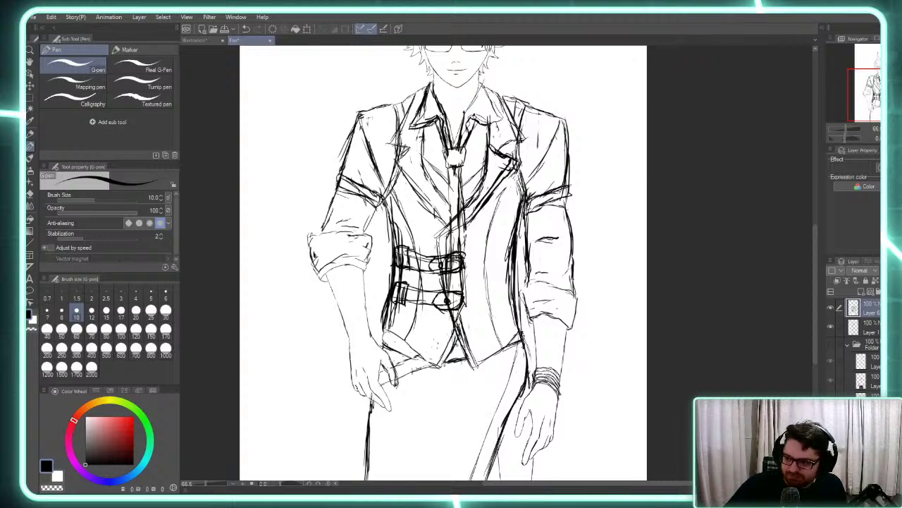
Redraw the rolled sleeve cuff on the bracelet arm with bolder black edges and a pointed outer corner
mouse_move(522, 311)
left_mouse_down()
mouse_move(530, 286)
mouse_move(568, 286)
mouse_move(579, 291)
mouse_move(571, 327)
left_mouse_up()
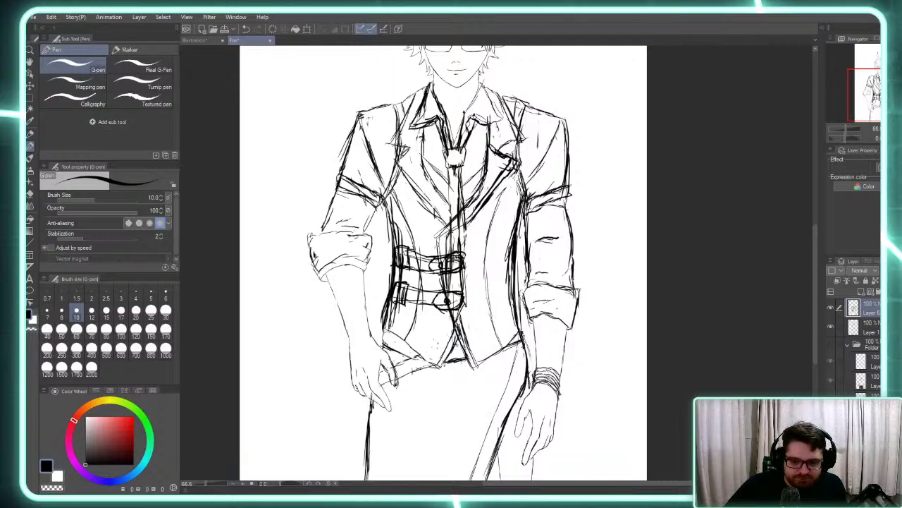
left_click_drag(581, 287, 560, 290)
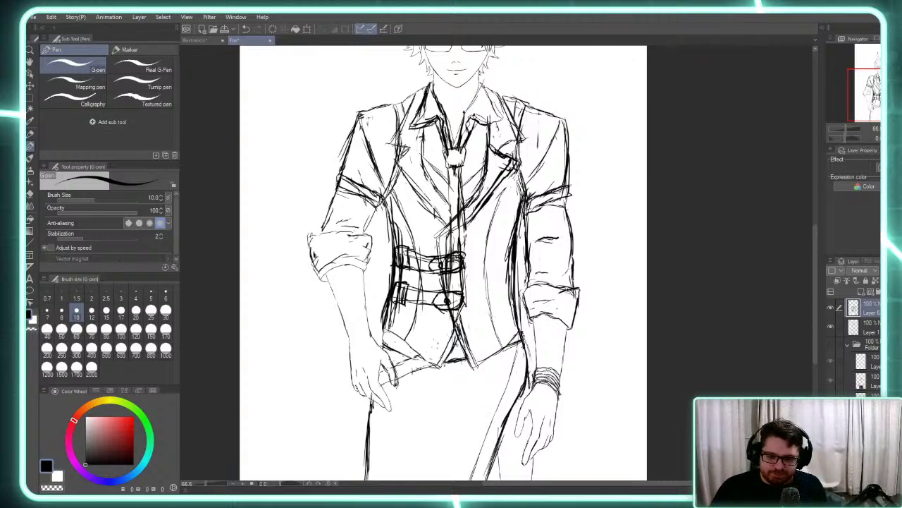
mouse_move(562, 289)
left_mouse_down()
mouse_move(522, 290)
mouse_move(579, 290)
left_mouse_up()
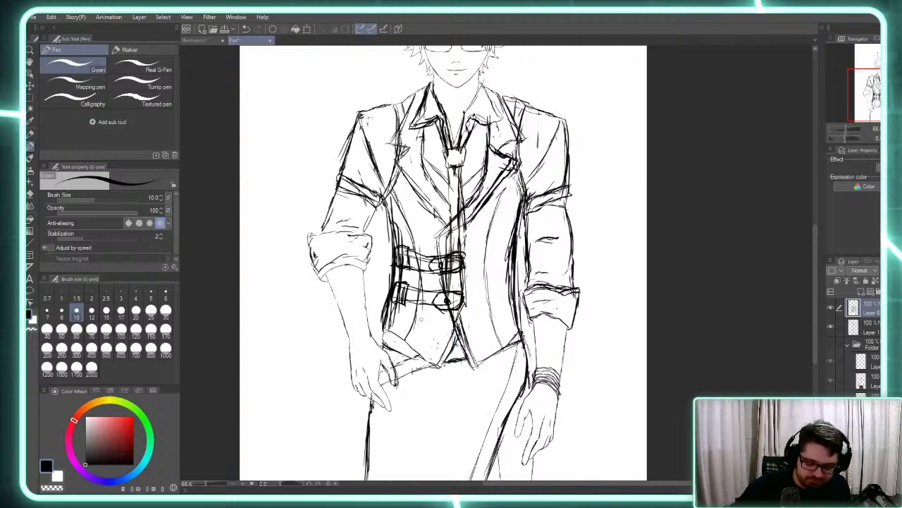
Redraw the rolled cuff of the hip-resting arm in bolder, wider black lines and add small clasp marks to the armbands
mouse_move(306, 243)
left_mouse_down()
mouse_move(311, 234)
mouse_move(313, 241)
left_mouse_up()
mouse_move(307, 260)
left_mouse_down()
mouse_move(336, 236)
mouse_move(375, 239)
mouse_move(307, 239)
mouse_move(365, 235)
left_mouse_up()
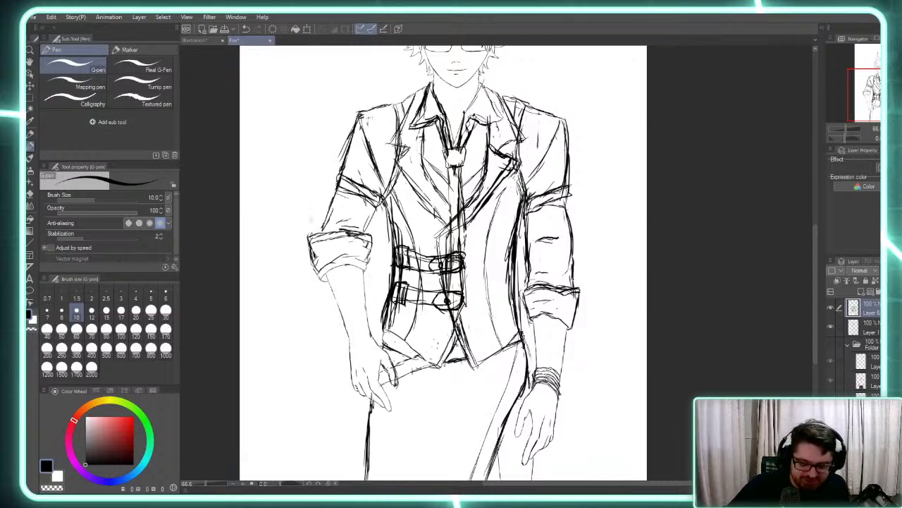
mouse_move(374, 236)
left_mouse_down()
mouse_move(366, 270)
mouse_move(336, 266)
mouse_move(319, 276)
mouse_move(306, 226)
mouse_move(343, 236)
mouse_move(368, 230)
mouse_move(304, 224)
mouse_move(365, 231)
mouse_move(368, 266)
mouse_move(314, 271)
mouse_move(313, 241)
mouse_move(334, 292)
left_mouse_up()
left_click_drag(365, 267, 364, 292)
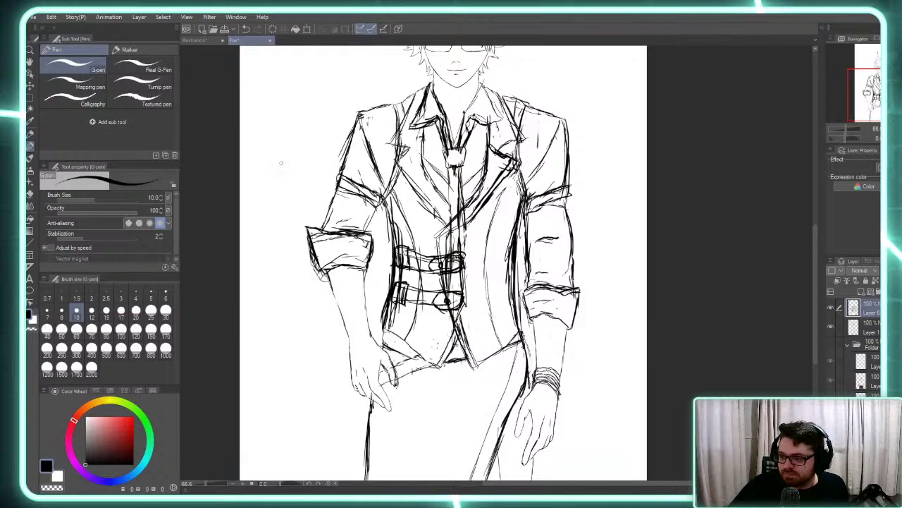
left_click_drag(354, 182, 350, 191)
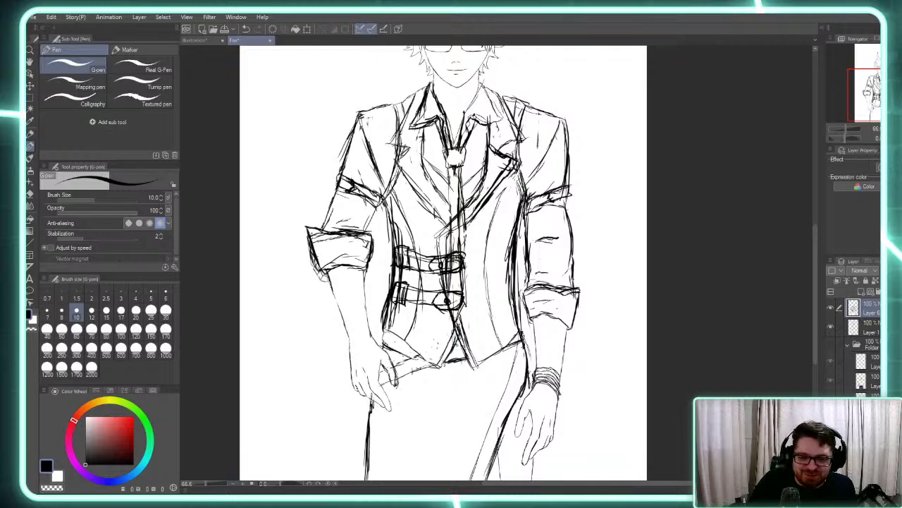
Redraw the tie's long edges in black over the straps, and paint out the vest and strap lines crossing inside it in white
left_click_drag(448, 168, 451, 296)
mouse_move(452, 258)
left_mouse_down()
mouse_move(455, 321)
mouse_move(465, 299)
mouse_move(460, 165)
left_mouse_up()
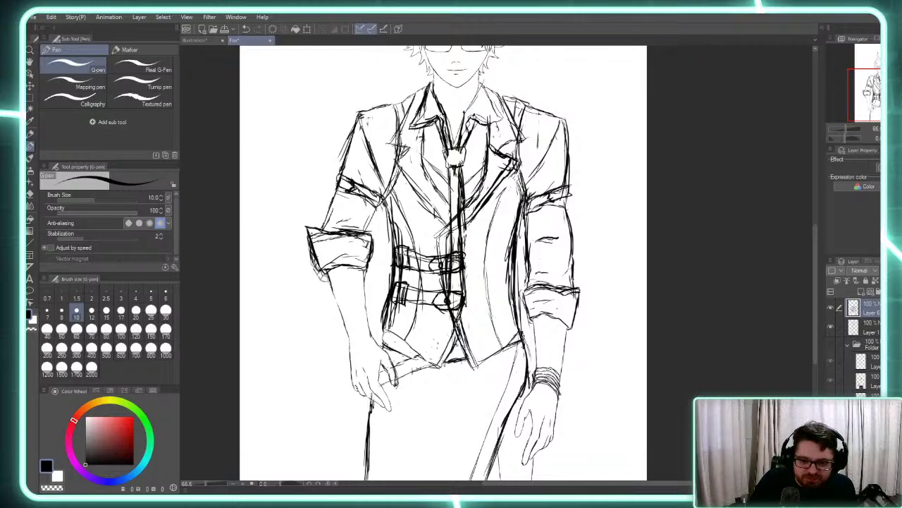
key("x")
mouse_move(461, 180)
left_mouse_down()
mouse_move(465, 255)
mouse_move(464, 220)
mouse_move(454, 233)
mouse_move(454, 217)
mouse_move(453, 279)
mouse_move(457, 265)
left_mouse_up()
left_click_drag(460, 241, 458, 282)
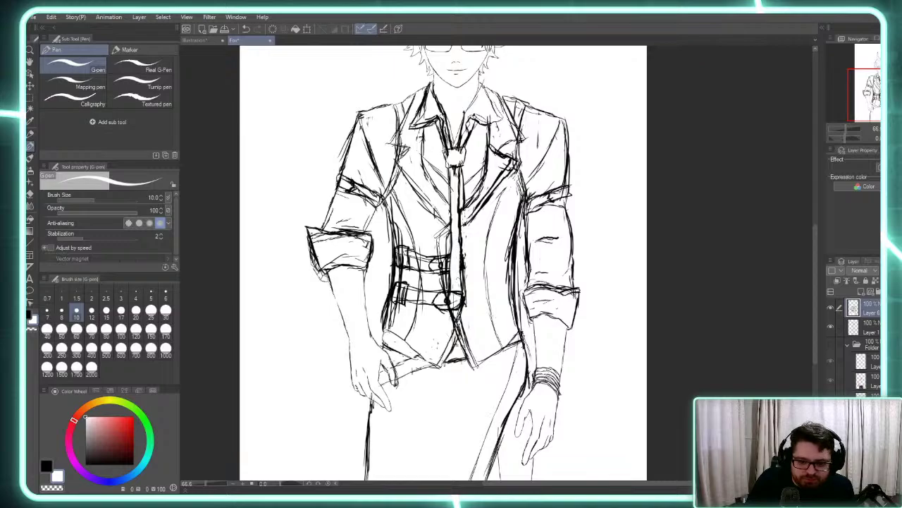
left_click_drag(457, 320, 456, 326)
mouse_move(454, 280)
left_mouse_down()
mouse_move(458, 317)
mouse_move(454, 310)
left_mouse_up()
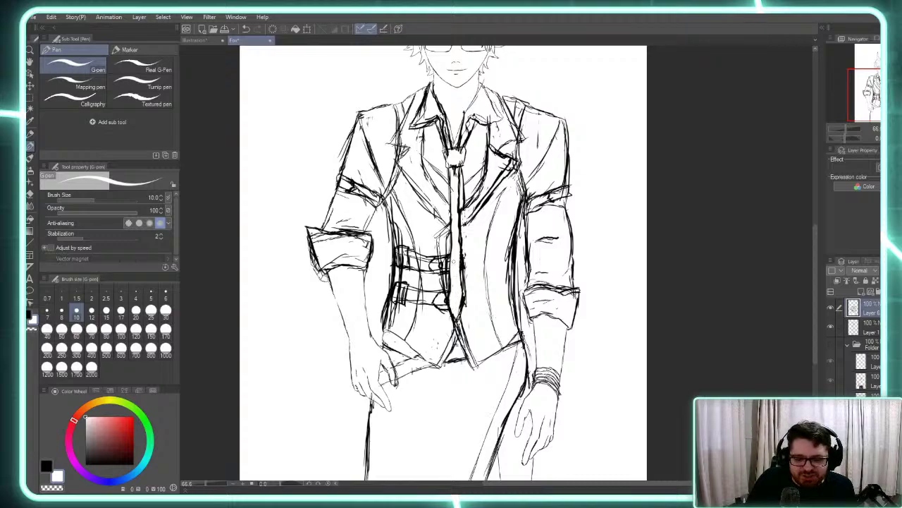
mouse_move(459, 232)
left_mouse_down()
mouse_move(460, 315)
mouse_move(452, 268)
left_mouse_up()
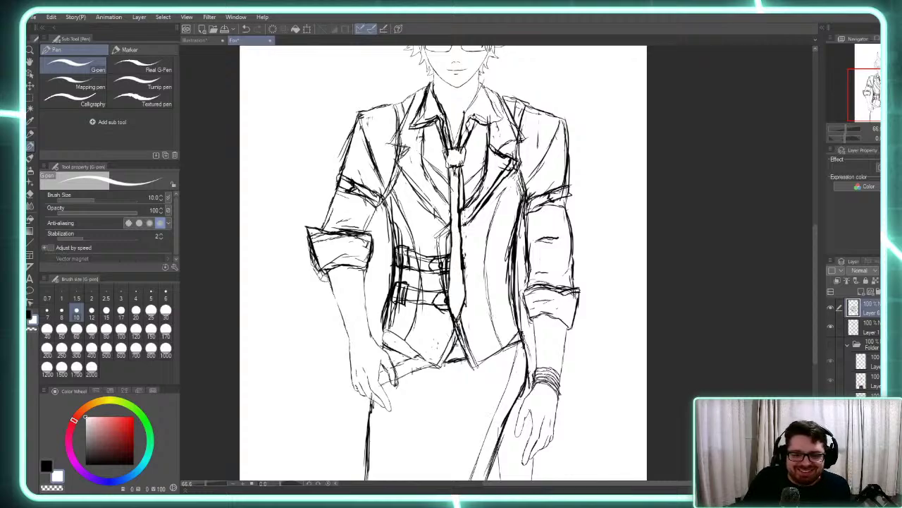
Clean up the tie knot and thin the heavy vest waist edges with white strokes
mouse_move(455, 175)
left_mouse_down()
mouse_move(462, 150)
mouse_move(449, 153)
left_mouse_up()
mouse_move(446, 161)
left_mouse_down()
mouse_move(446, 149)
mouse_move(459, 162)
mouse_move(457, 150)
left_mouse_up()
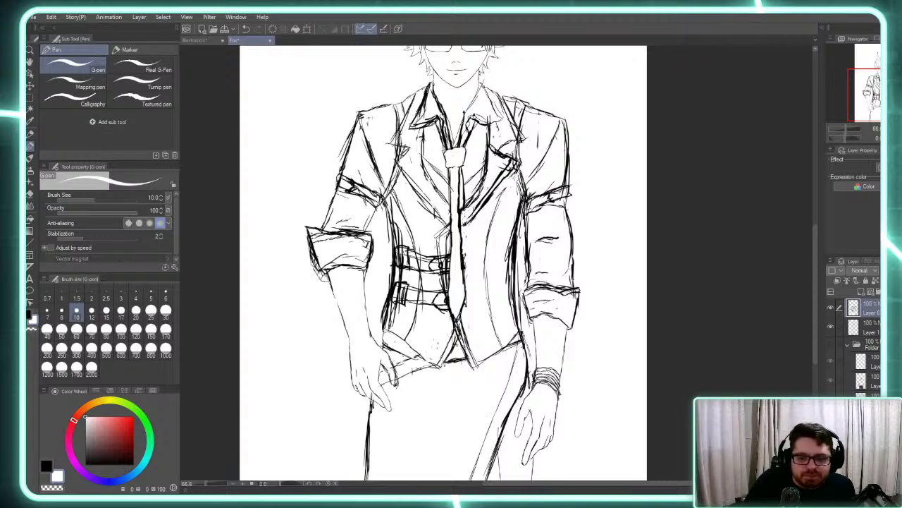
left_click_drag(456, 147, 449, 120)
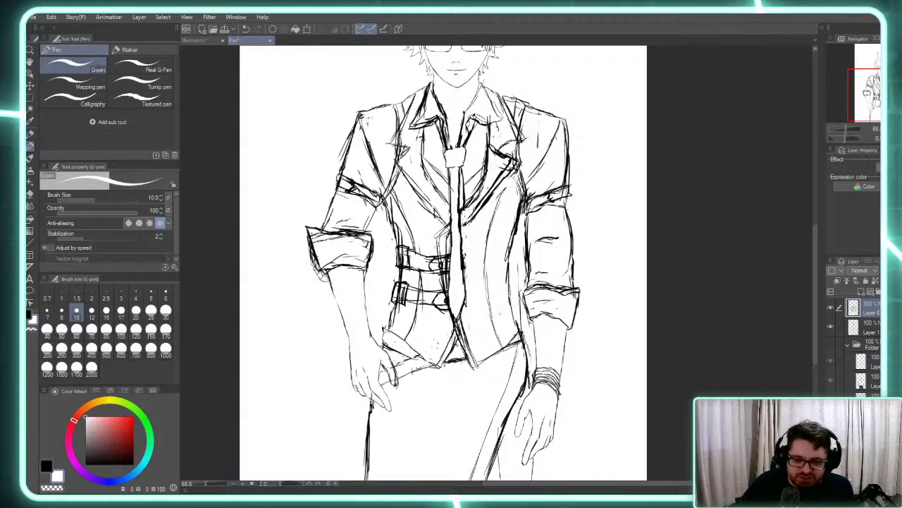
Retrace the vest's side edges along the waist in black on both sides of the torso
key("x")
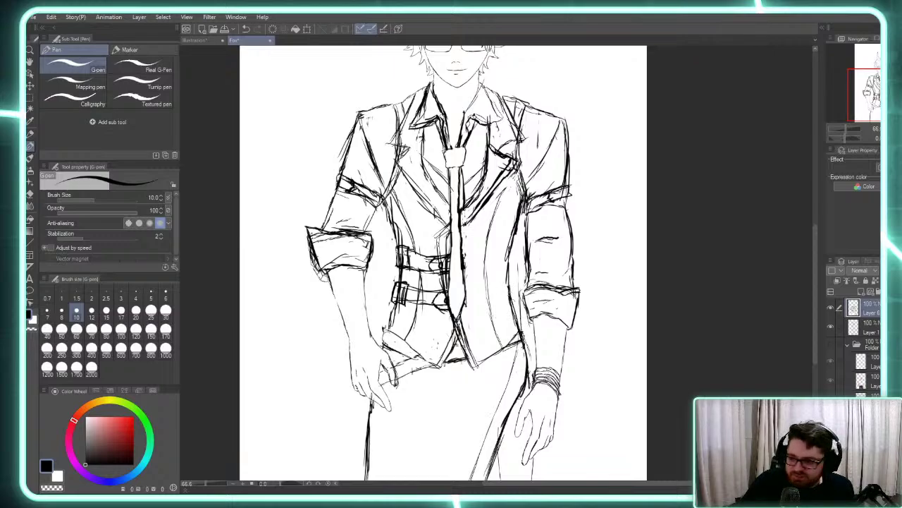
left_click_drag(511, 295, 522, 201)
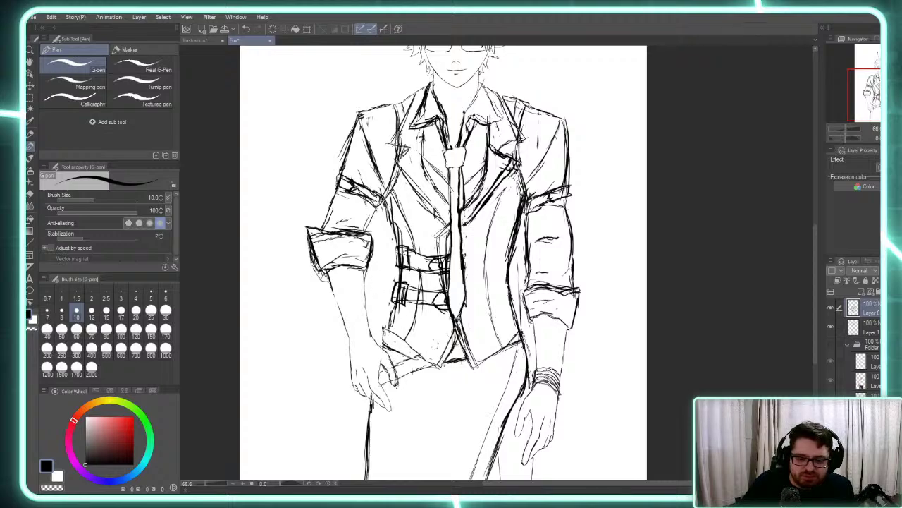
left_click_drag(390, 319, 386, 323)
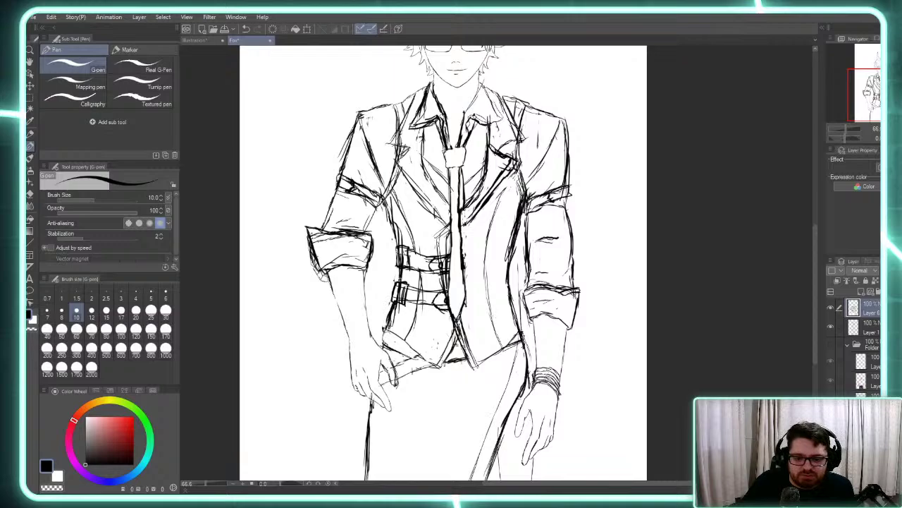
mouse_move(397, 256)
left_mouse_down()
mouse_move(399, 274)
mouse_move(383, 199)
mouse_move(386, 217)
mouse_move(386, 207)
left_mouse_up()
left_click_drag(405, 284, 401, 271)
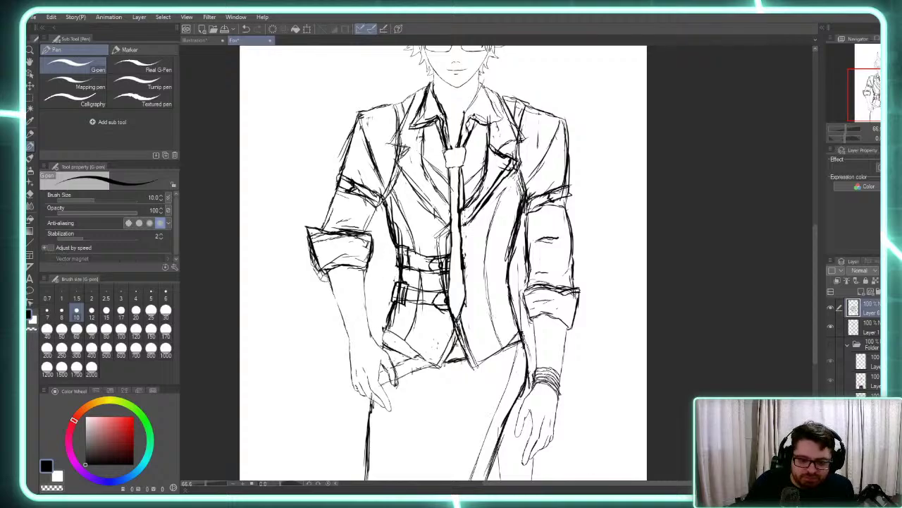
Thin the vest edge above the upper waist strap and clean up that strap's outer end with white strokes
key("x")
mouse_move(398, 234)
left_mouse_down()
mouse_move(389, 201)
mouse_move(392, 211)
left_mouse_up()
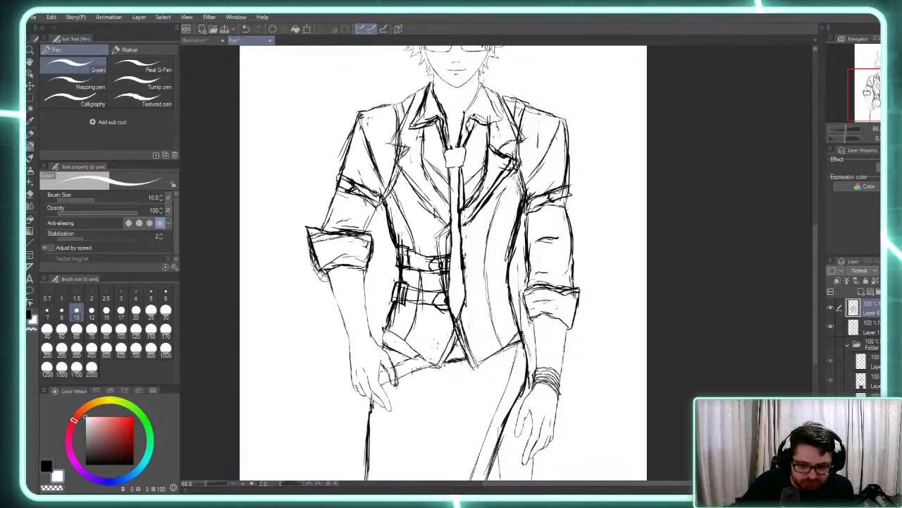
left_click_drag(403, 244, 388, 212)
left_click_drag(396, 236, 390, 223)
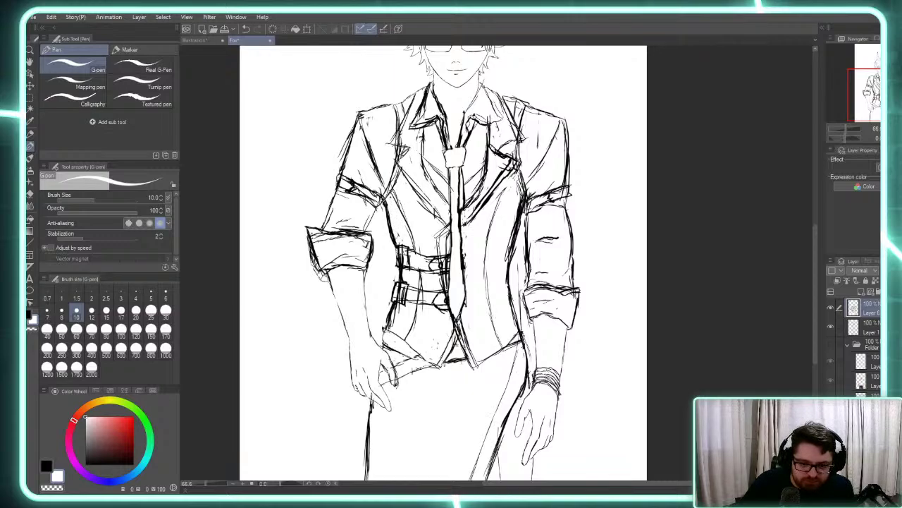
mouse_move(403, 276)
left_mouse_down()
mouse_move(394, 252)
mouse_move(396, 264)
mouse_move(404, 251)
left_mouse_up()
left_click_drag(407, 264, 406, 255)
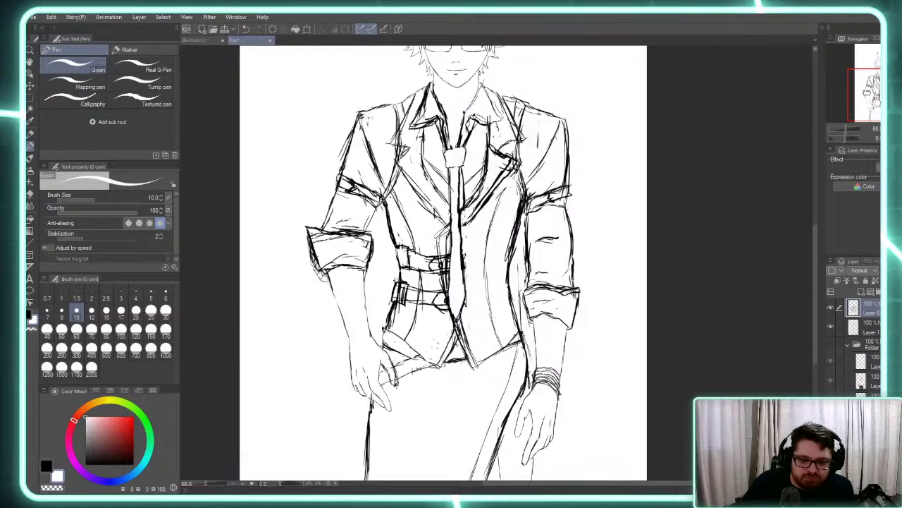
Clean up the lower strap's outer end in white and thin the heavy vest edge on the bracelet-arm side
left_click_drag(398, 293, 395, 279)
mouse_move(392, 304)
left_mouse_down()
mouse_move(389, 288)
mouse_move(402, 287)
mouse_move(395, 293)
mouse_move(401, 282)
mouse_move(399, 297)
left_mouse_up()
left_click_drag(389, 329, 392, 311)
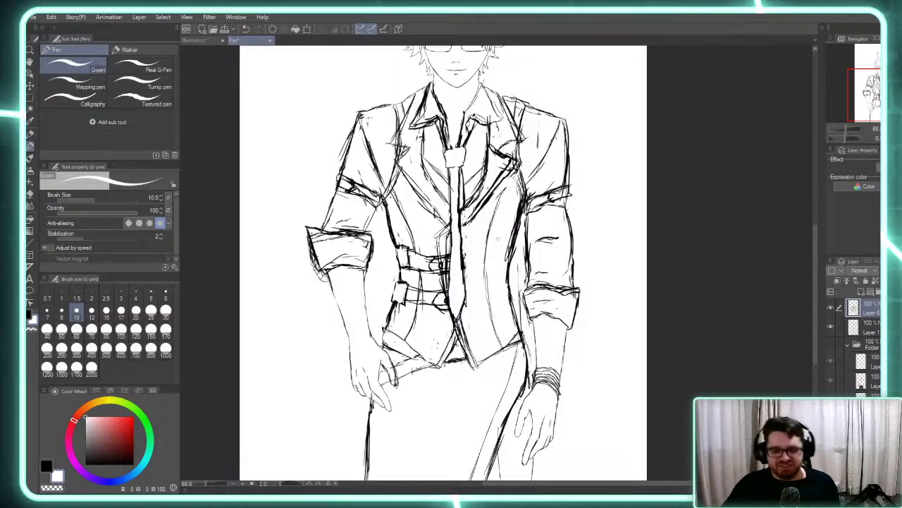
left_click_drag(522, 192, 506, 259)
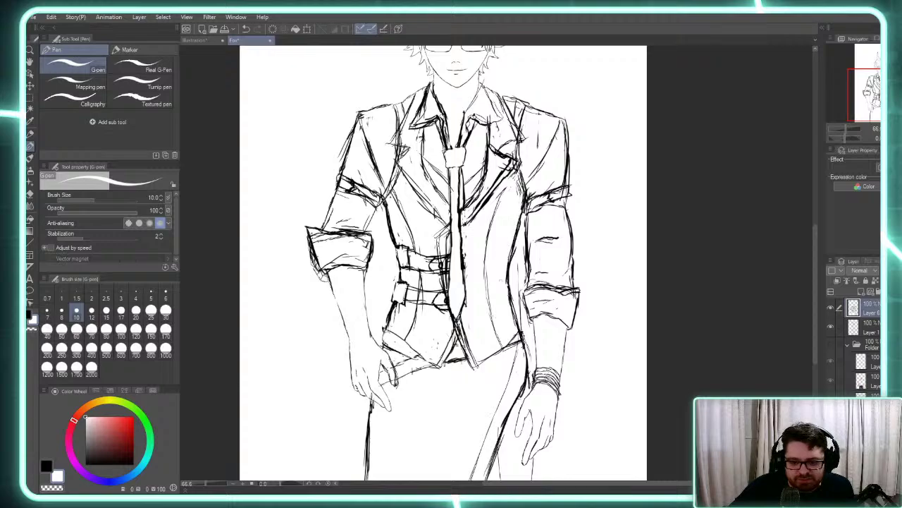
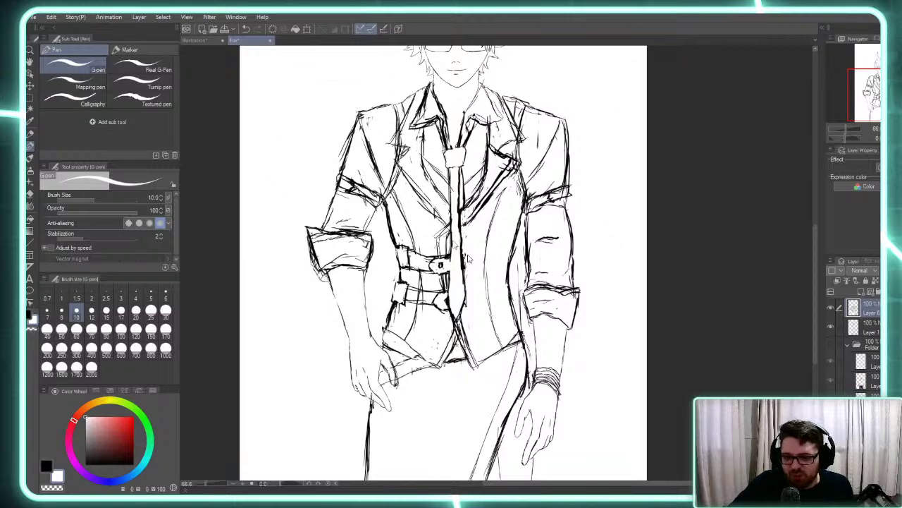
Compare the new outfit sketch with the original jacket line art by repeatedly hiding and showing the sketch layer
scroll(720, 352, "down", 3)
scroll(679, 142, "up", 3)
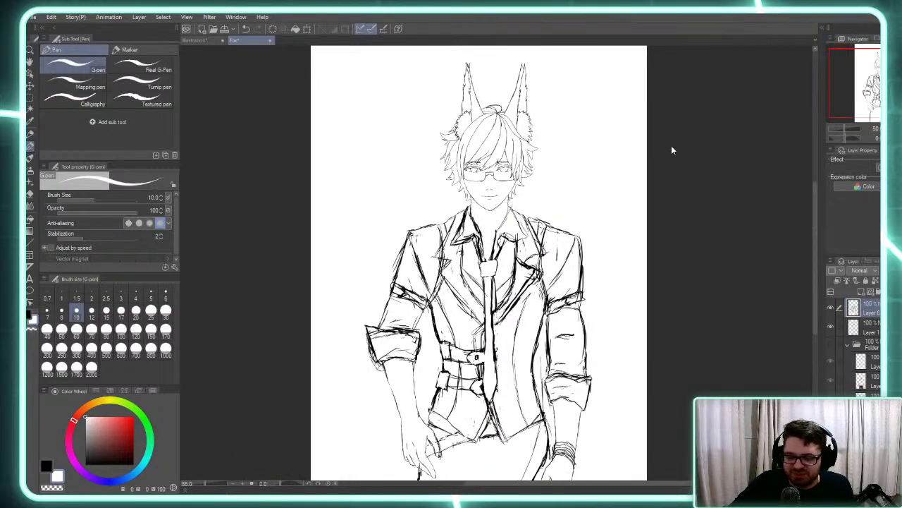
scroll(338, 154, "down", 1)
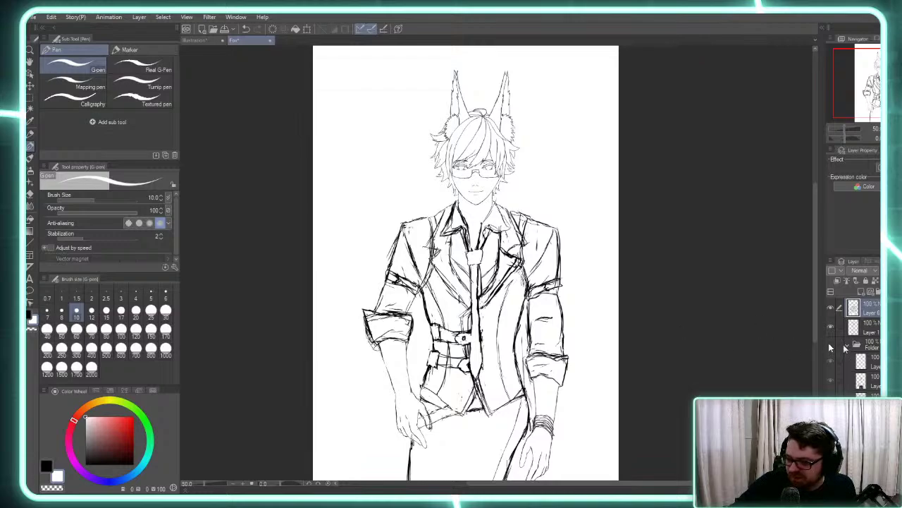
left_click(830, 308)
left_click(831, 309)
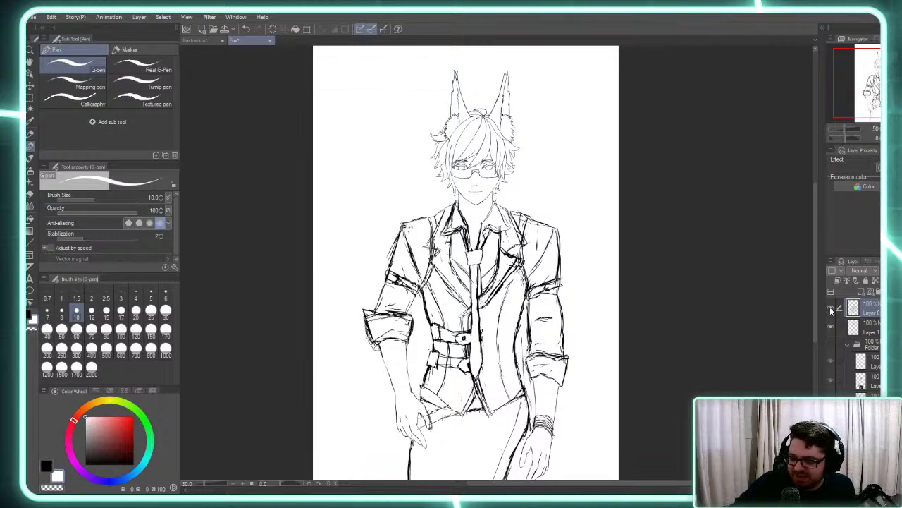
left_click(830, 308)
left_click(830, 308)
left_click(830, 308)
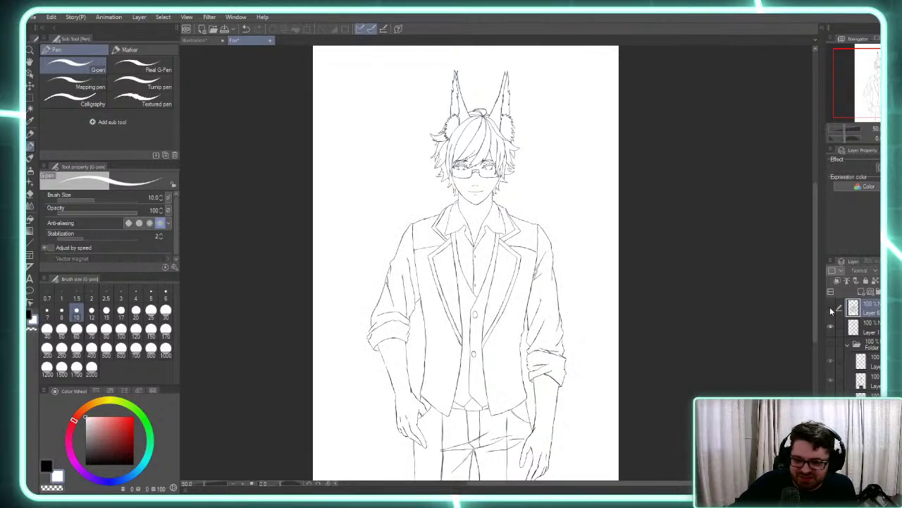
left_click(830, 308)
left_click(830, 308)
left_click(830, 307)
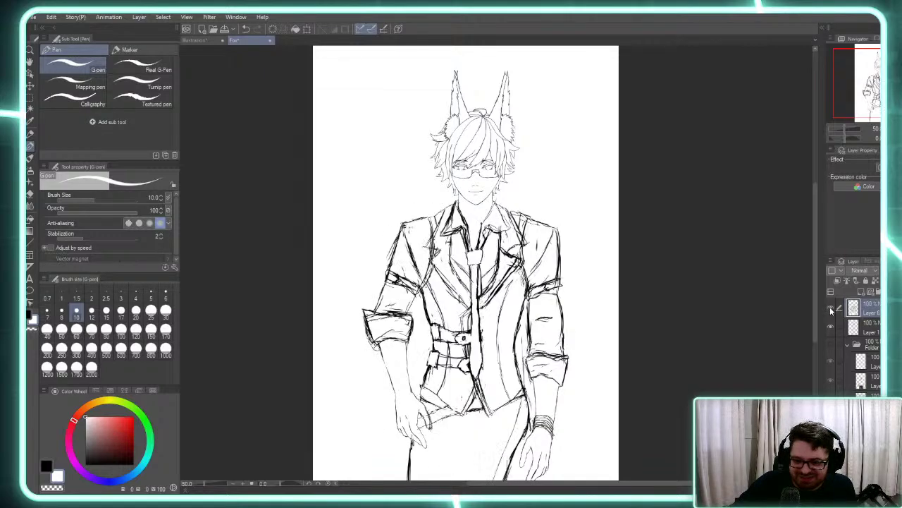
left_click(829, 308)
left_click(830, 308)
left_click(830, 307)
left_click(830, 308)
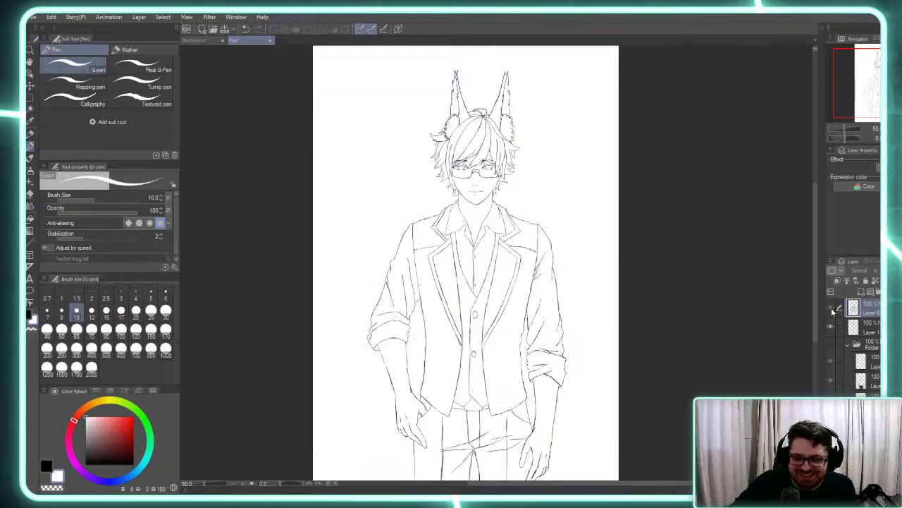
left_click(830, 307)
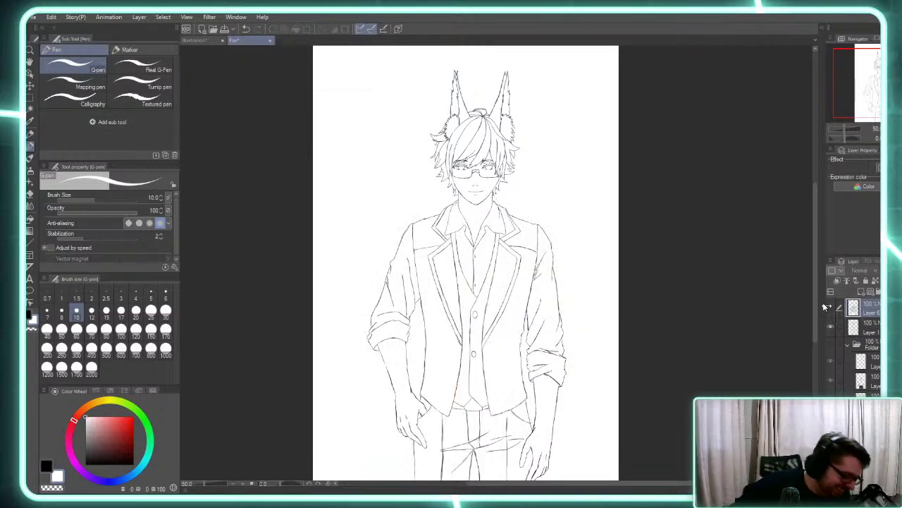
left_click(829, 308)
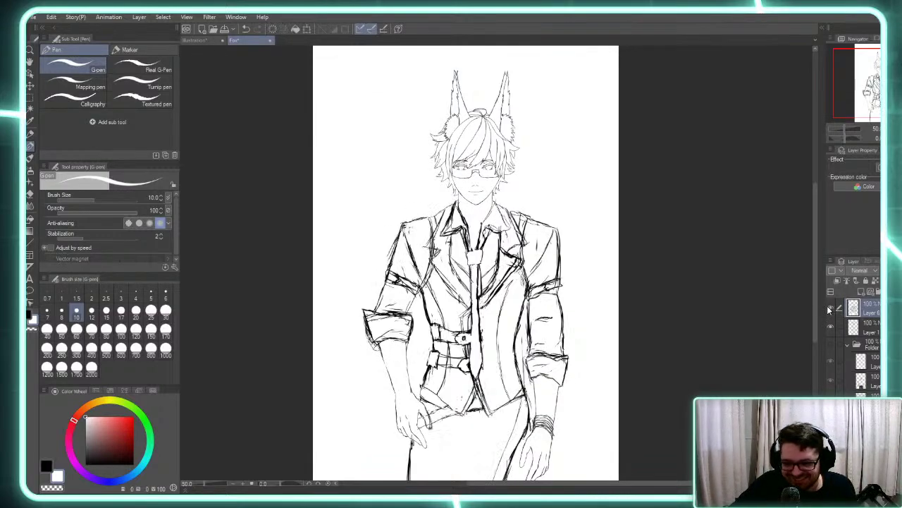
left_click(830, 307)
left_click(830, 307)
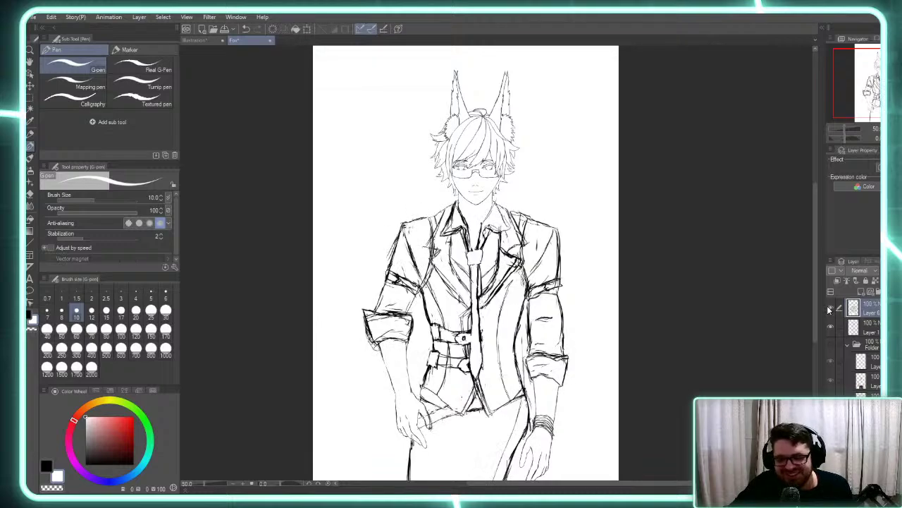
left_click(829, 307)
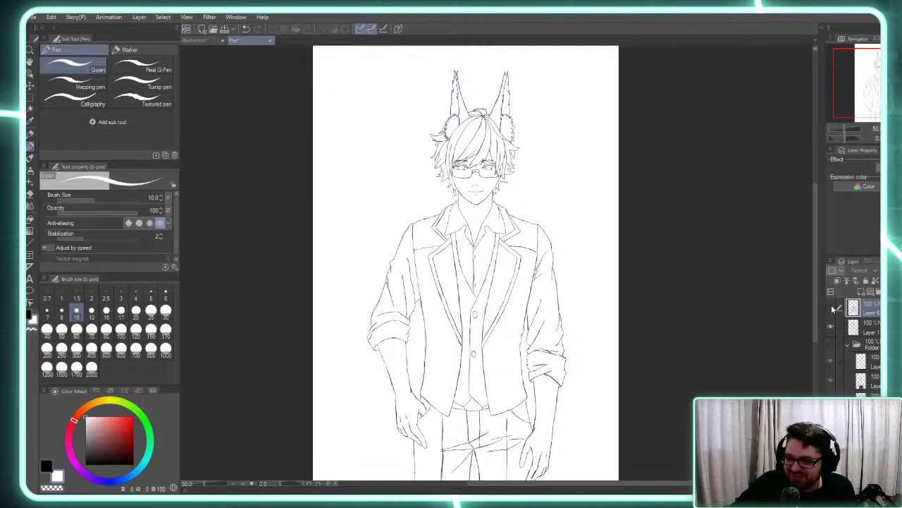
left_click(831, 308)
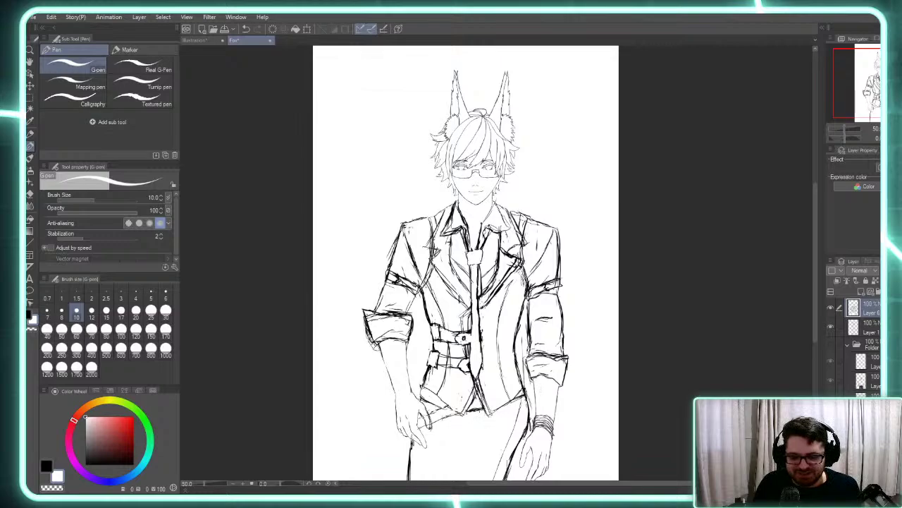
Try a ragged black trim below the vest's lower edges, and undo its strokes
key("x")
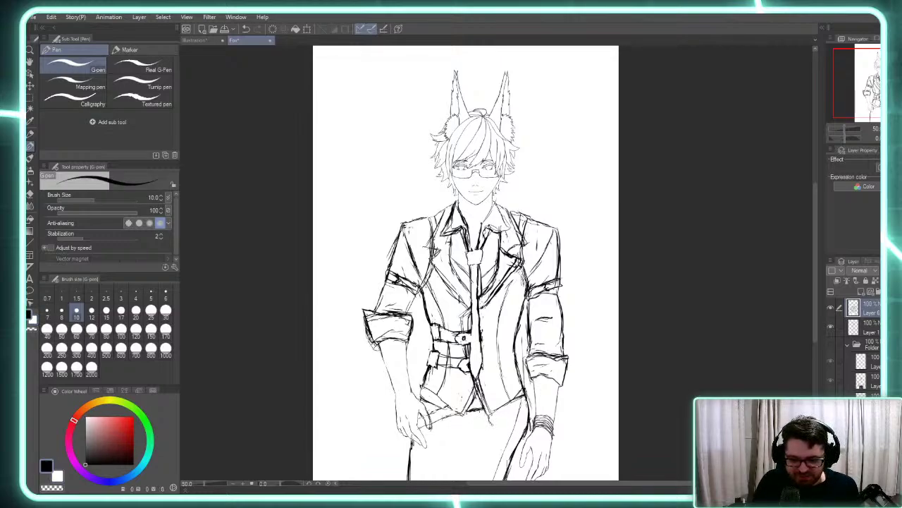
left_click_drag(492, 425, 500, 420)
mouse_move(495, 421)
left_mouse_down()
mouse_move(511, 415)
mouse_move(499, 418)
left_mouse_up()
left_click_drag(497, 421, 514, 412)
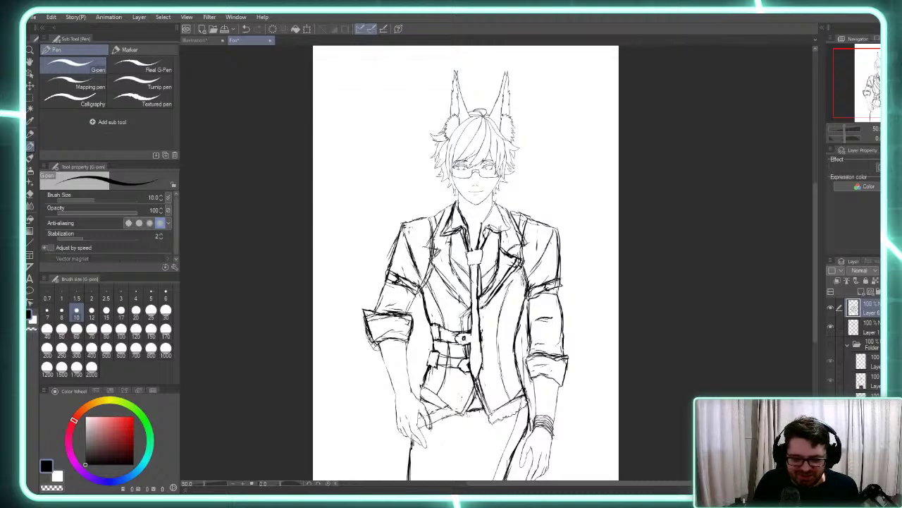
mouse_move(464, 415)
left_mouse_down()
mouse_move(459, 425)
mouse_move(419, 390)
left_mouse_up()
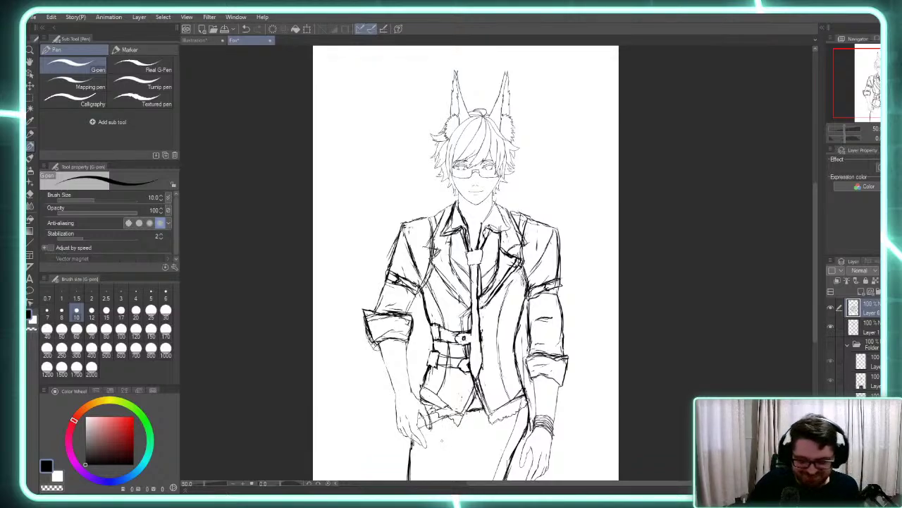
key("ctrl+z")
key("ctrl+z")
key("ctrl+z")
key("ctrl+z")
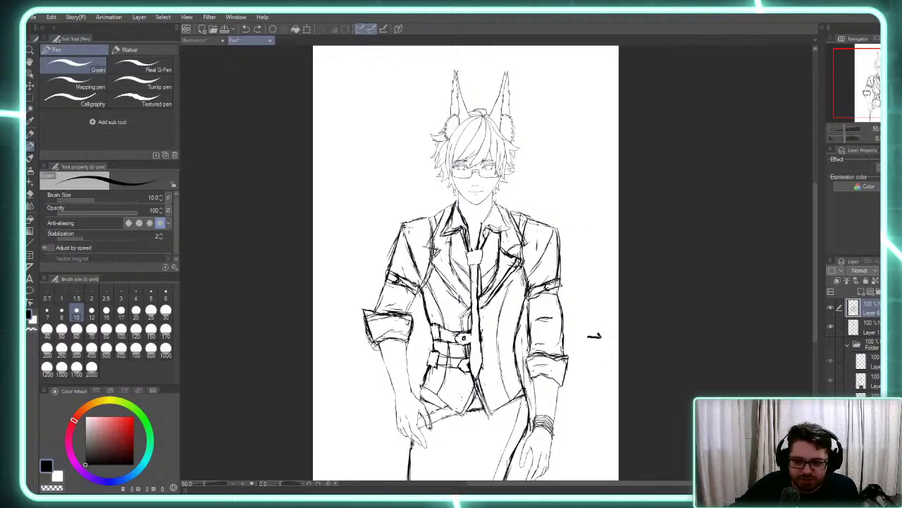
Sketch a small arrow-like mark and two straight lines with forked ends in black on the blank area beside the bracelet arm
mouse_move(589, 337)
left_mouse_down()
mouse_move(600, 339)
mouse_move(588, 343)
left_mouse_up()
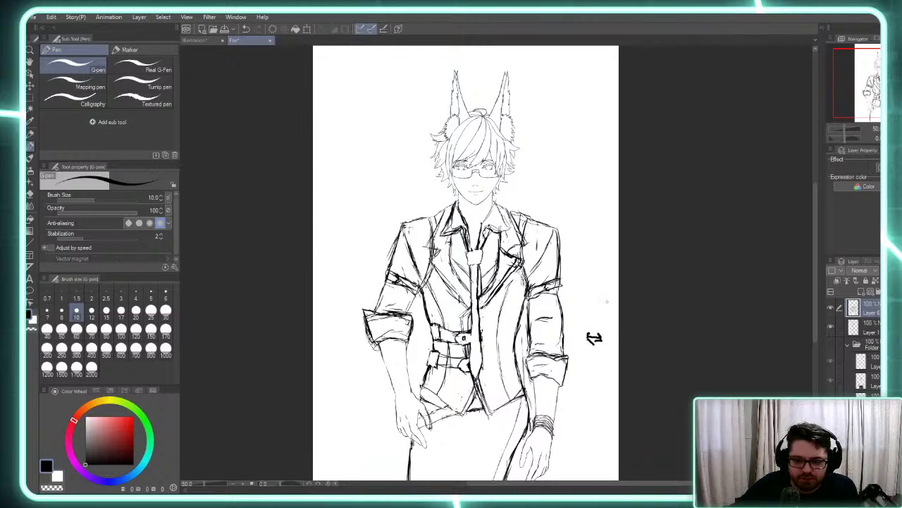
left_click_drag(608, 296, 611, 330)
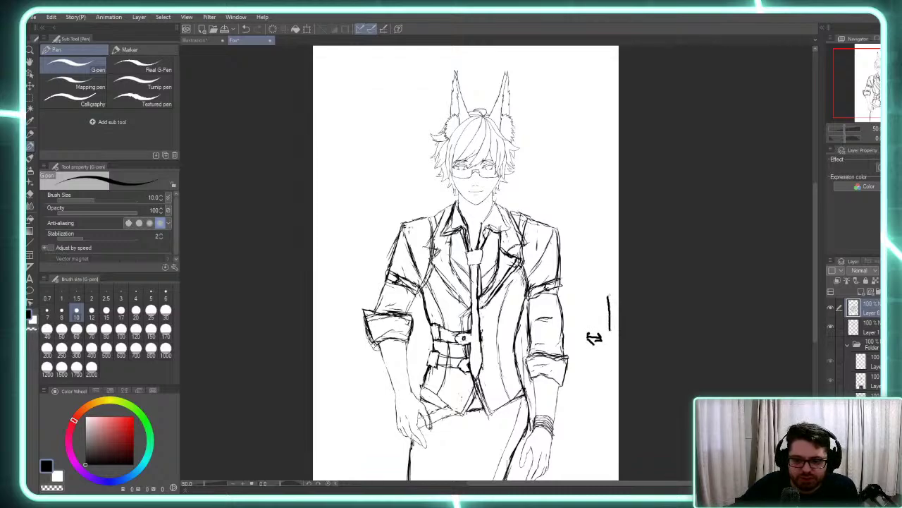
left_click_drag(616, 289, 608, 295)
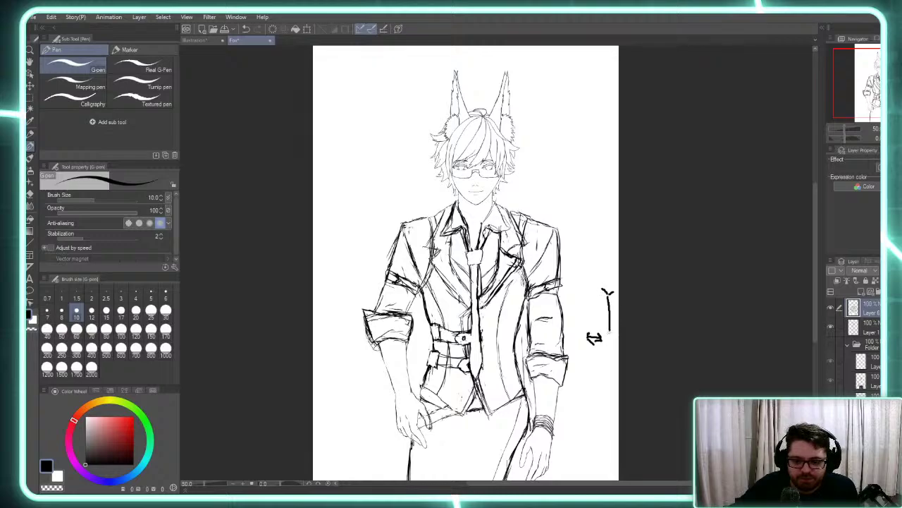
mouse_move(609, 330)
left_mouse_down()
mouse_move(618, 338)
mouse_move(599, 337)
left_mouse_up()
left_click_drag(580, 368, 610, 367)
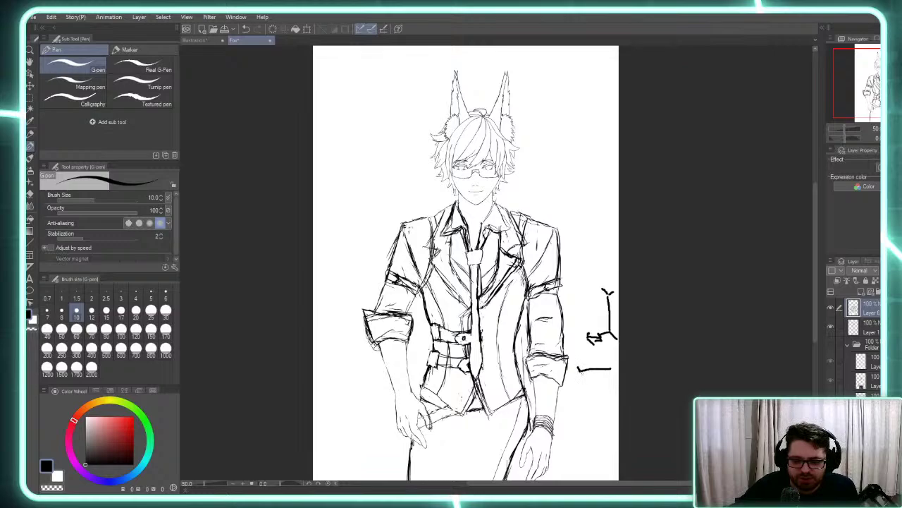
mouse_move(577, 364)
left_mouse_down()
mouse_move(583, 373)
mouse_move(612, 367)
mouse_move(614, 378)
left_mouse_up()
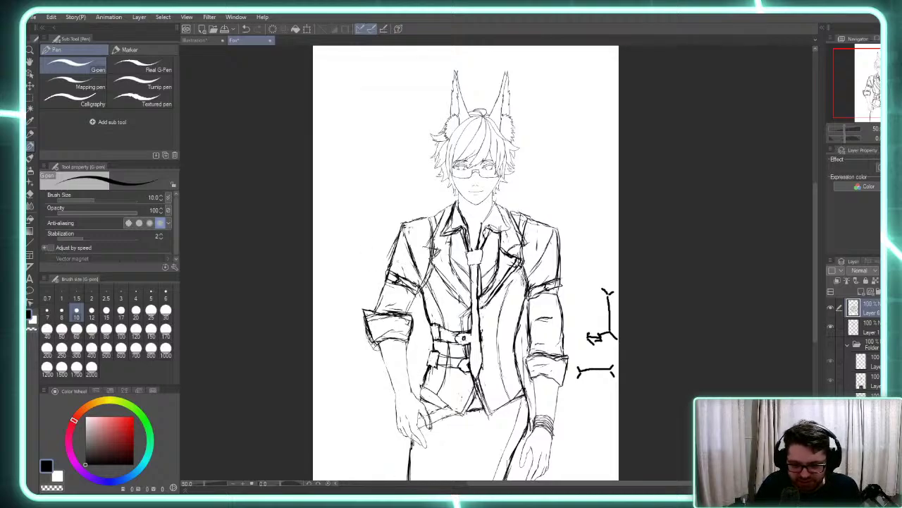
Try extra black lines along the sides of the vest's waist, and undo them
left_click_drag(520, 337, 527, 342)
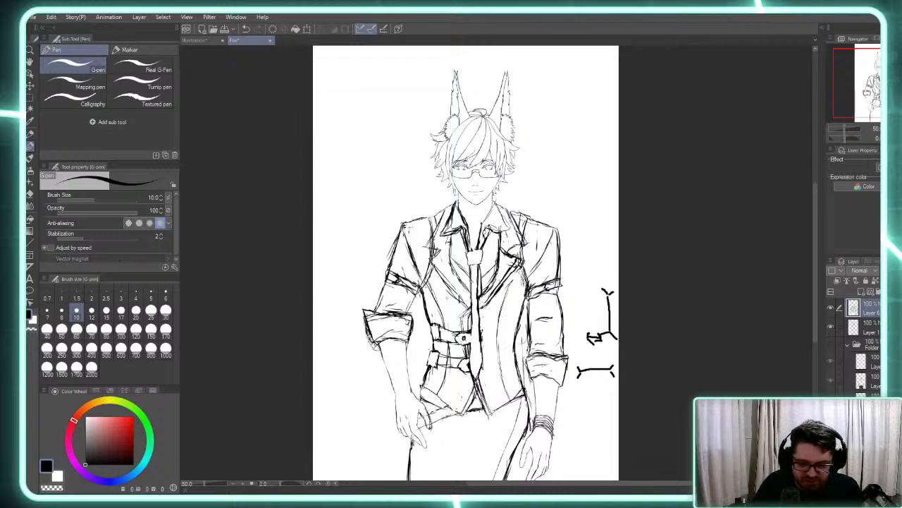
key("ctrl+z")
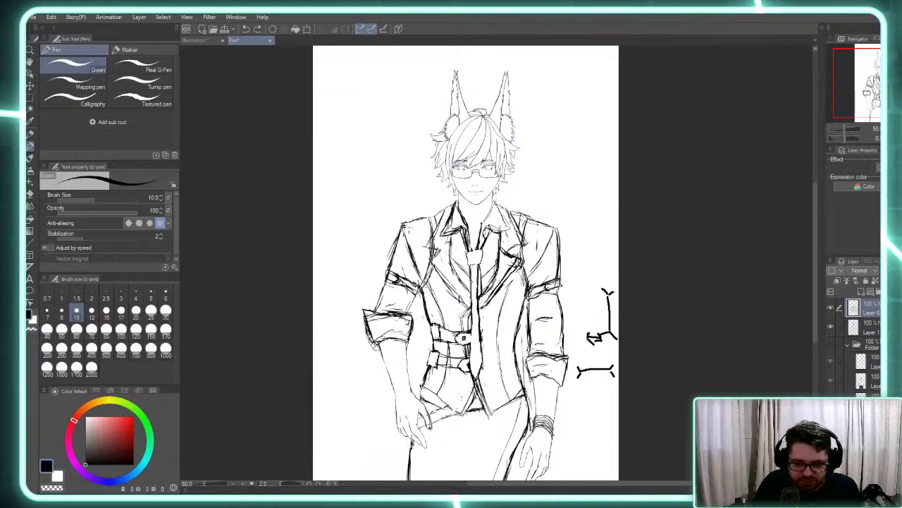
left_click_drag(422, 316, 423, 373)
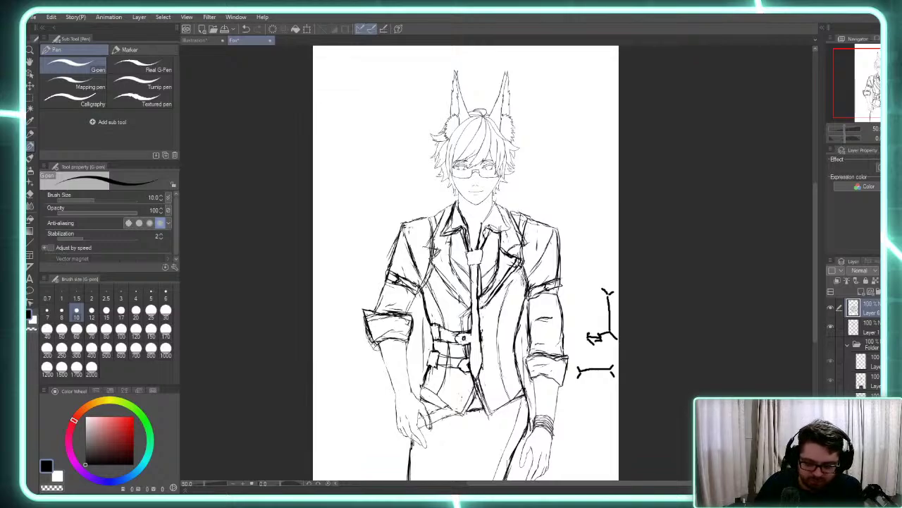
key("ctrl+z")
key("ctrl+z")
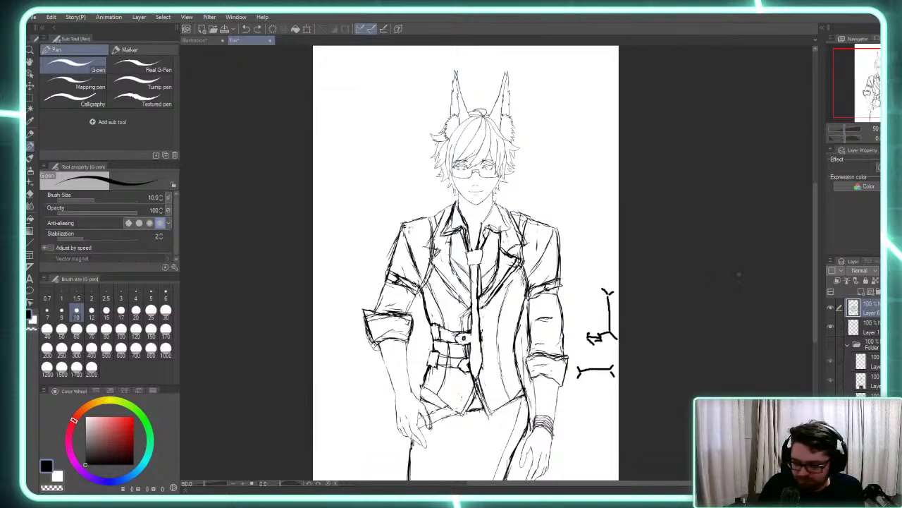
Erase the arrow-like mark and the fork-ended lines from the blank area beside the bracelet arm
key("e")
mouse_move(601, 287)
left_mouse_down()
mouse_move(591, 343)
mouse_move(607, 300)
mouse_move(585, 353)
left_mouse_up()
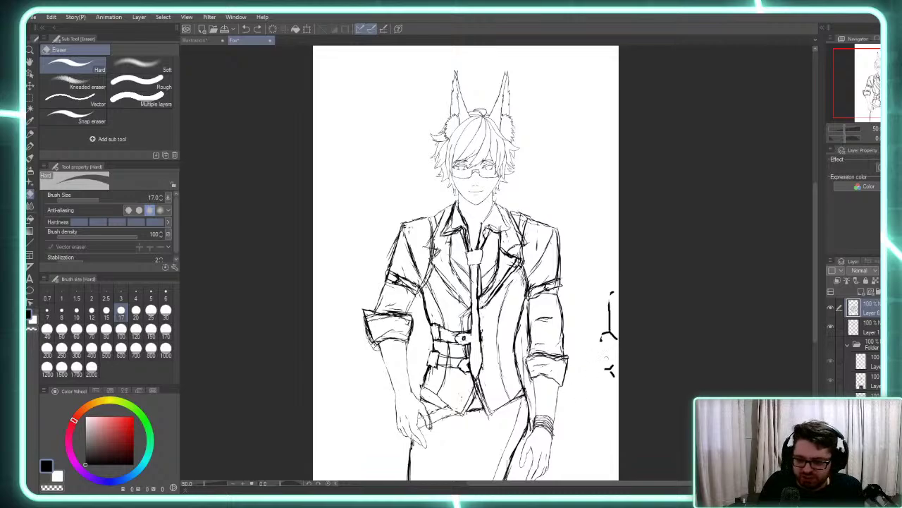
mouse_move(605, 356)
left_mouse_down()
mouse_move(611, 370)
mouse_move(613, 337)
mouse_move(601, 340)
mouse_move(614, 311)
left_mouse_up()
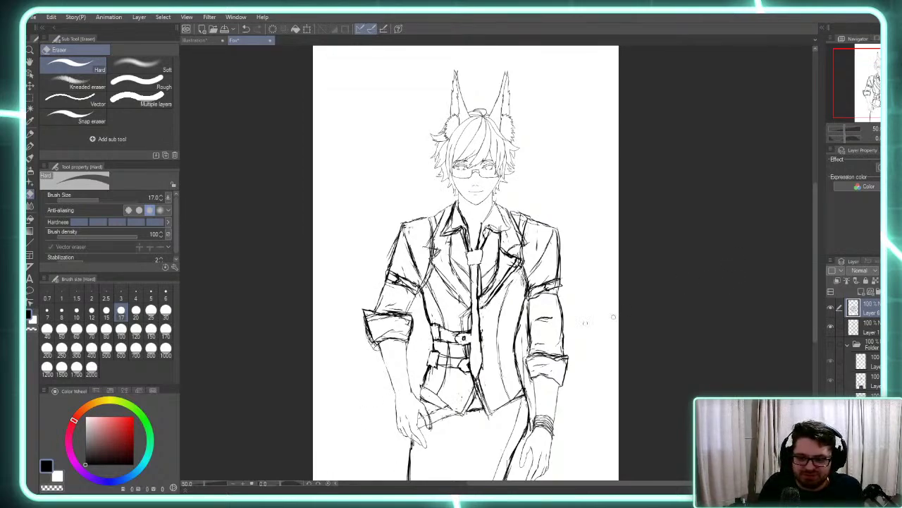
Sketch black contour strokes down both sides of the vest's waist with the G-pen at brush size 10
key("p")
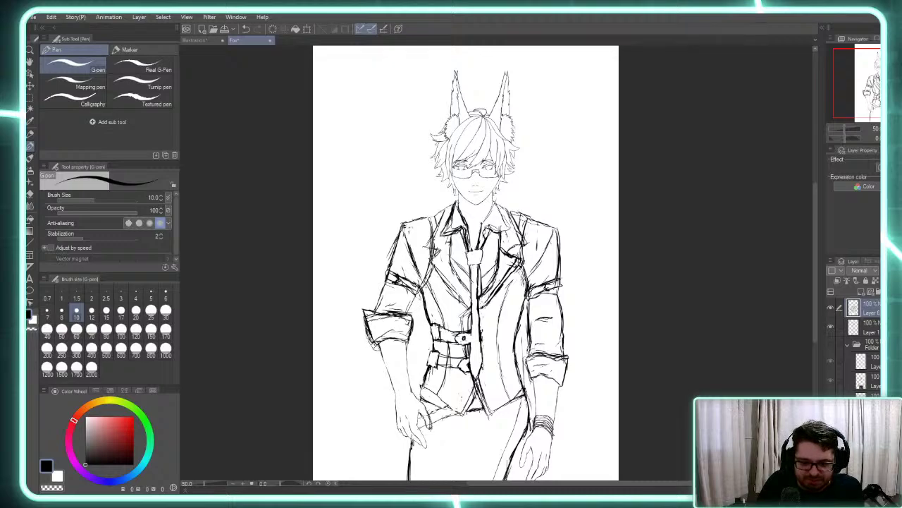
left_click_drag(423, 303, 422, 383)
left_click_drag(426, 328, 424, 383)
left_click_drag(425, 309, 425, 367)
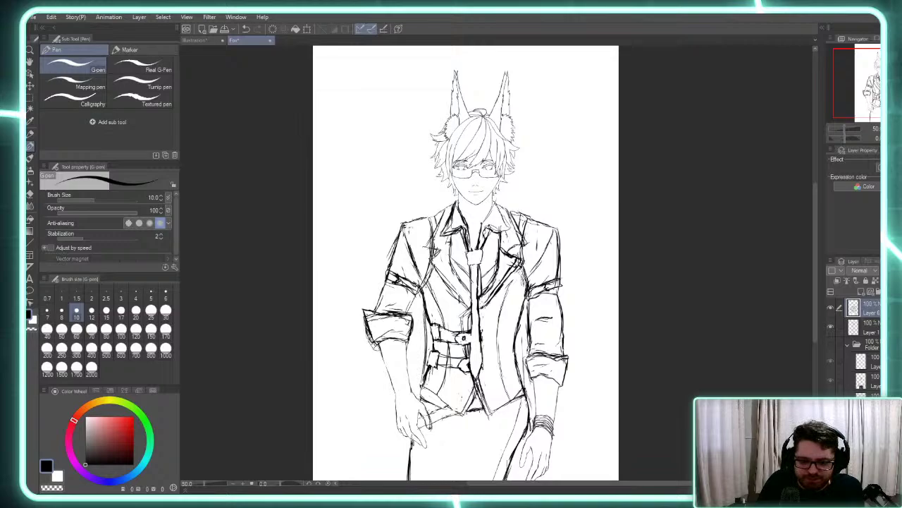
left_click_drag(529, 291, 520, 347)
mouse_move(521, 316)
left_mouse_down()
mouse_move(520, 389)
mouse_move(520, 373)
left_mouse_up()
left_click_drag(521, 322, 520, 349)
left_click_drag(529, 300, 521, 330)
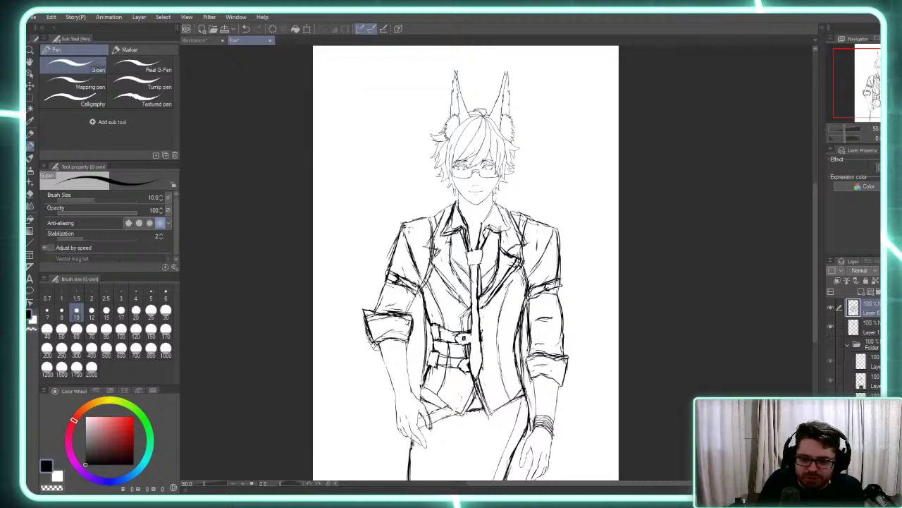
Compare the reworked waist contours with the original jacket line art by repeatedly hiding and showing the sketch layer
left_click(832, 307)
left_click(832, 307)
left_click(831, 306)
left_click(832, 308)
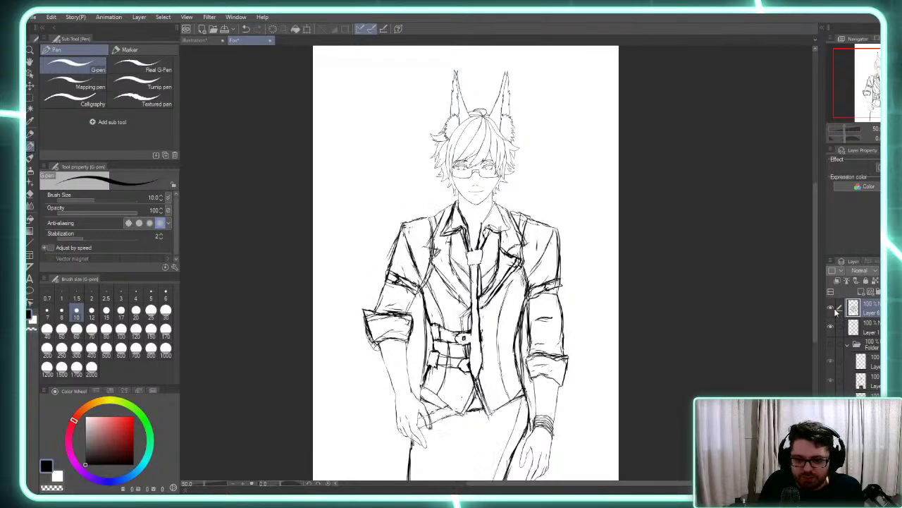
left_click(833, 307)
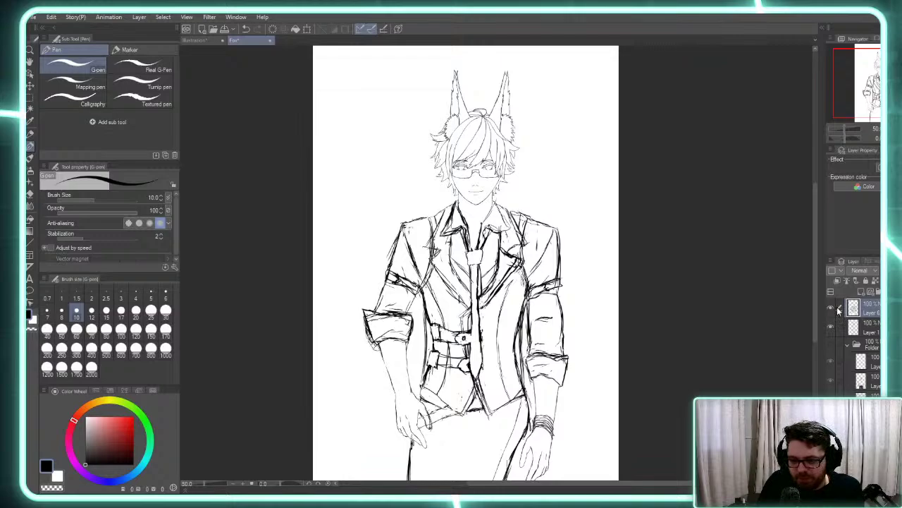
left_click(832, 307)
left_click(832, 306)
left_click(832, 307)
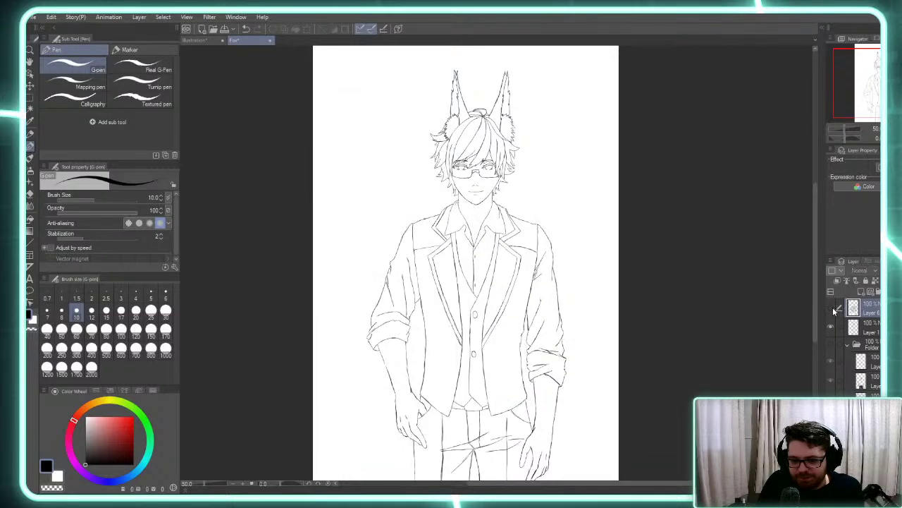
left_click(833, 307)
left_click(832, 307)
left_click(833, 306)
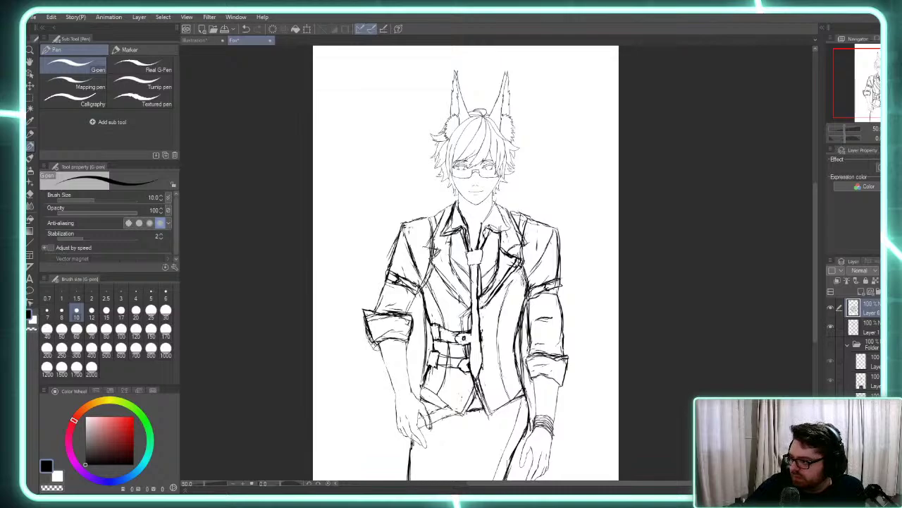
Consult the Bartender Luke reference sheet in the browser, and extend the vest's two buckled waist straps to its side edge in the sketch
key("alt+Tab")
left_click_drag(696, 159, 714, 108)
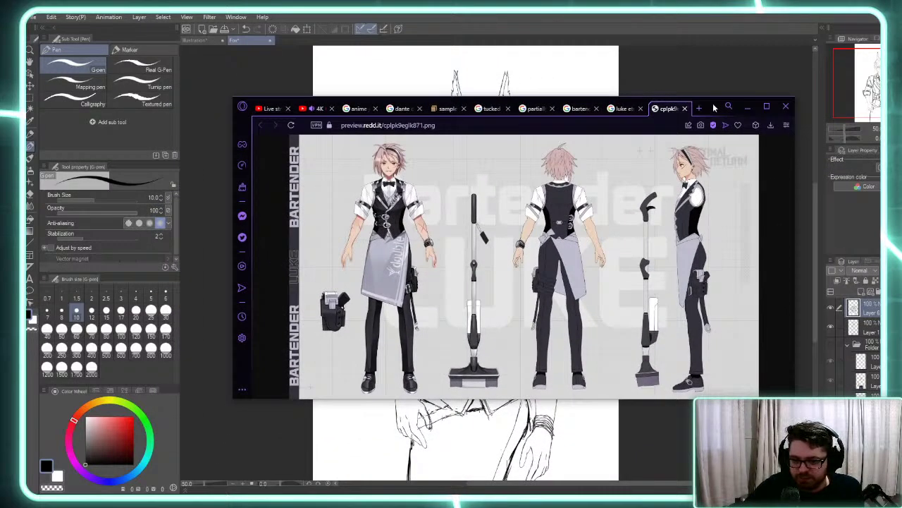
key("alt+Tab")
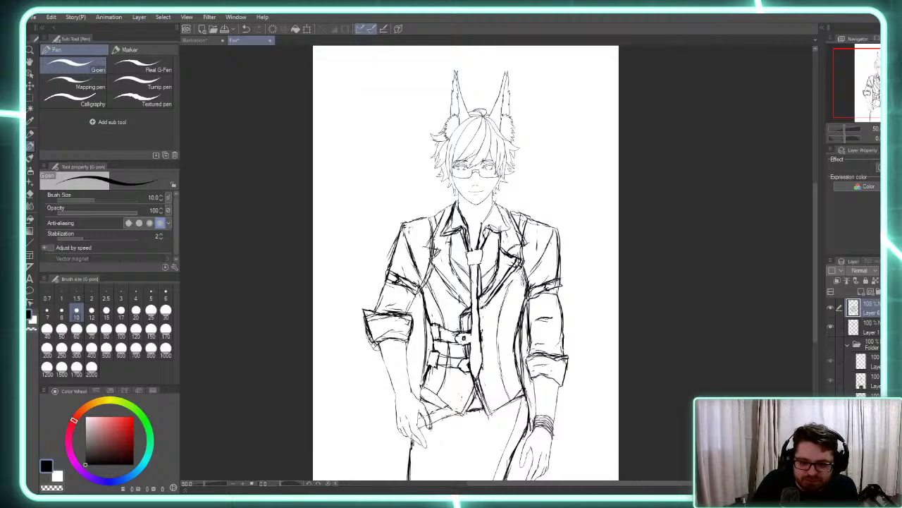
mouse_move(449, 336)
left_mouse_down()
mouse_move(458, 344)
mouse_move(461, 335)
mouse_move(462, 373)
left_mouse_up()
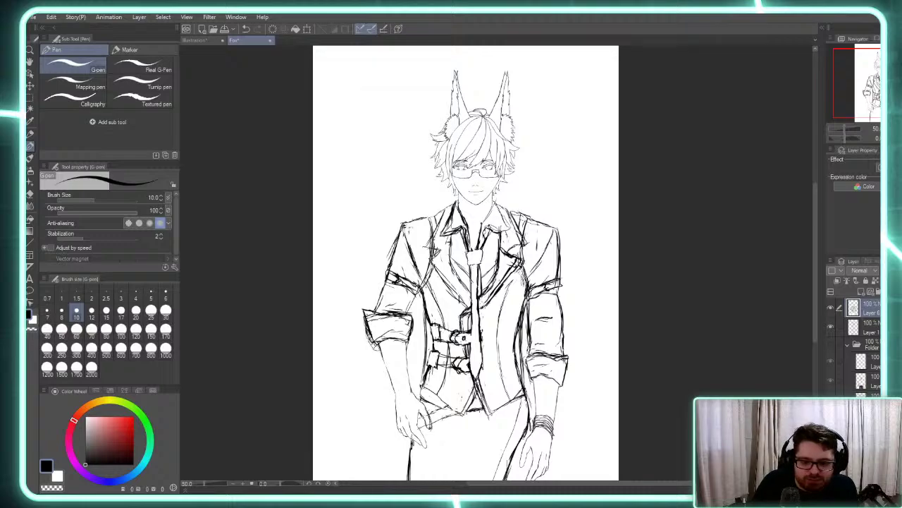
mouse_move(425, 349)
left_mouse_down()
mouse_move(437, 365)
mouse_move(424, 361)
left_mouse_up()
mouse_move(423, 323)
left_mouse_down()
mouse_move(424, 343)
mouse_move(435, 329)
left_mouse_up()
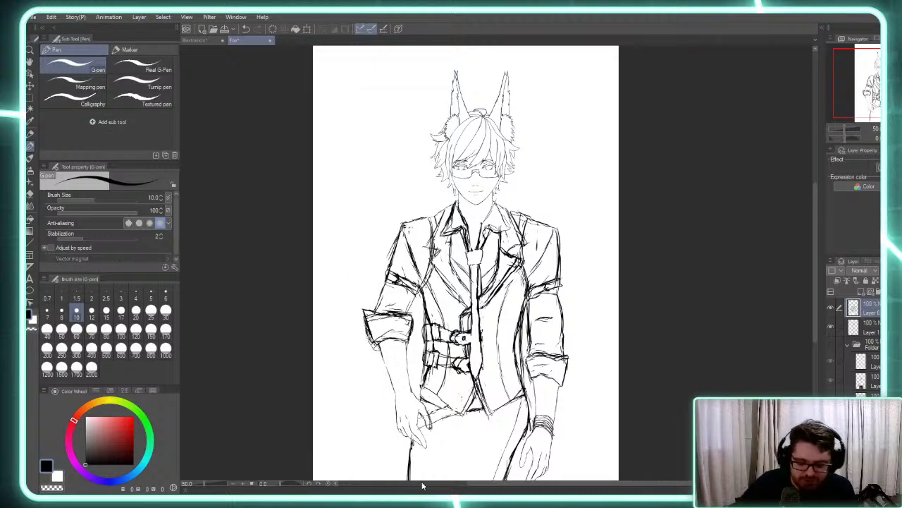